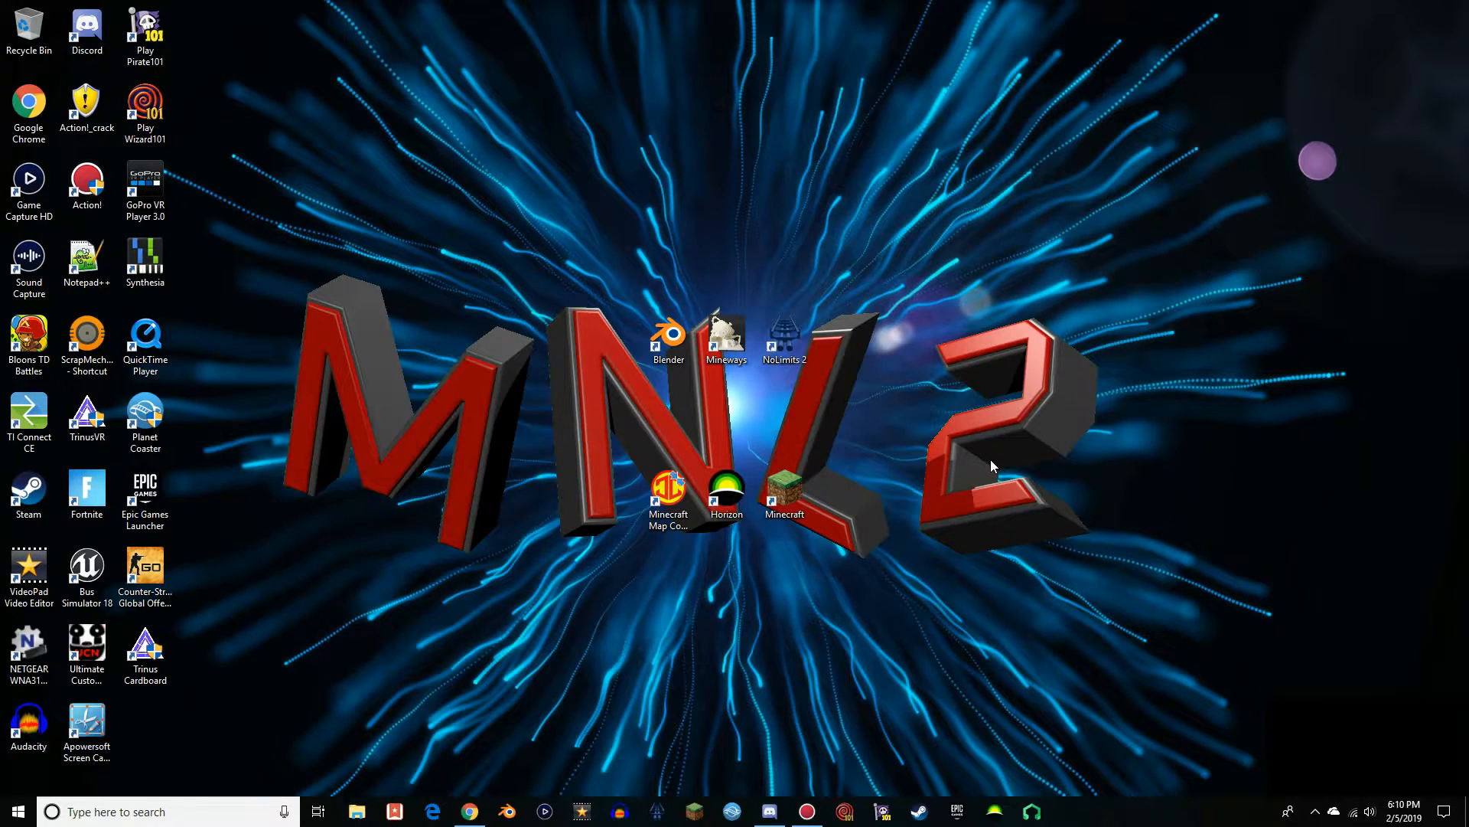
click(908, 517)
drag(626, 271, 616, 240)
drag(574, 244, 873, 529)
drag(770, 249, 767, 219)
drag(600, 290, 608, 399)
Switch to Discord and look through the coaster map download links in the six-flags-magic-mountain channel
click(773, 816)
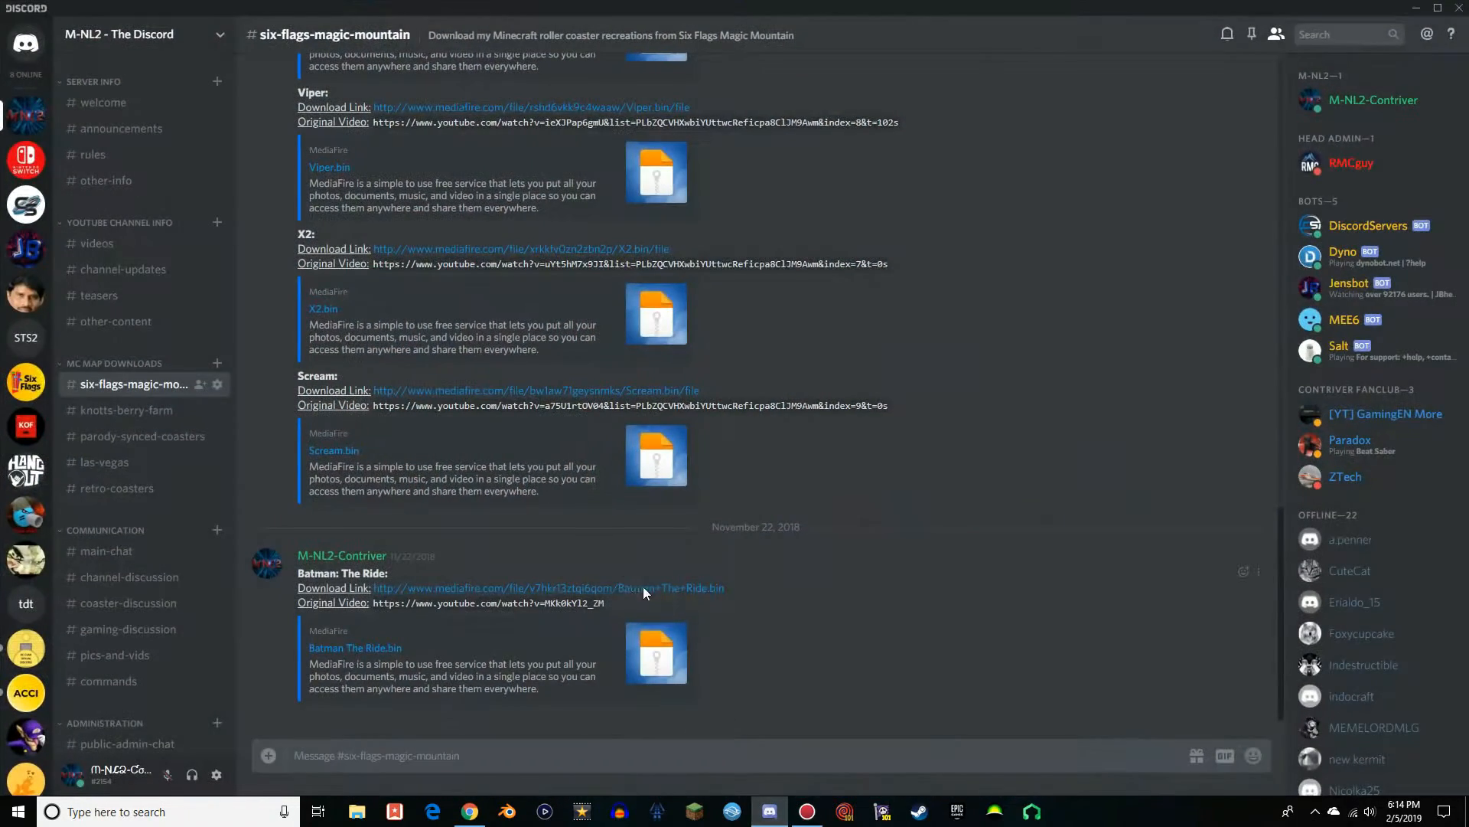
scroll(538, 471, up, 10)
scroll(538, 470, up, 6)
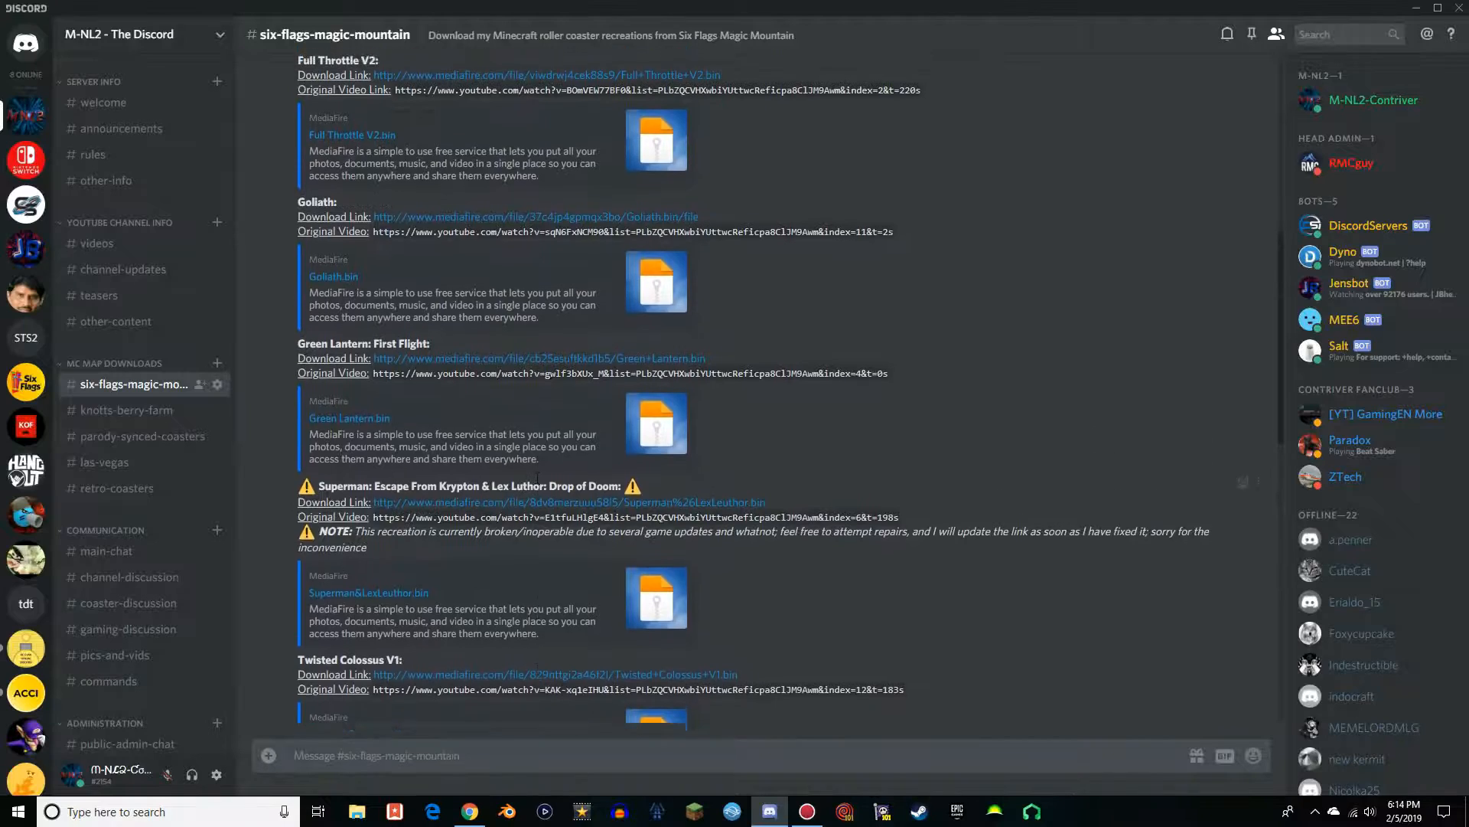
scroll(536, 475, down, 5)
scroll(535, 468, down, 10)
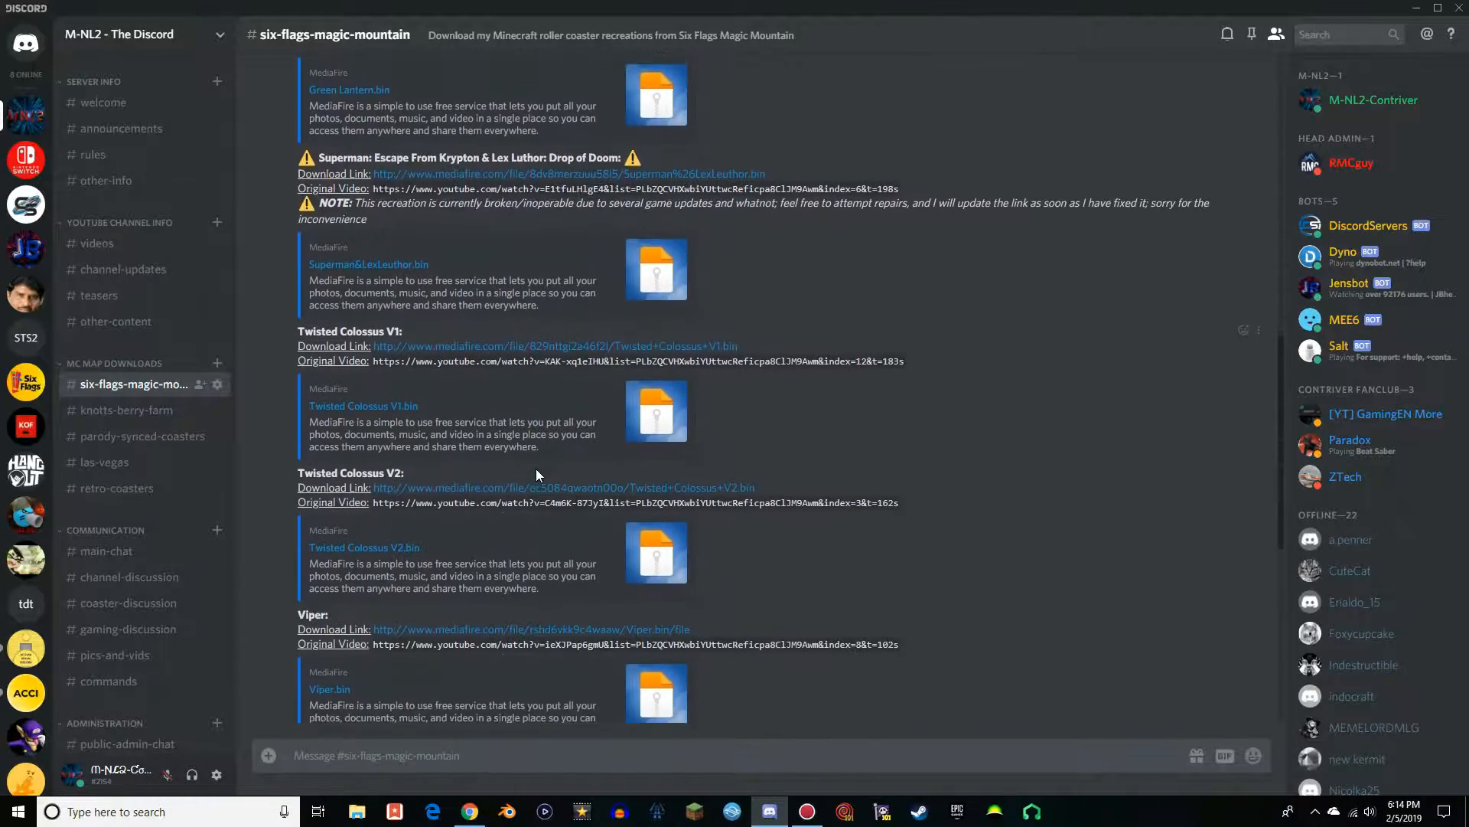
scroll(559, 443, up, 3)
scroll(582, 455, up, 2)
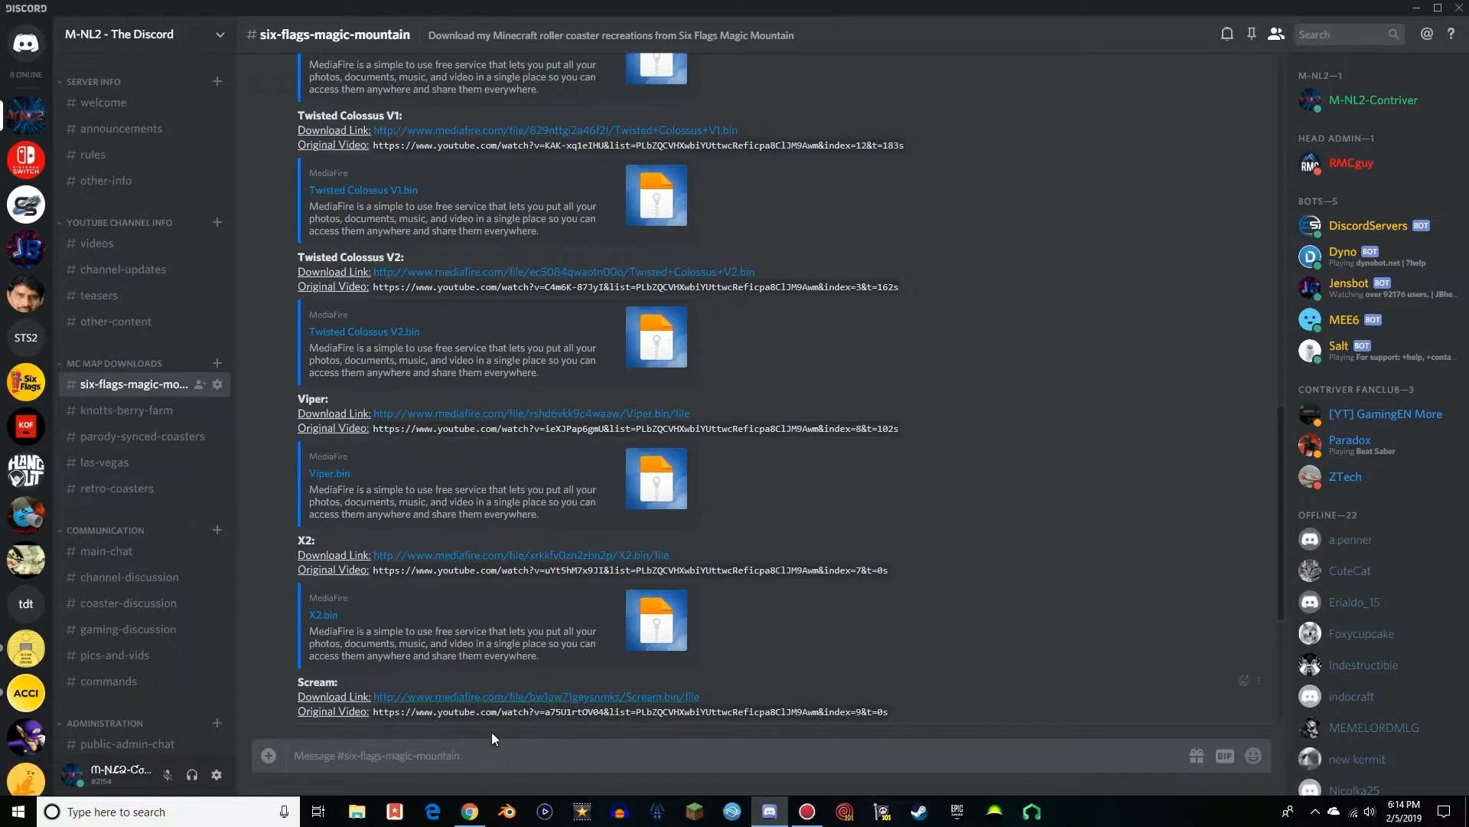
Switch to Chrome, browse the Planet Minecraft project results for "360 roller coaster", and close the browser
click(470, 811)
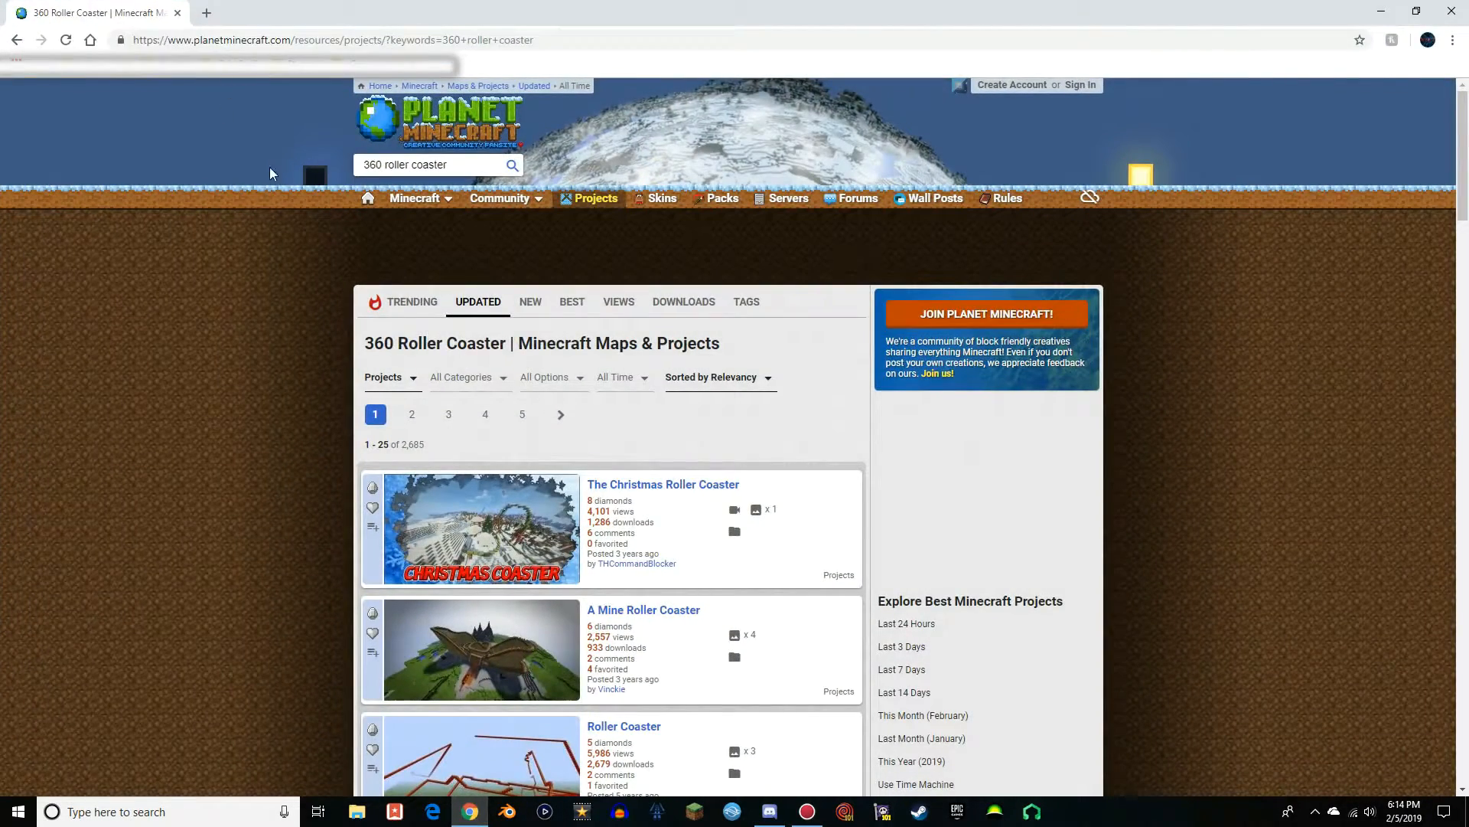
scroll(593, 354, down, 5)
scroll(368, 462, down, 15)
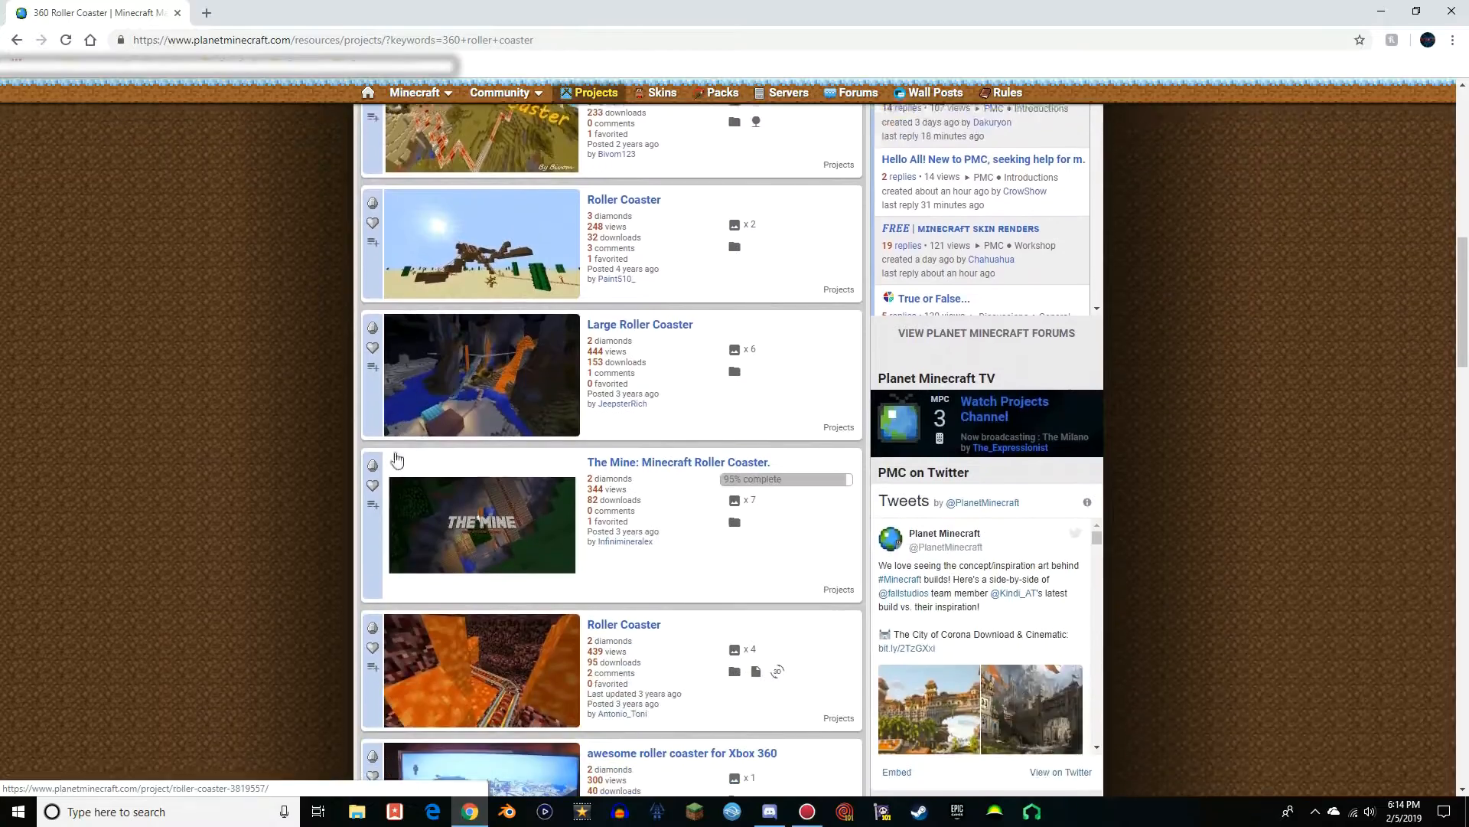
scroll(333, 501, up, 18)
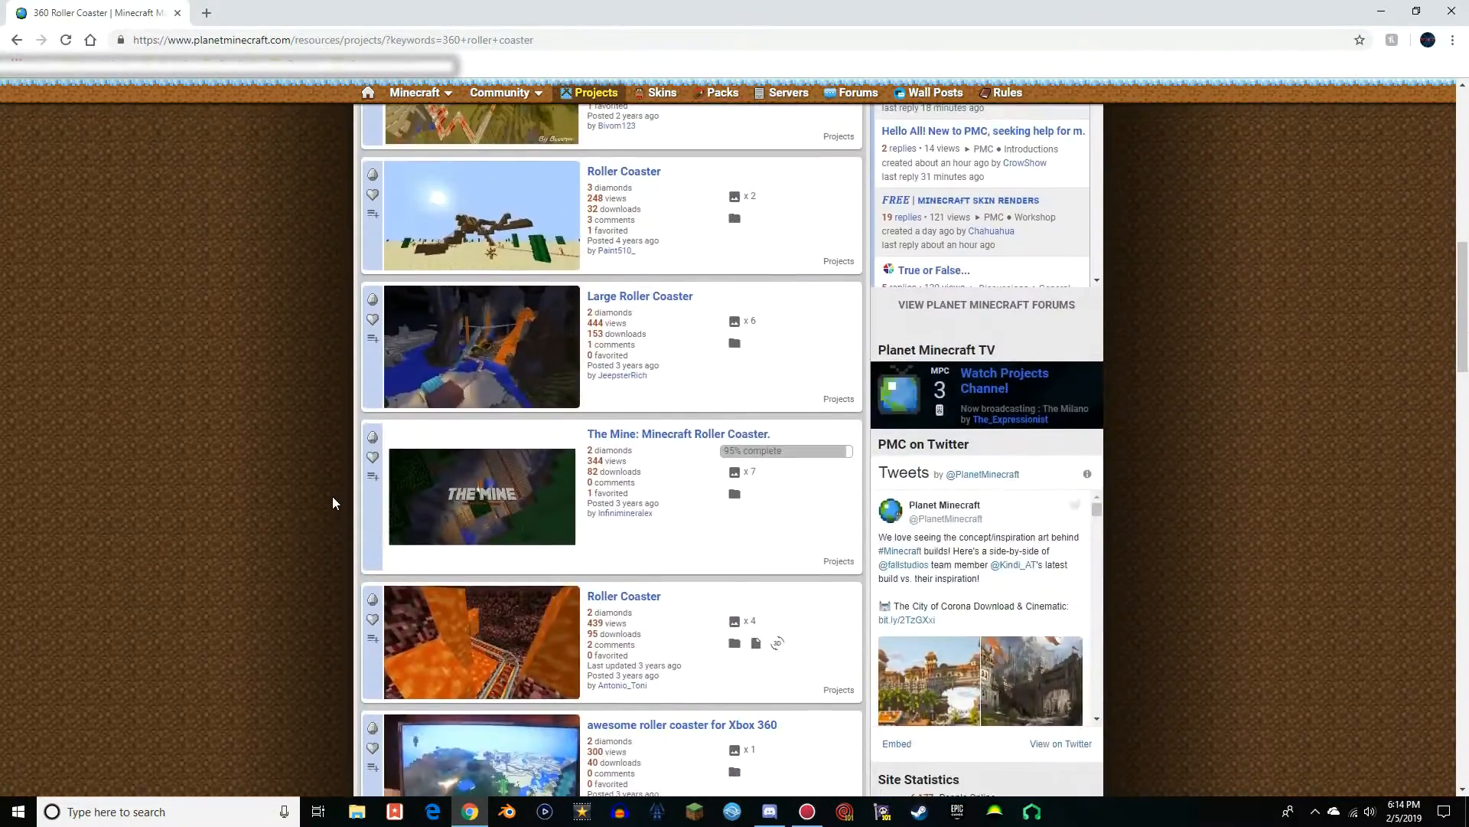
scroll(332, 501, up, 3)
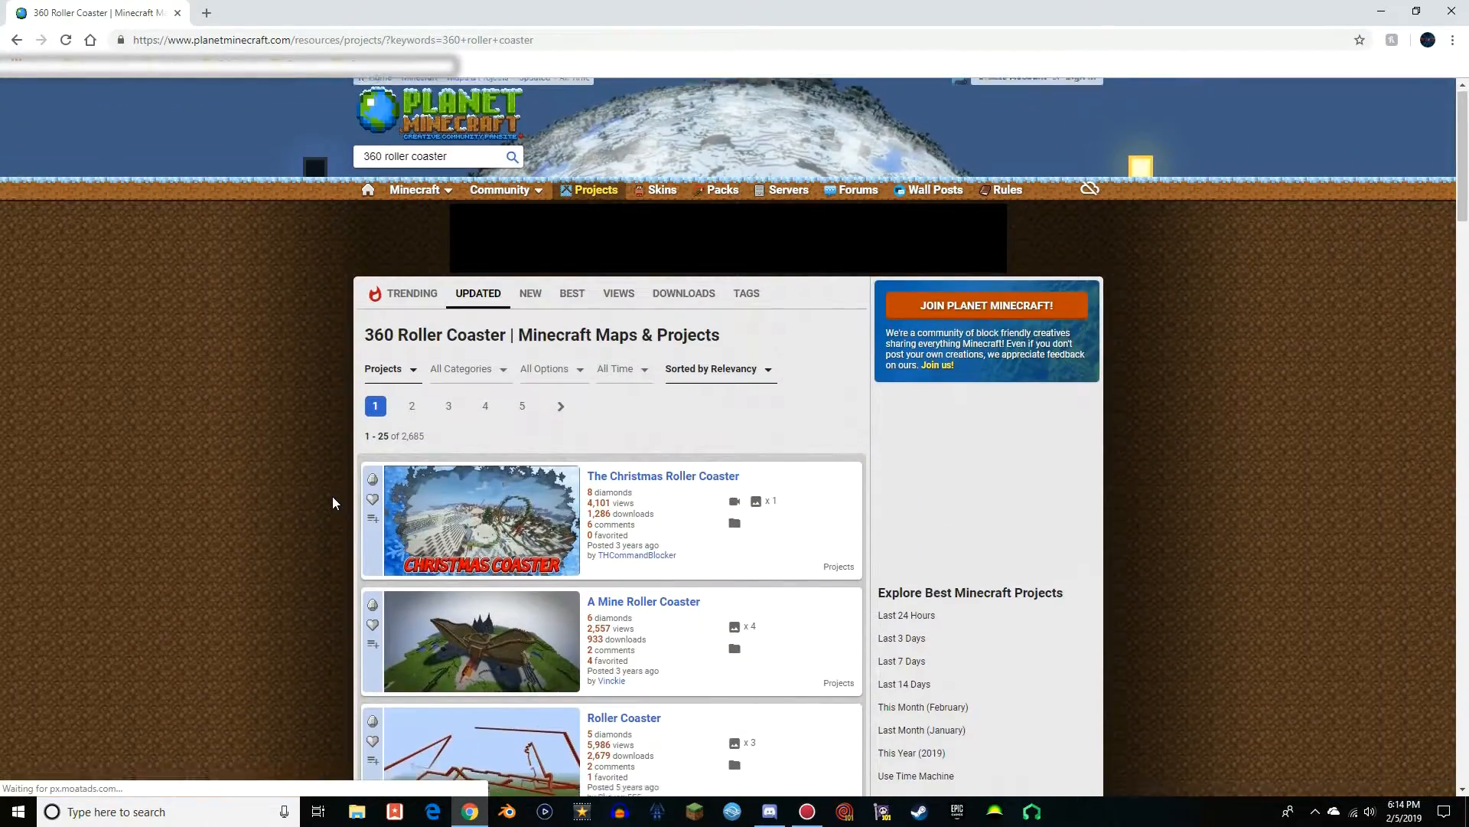
scroll(332, 501, down, 15)
scroll(332, 501, down, 15)
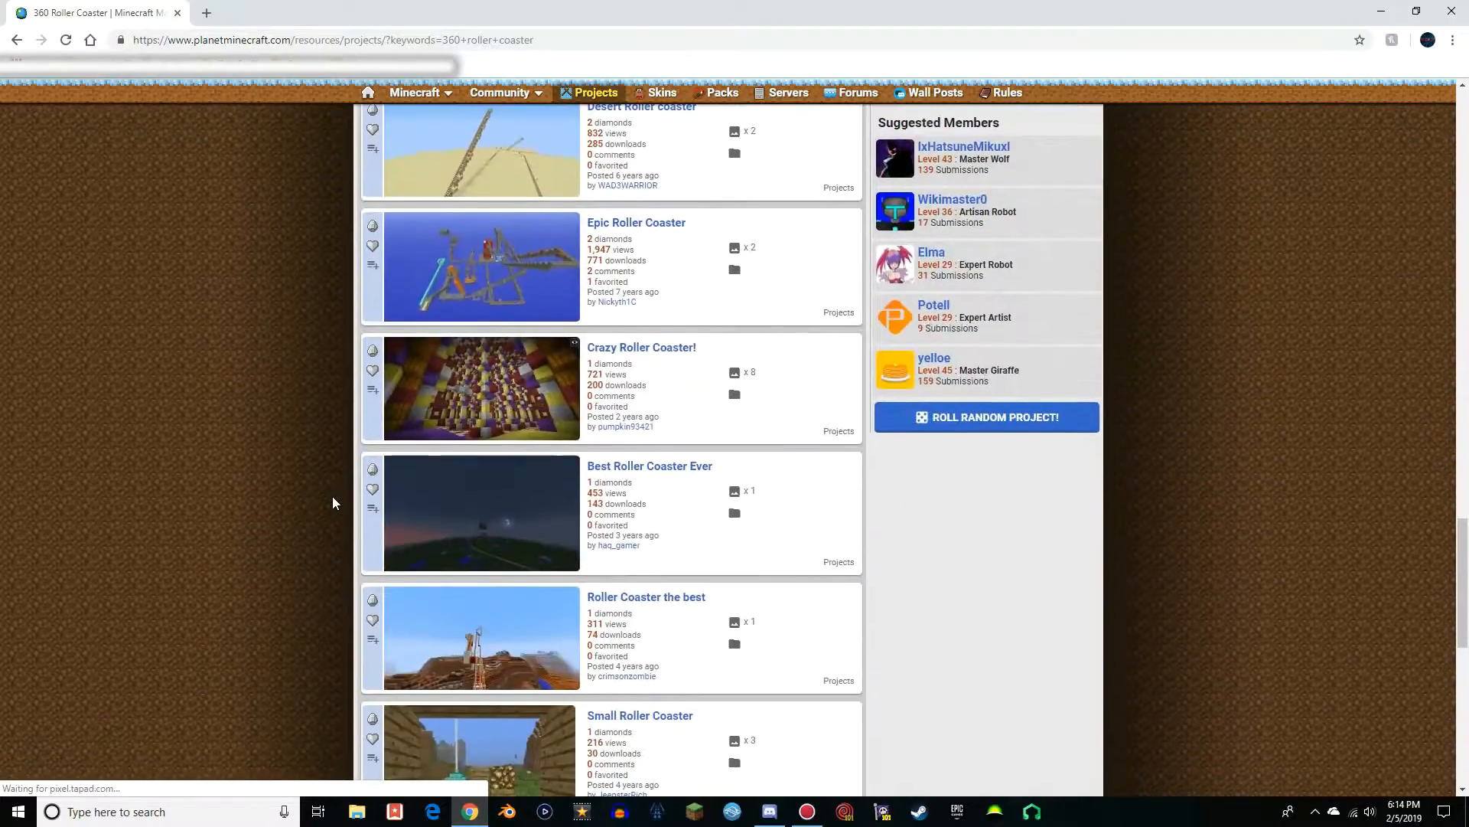
scroll(333, 501, up, 20)
scroll(332, 496, up, 6)
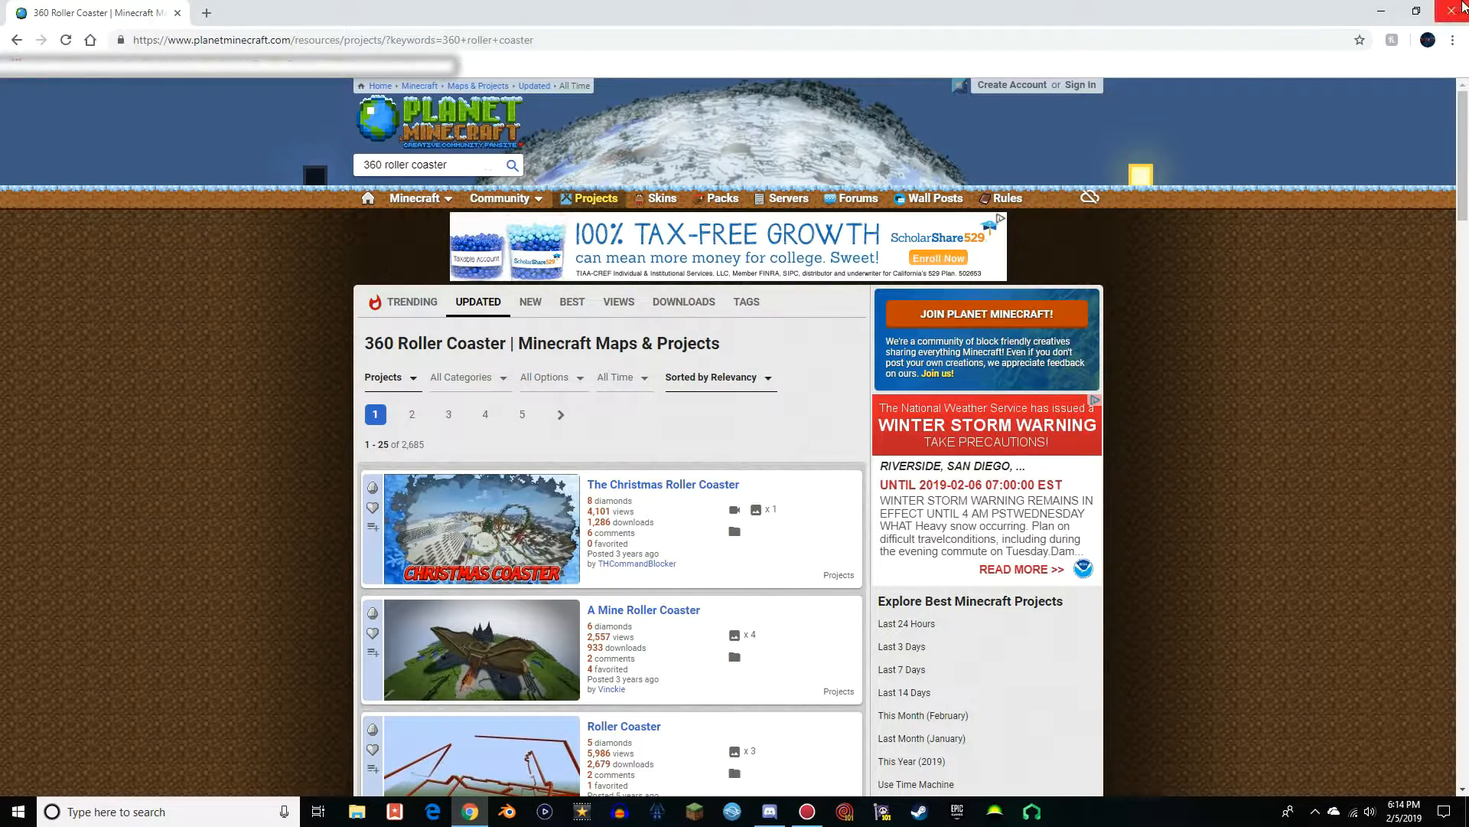
click(1457, 9)
Review the Viper entry and its neighbouring coaster downloads in the six-flags-magic-mountain channel
scroll(767, 538, down, 4)
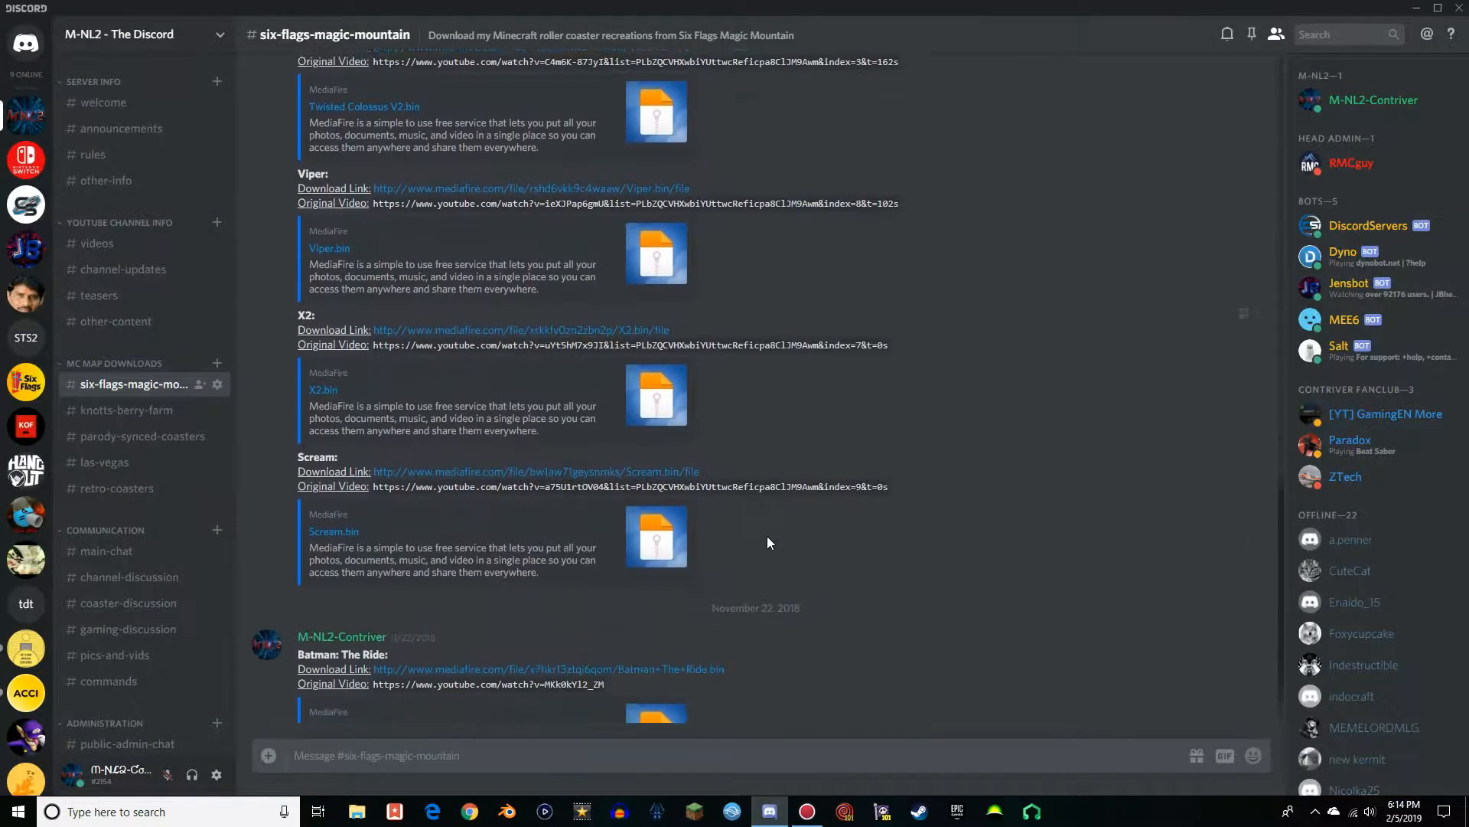
scroll(909, 502, up, 4)
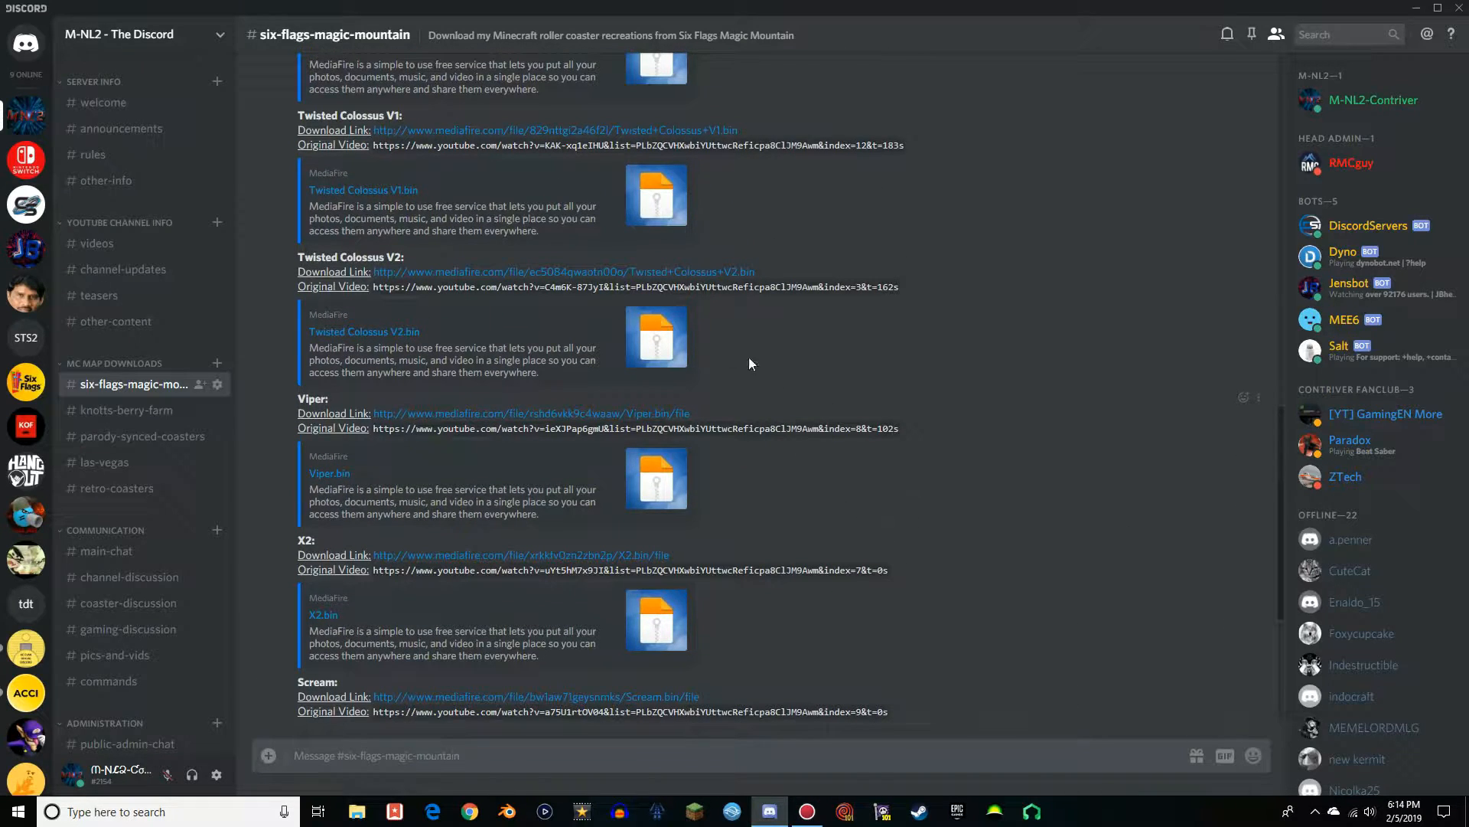
drag(292, 398, 329, 398)
click(349, 402)
scroll(459, 428, up, 7)
scroll(511, 505, down, 11)
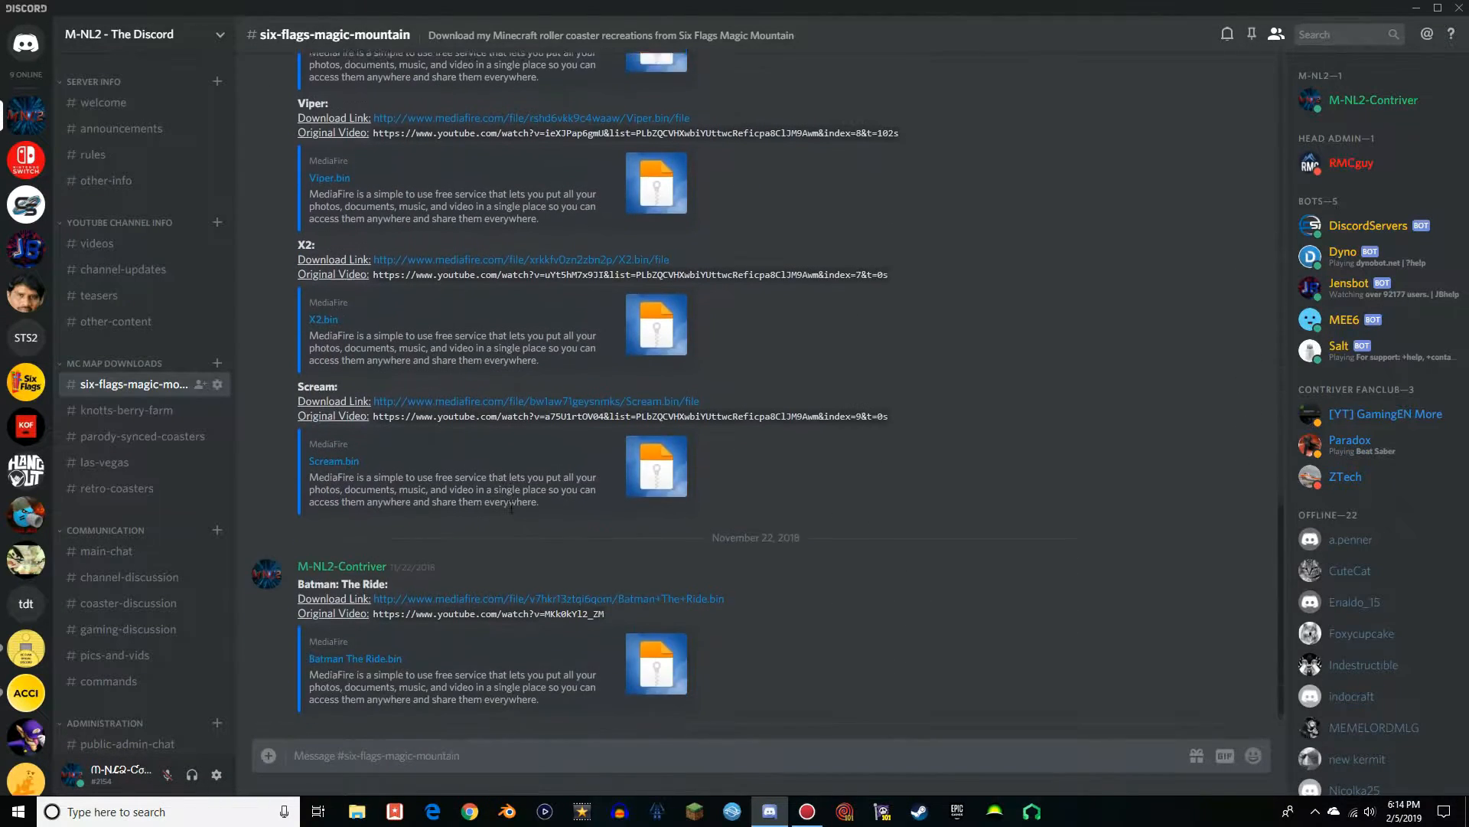
scroll(548, 524, up, 6)
scroll(642, 475, up, 15)
scroll(641, 473, down, 12)
scroll(641, 474, down, 8)
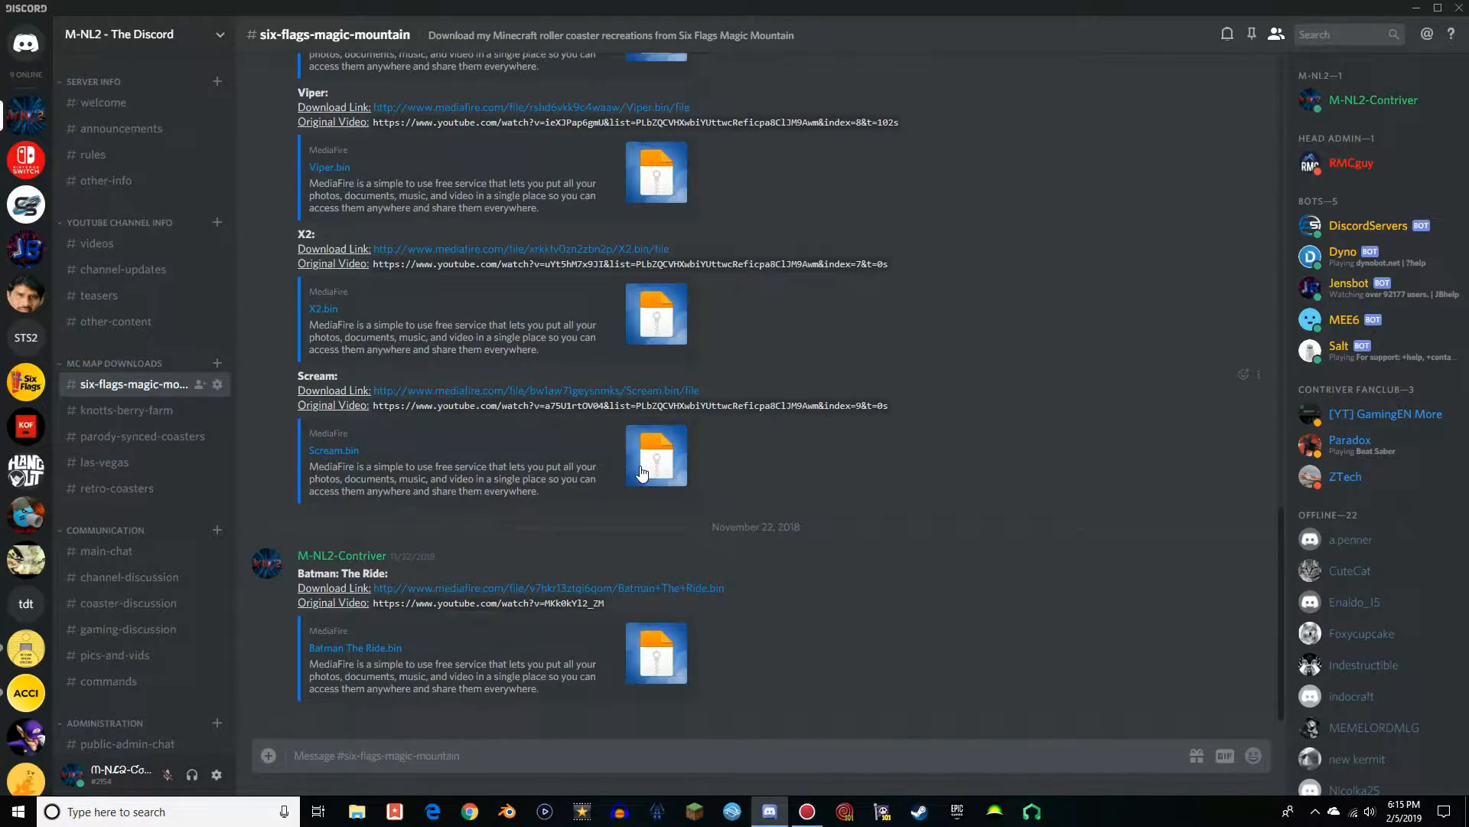
Download Viper.bin to the Desktop through the channel's Viper MediaFire link and place its icon between Mineways and Horizon
scroll(487, 384, up, 4)
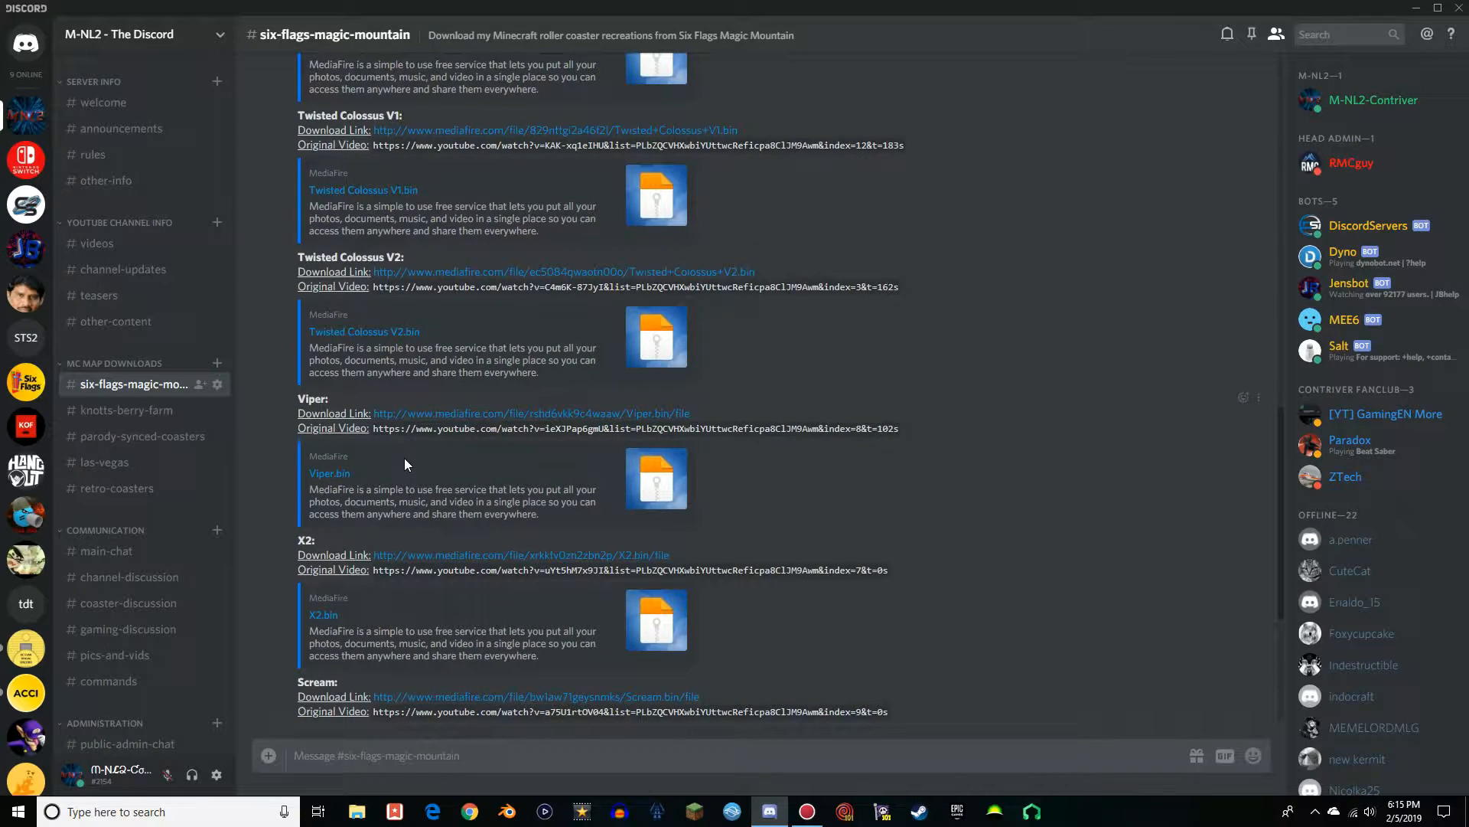
click(458, 416)
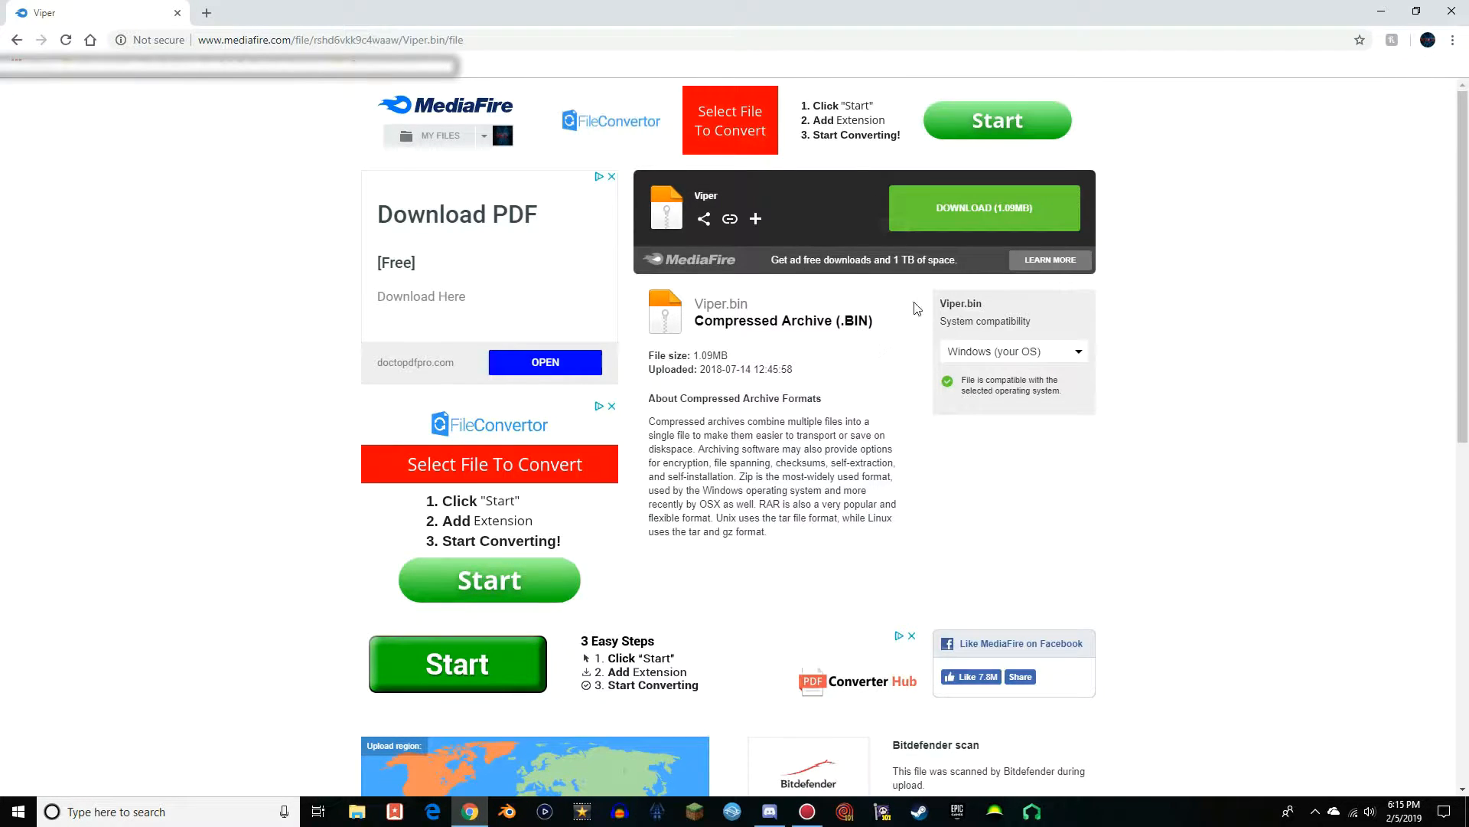
click(976, 224)
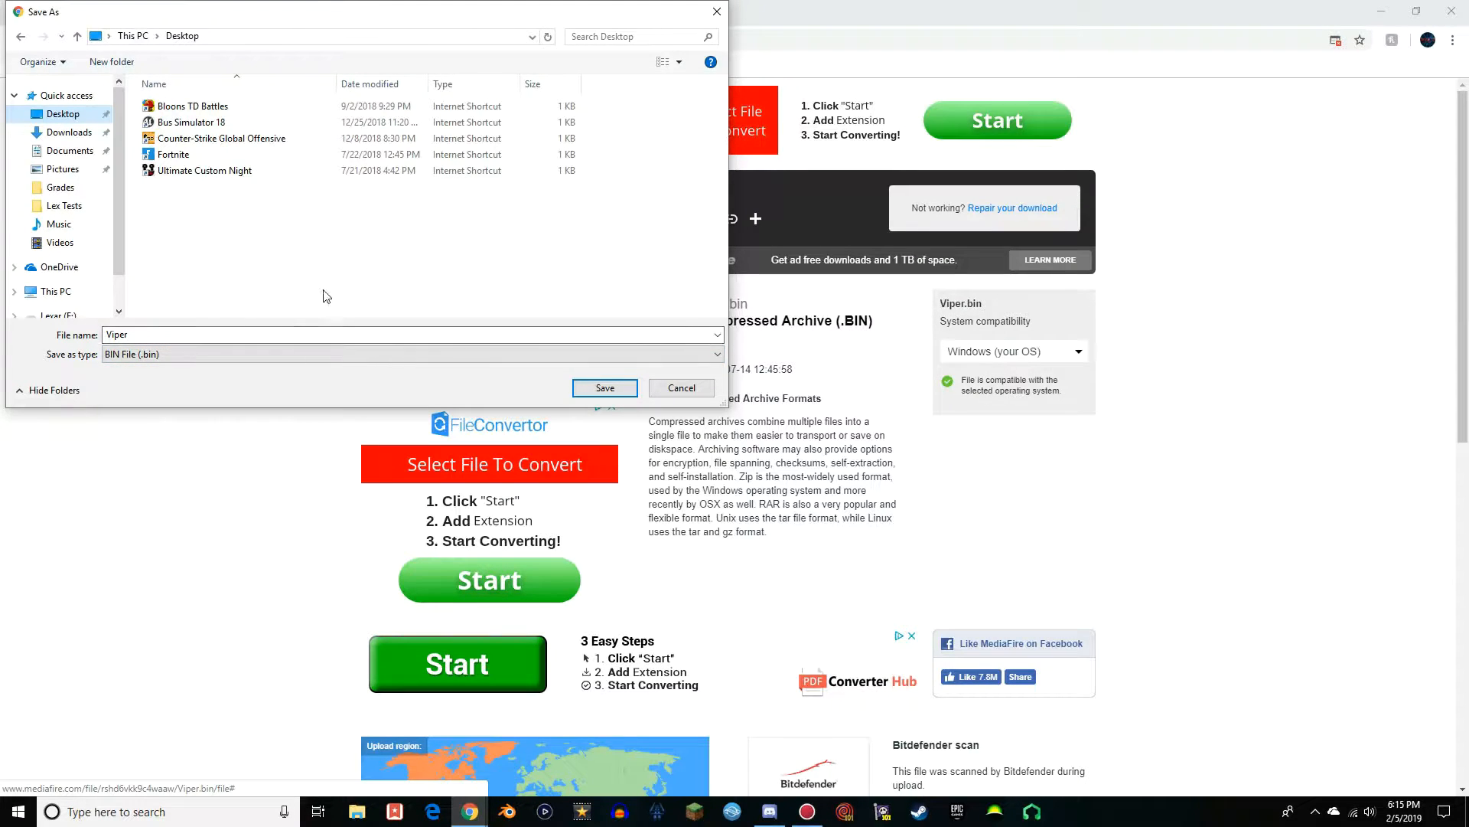
click(605, 387)
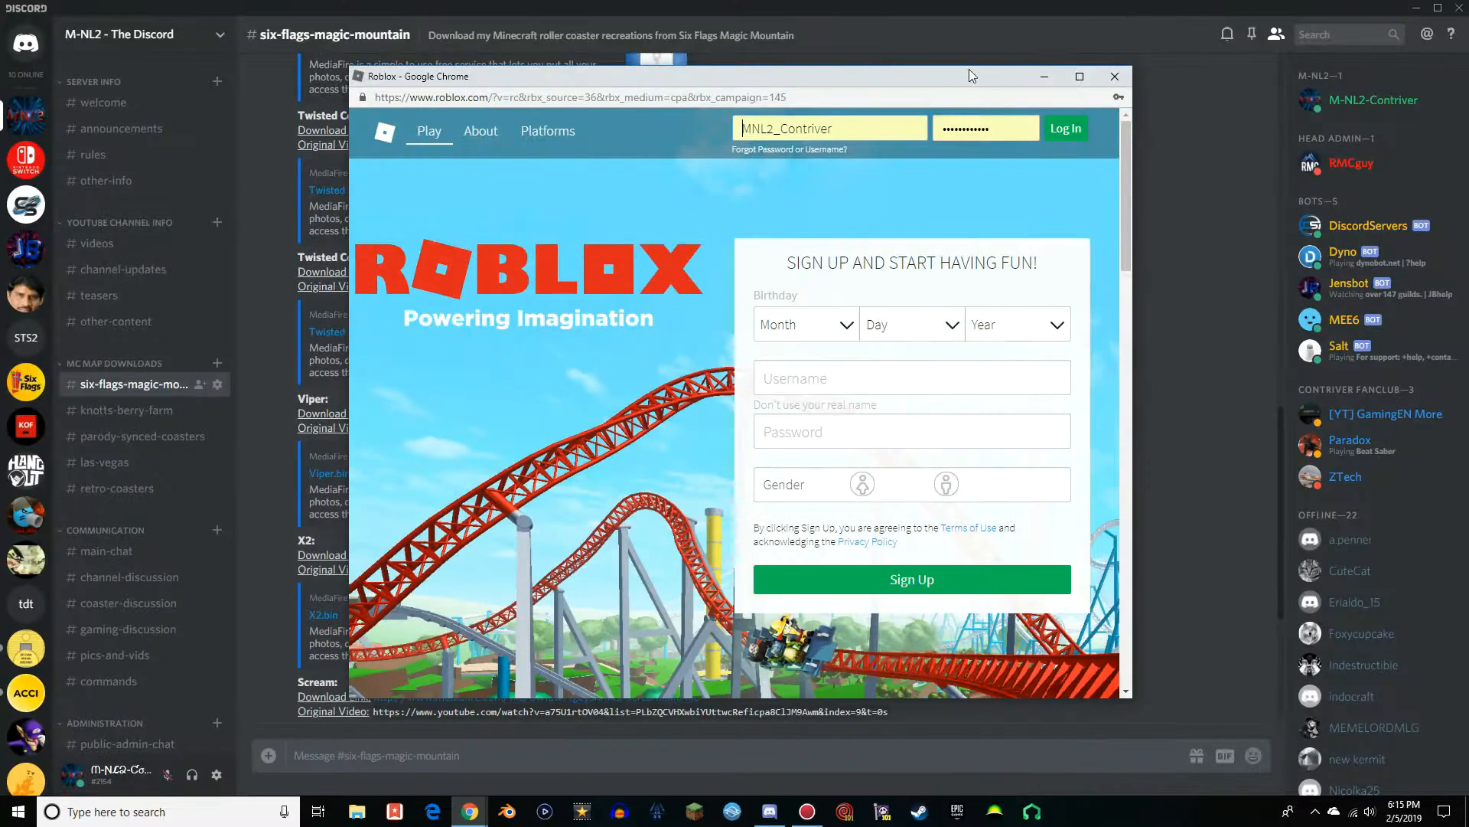
click(1113, 76)
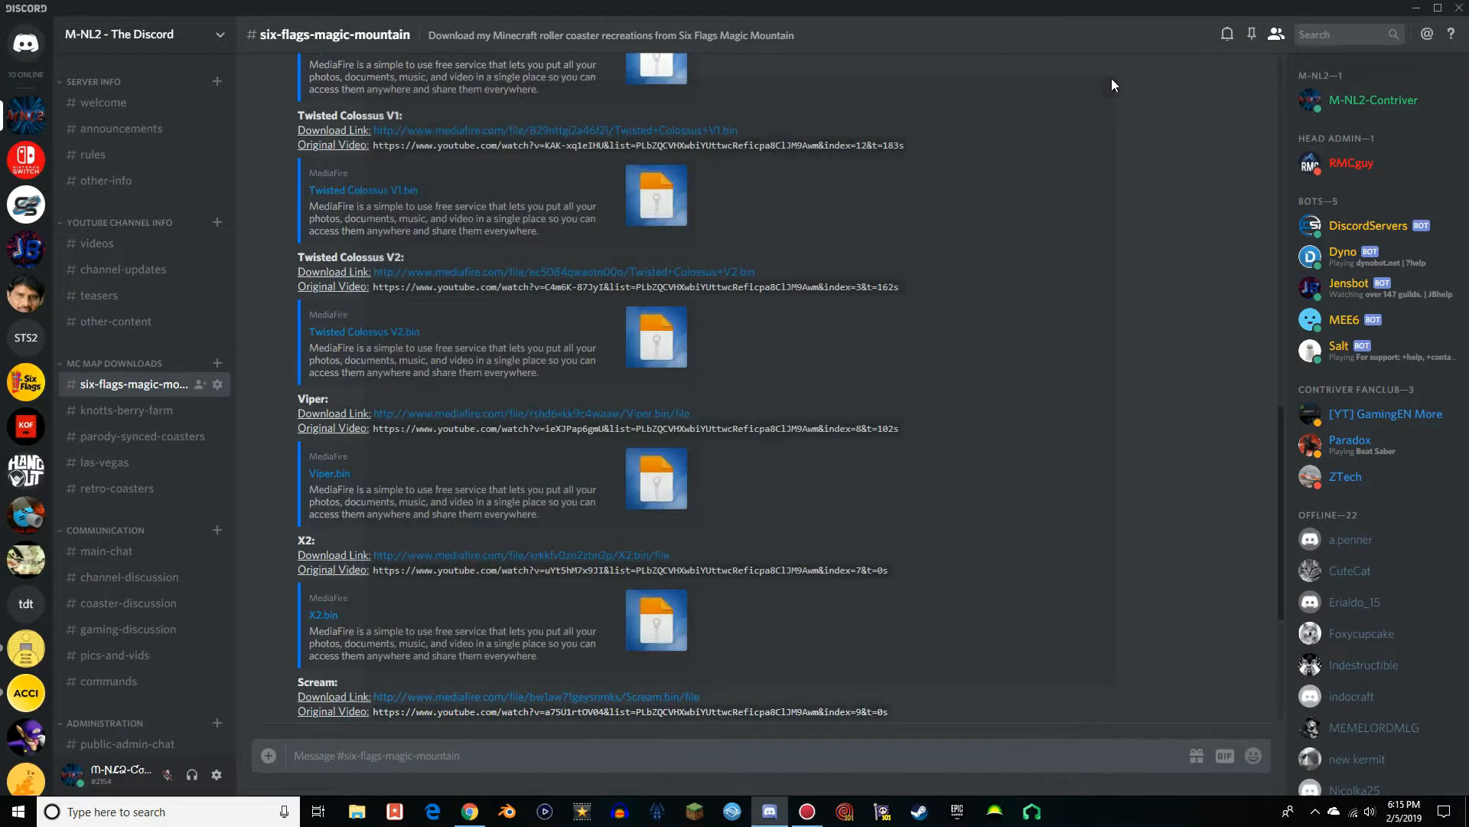
click(1416, 8)
drag(144, 722, 707, 413)
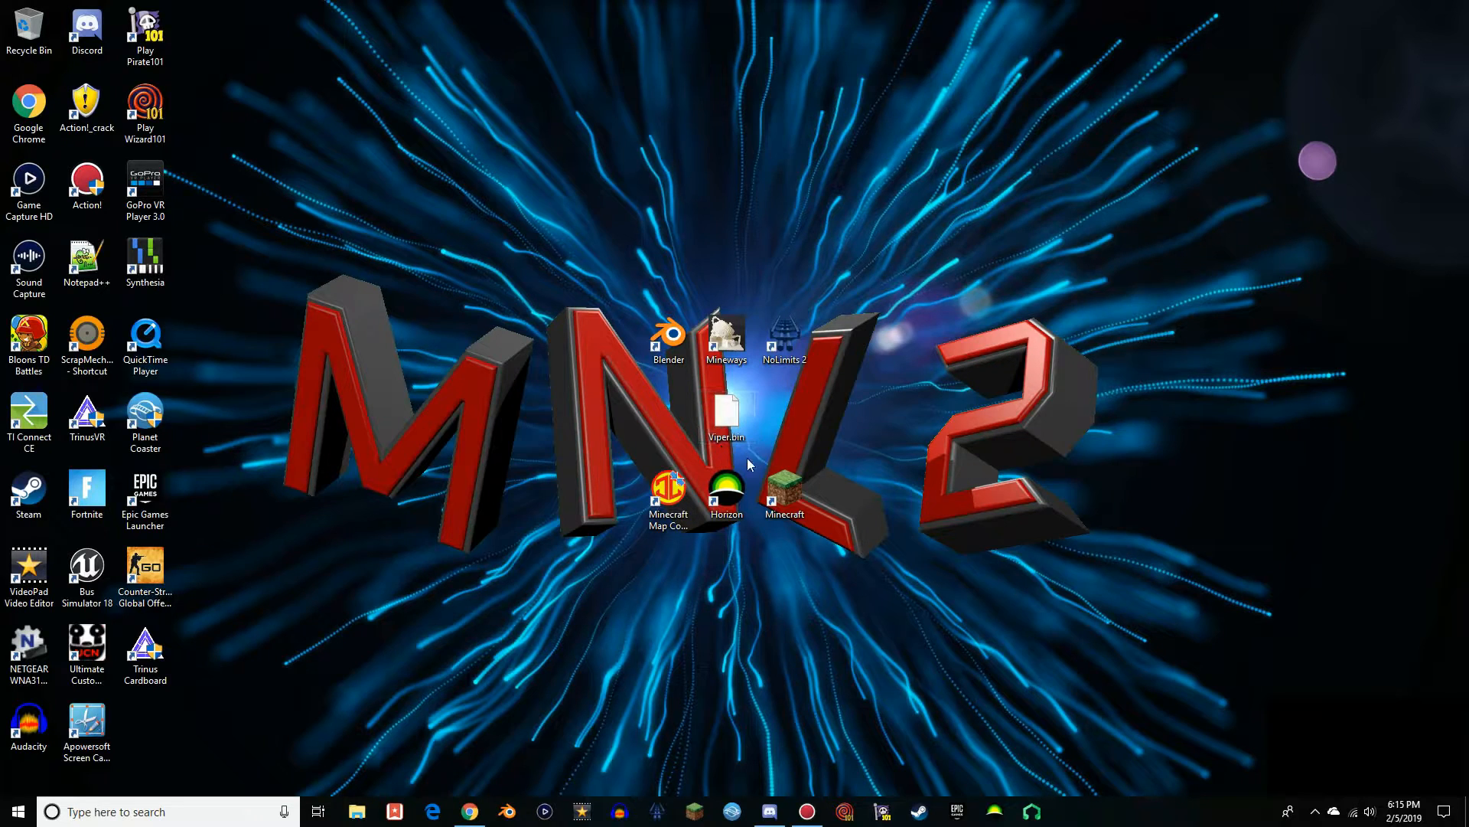
Launch Horizon, extract all contents of the Viper.bin package to the Desktop, and close Horizon
double_click(726, 494)
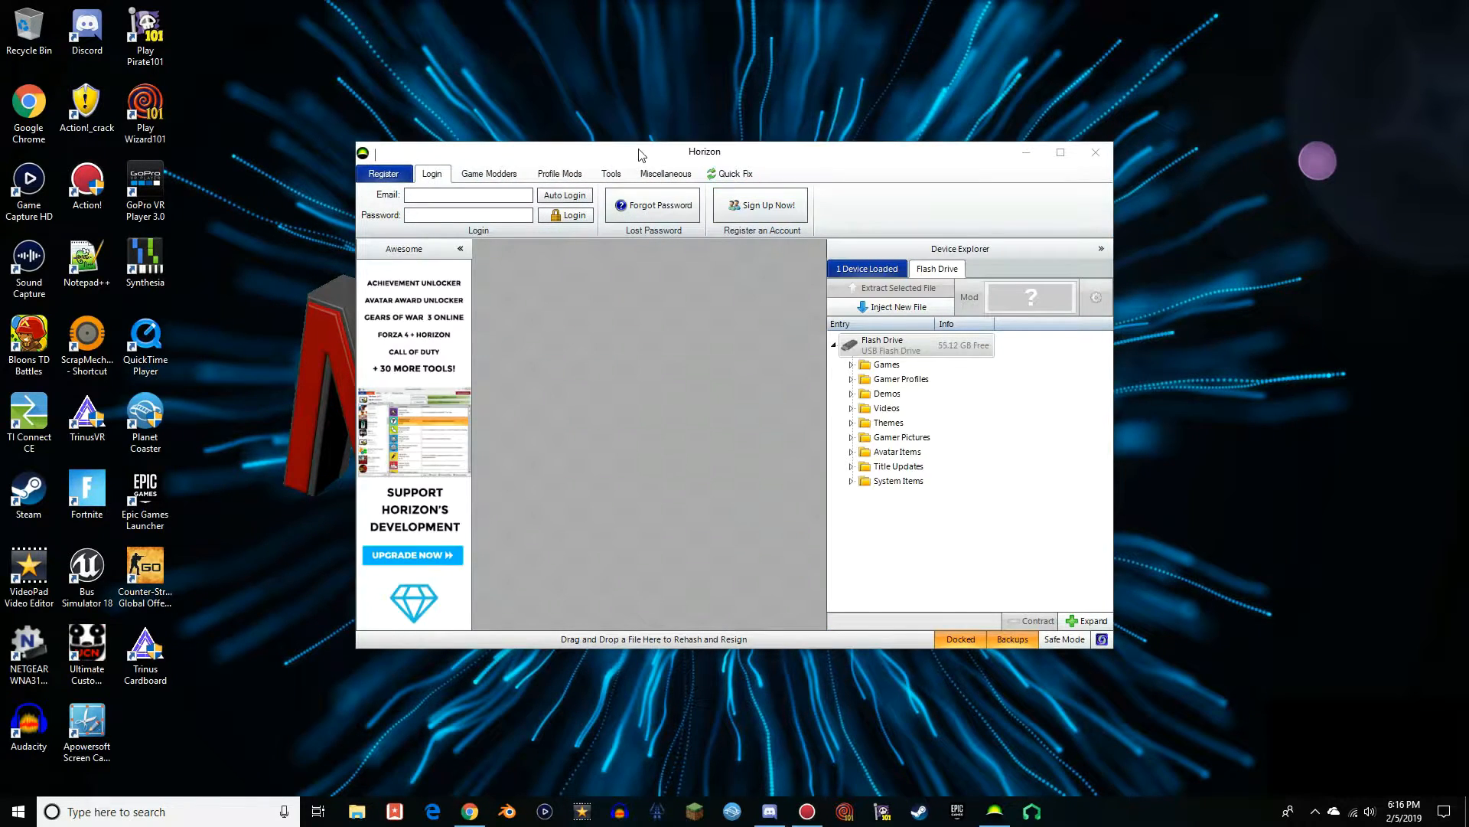
drag(641, 155, 1096, 118)
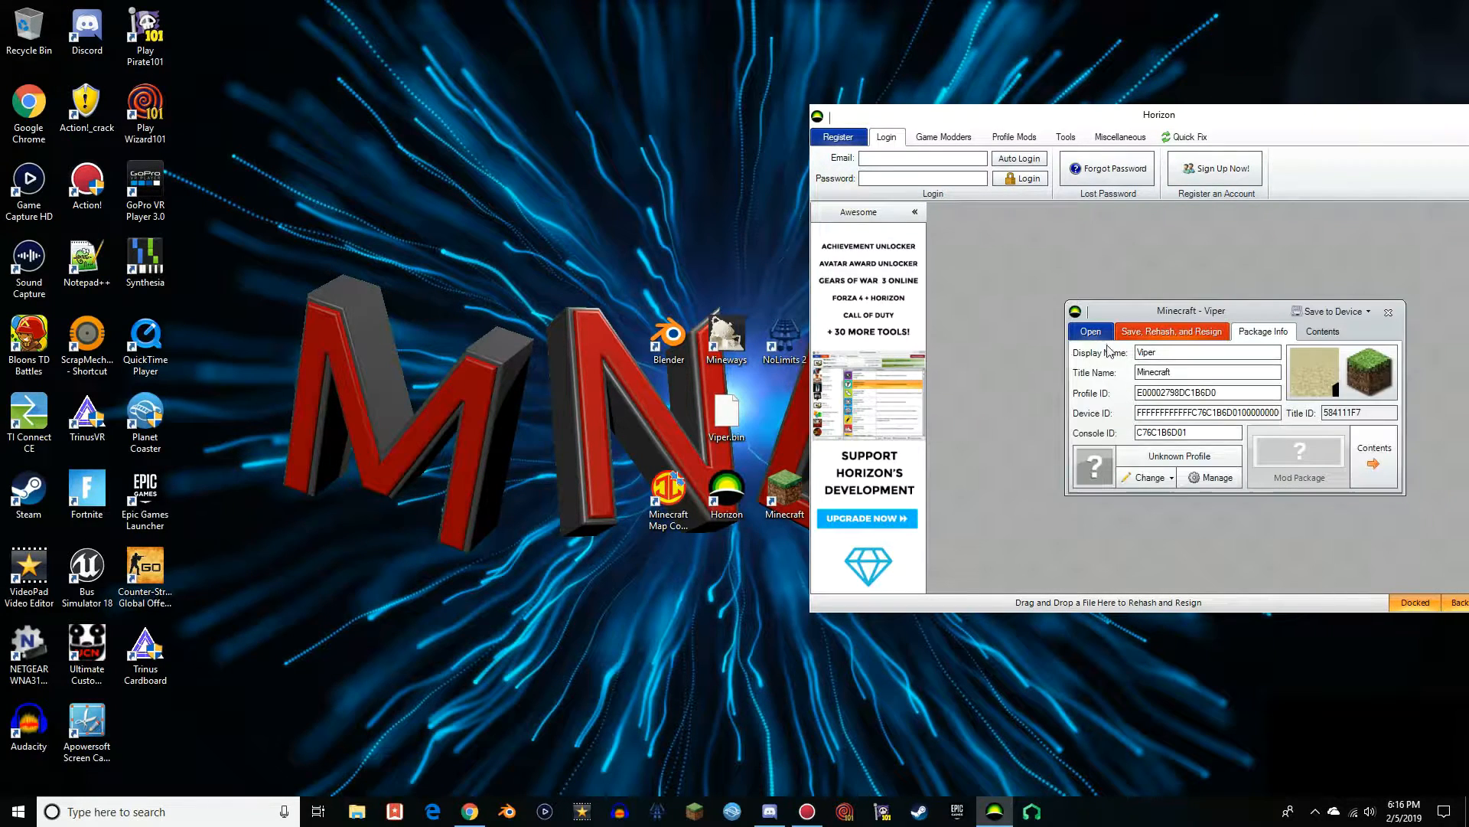
drag(1148, 117, 631, 81)
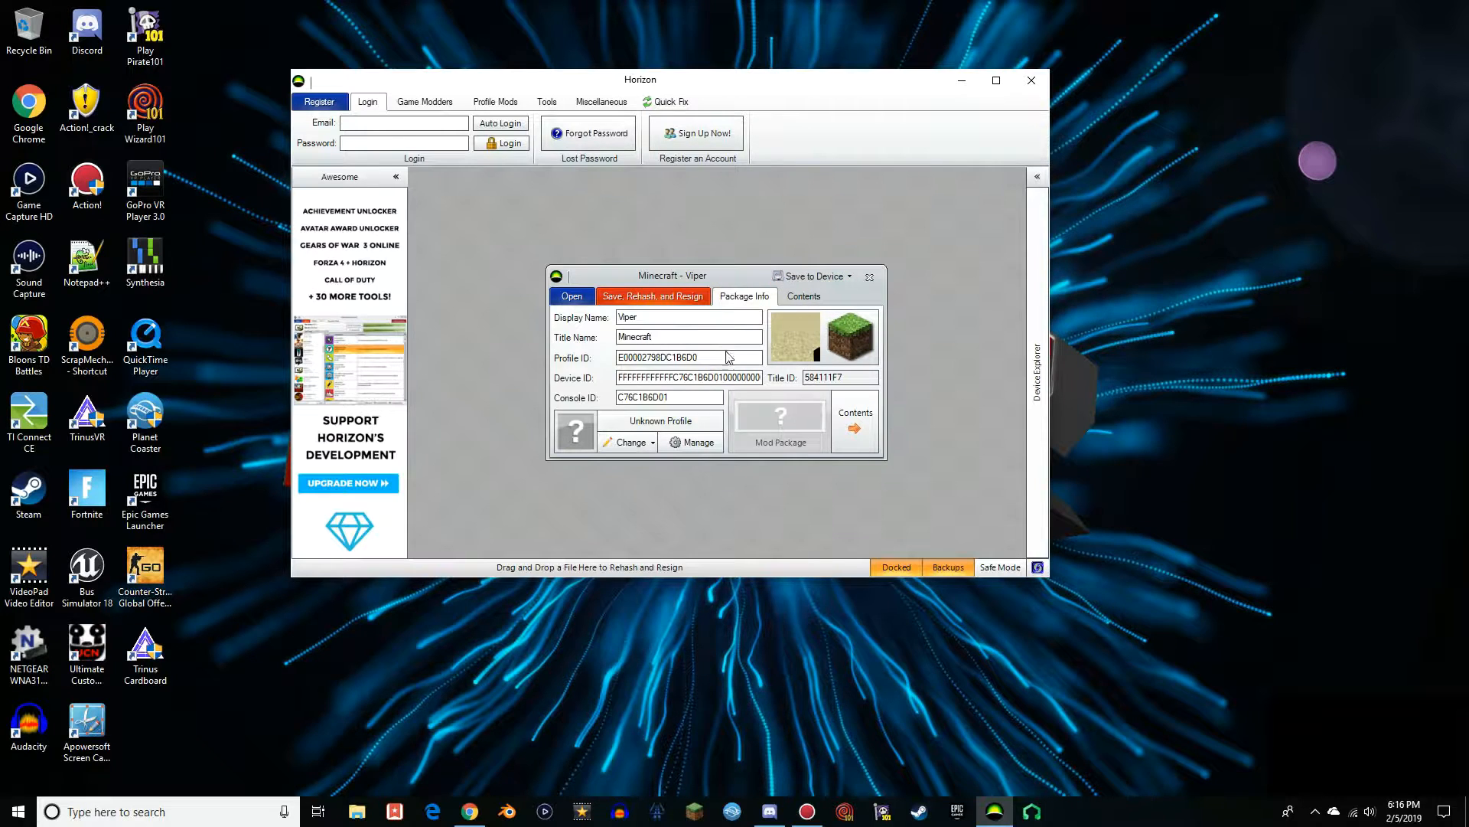
click(802, 297)
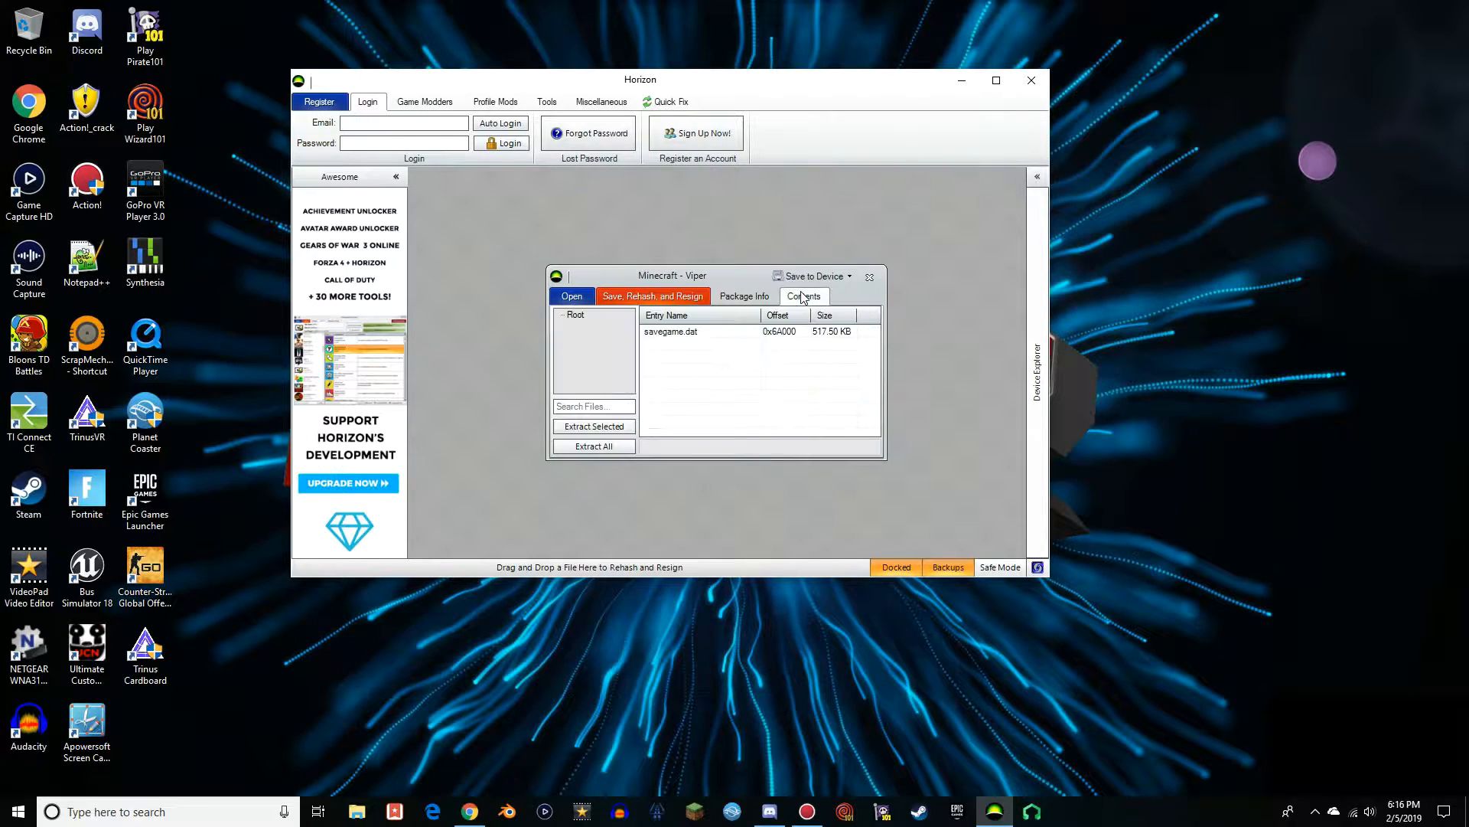
click(594, 447)
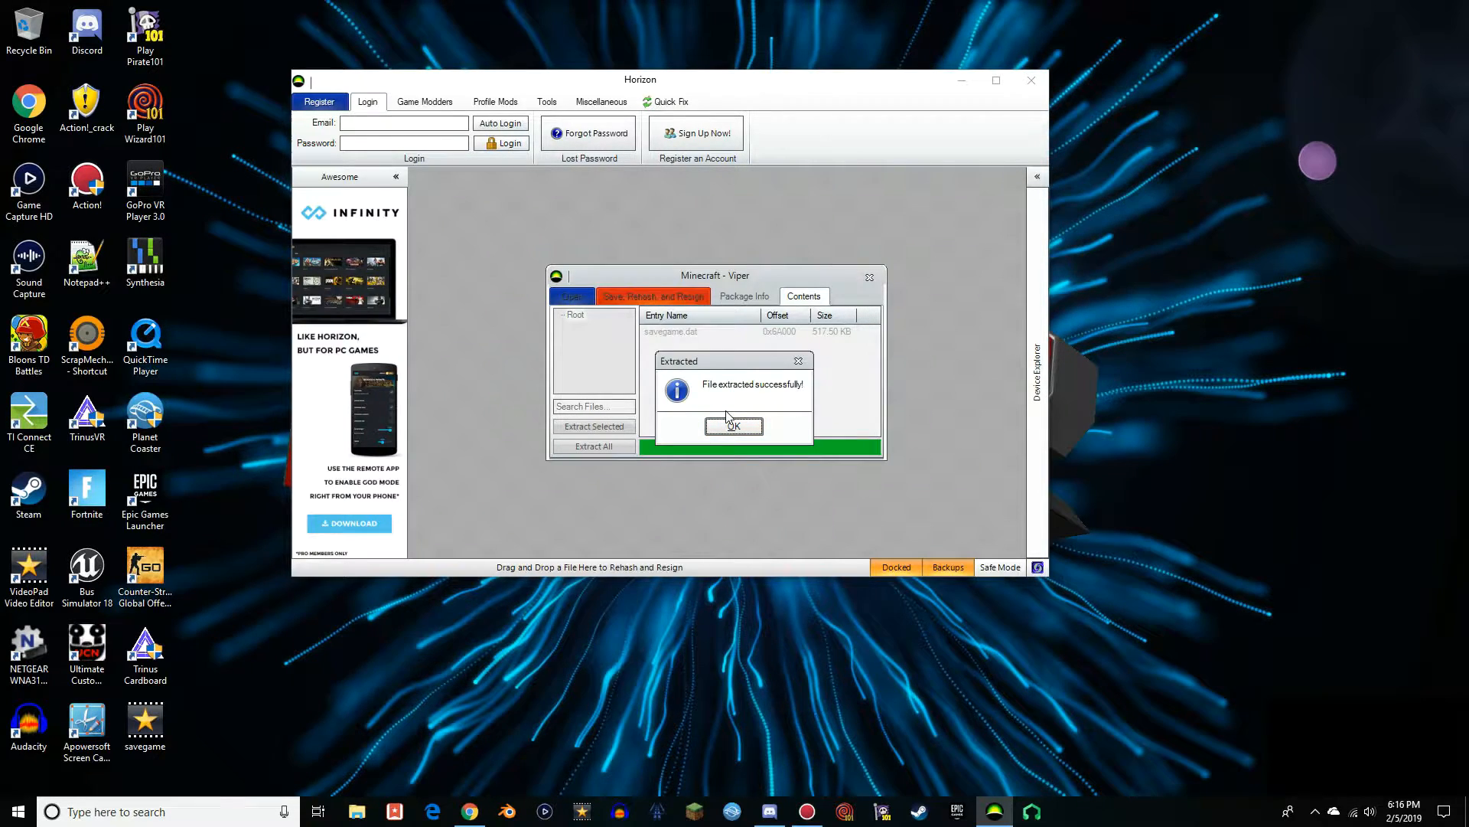
click(728, 421)
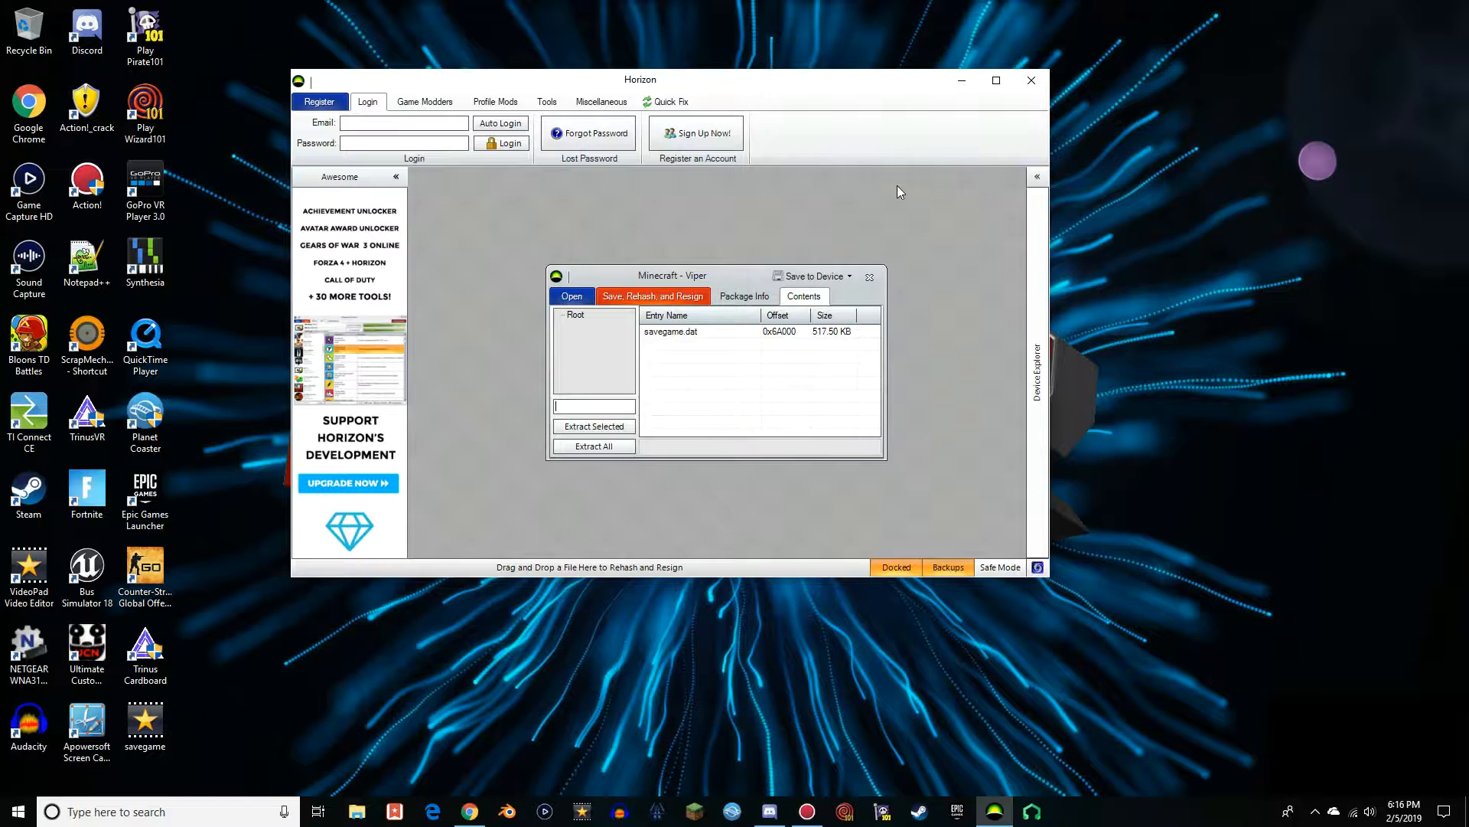
click(1028, 87)
Place the savegame icon between NoLimits 2 and Minecraft, and the Viper.bin icon between Blender and Minecraft Map Converter
drag(144, 719, 799, 425)
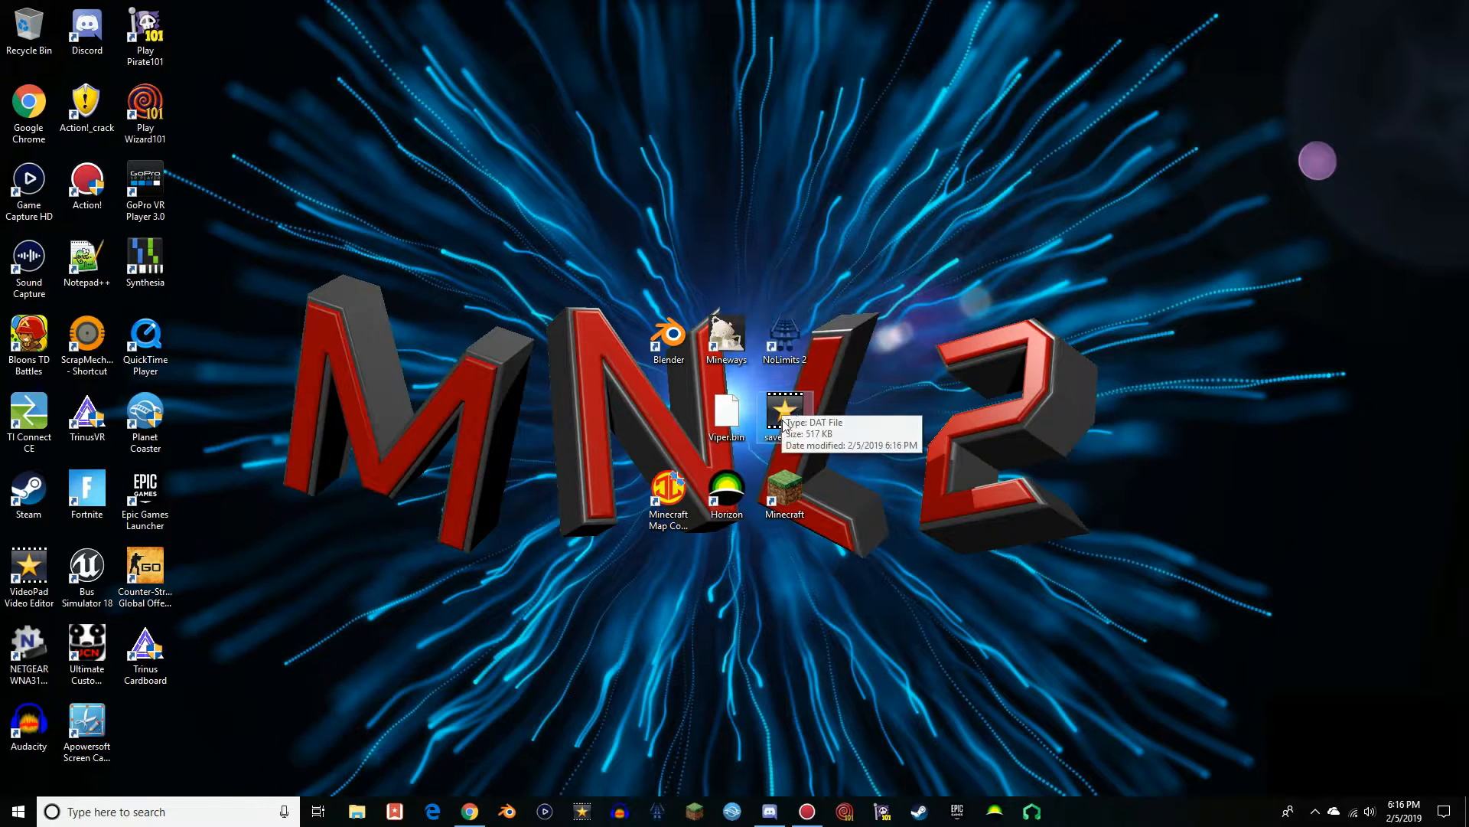
drag(726, 417, 668, 417)
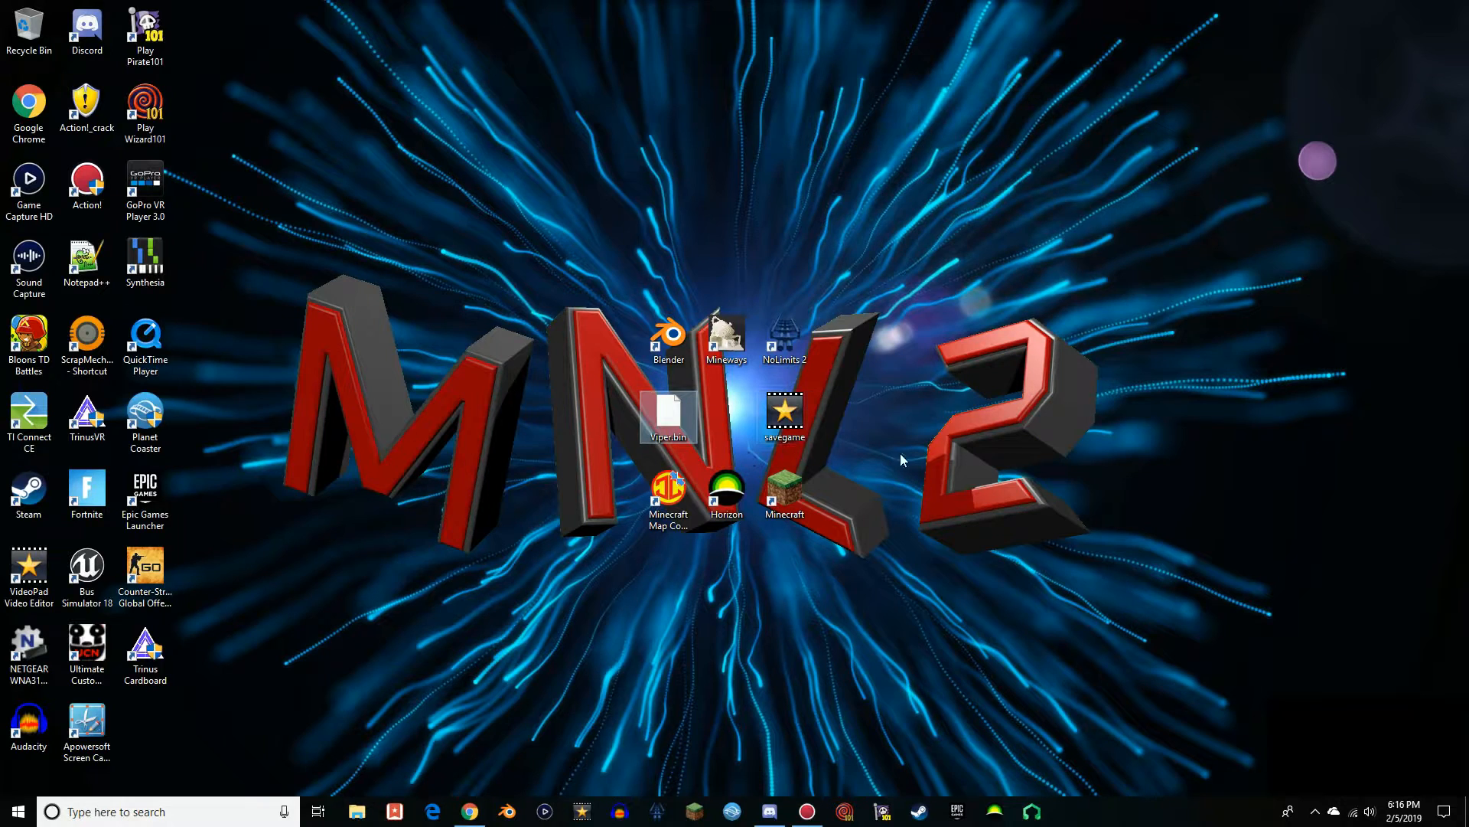
click(992, 483)
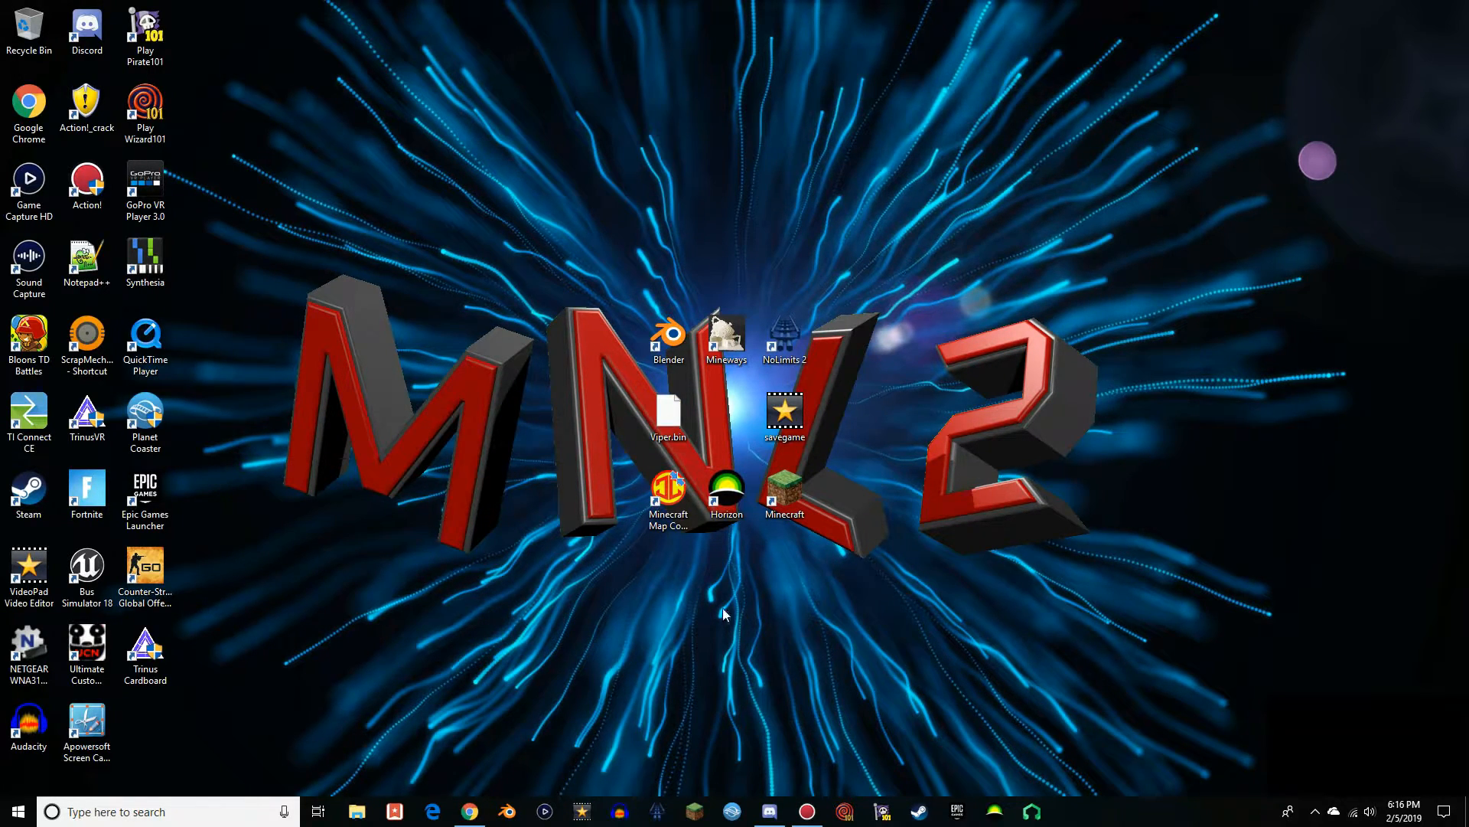
Launch Minecraft Map Converter and load the Desktop's savegame file as the Xbox 360 map to convert
double_click(668, 498)
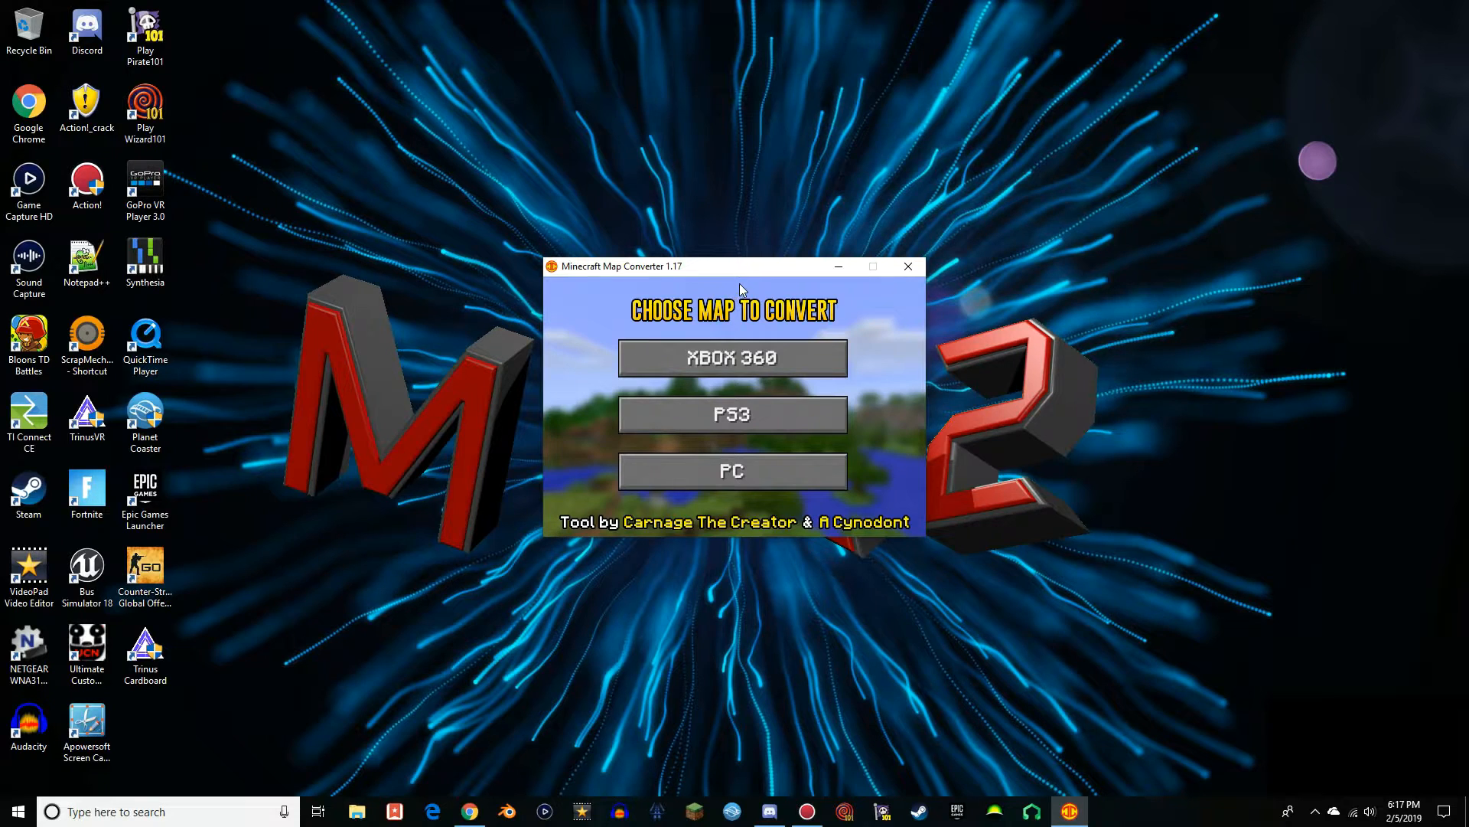
mouse_move(712, 273)
mouse_down()
mouse_move(745, 444)
mouse_move(727, 267)
mouse_up()
click(803, 344)
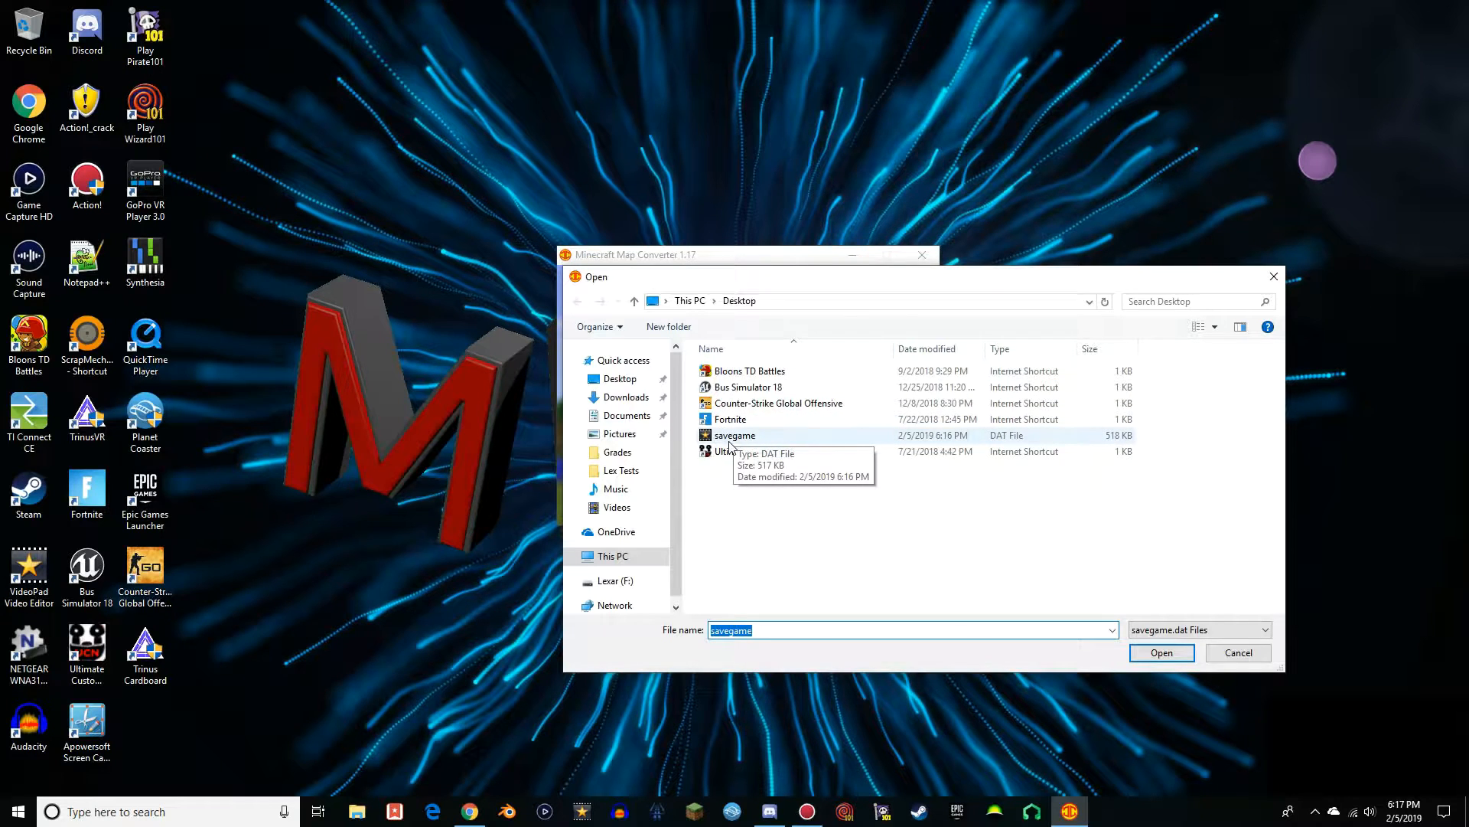
double_click(733, 435)
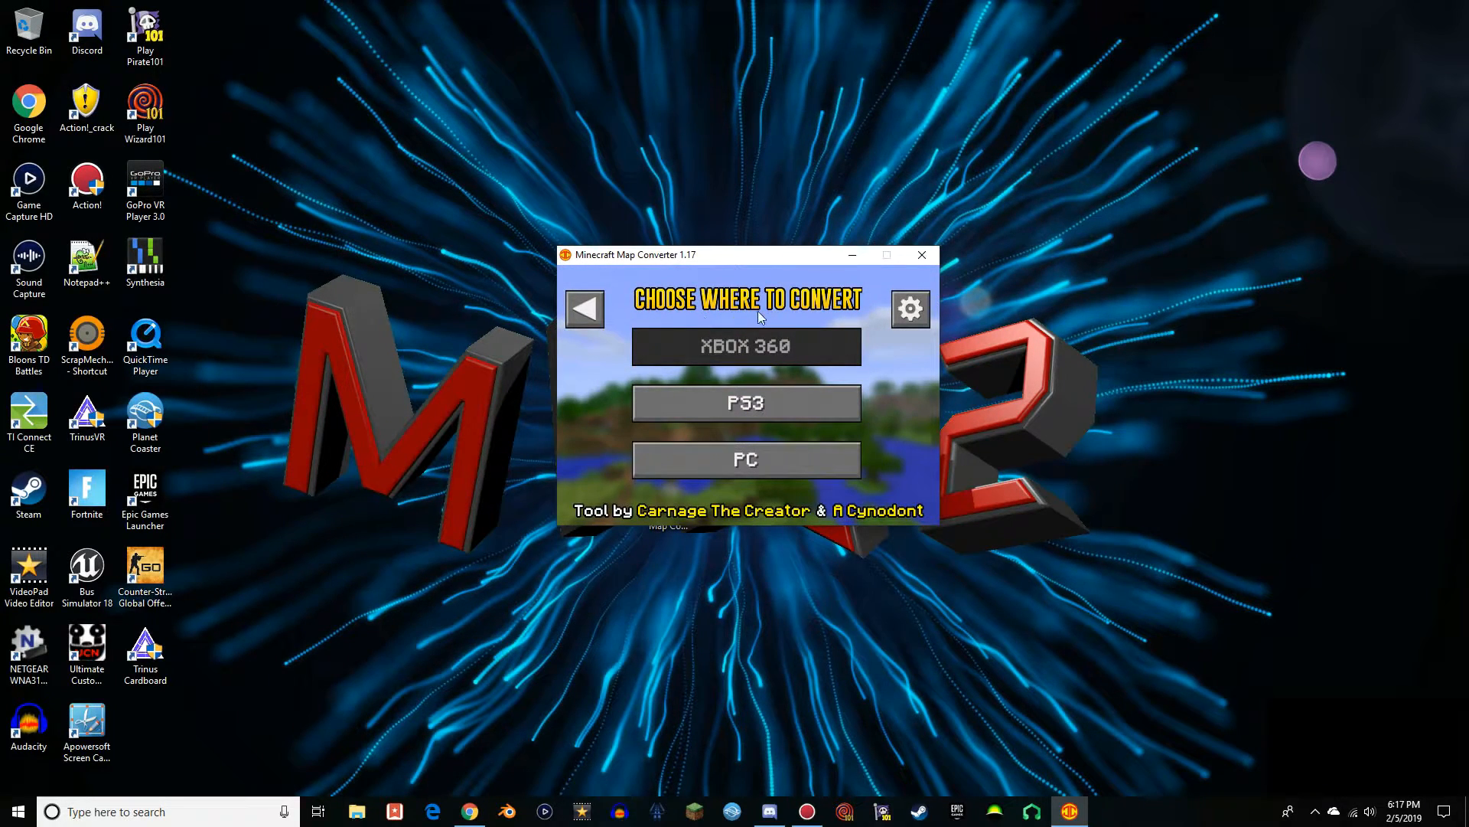
Examine the PC save folders offered as conversion destinations and close the list without choosing one
click(705, 468)
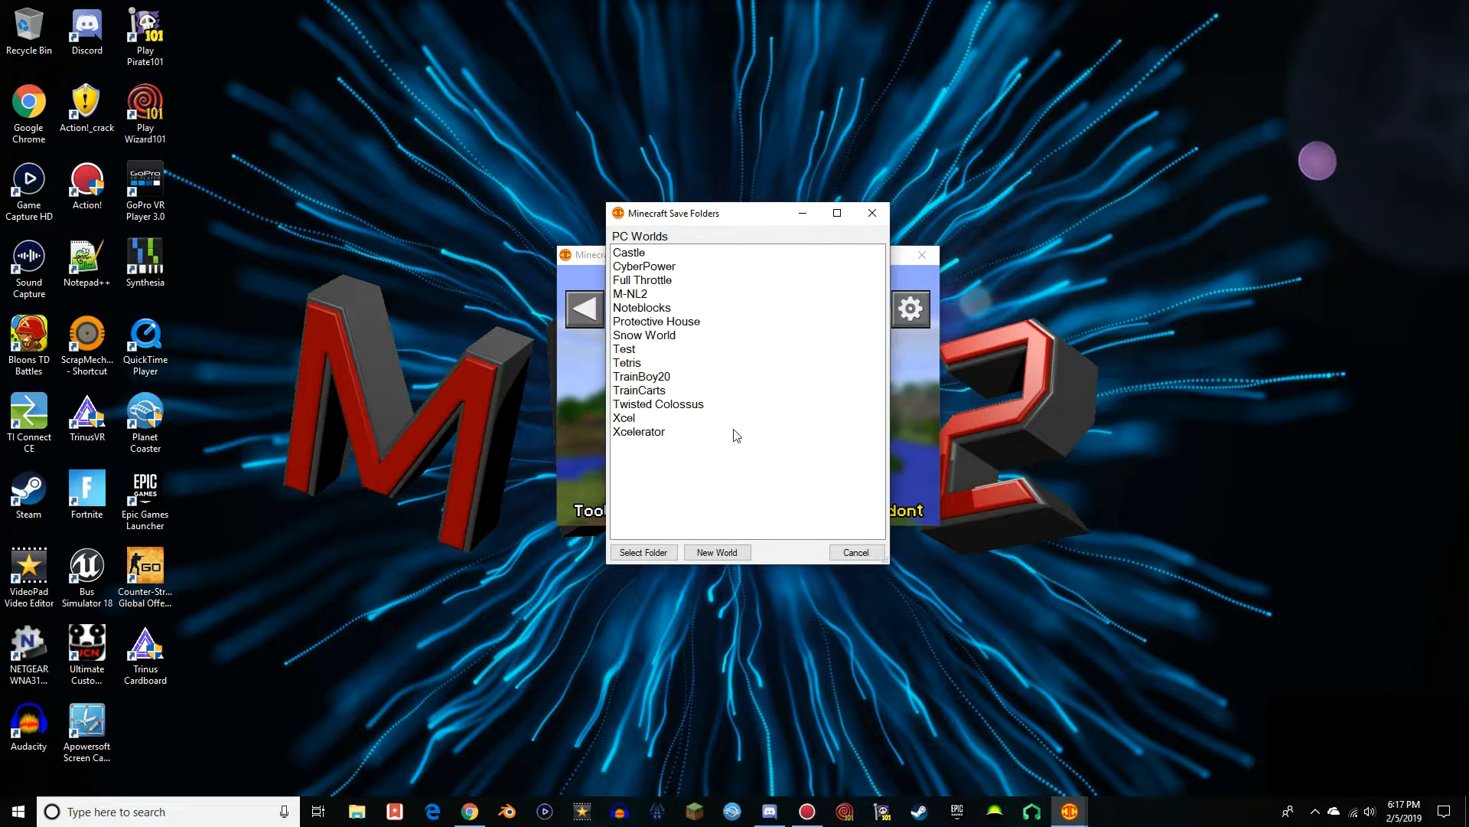
click(872, 213)
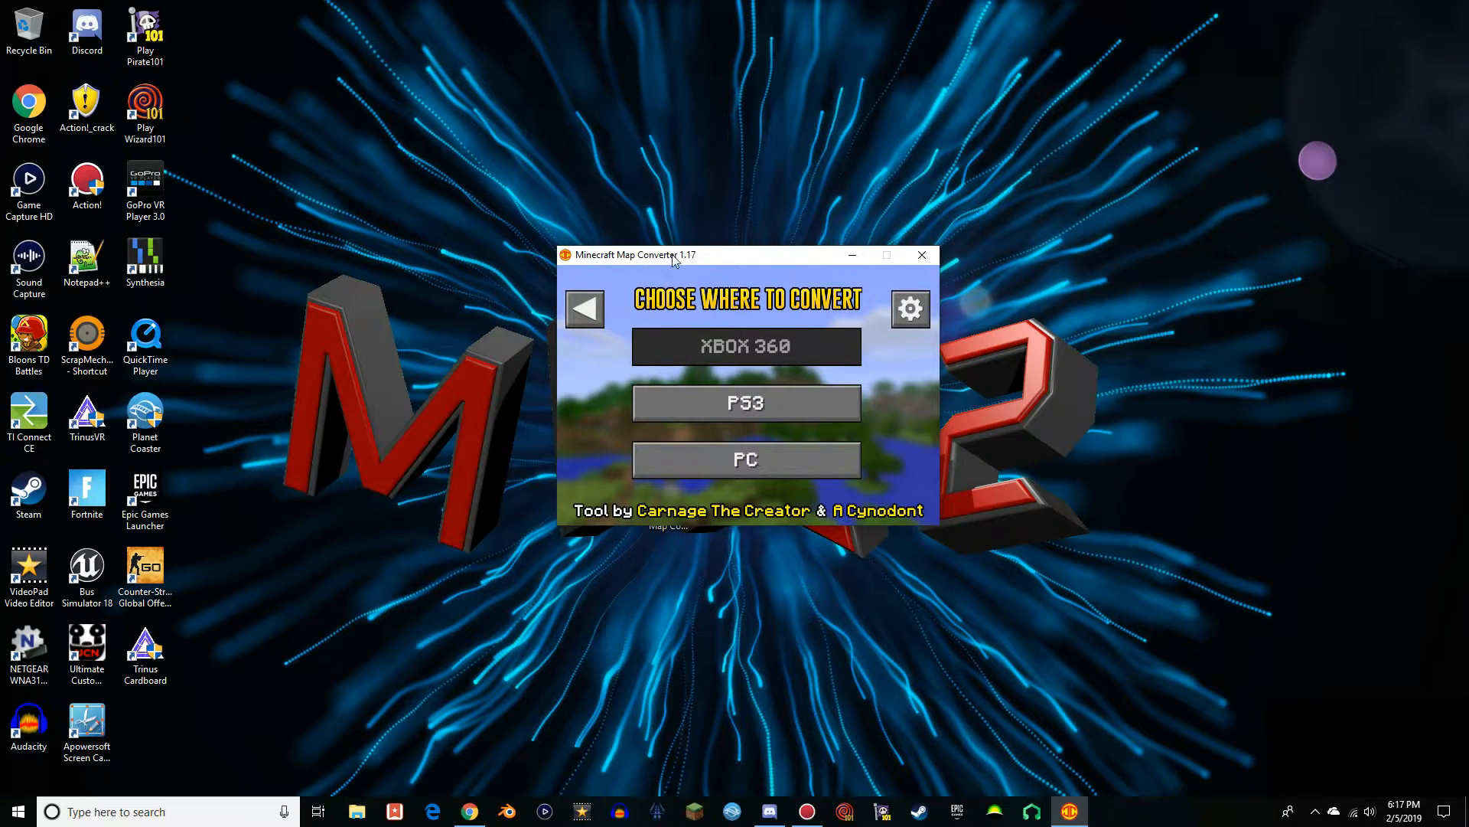
drag(696, 254, 668, 281)
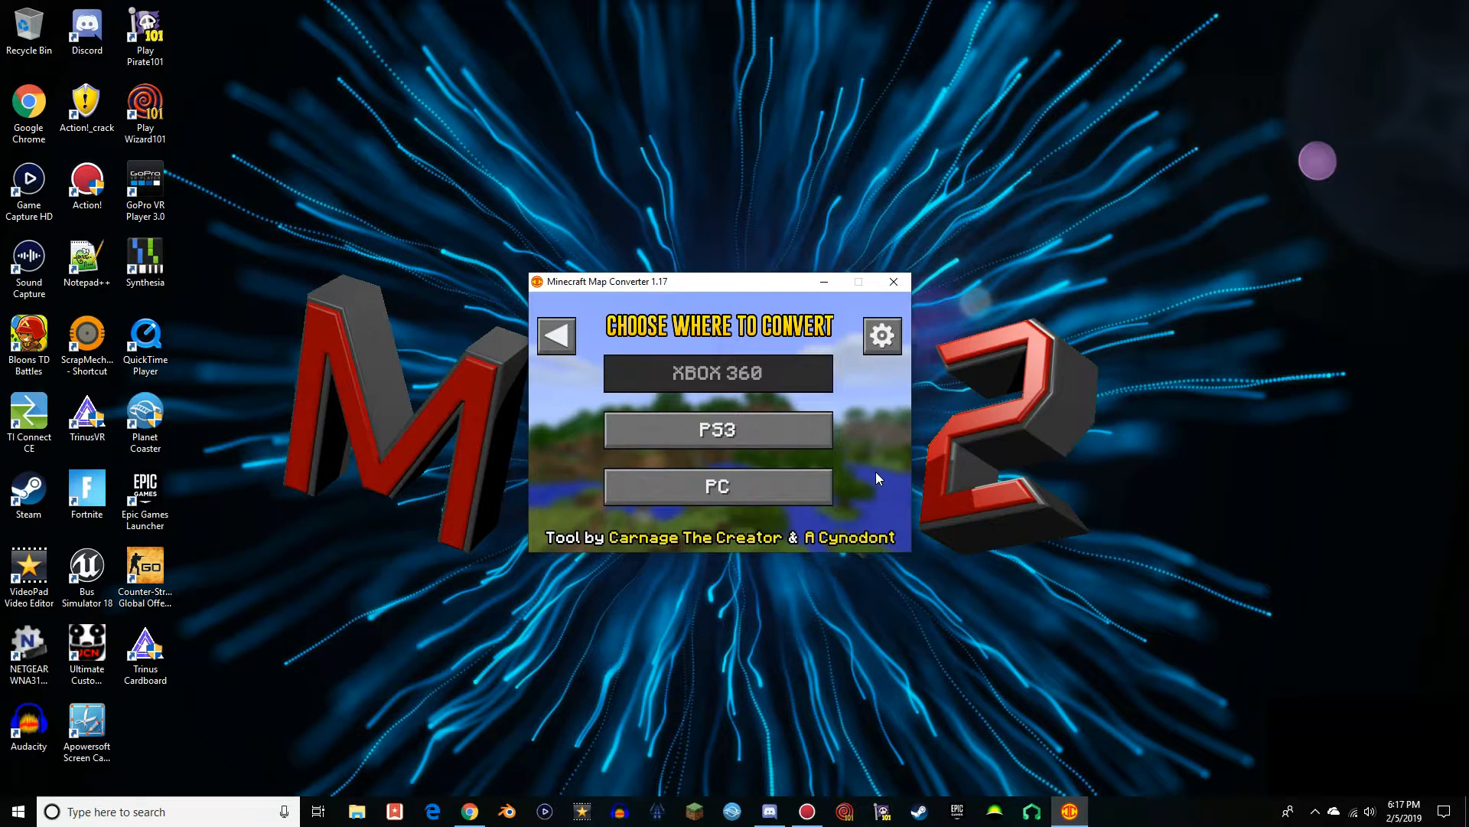
Create a folder named Viper in the user's AppData\Roaming\.minecraft\saves folder
click(746, 496)
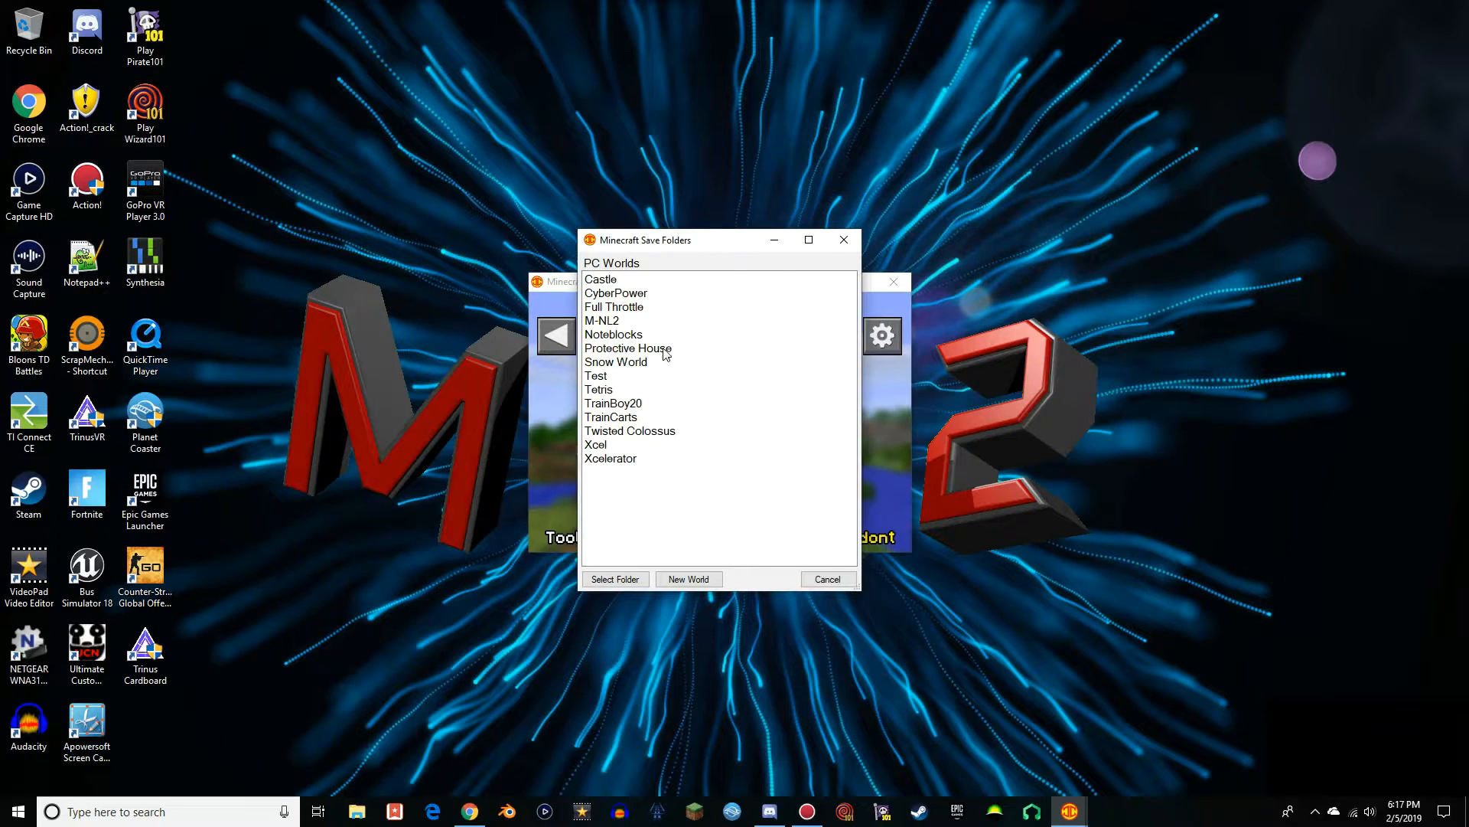
click(773, 241)
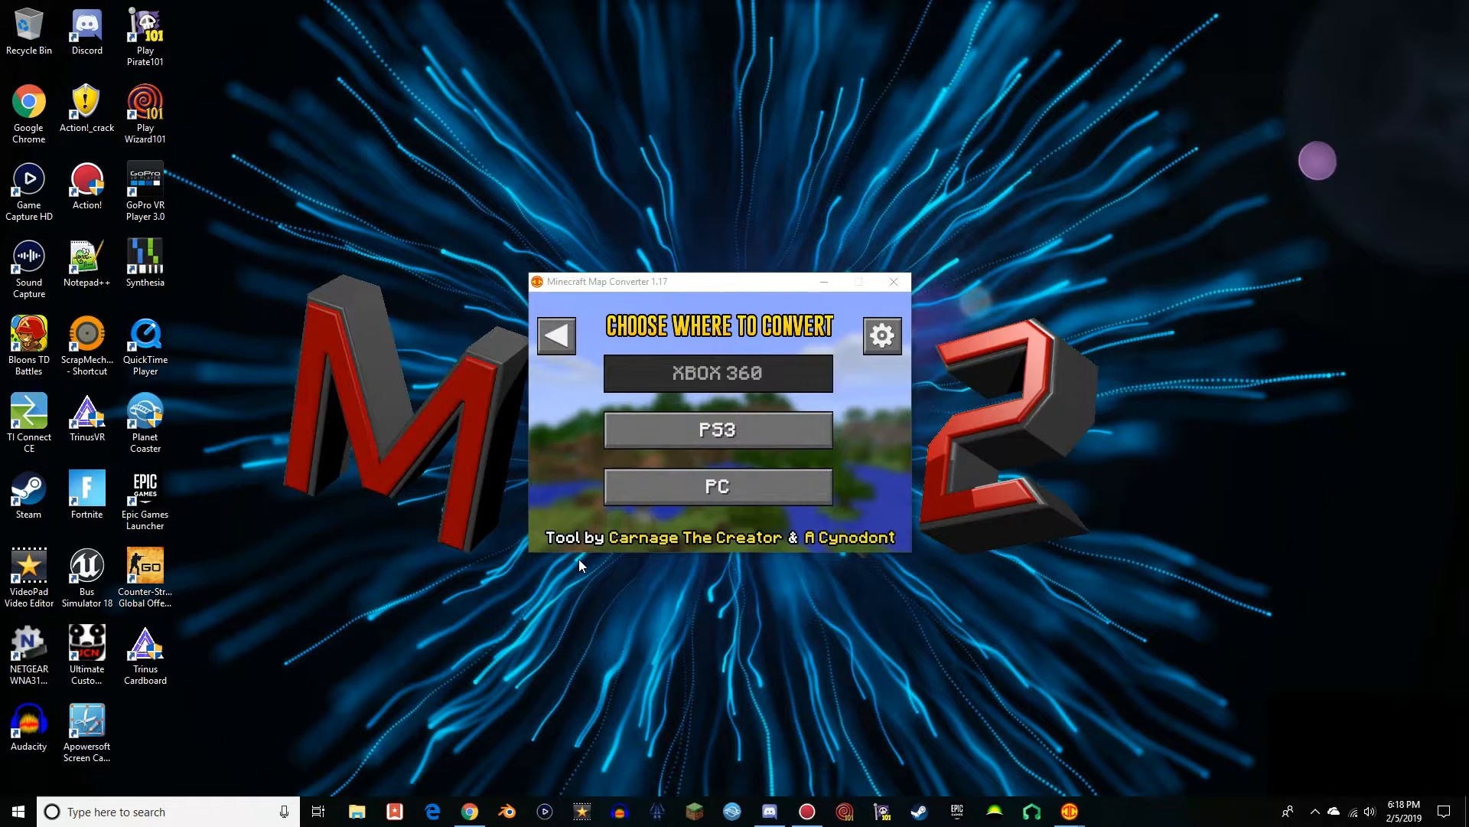
click(356, 810)
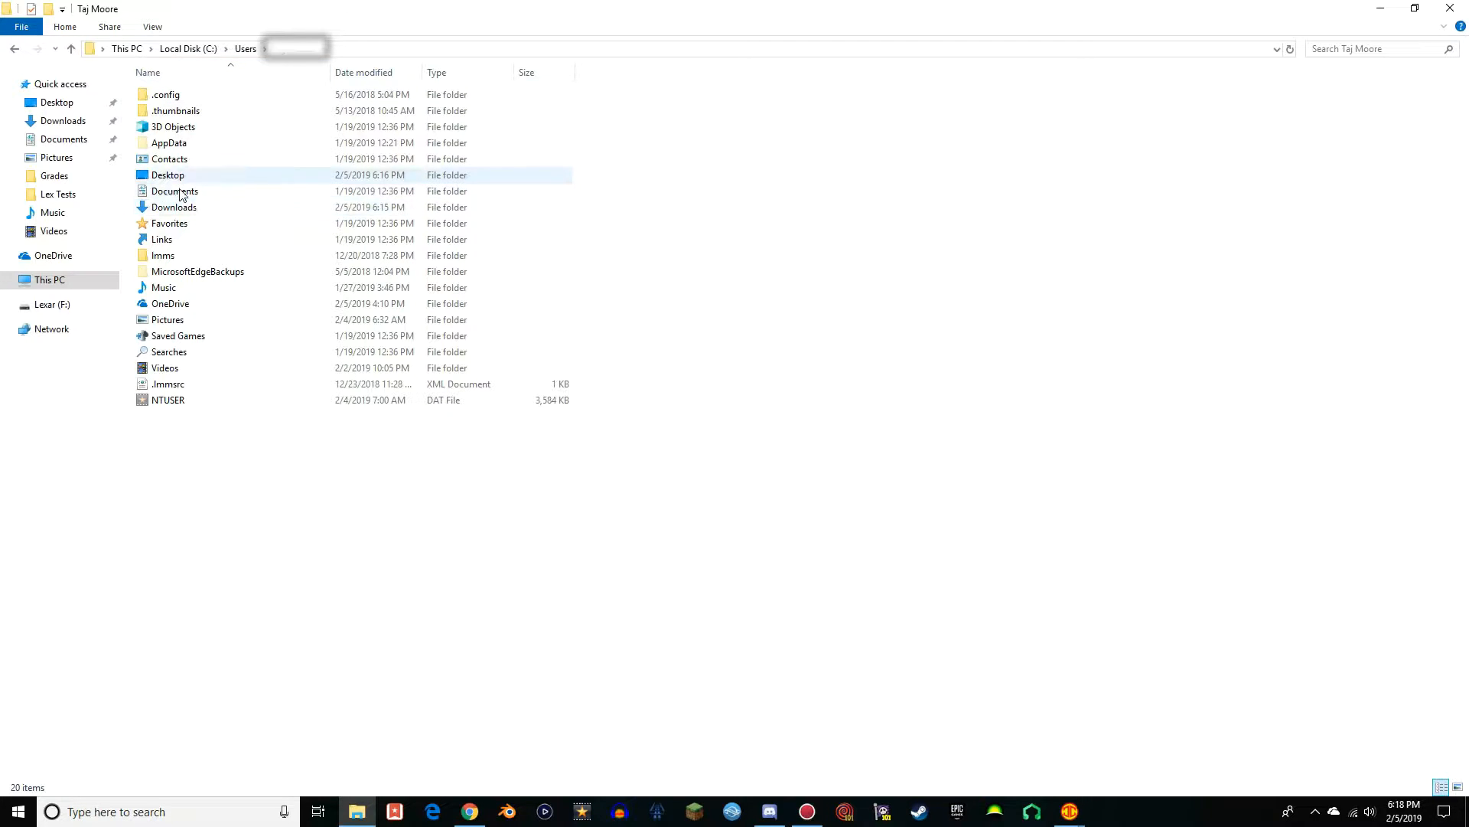
double_click(183, 147)
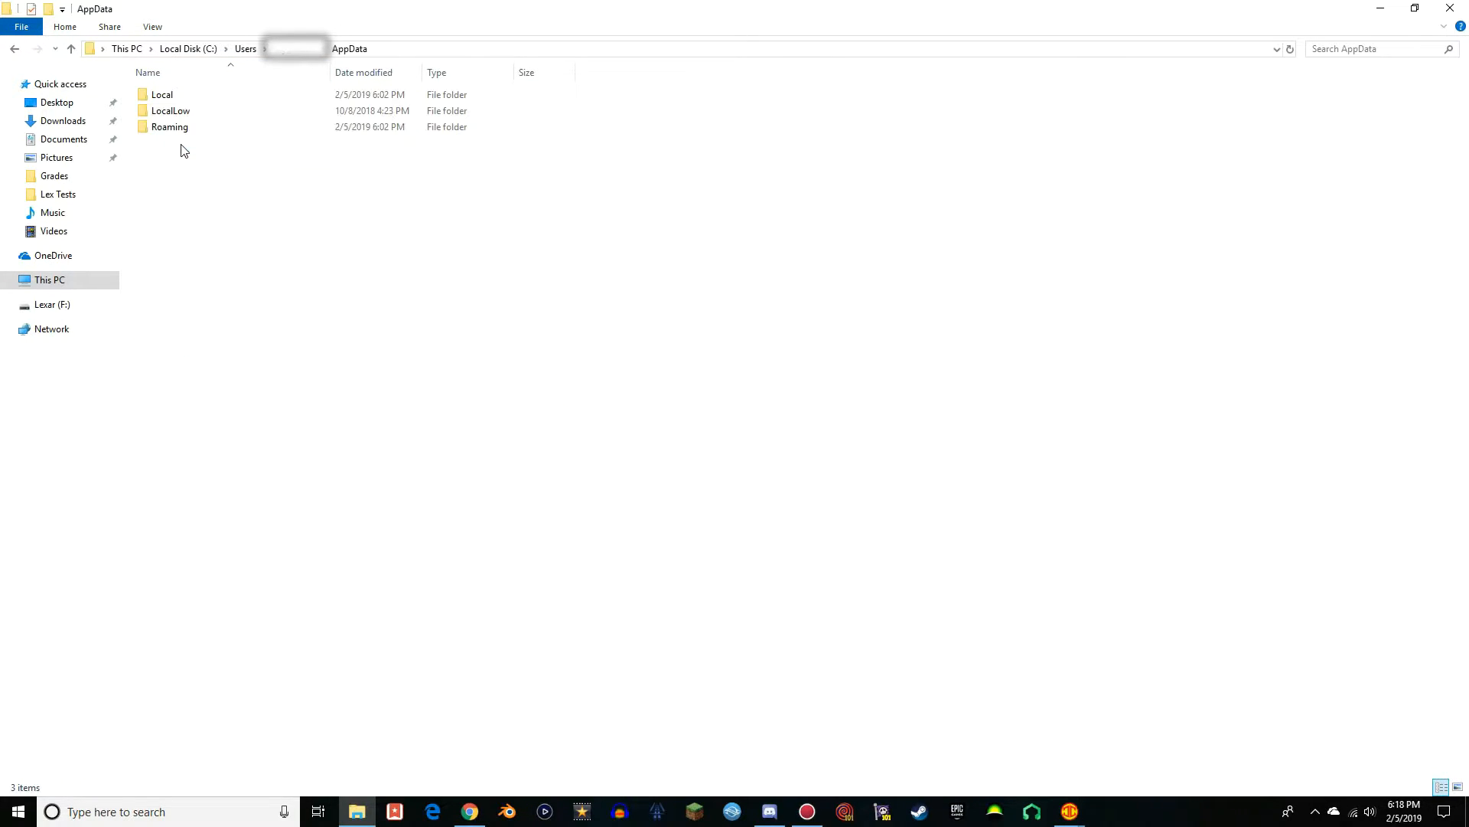
double_click(173, 129)
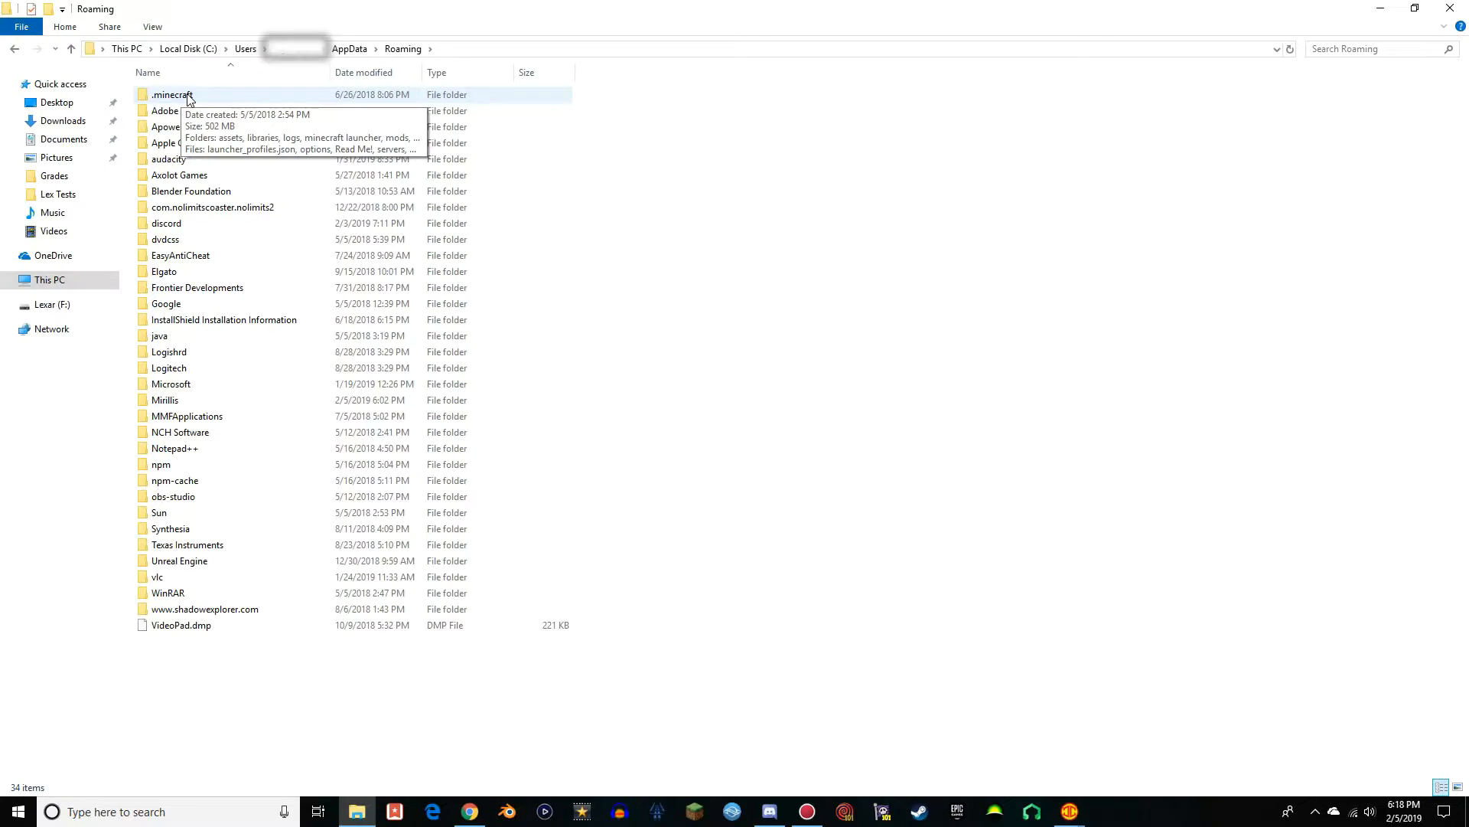
double_click(189, 97)
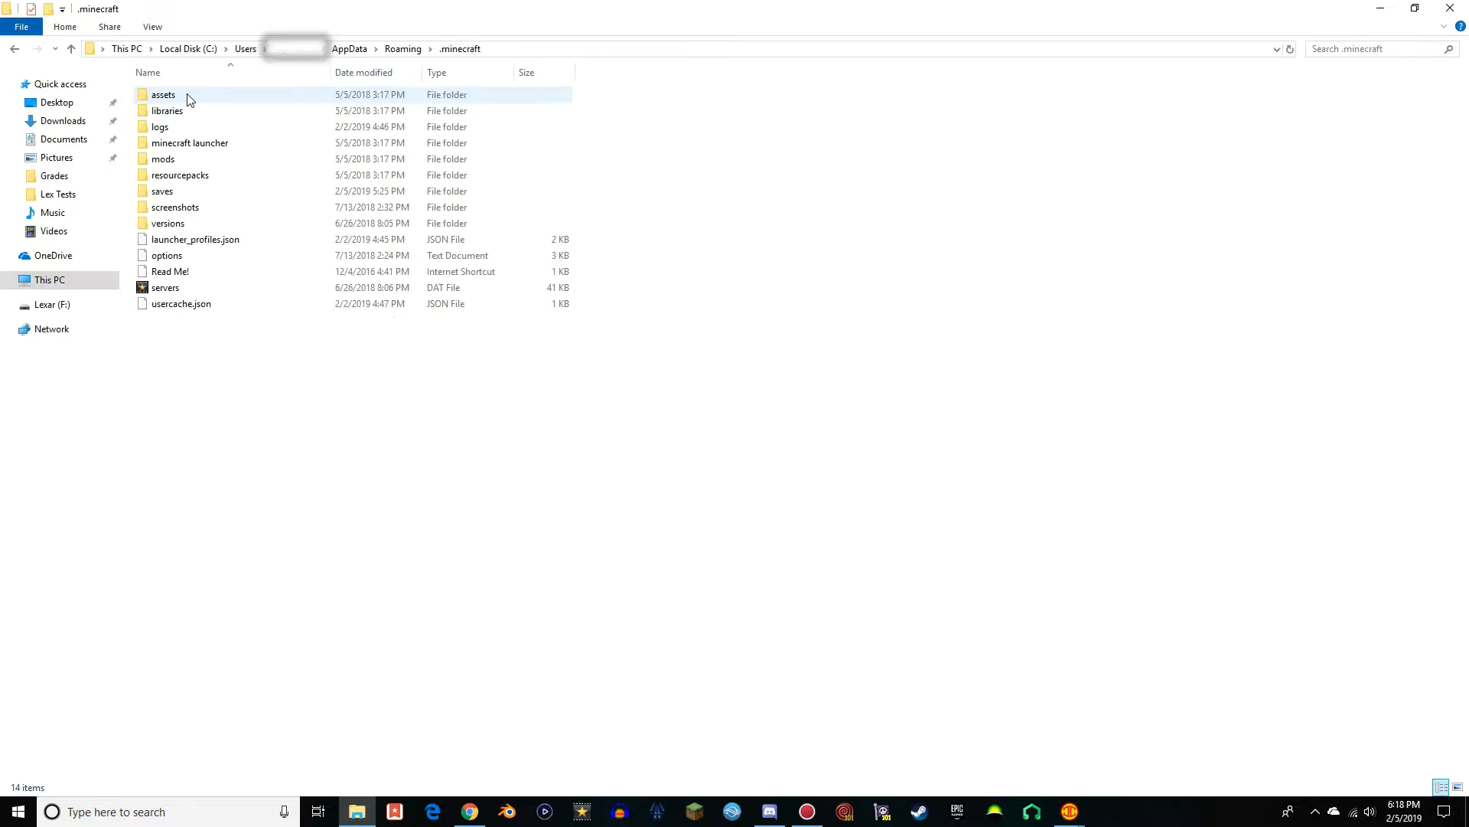
double_click(163, 194)
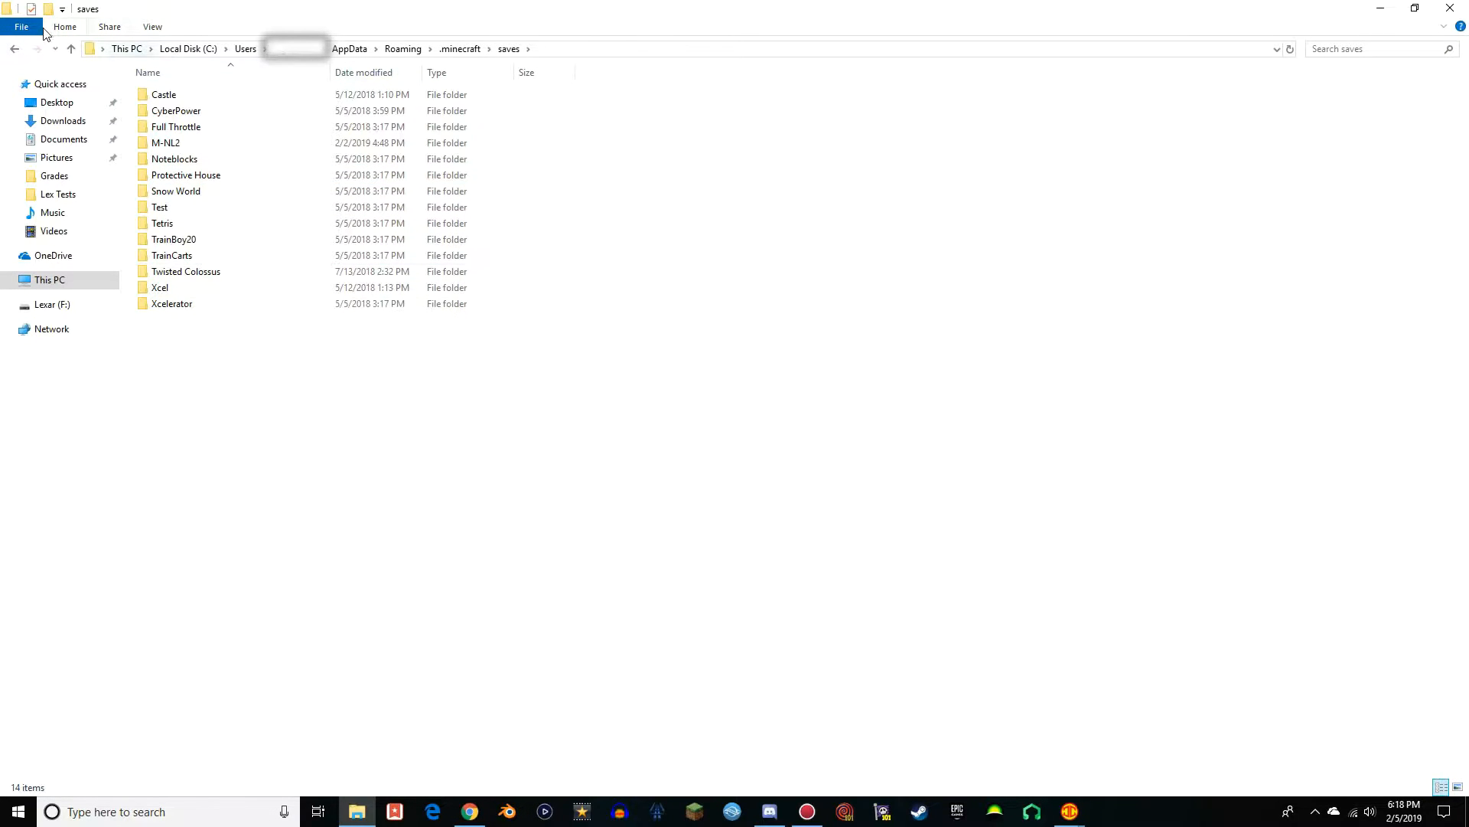
click(49, 9)
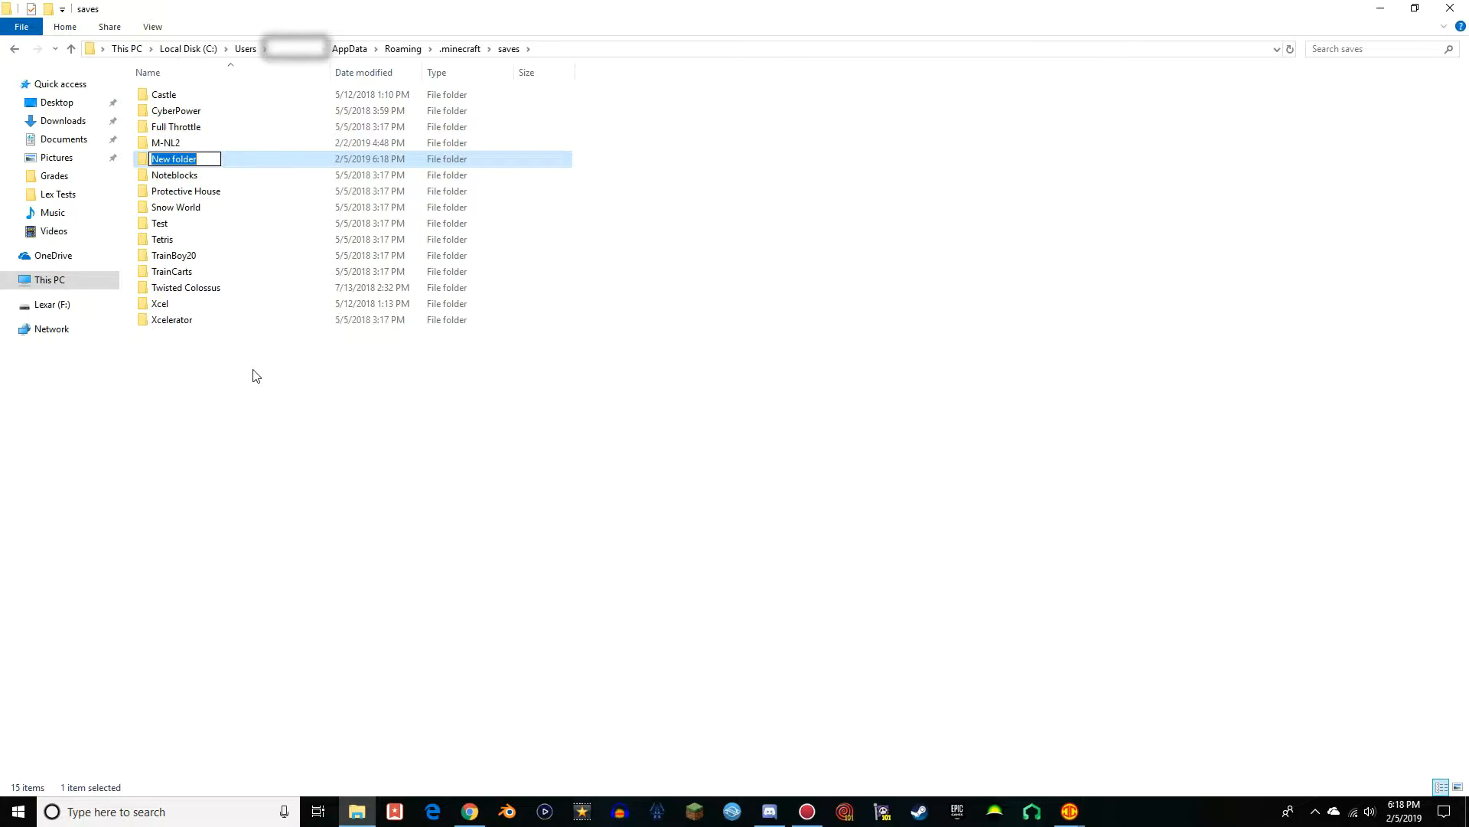
text(Viper)
key(Return)
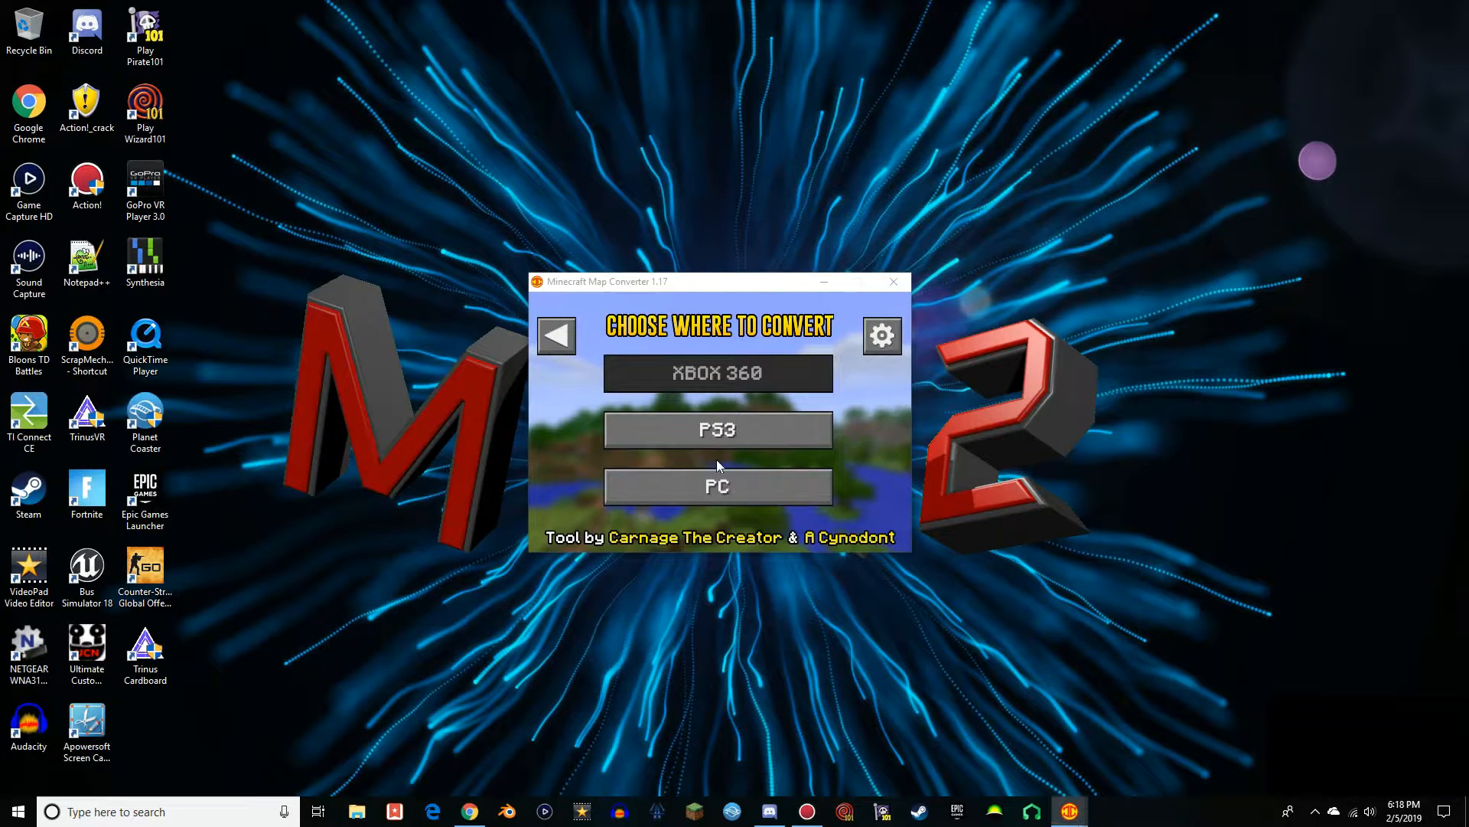
Convert the loaded Xbox 360 map to PC format into the Viper save folder, and close Minecraft Map Converter
mouse_move(1069, 813)
click(1125, 735)
click(842, 242)
click(712, 490)
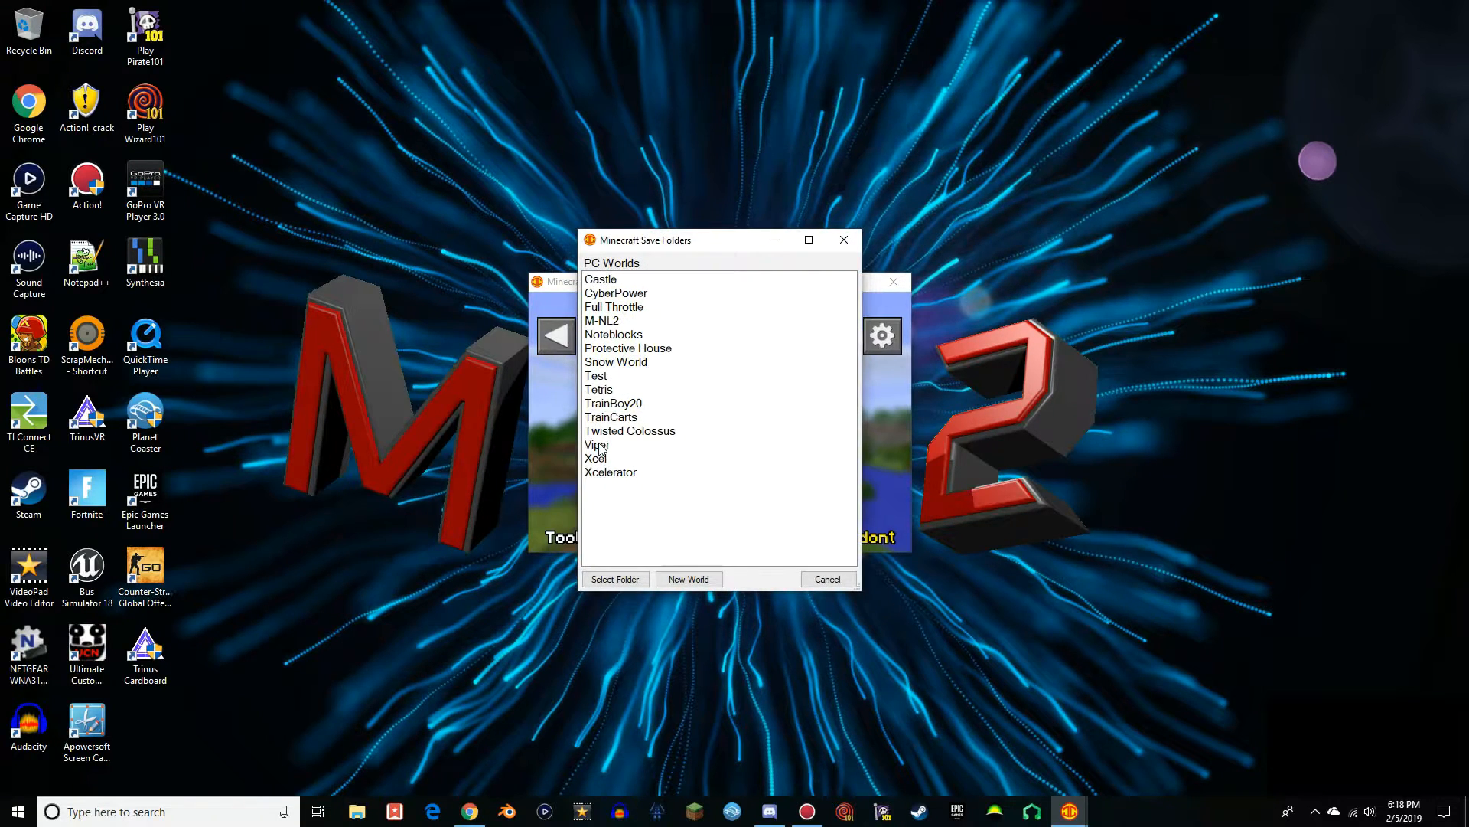
double_click(600, 443)
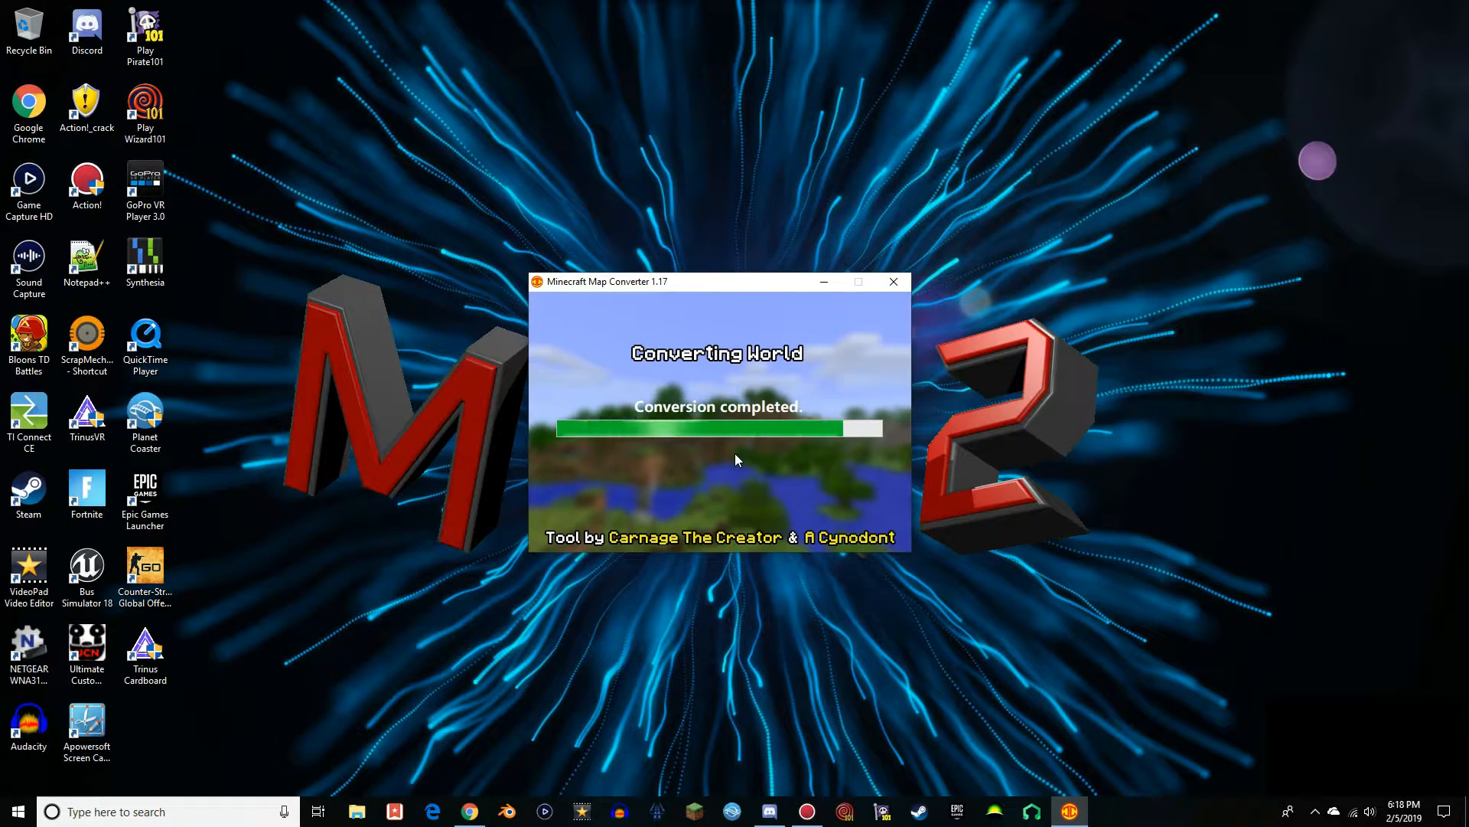
click(824, 285)
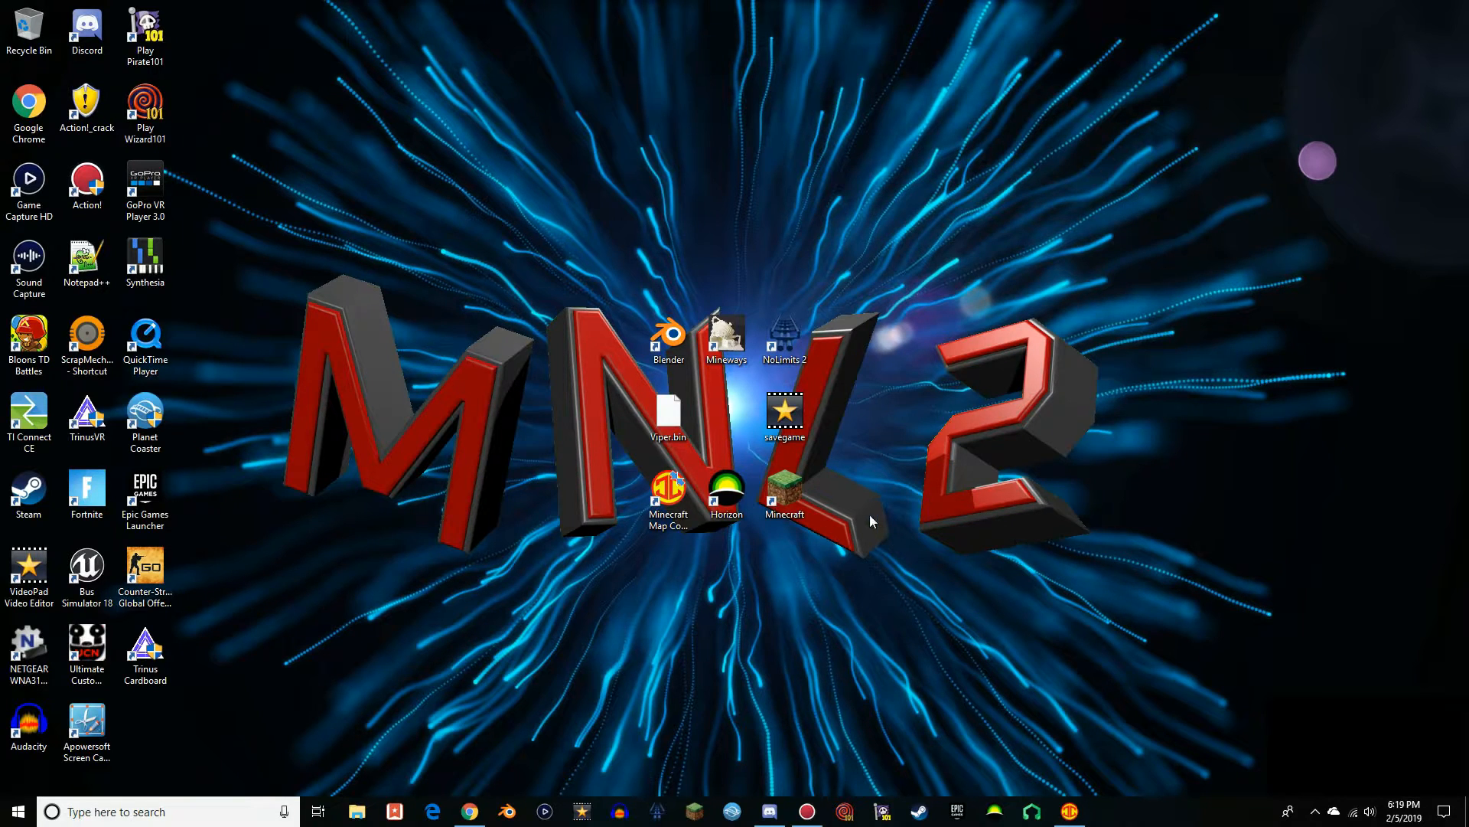
click(1070, 810)
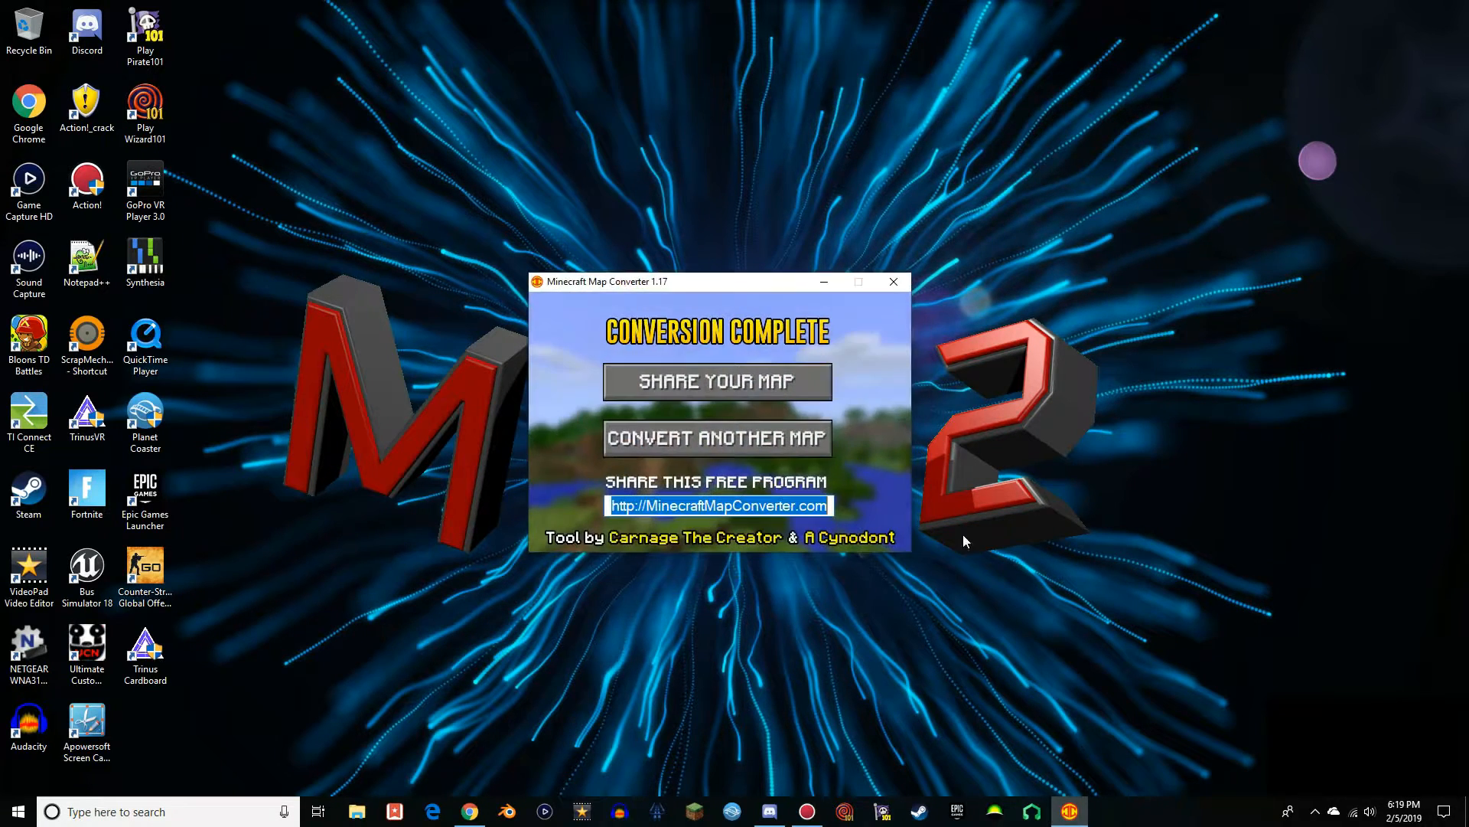
click(891, 283)
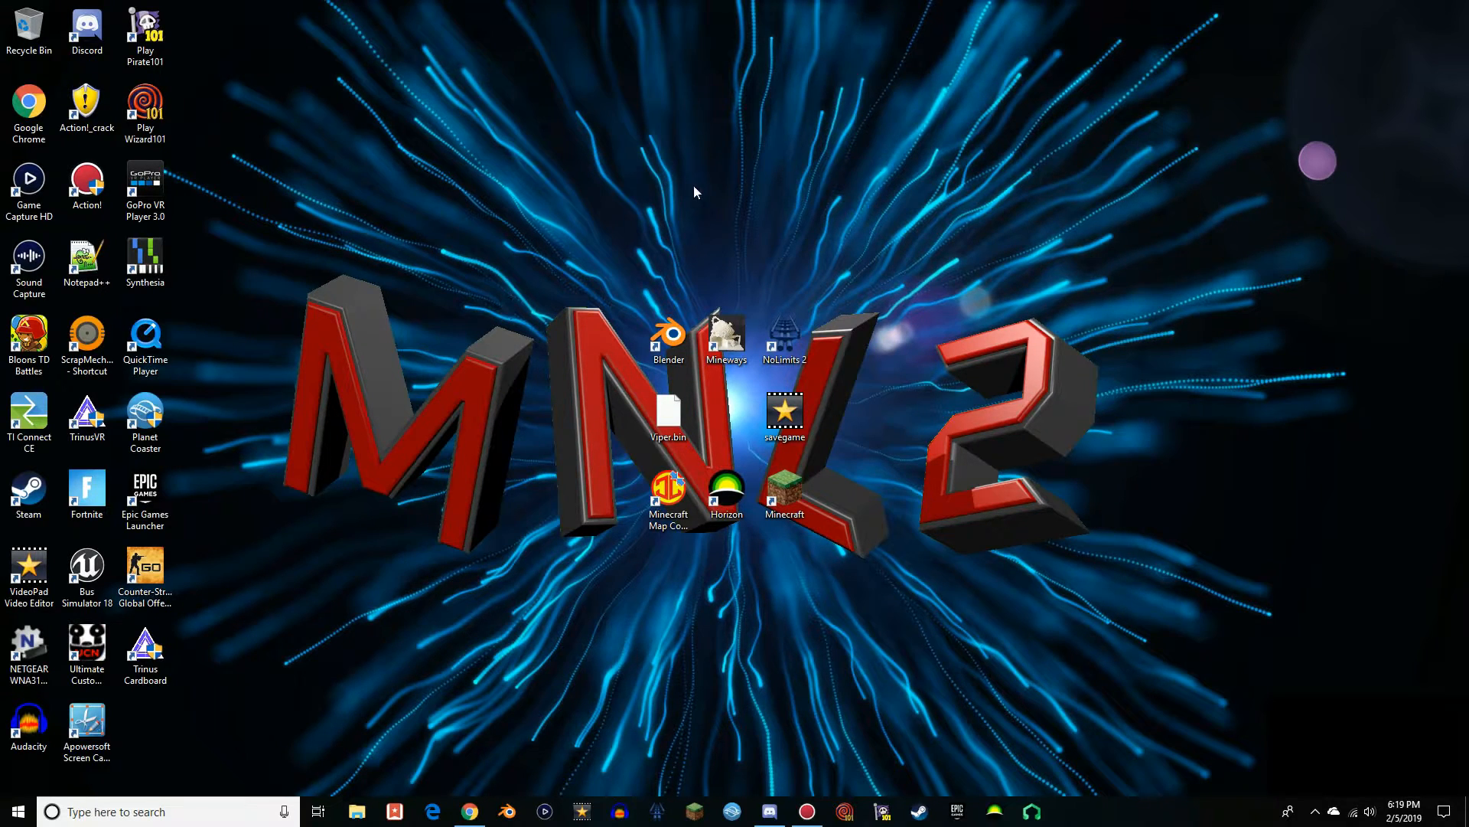
Launch Mineways and open the Viper world
double_click(726, 337)
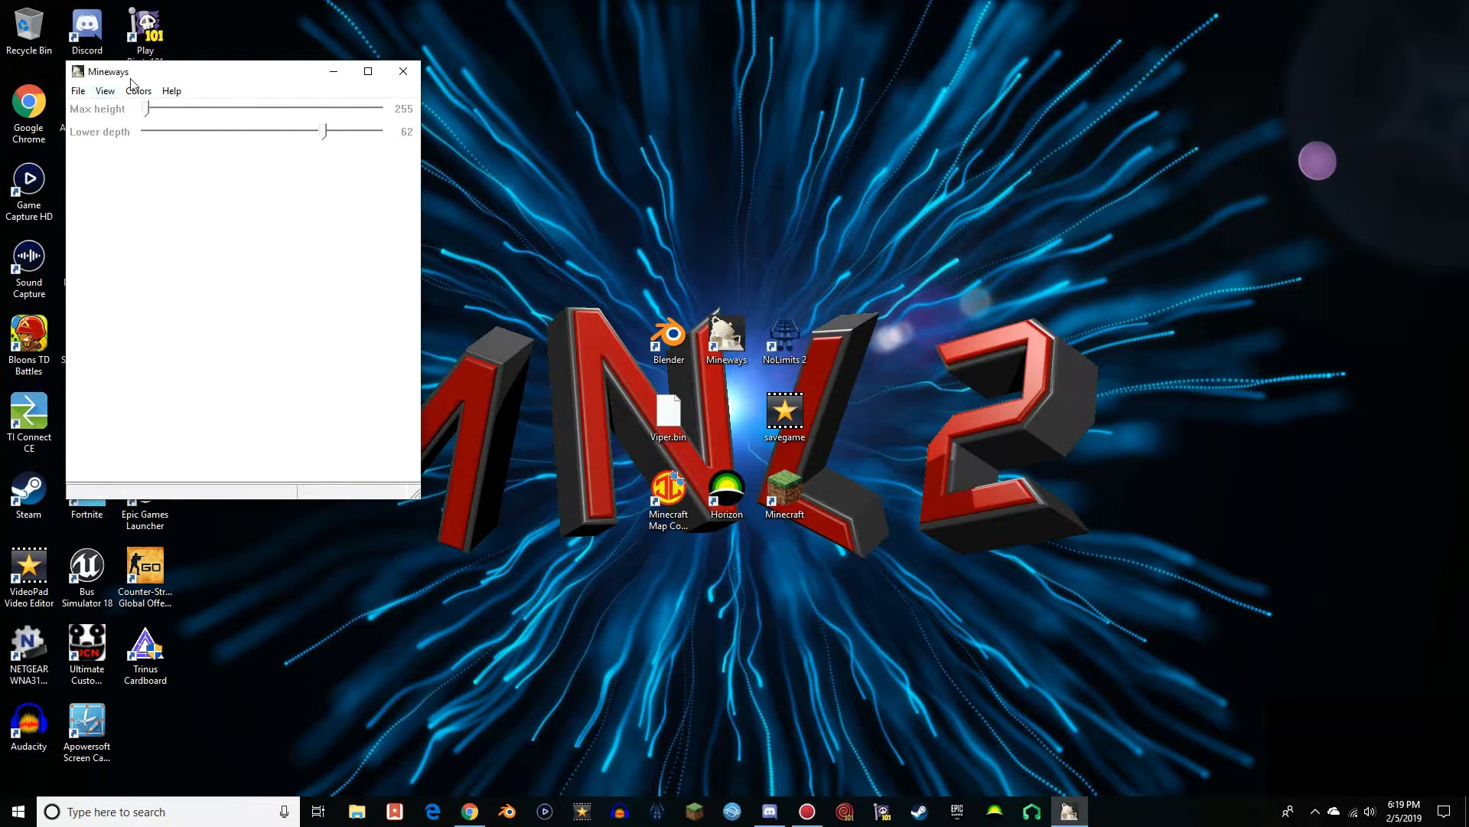
click(78, 90)
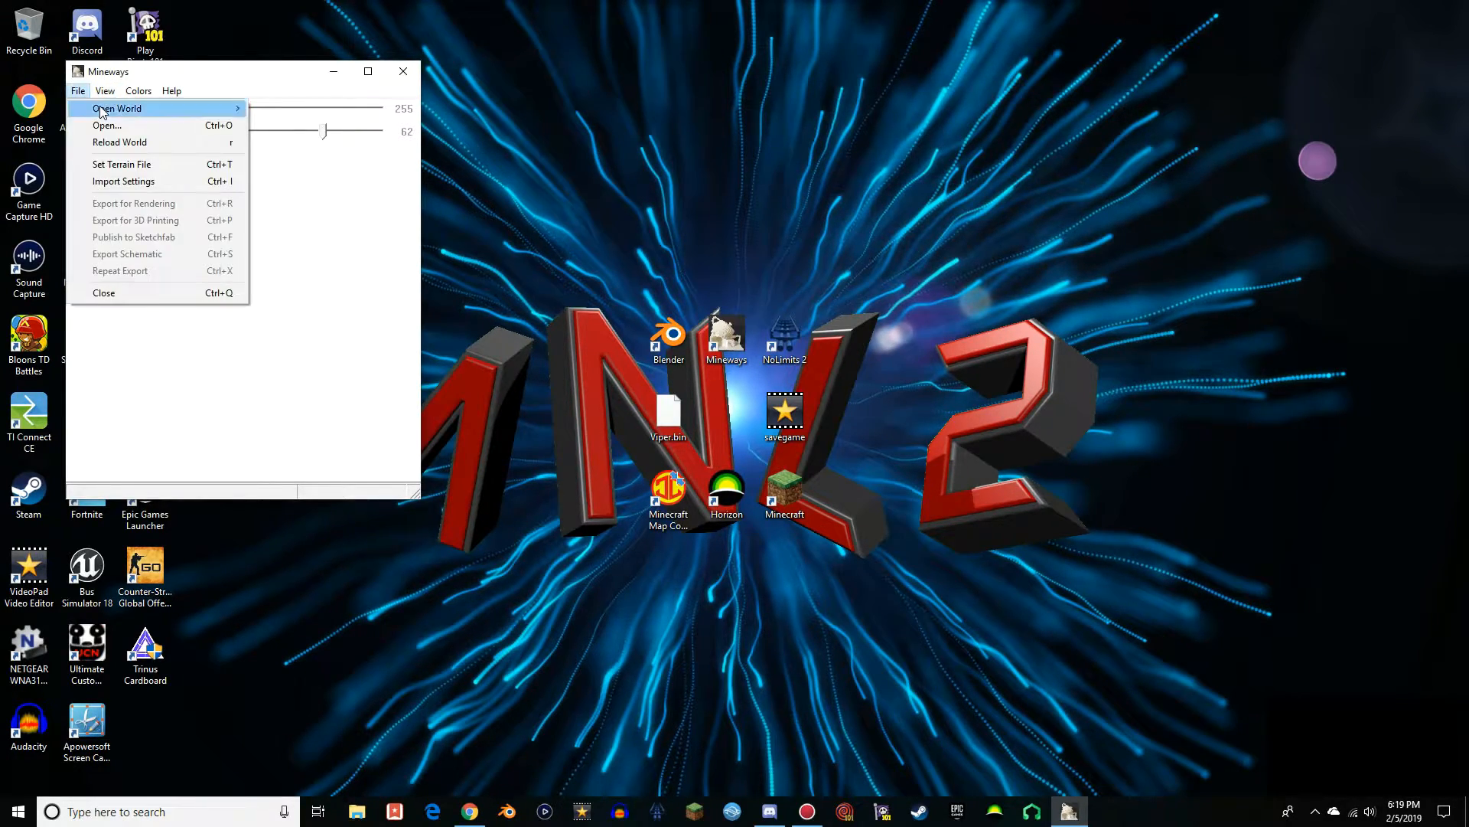
mouse_move(100, 108)
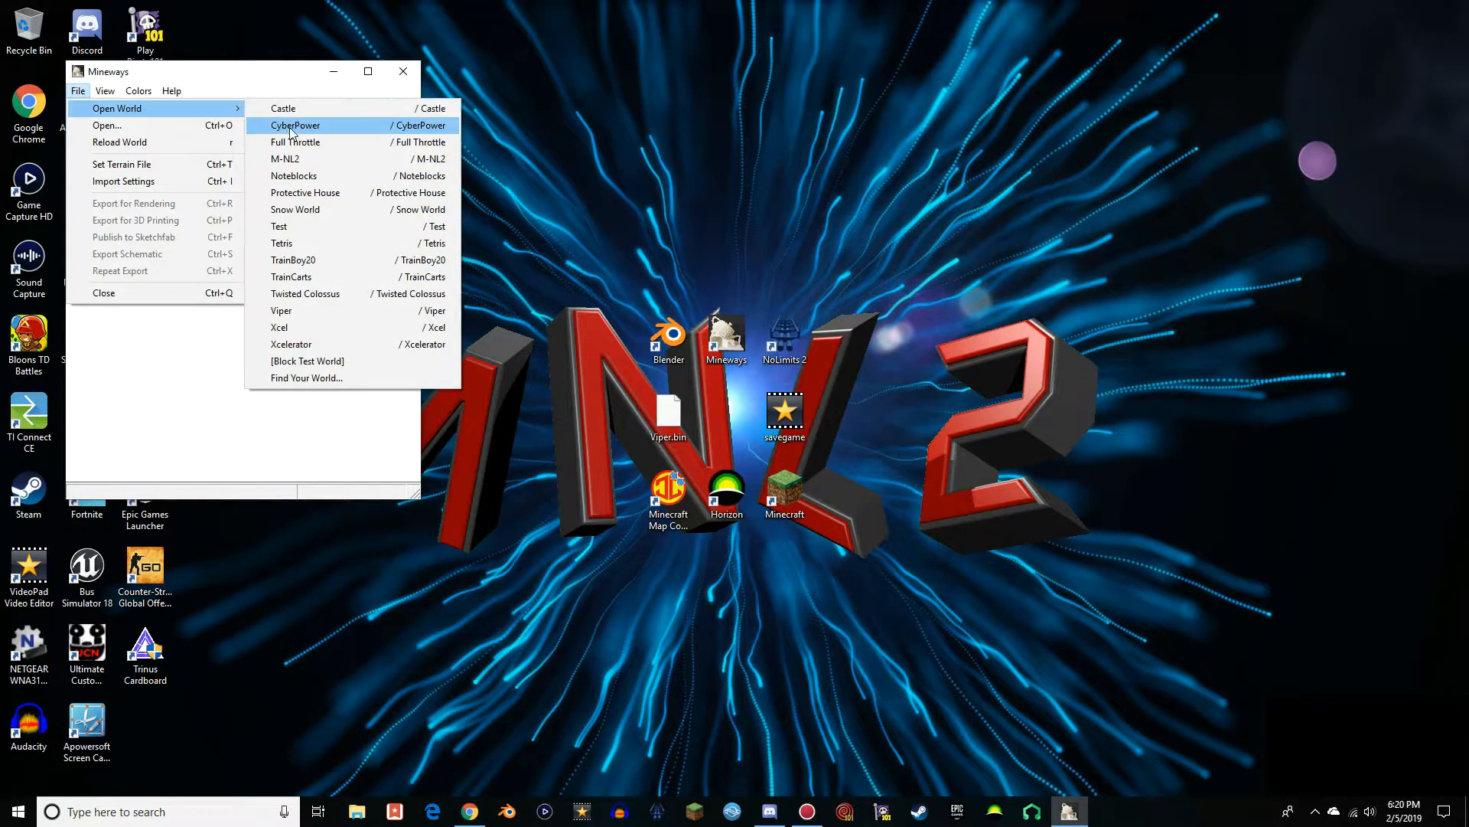
click(303, 316)
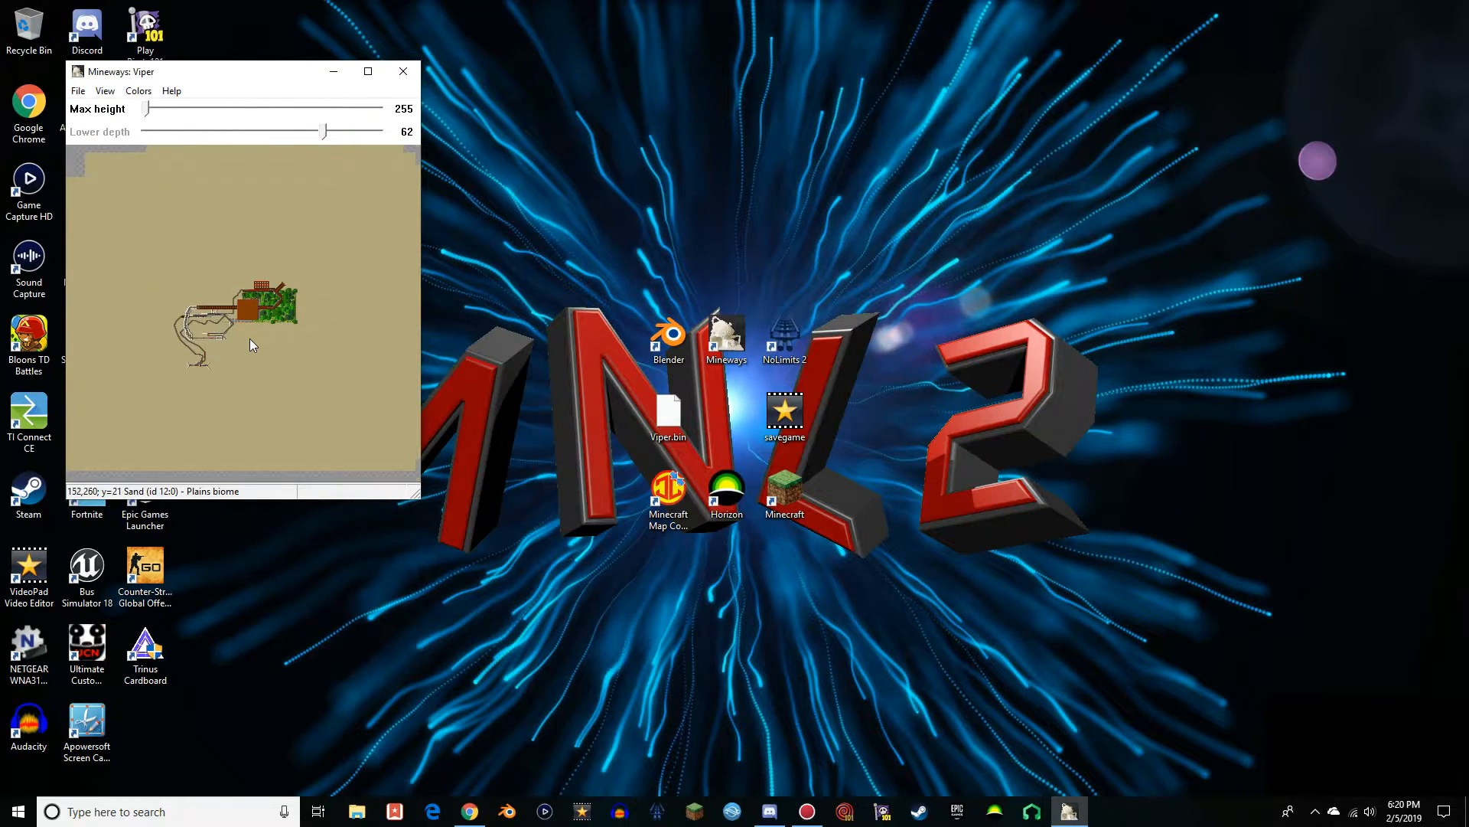
Select the area around the whole coaster, about X 10–251 and Z 135–341, and accept a lower depth of 21
scroll(249, 341, up, 2)
scroll(249, 343, down, 4)
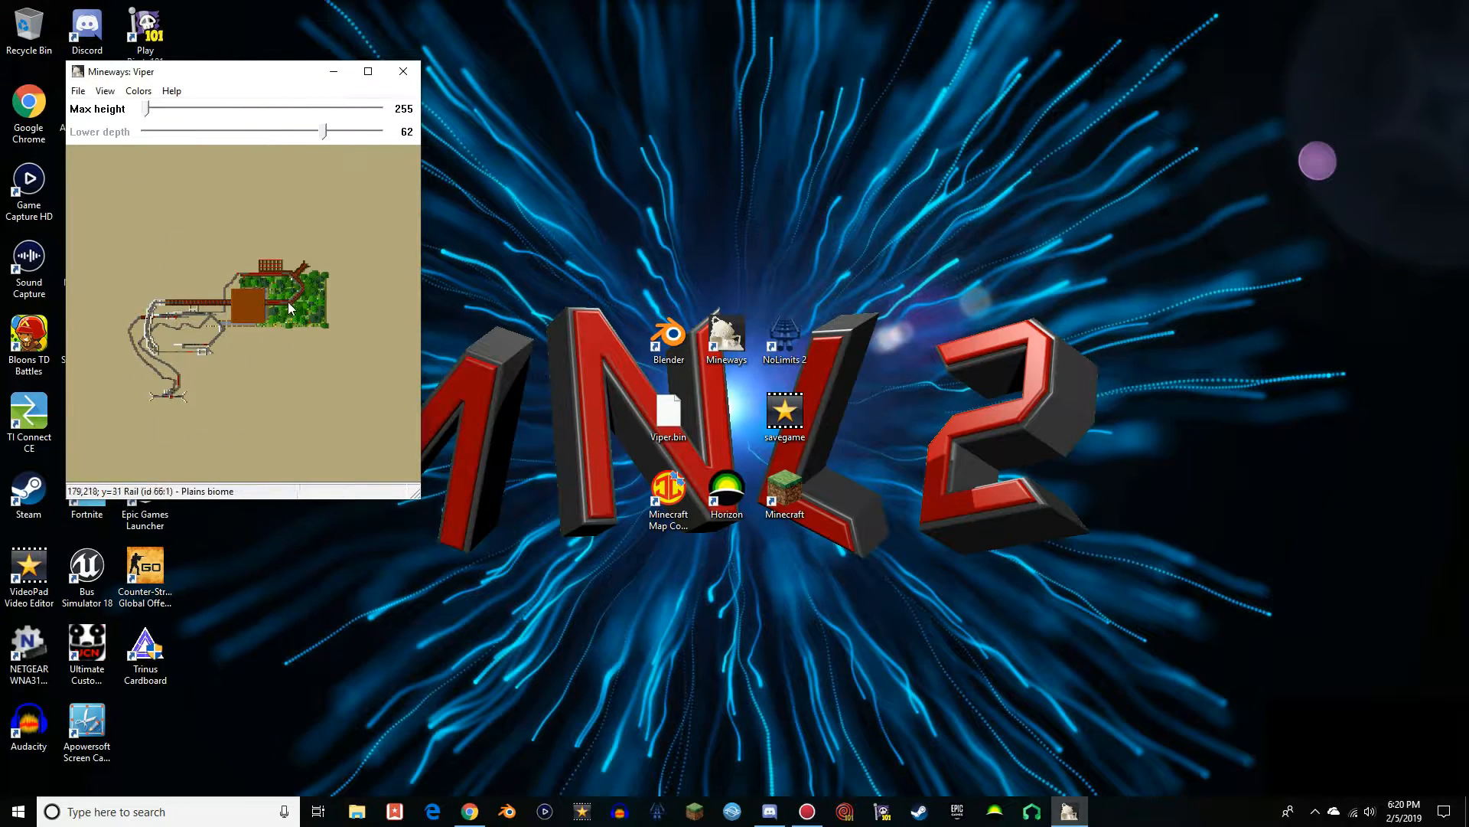
scroll(238, 265, down, 1)
scroll(243, 261, up, 2)
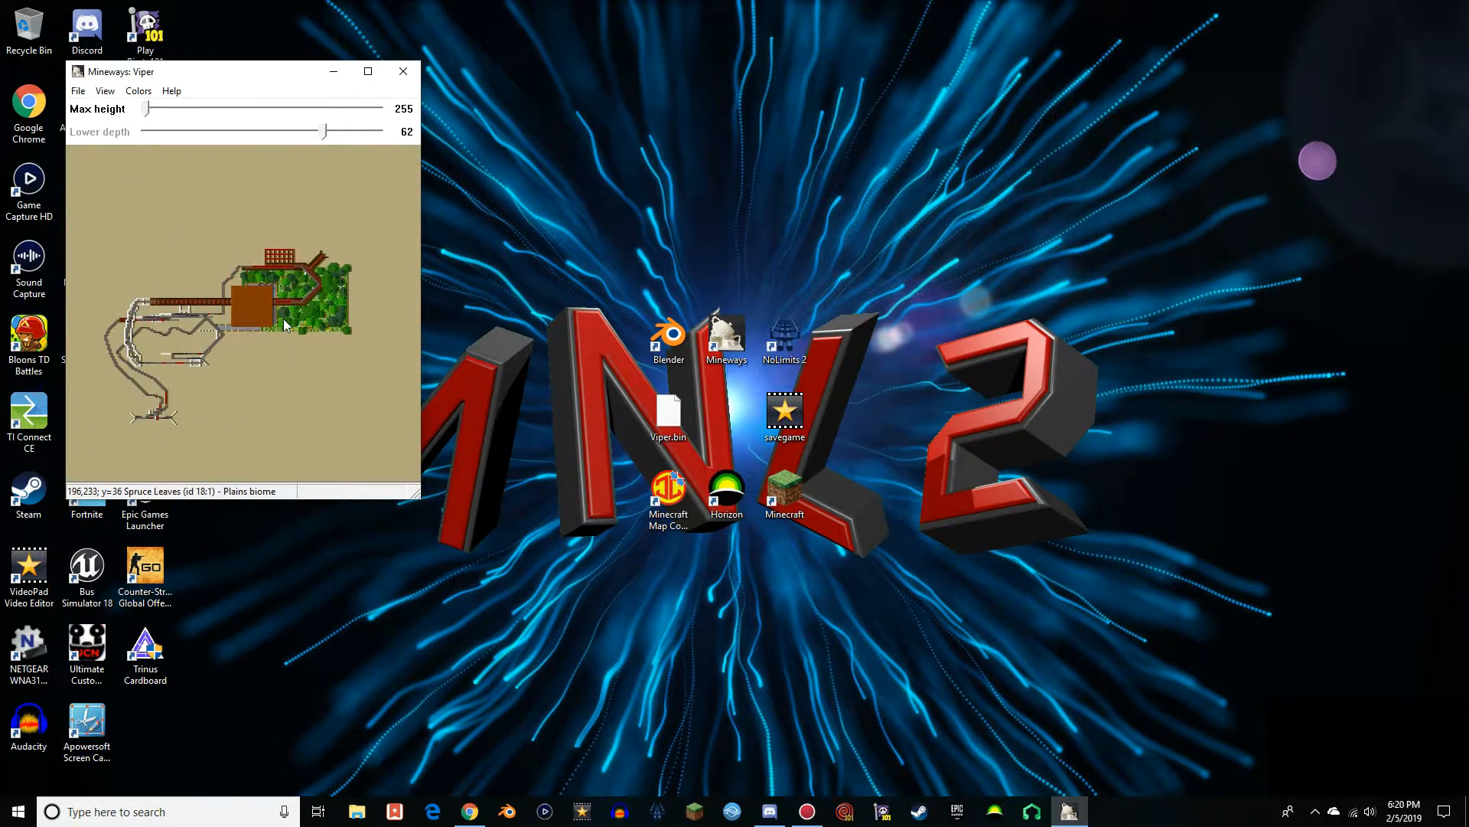
scroll(122, 239, down, 2)
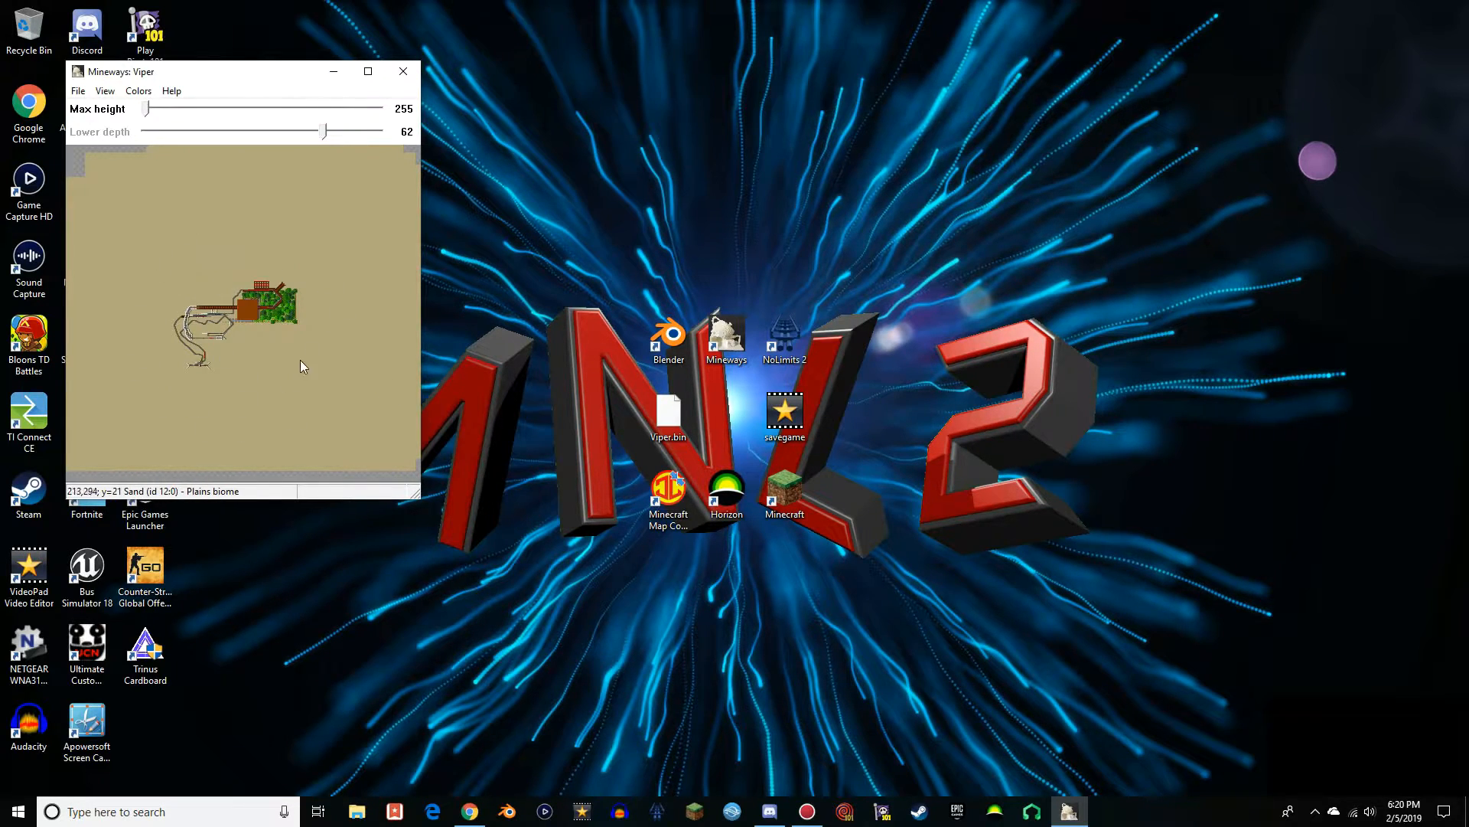
drag(141, 243, 327, 401)
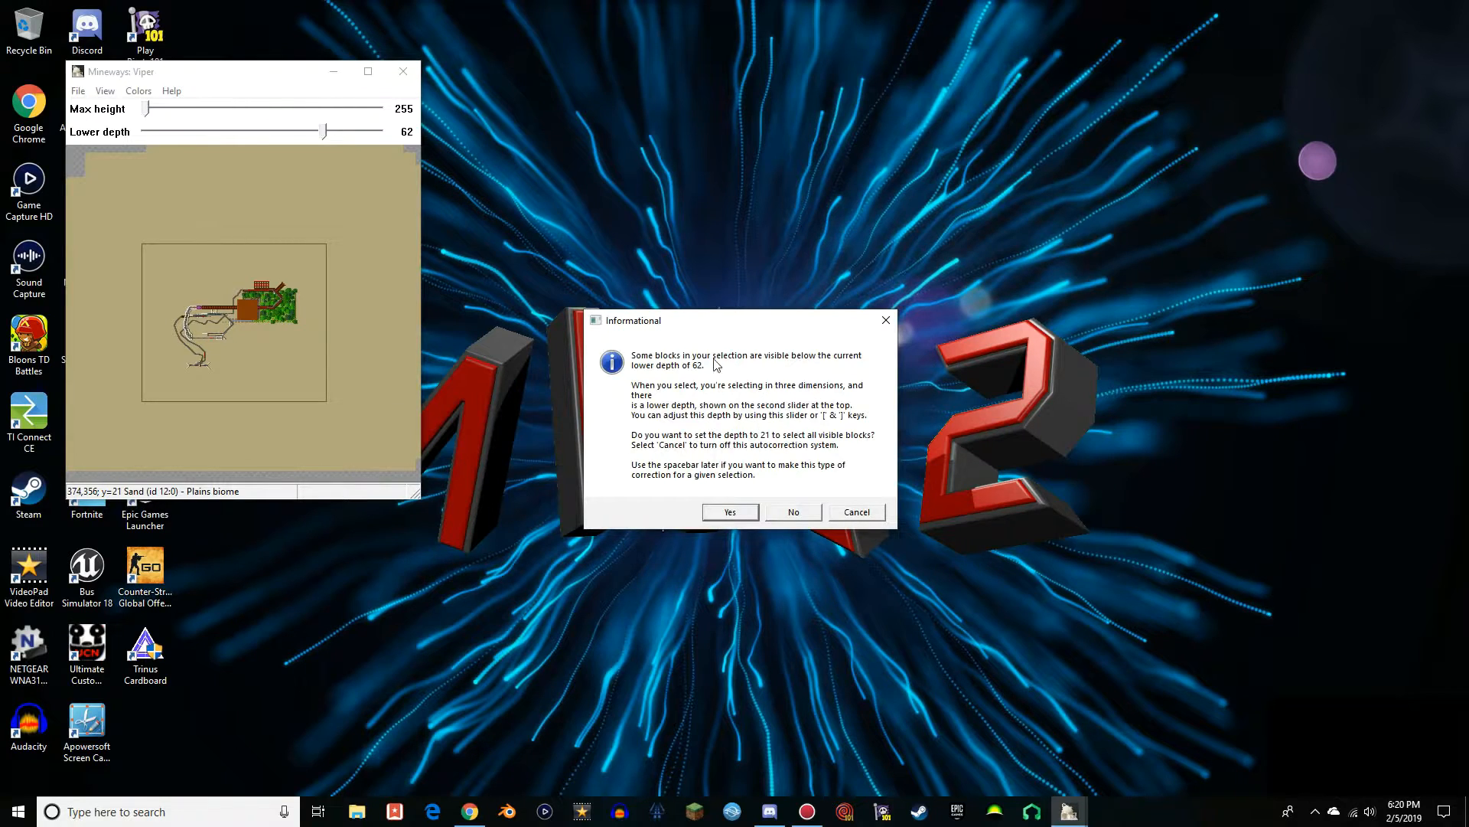
click(730, 512)
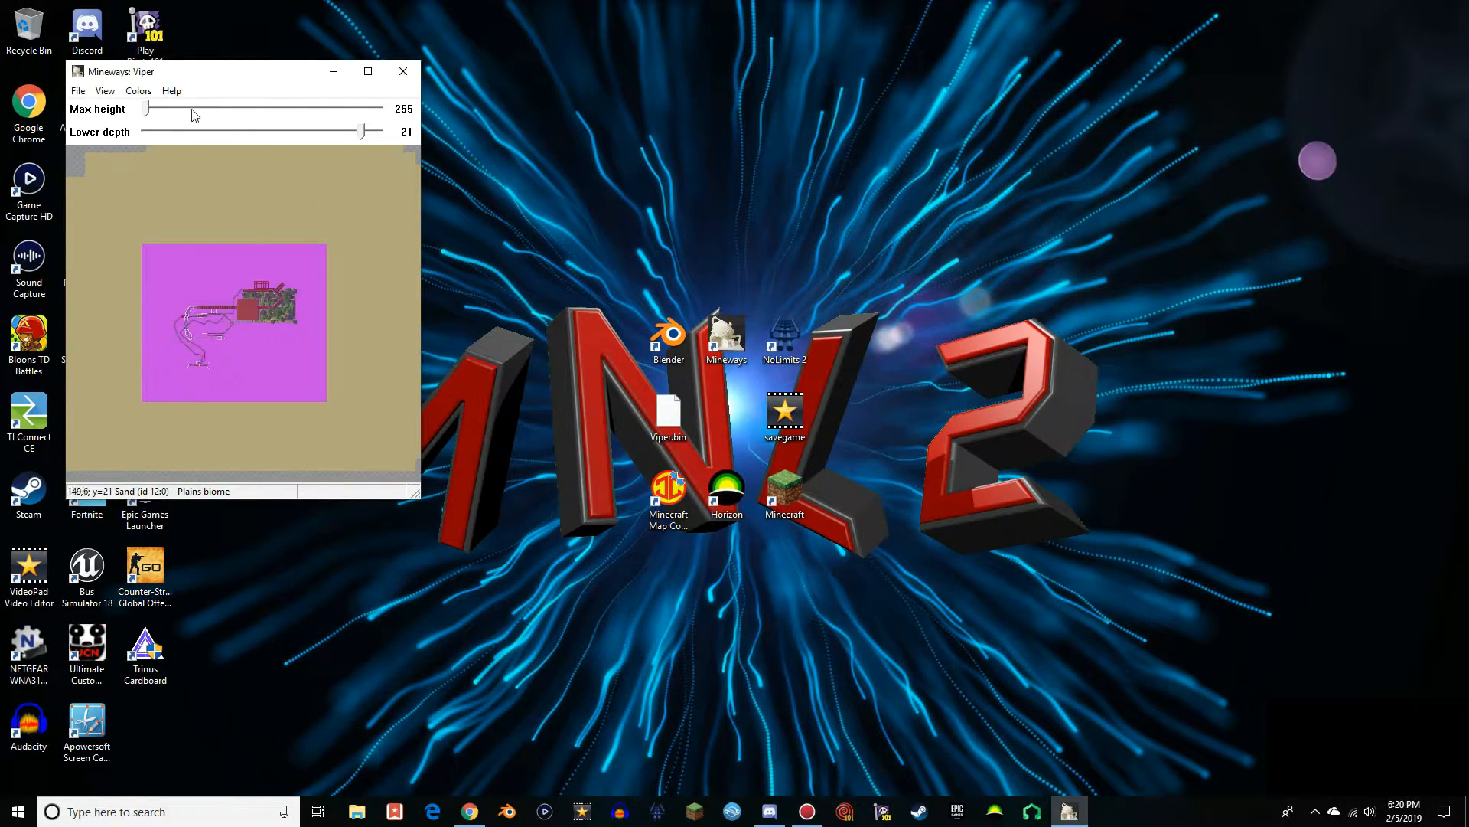
Set the selection's lower depth to 0
drag(362, 131, 382, 132)
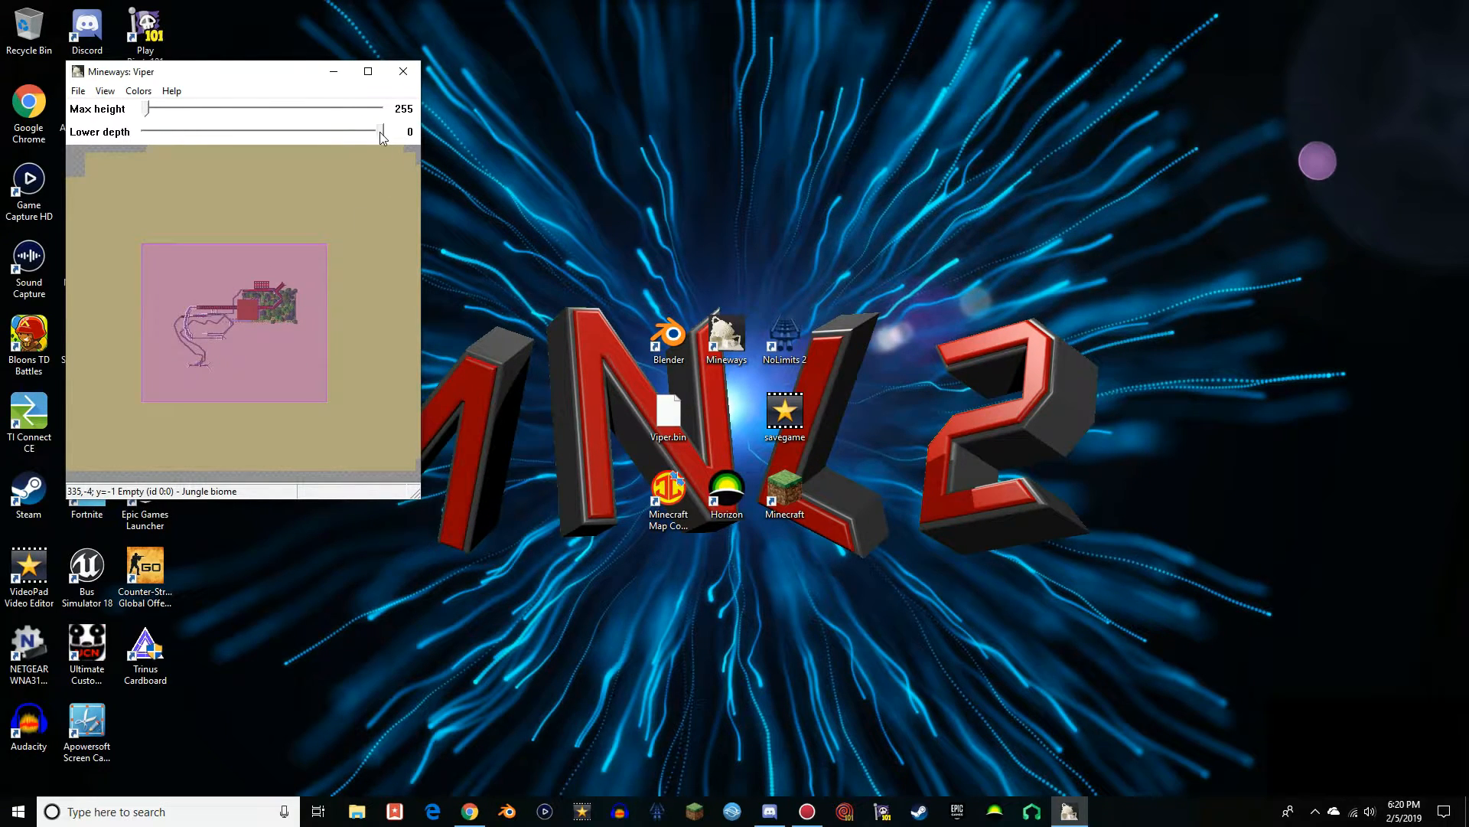
drag(380, 132, 366, 137)
drag(380, 133, 362, 133)
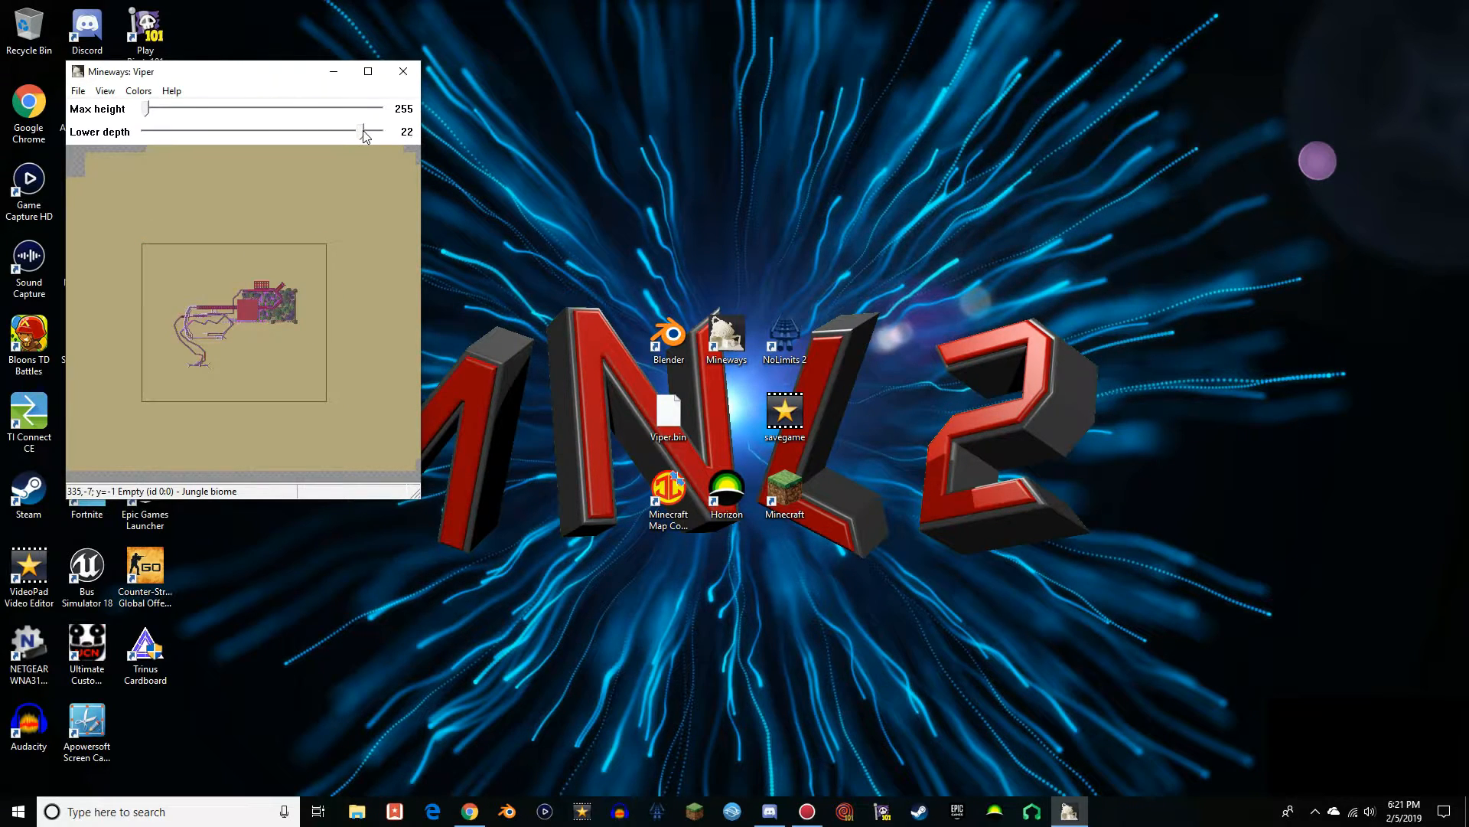
drag(363, 133, 409, 135)
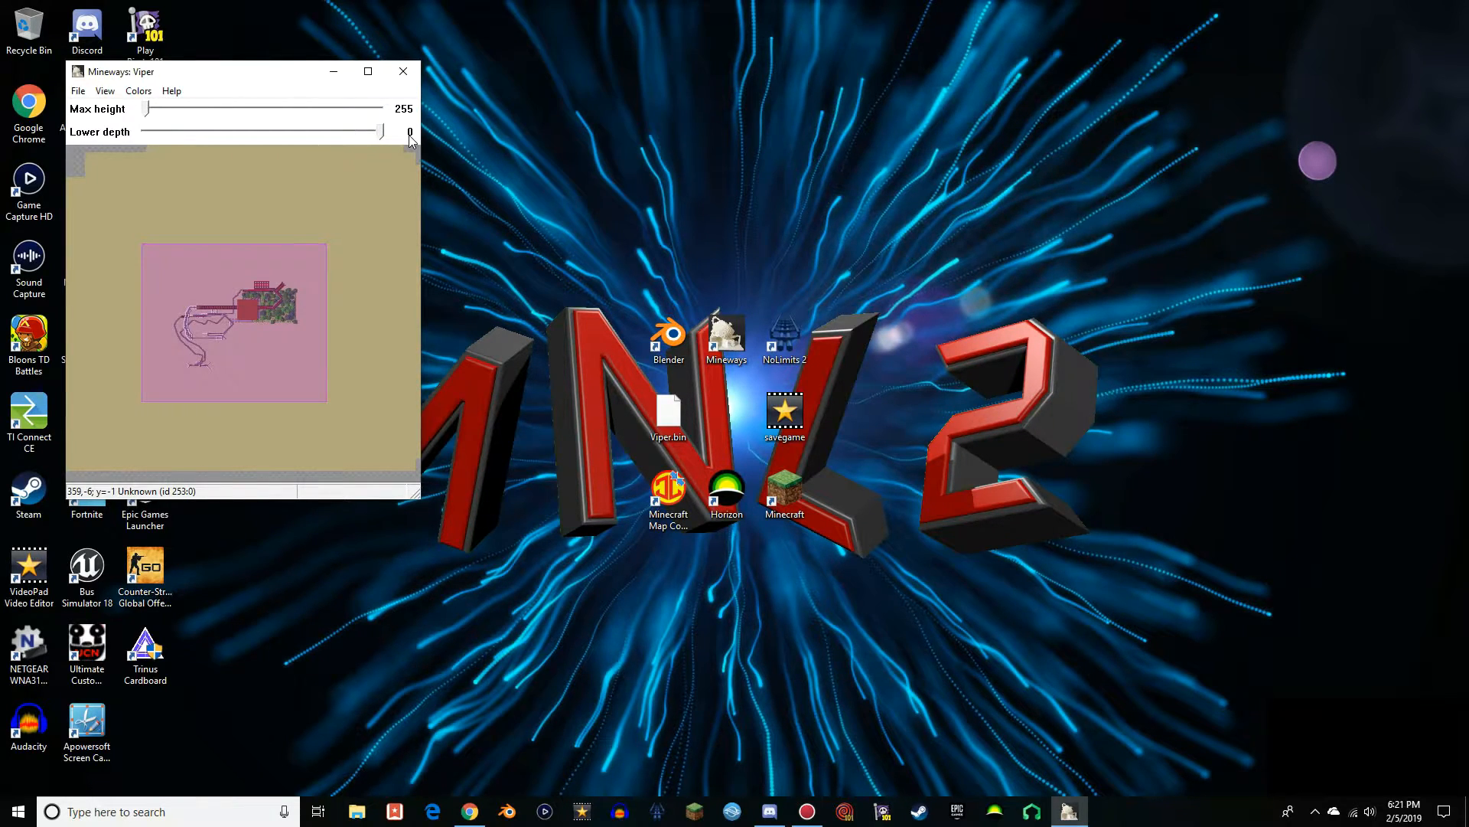
Export the selection for rendering to the Desktop as Viper Mineways in Wavefront OBJ, absolute format, with full color texture patterns and separate types
click(79, 91)
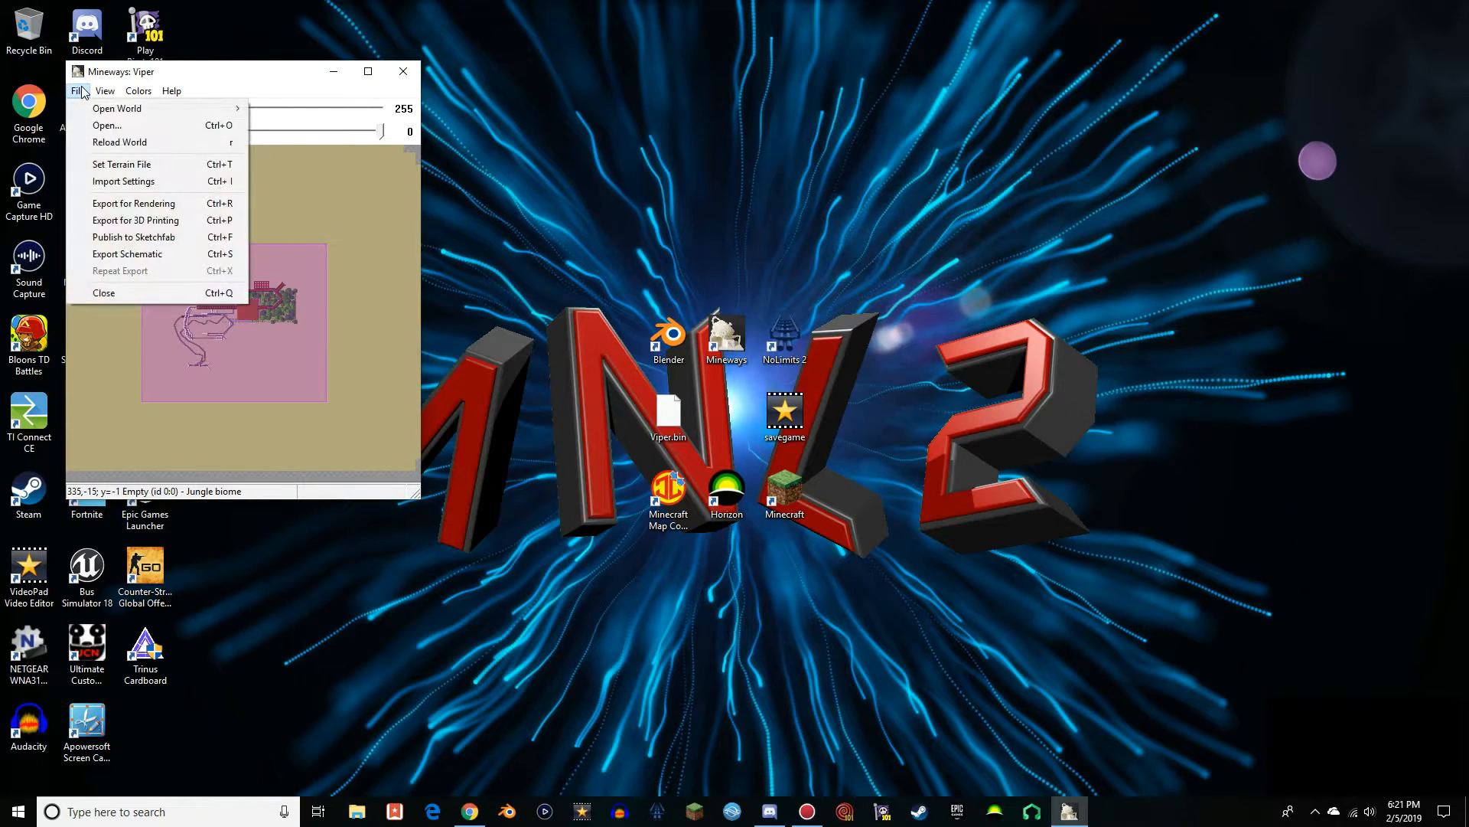
click(141, 202)
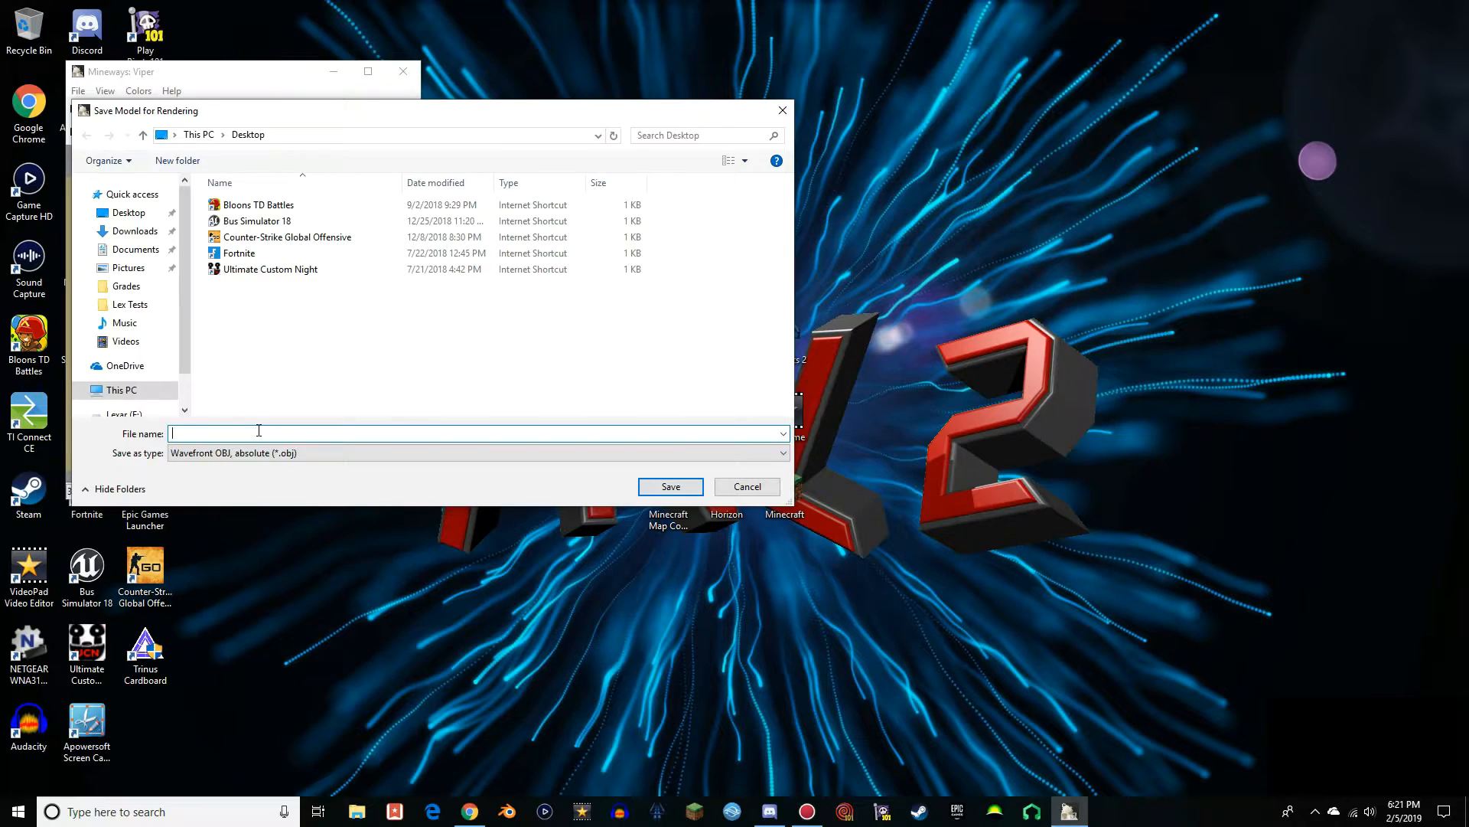
text(Viper Mineways)
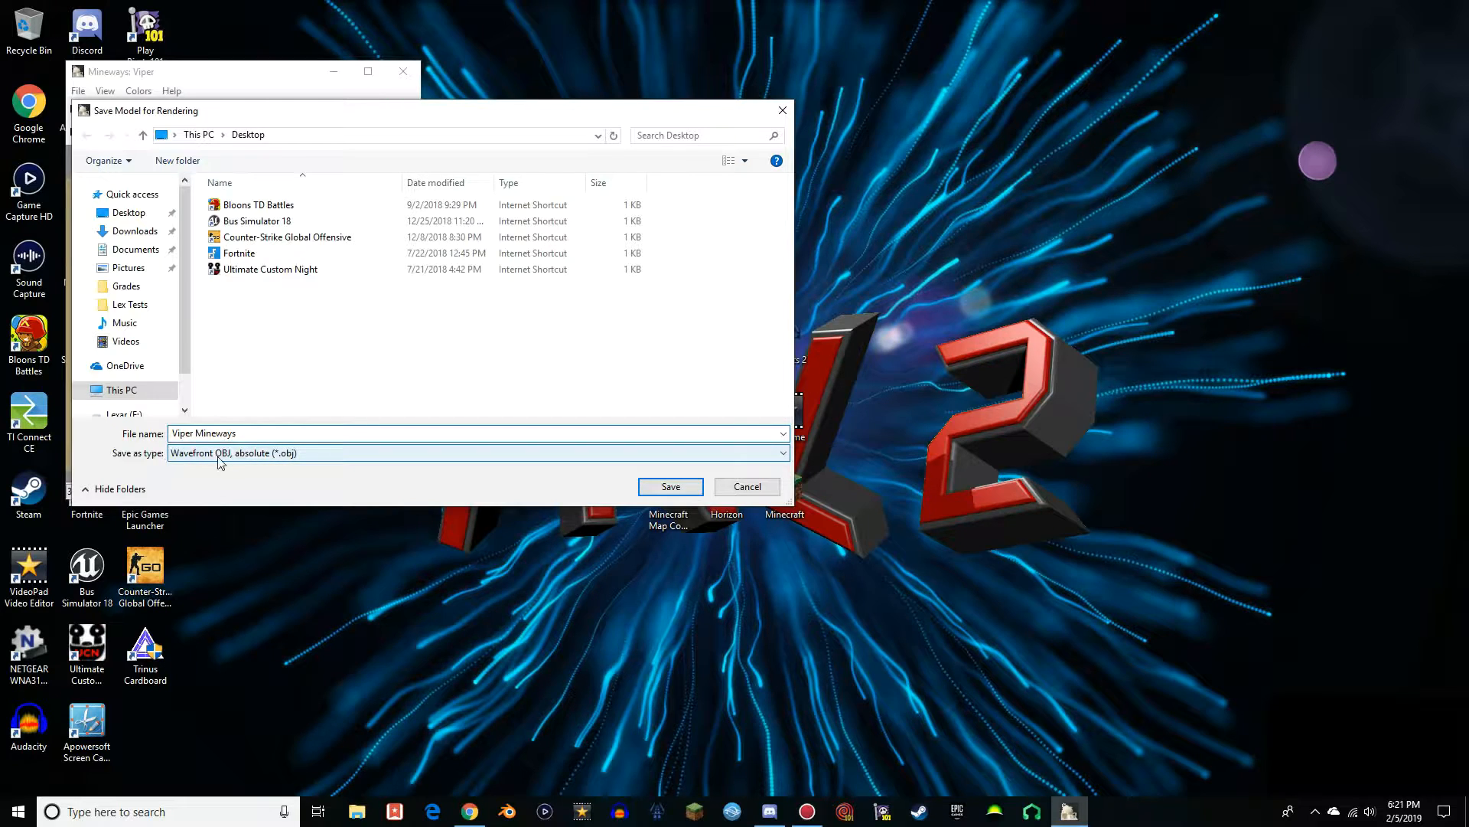
click(657, 493)
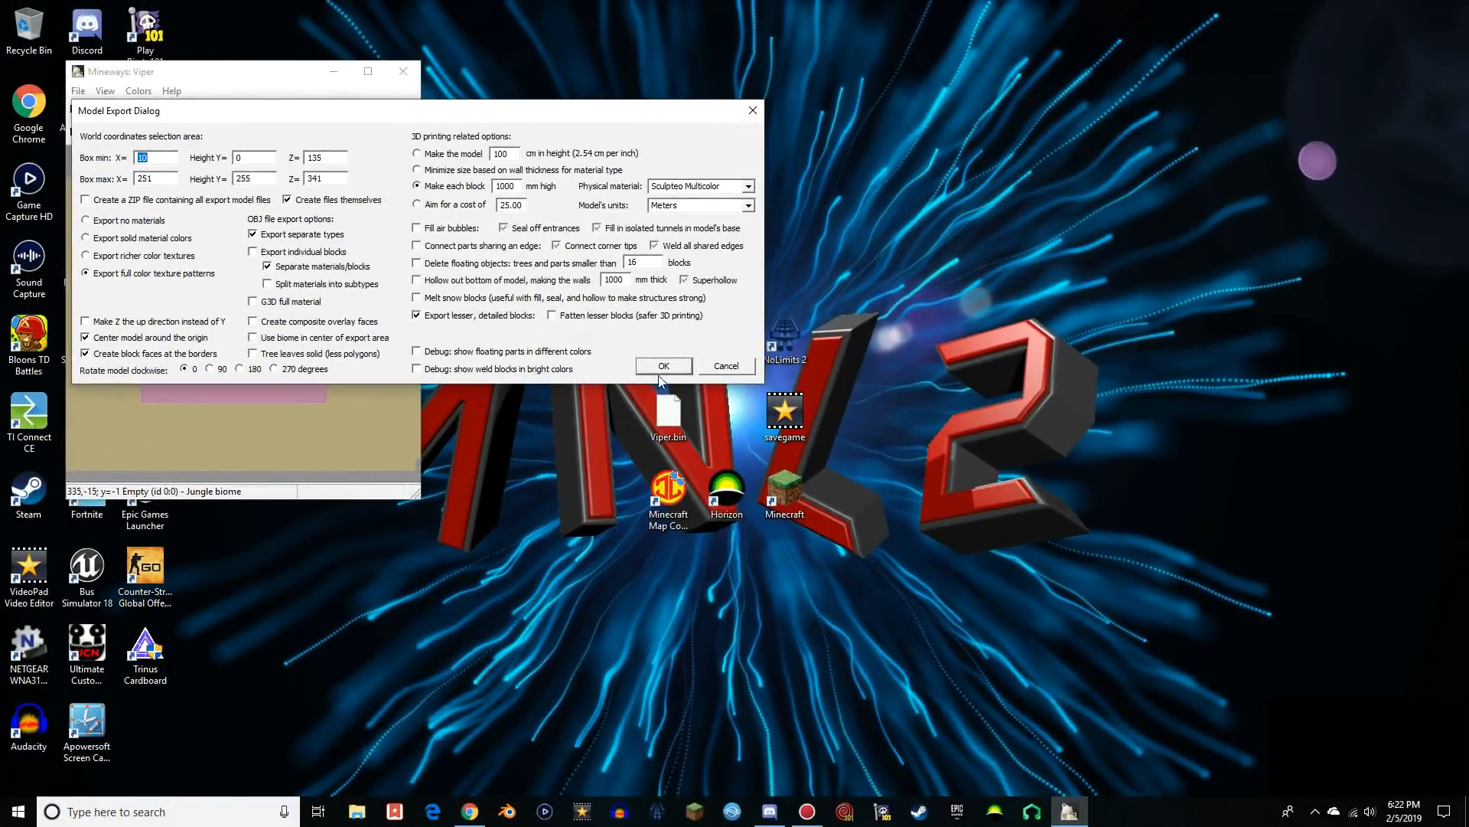
click(661, 372)
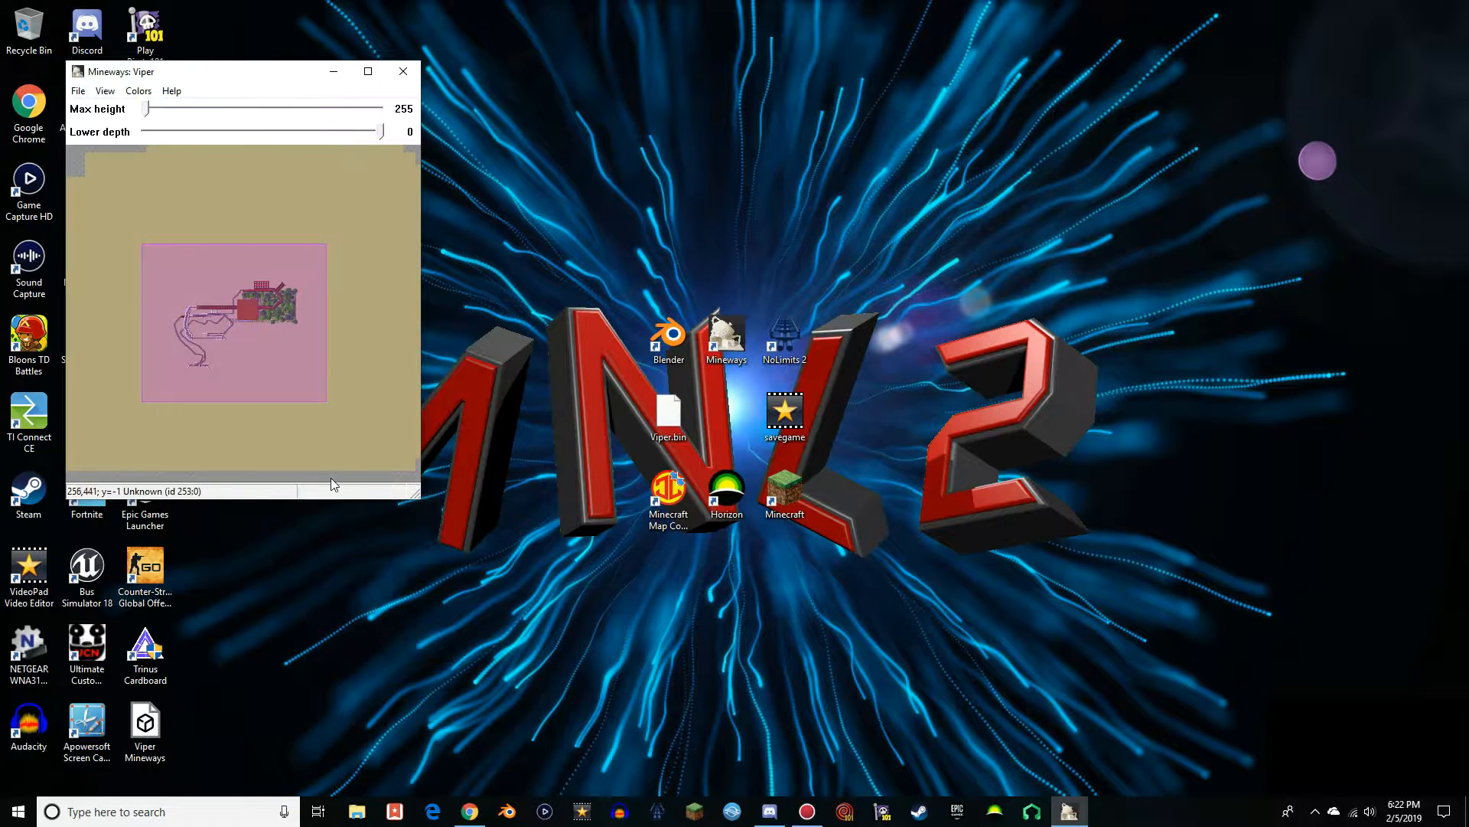
Minimize Mineways and line up the five exported Viper Mineways files in a row beneath the Minecraft Map Converter, Horizon and Minecraft icons
click(334, 71)
drag(153, 727, 618, 579)
drag(203, 31, 657, 582)
drag(202, 100, 746, 580)
drag(202, 175, 839, 583)
drag(202, 257, 843, 575)
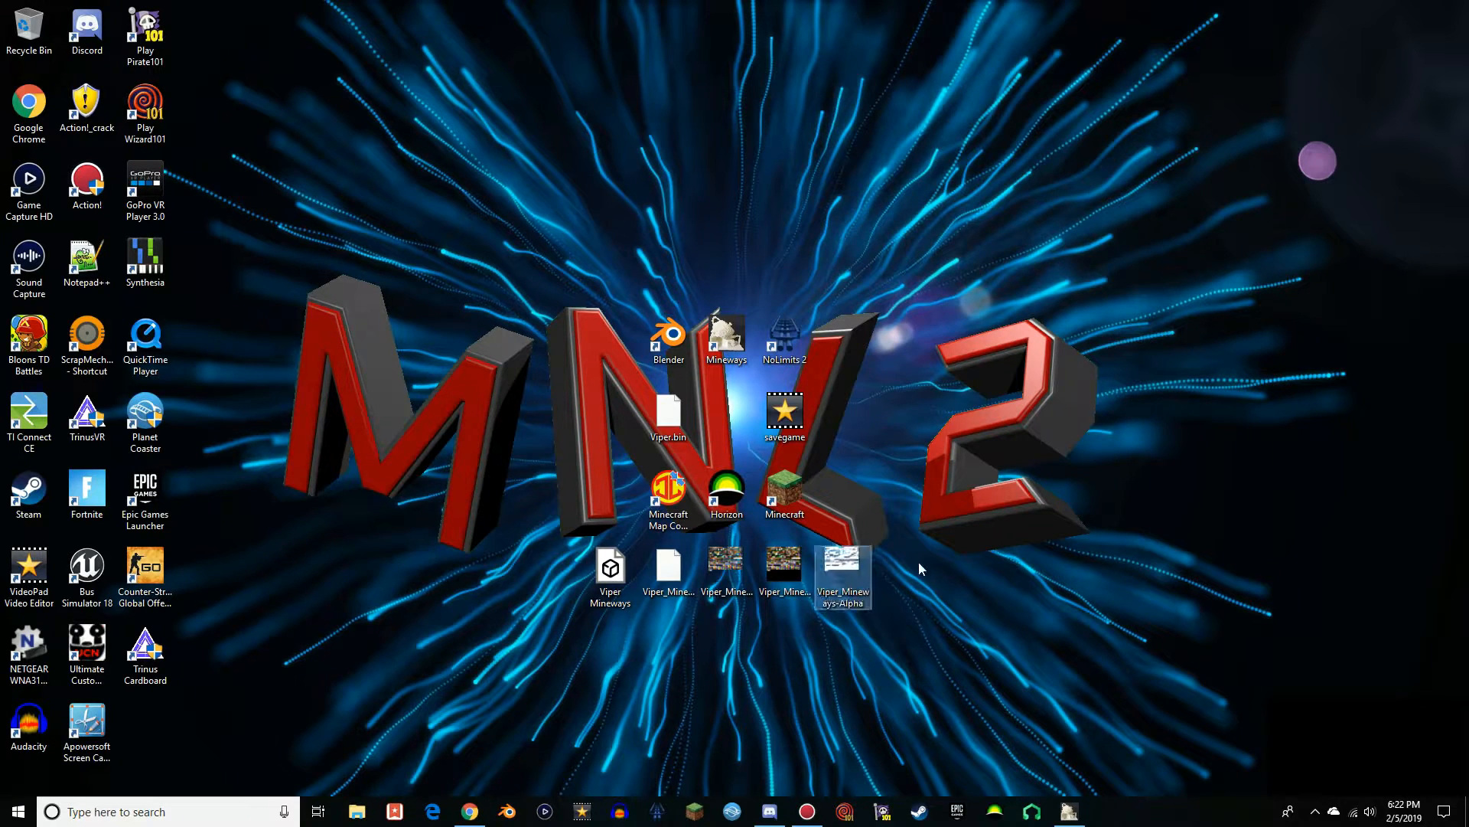
drag(579, 644, 731, 691)
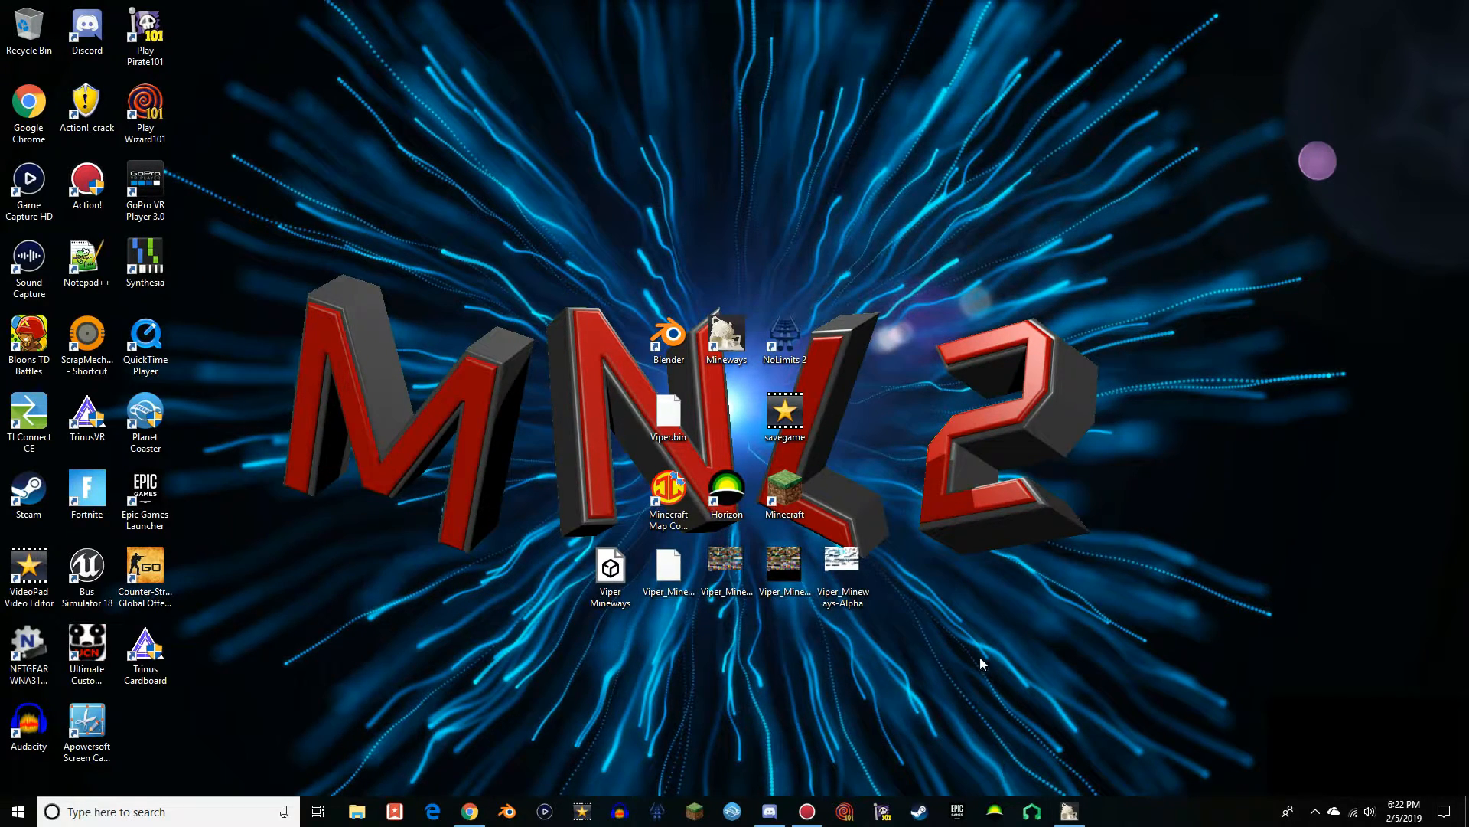
Close Mineways and launch Blender from the Desktop
click(1069, 811)
click(404, 68)
double_click(668, 337)
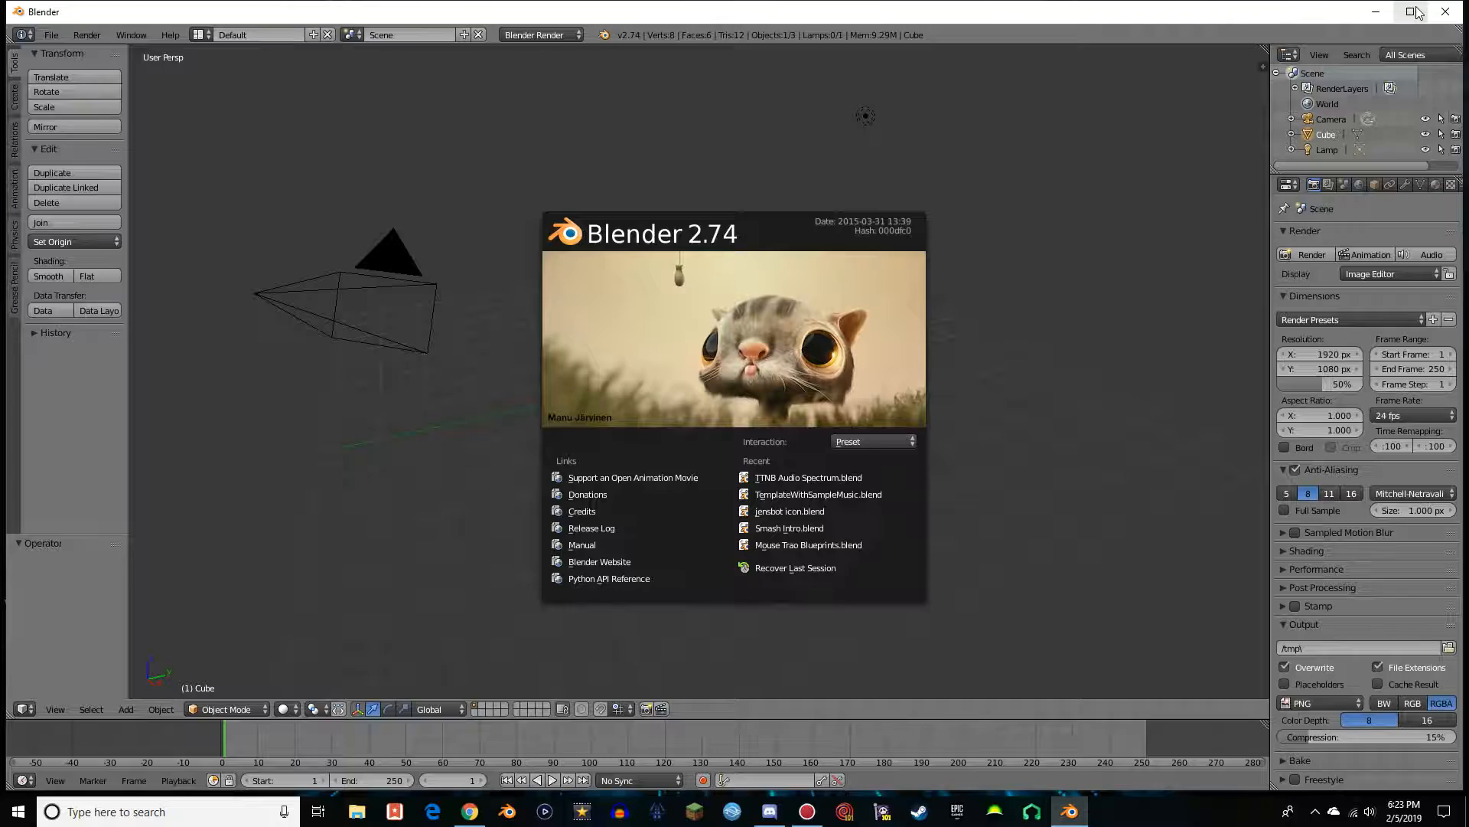
Maximize the window, dismiss the splash screen and delete the default cube
click(1412, 12)
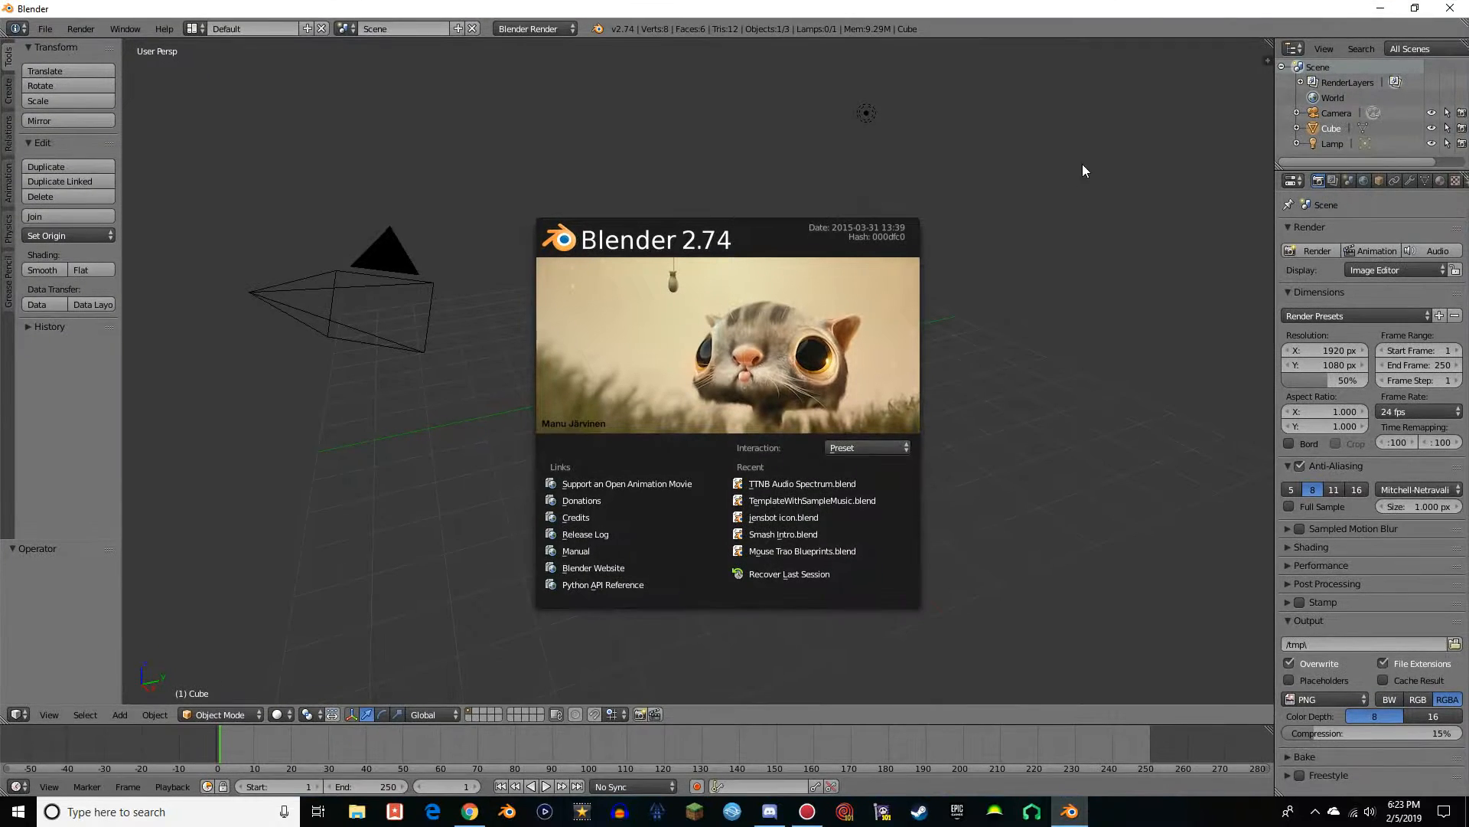
click(1056, 444)
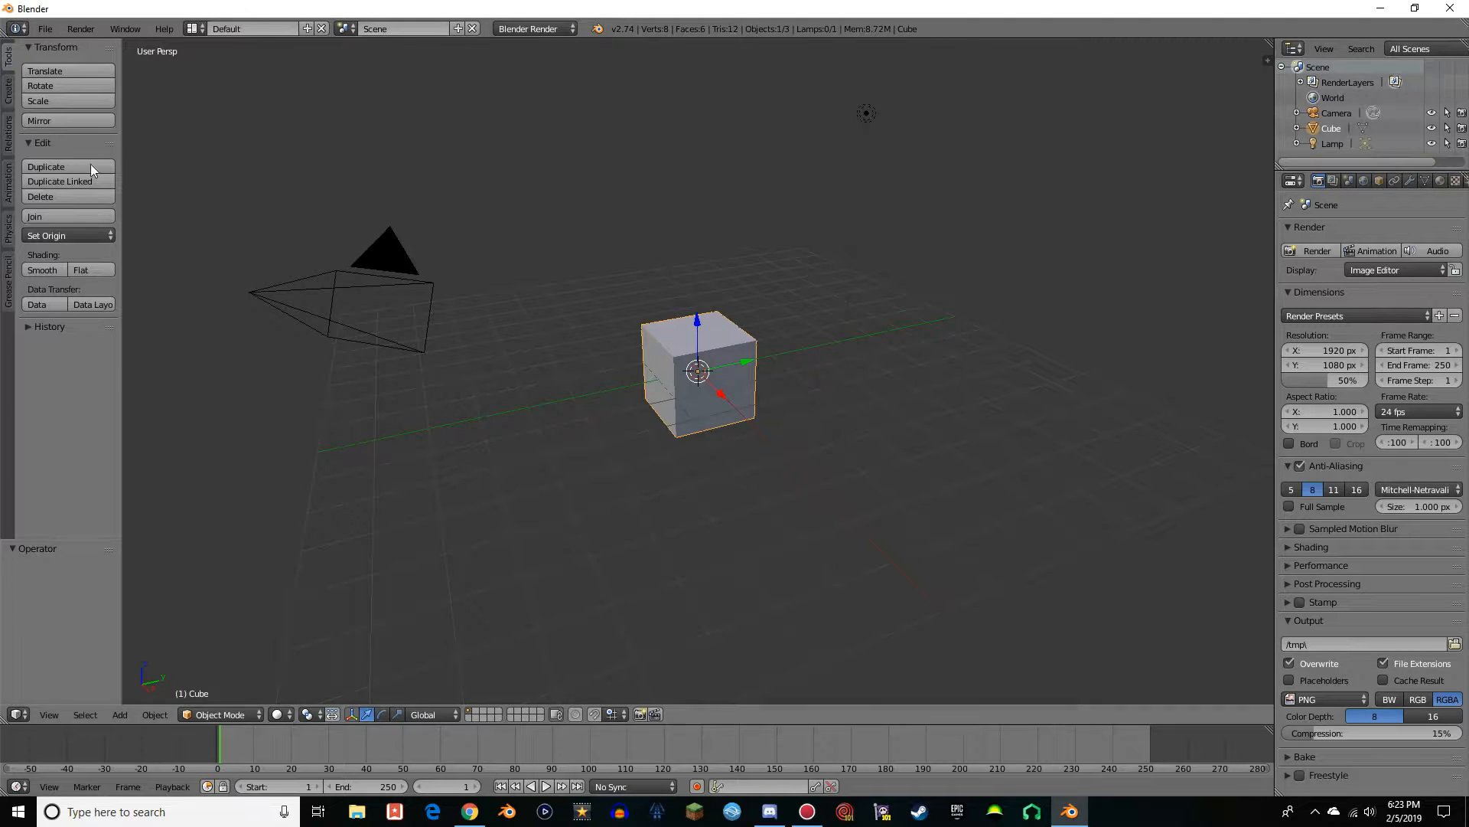
click(17, 714)
key(x)
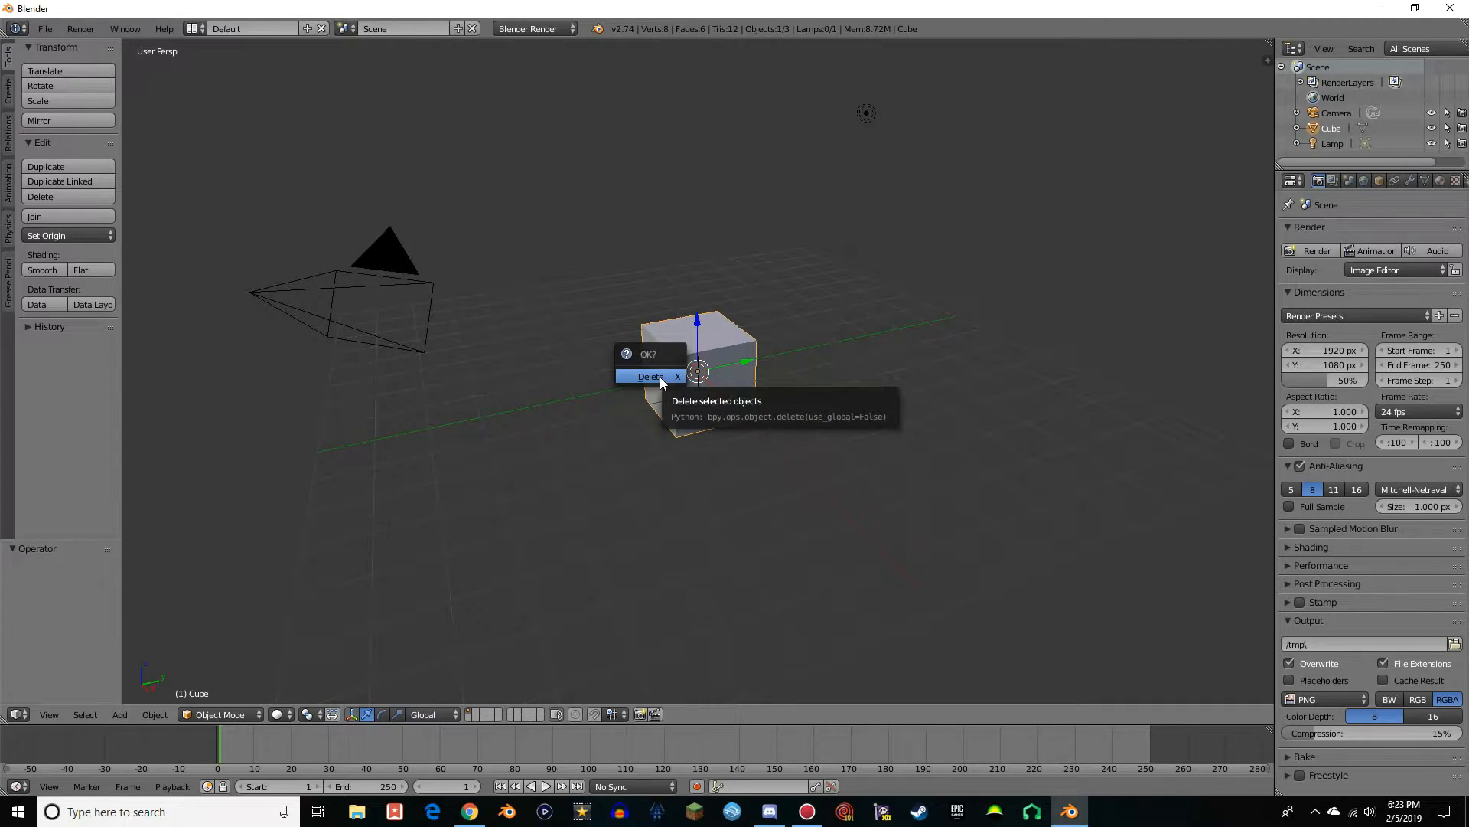
click(659, 376)
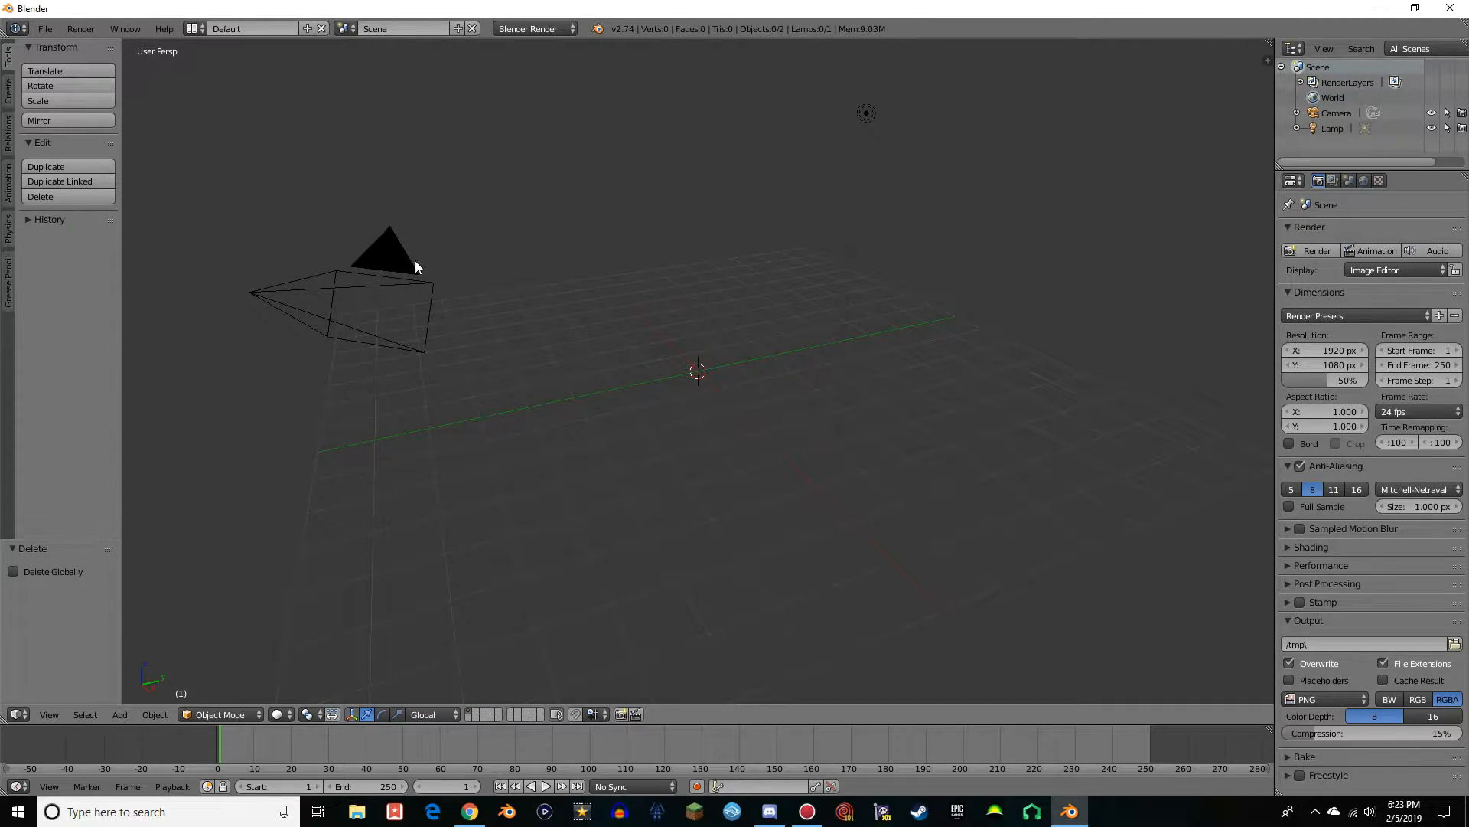
Delete the default camera and lamp so the scene is empty
right_click(383, 246)
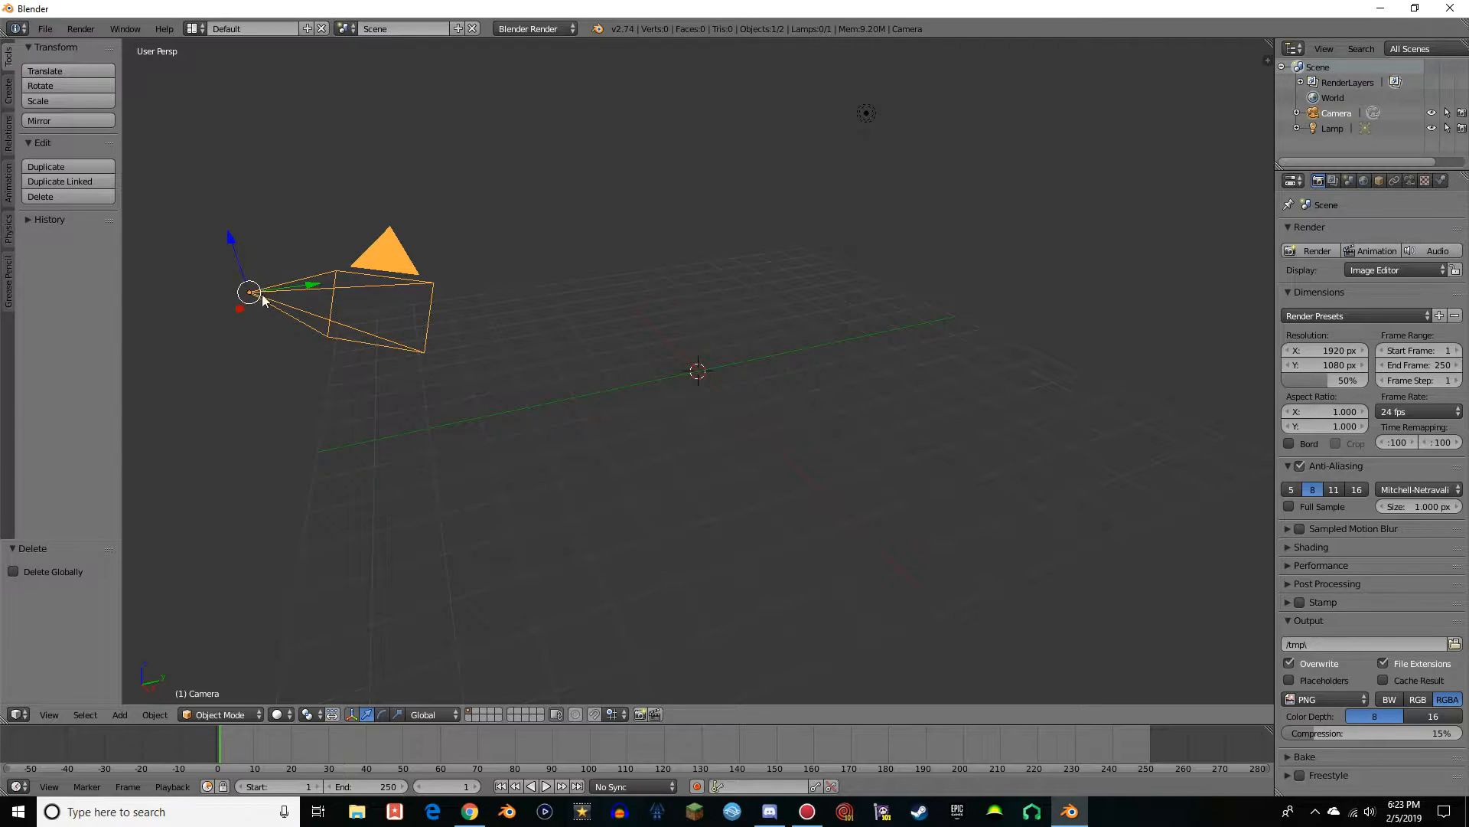
key(x)
click(389, 277)
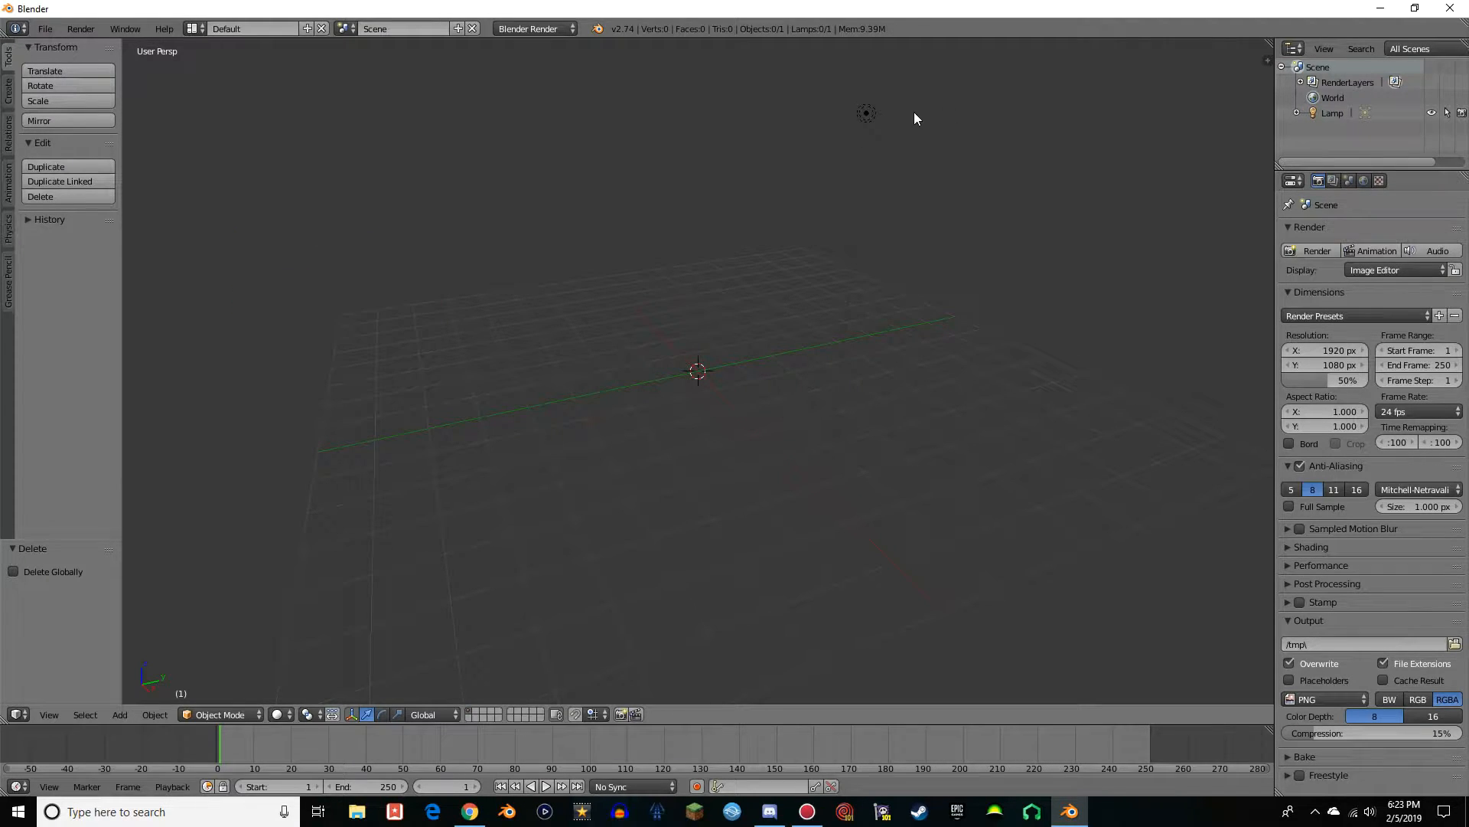
right_click(865, 114)
key(x)
click(845, 131)
Import the Wavefront model Viper Mineways.obj from the Desktop
click(45, 28)
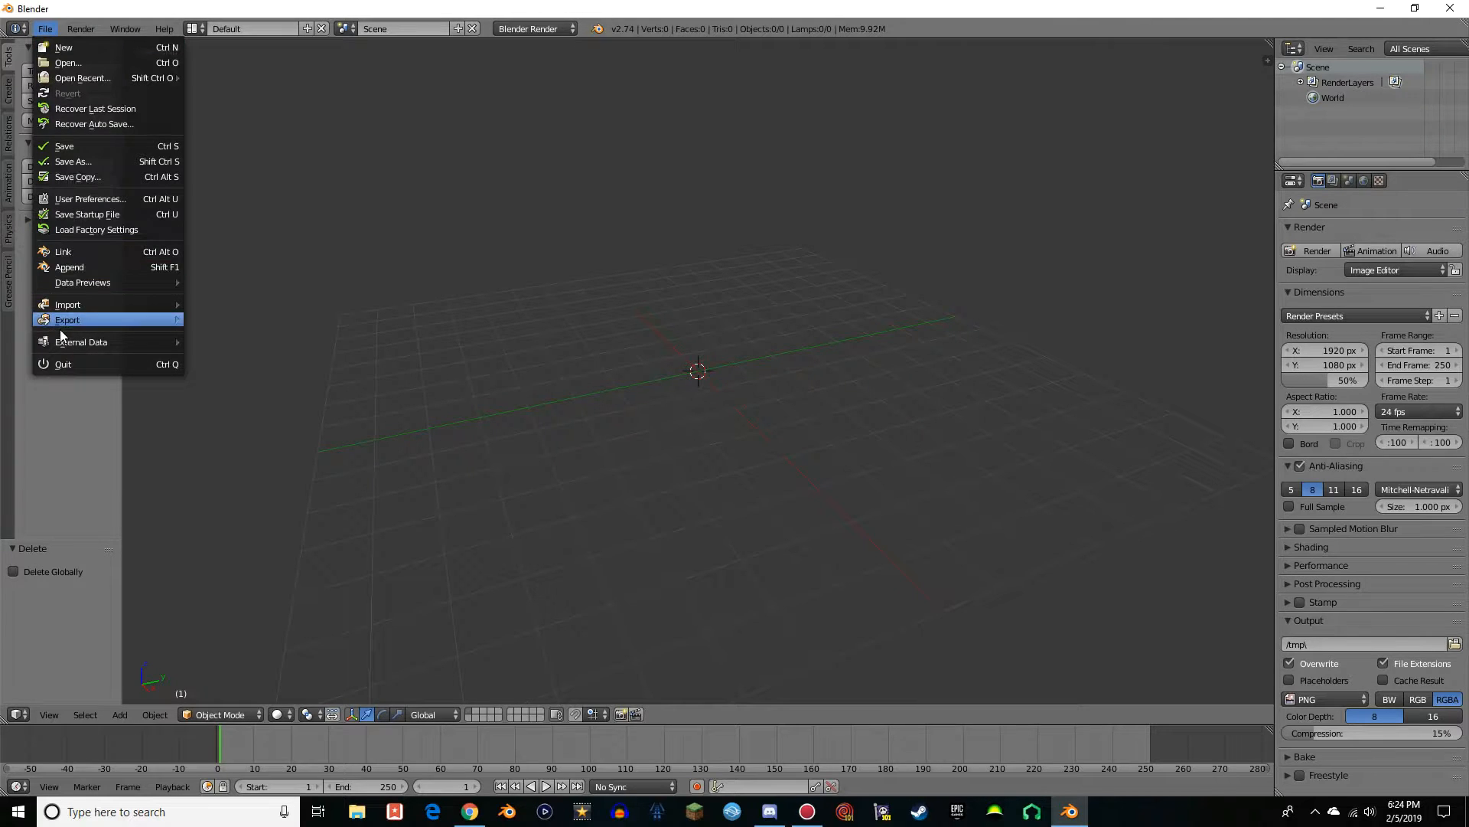
mouse_move(76, 307)
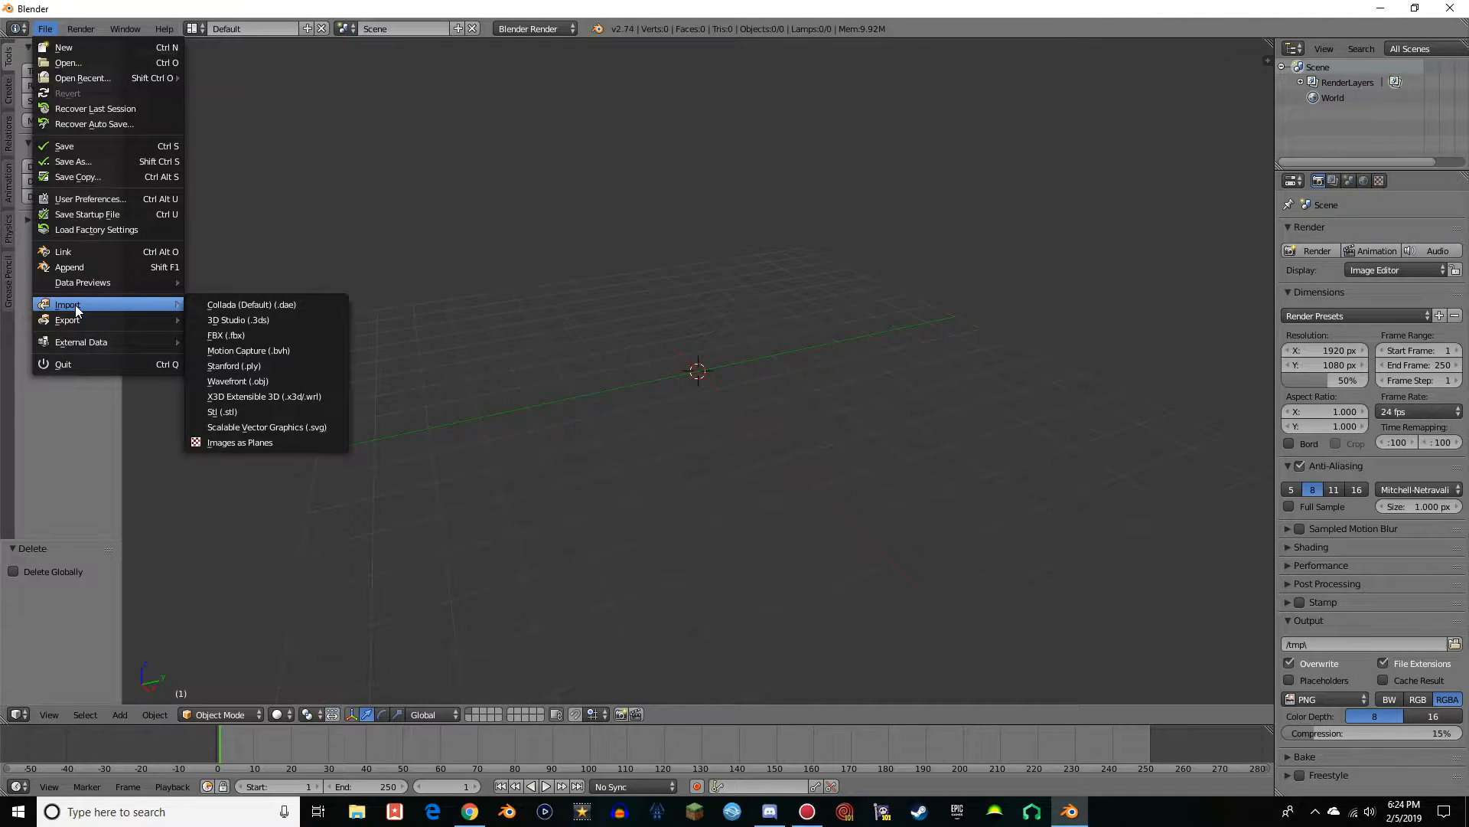
click(229, 379)
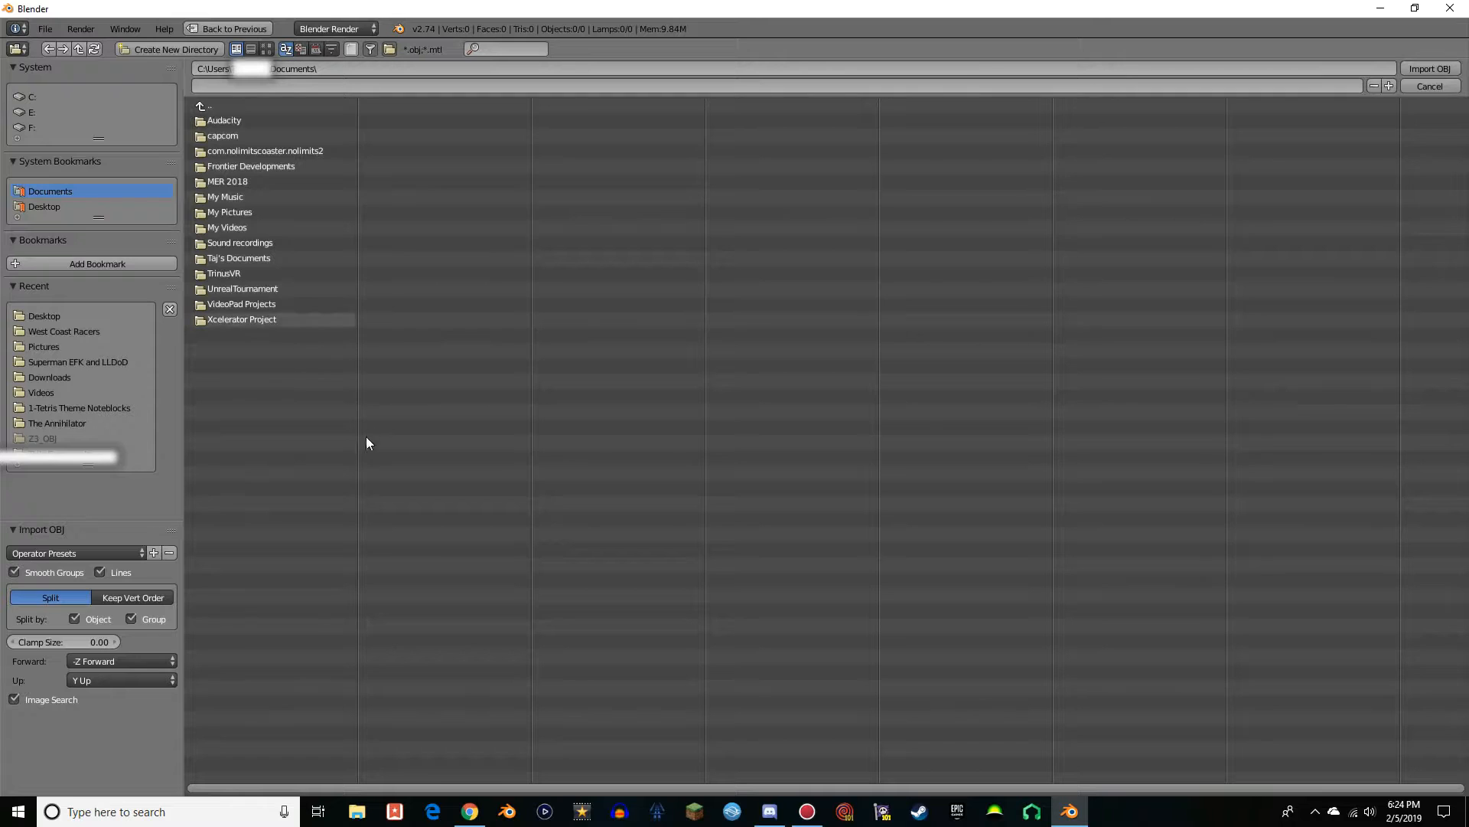
click(40, 207)
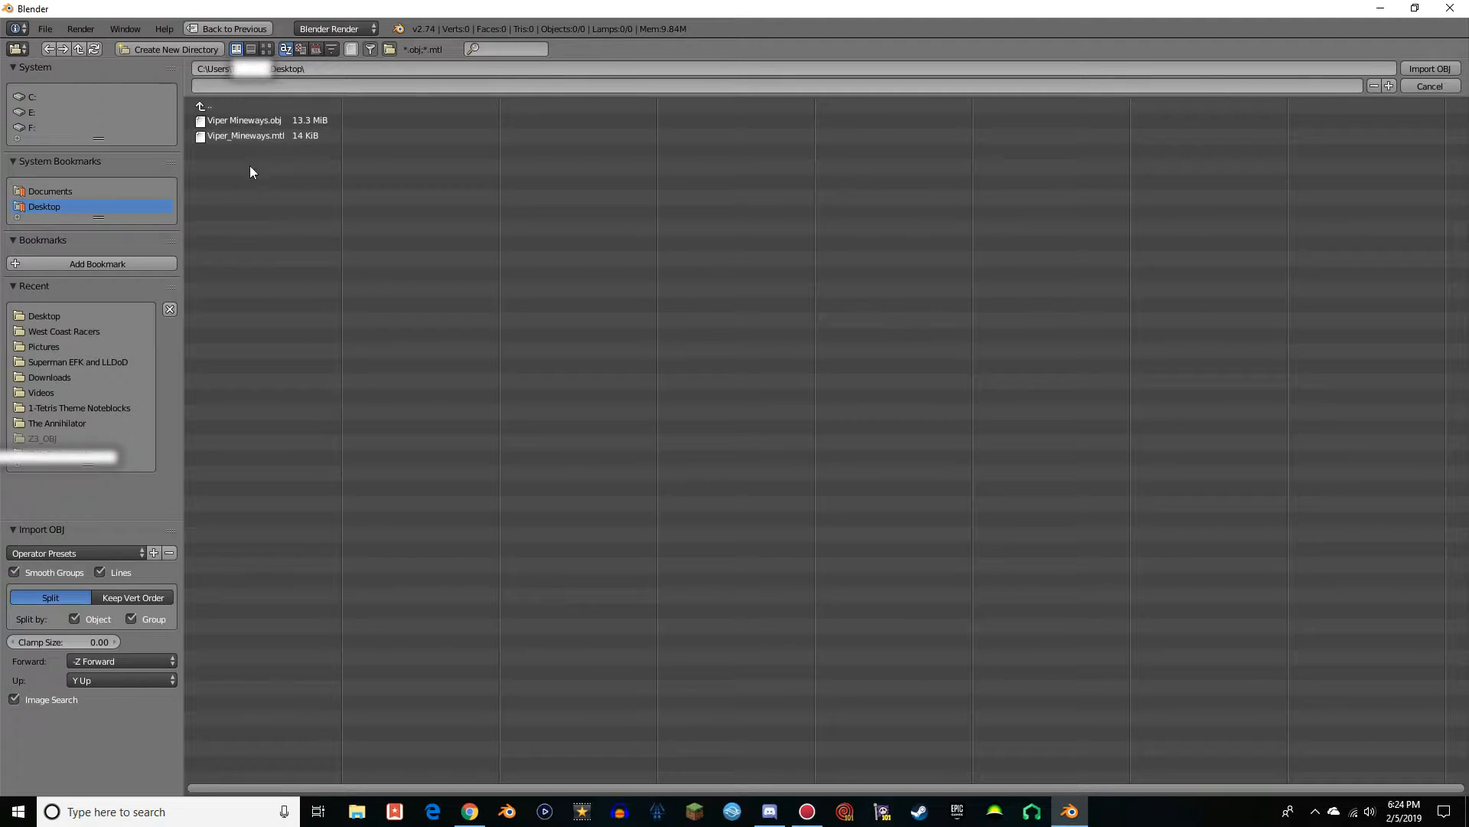
click(258, 121)
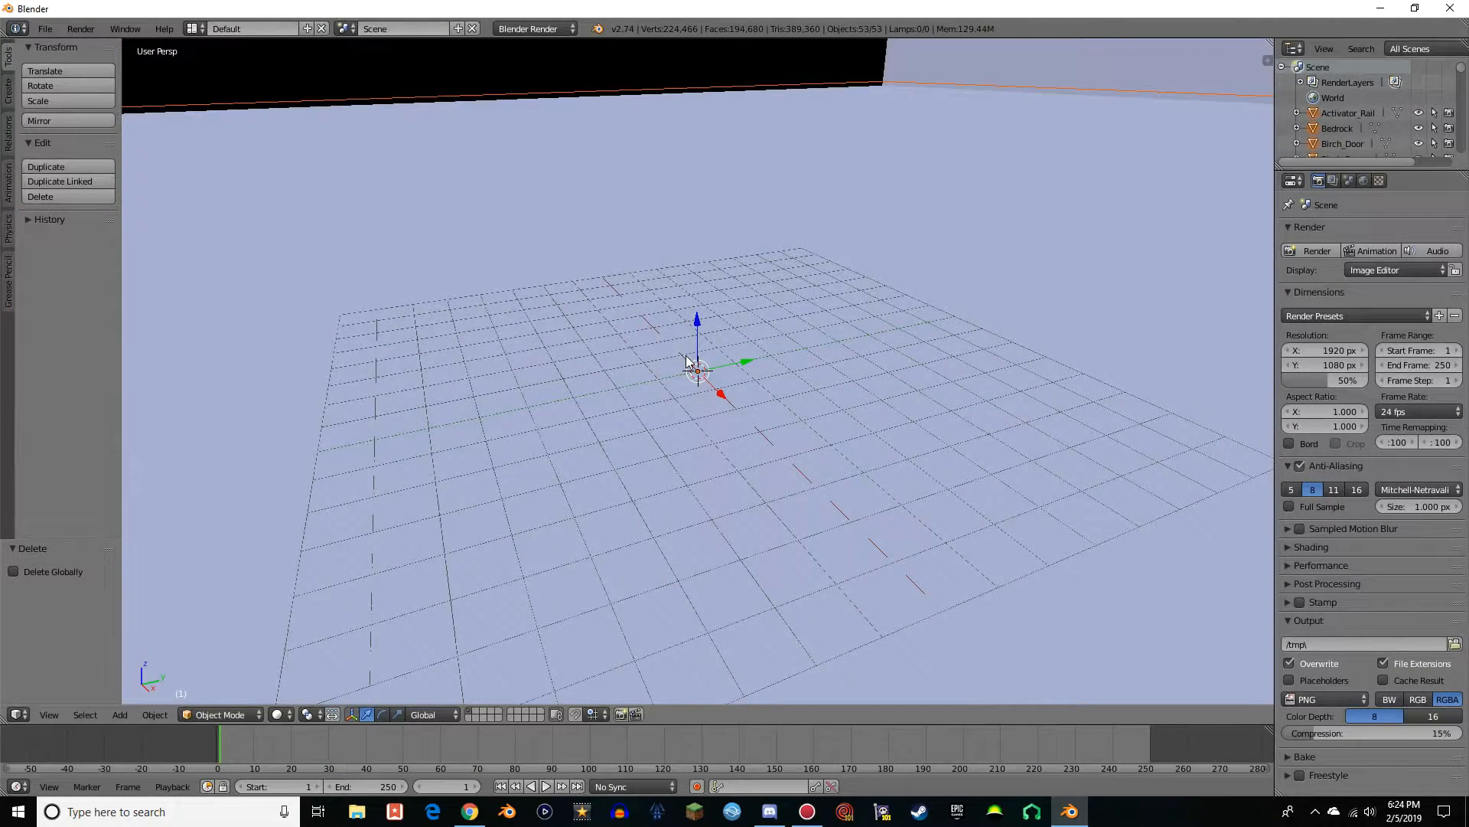
Examine the imported roller coaster, station building and terrain from several angles and distances
scroll(766, 322, down, 10)
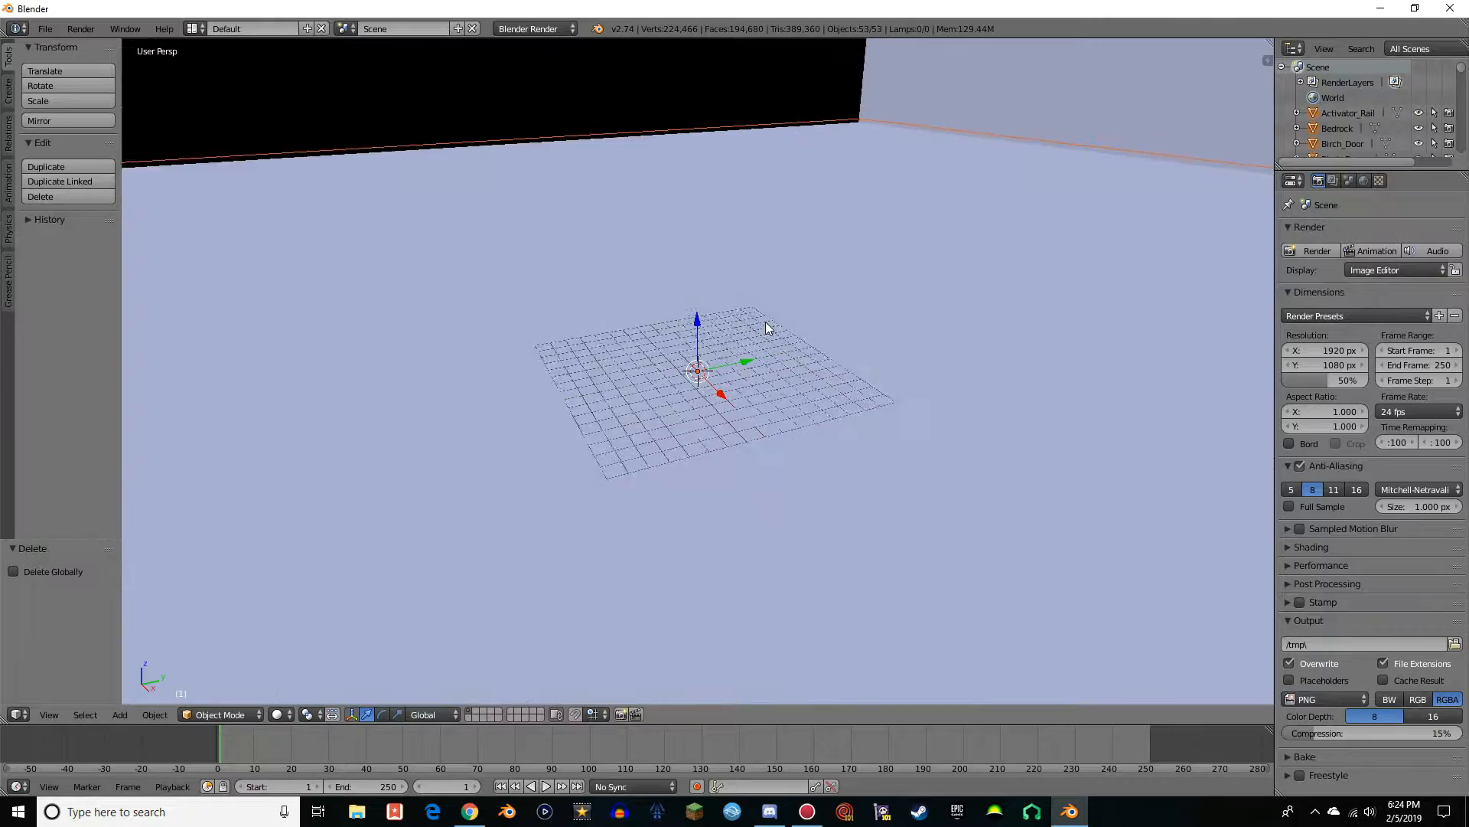
scroll(761, 323, down, 3)
scroll(759, 320, up, 8)
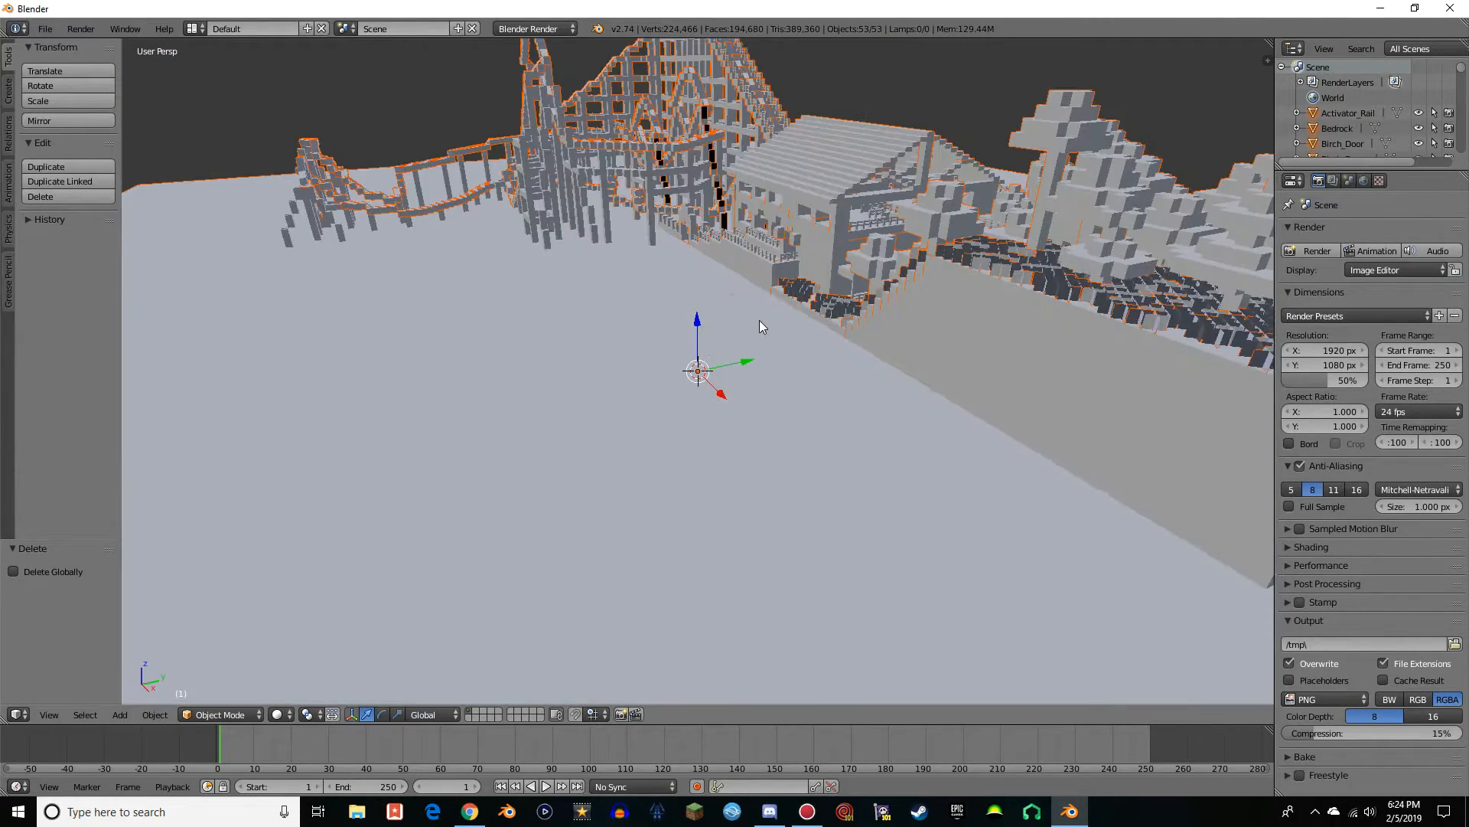
scroll(765, 320, down, 6)
scroll(767, 331, up, 5)
middle_drag(495, 329, 734, 323)
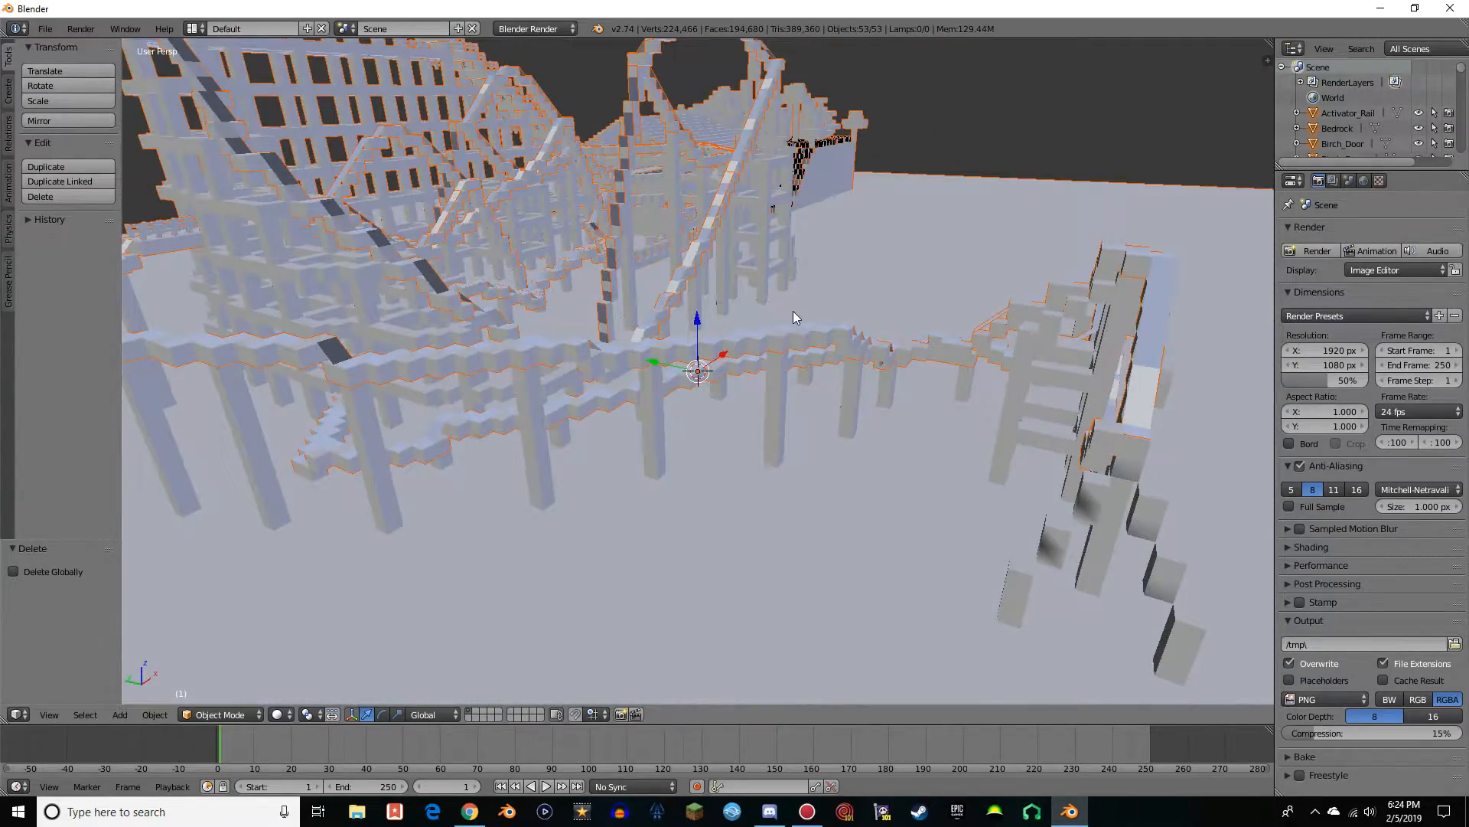
middle_drag(805, 272, 724, 252)
scroll(645, 284, down, 4)
scroll(645, 286, up, 4)
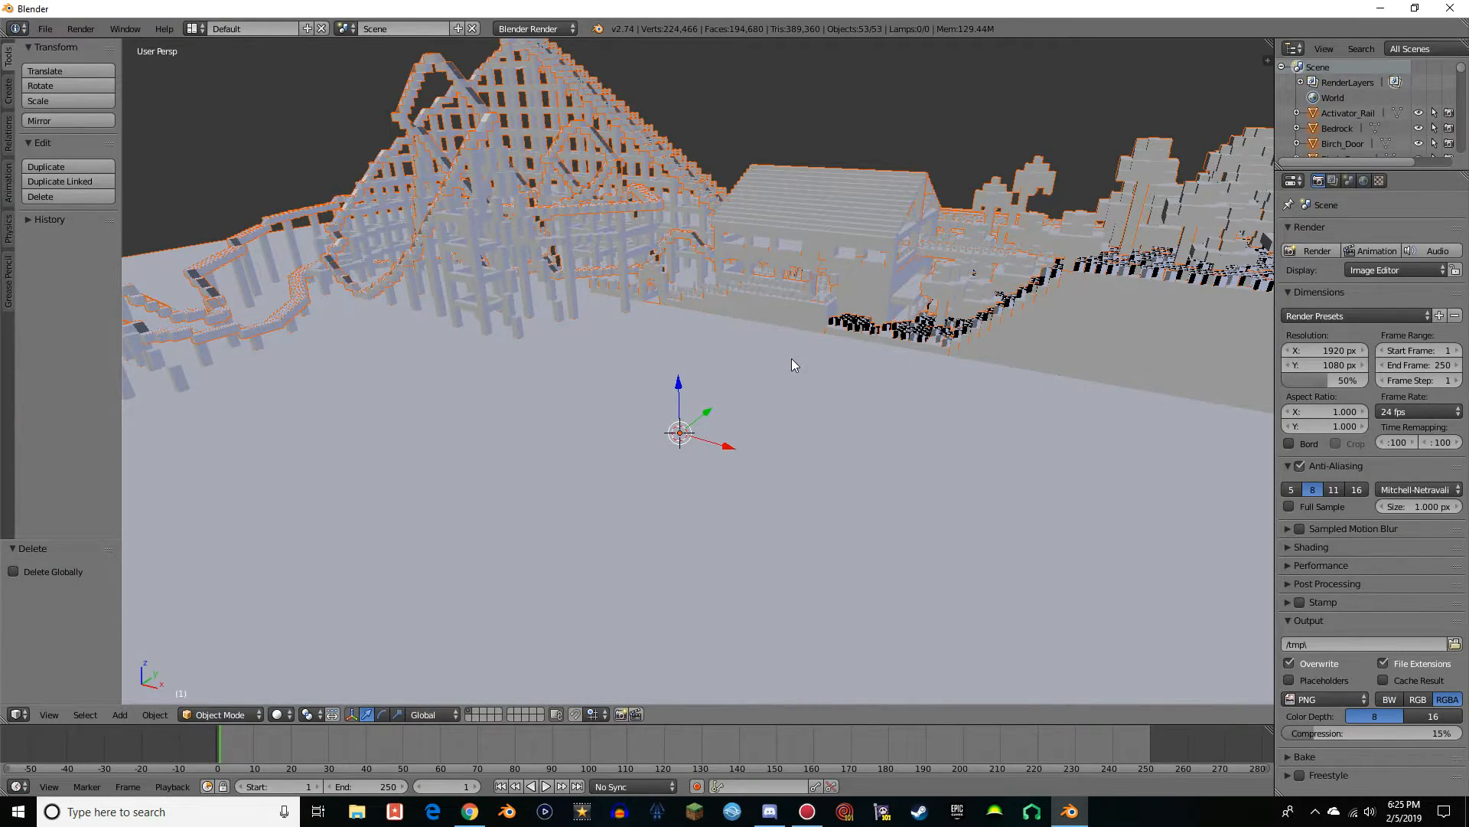
scroll(792, 358, up, 4)
scroll(664, 288, down, 4)
scroll(674, 288, down, 3)
middle_drag(688, 288, 702, 414)
scroll(702, 415, up, 5)
scroll(701, 411, up, 1)
scroll(701, 411, down, 6)
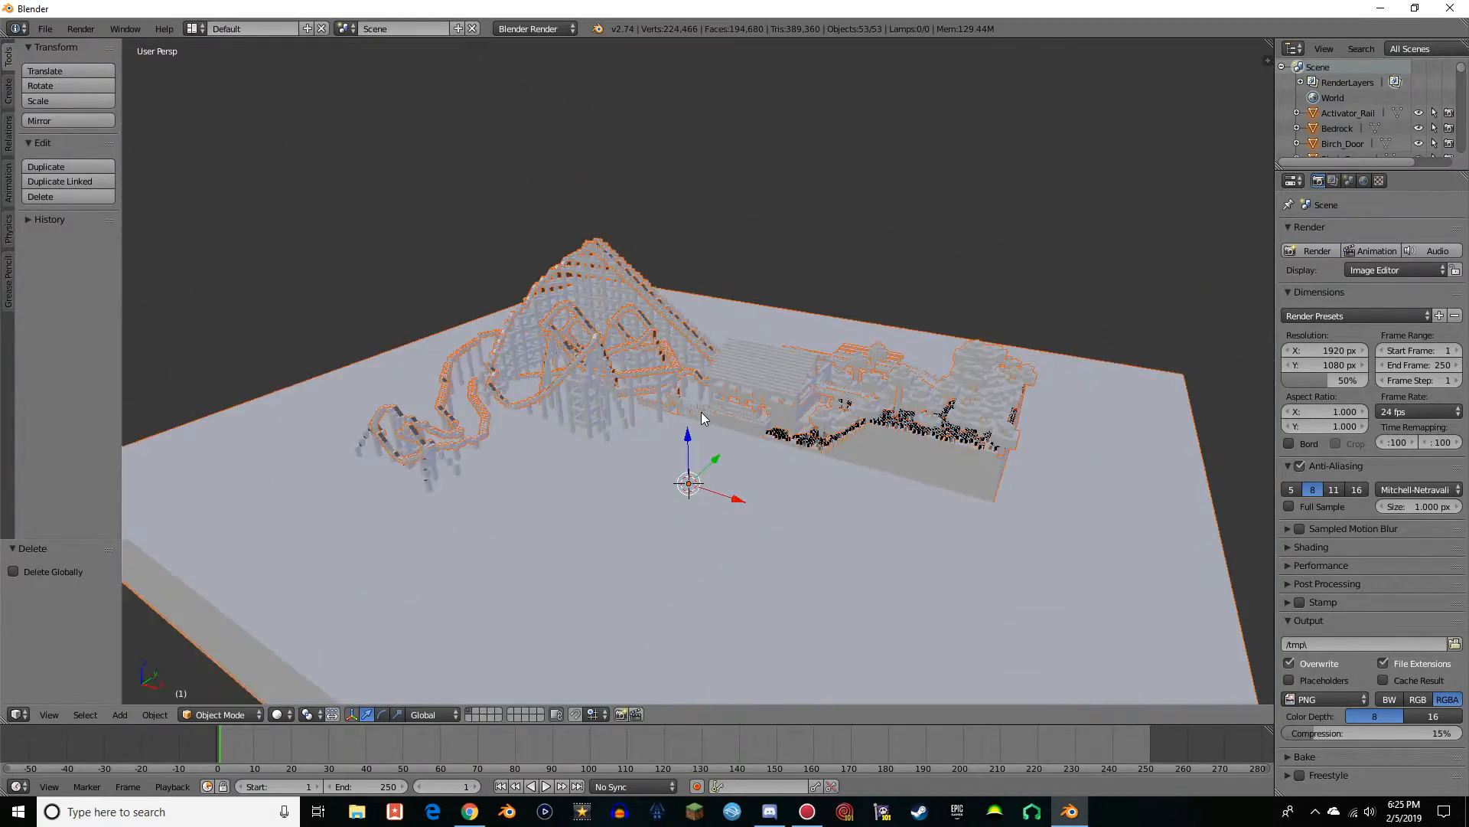
scroll(701, 412, up, 3)
mouse_move(610, 423)
middle_down()
mouse_move(678, 393)
mouse_move(623, 416)
mouse_move(628, 429)
middle_up()
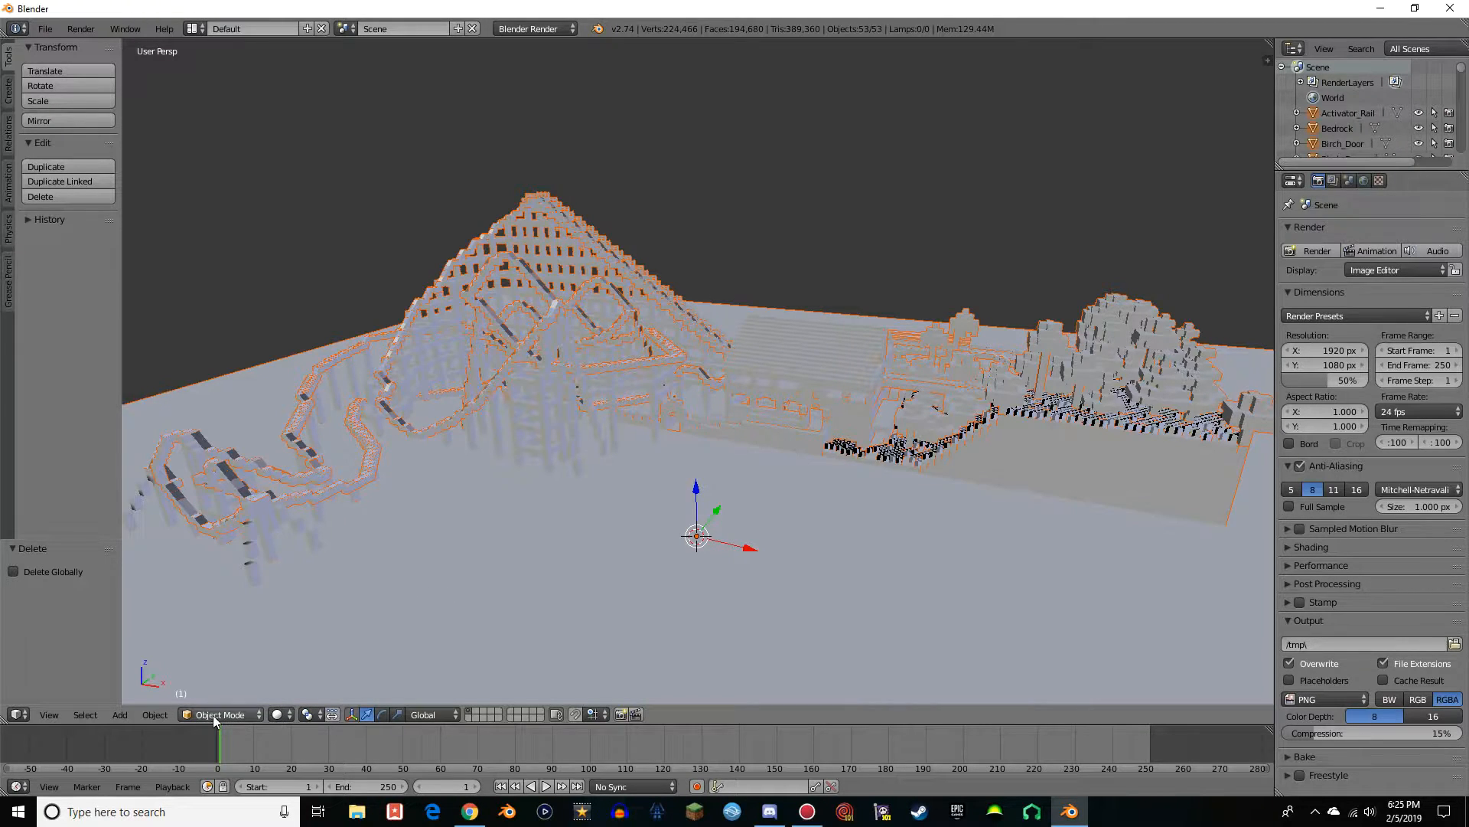
Set the viewport shading to Texture so the model shows its Minecraft block textures
click(283, 714)
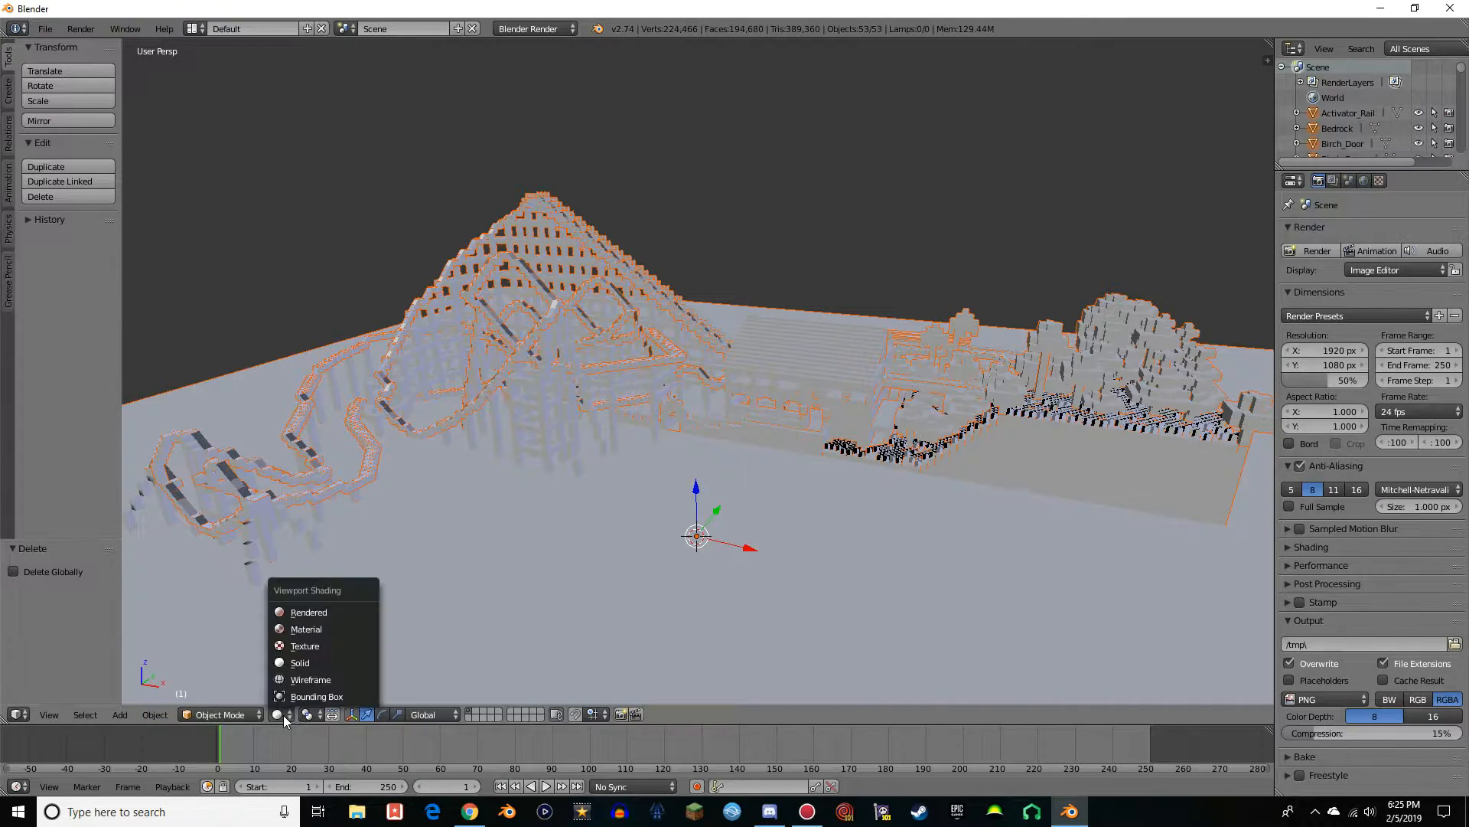
click(311, 648)
mouse_move(493, 502)
middle_down()
mouse_move(647, 480)
mouse_move(635, 476)
middle_up()
middle_drag(682, 388, 663, 257)
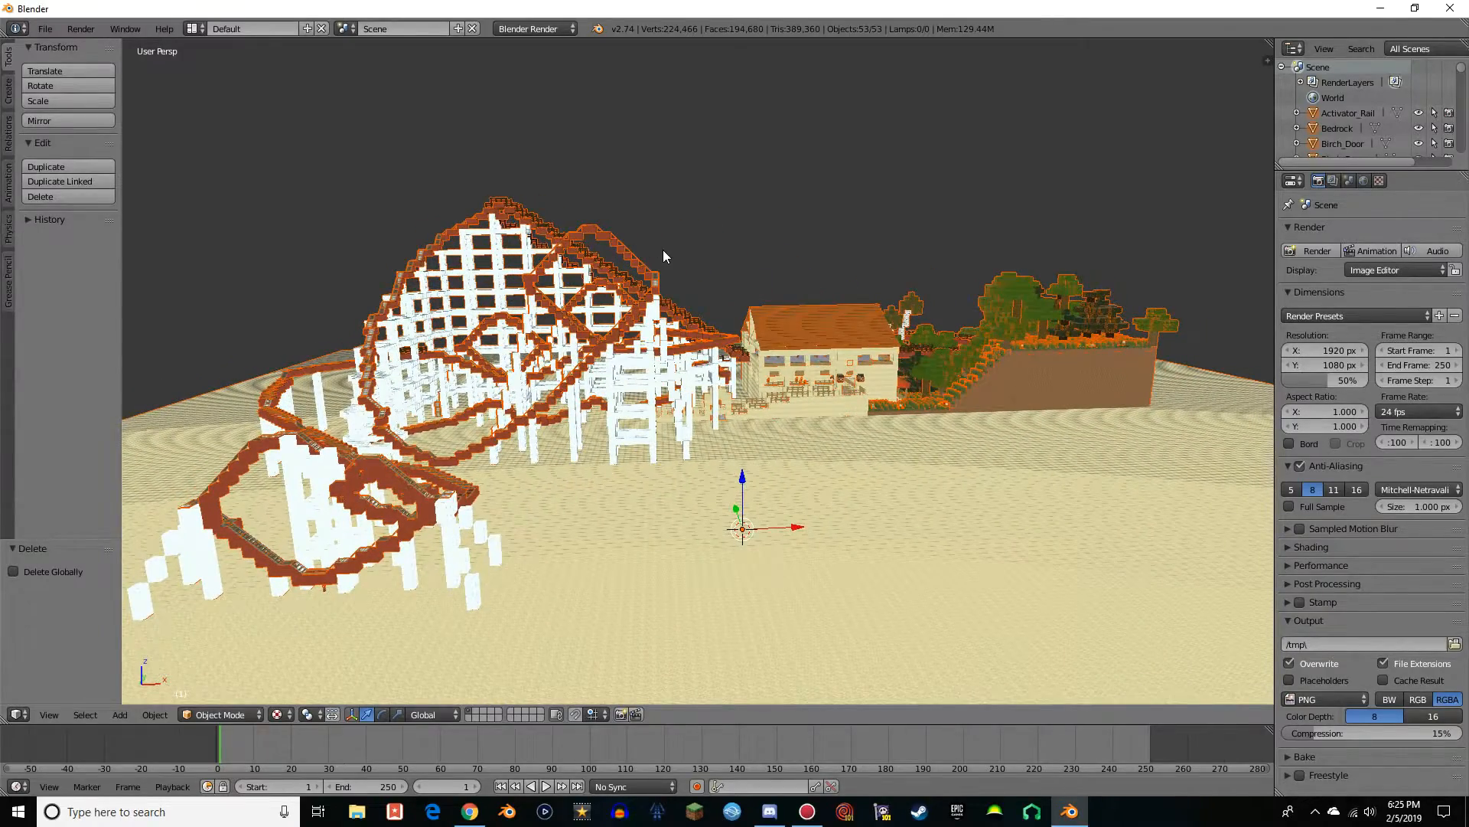
Inspect the textured coaster track, supports and station up close and from different sides
scroll(662, 257, up, 3)
scroll(643, 275, up, 3)
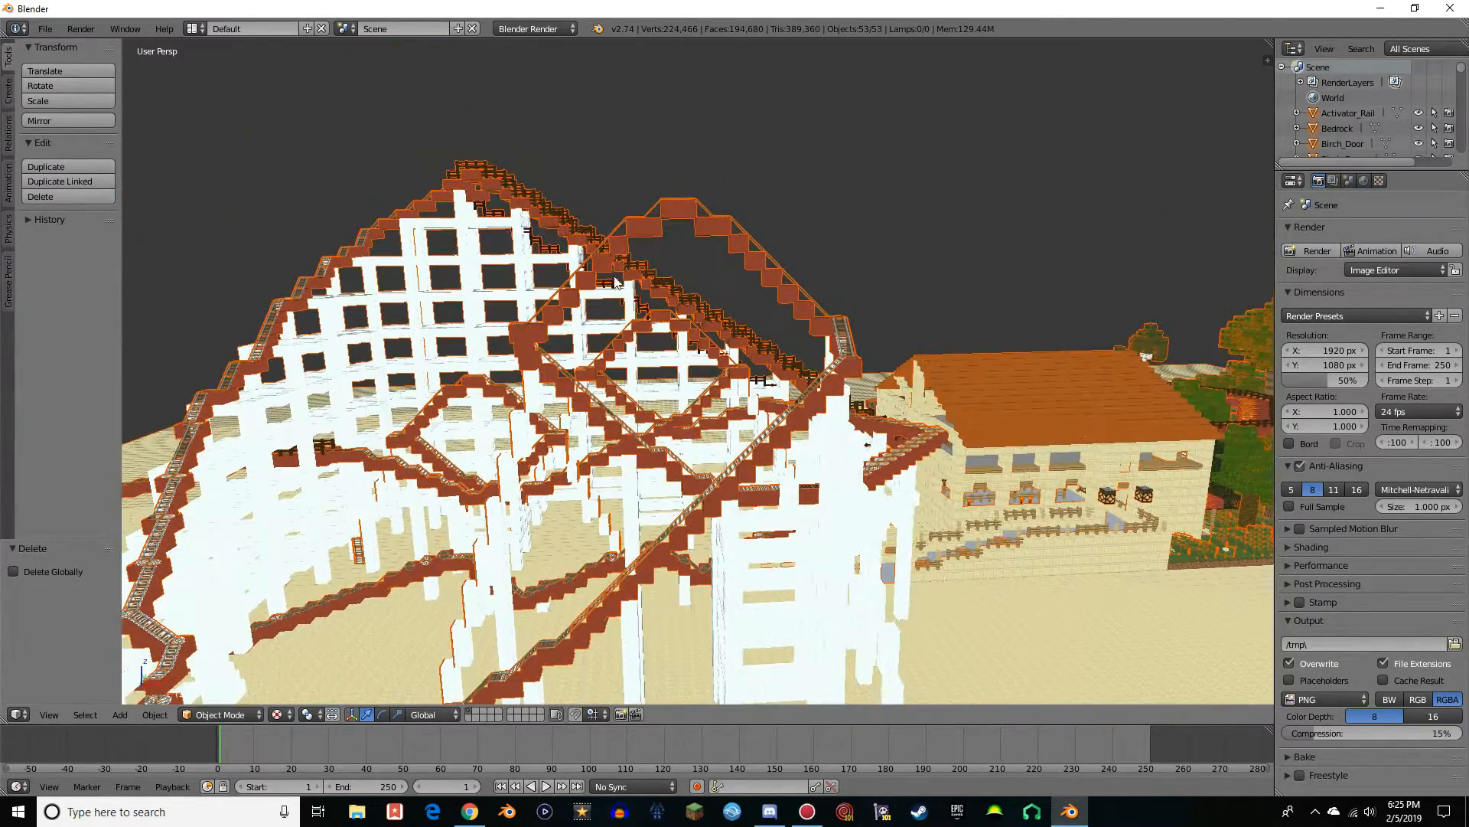
middle_drag(935, 312, 865, 319)
scroll(787, 282, up, 3)
scroll(787, 282, down, 6)
scroll(653, 464, down, 1)
middle_drag(653, 468, 1092, 476)
middle_drag(1003, 490, 754, 351)
scroll(755, 351, up, 2)
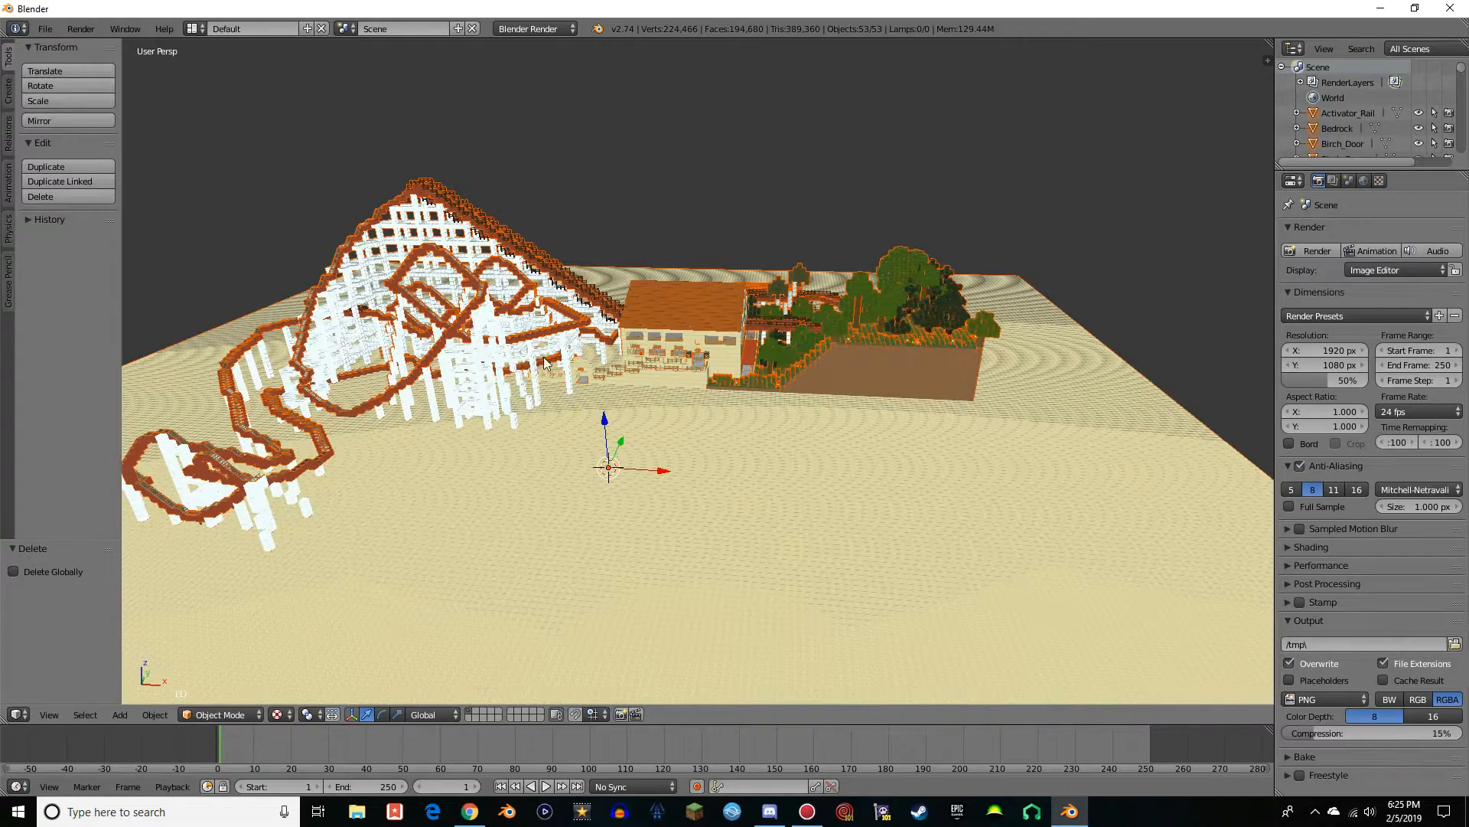
Export the scene to the Desktop as a Collada file named Viper Blender.dae
click(45, 28)
mouse_move(86, 323)
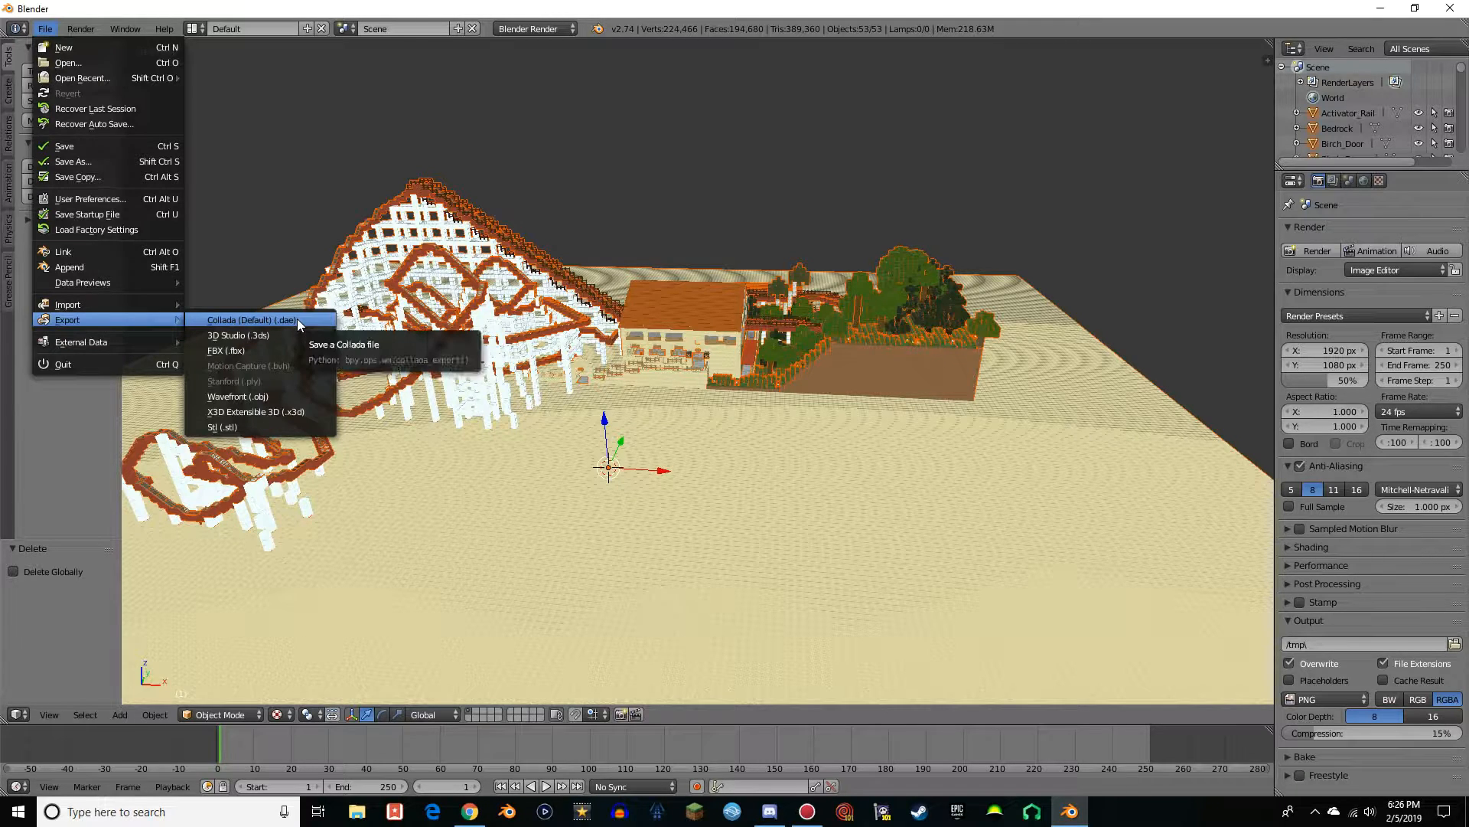
click(277, 318)
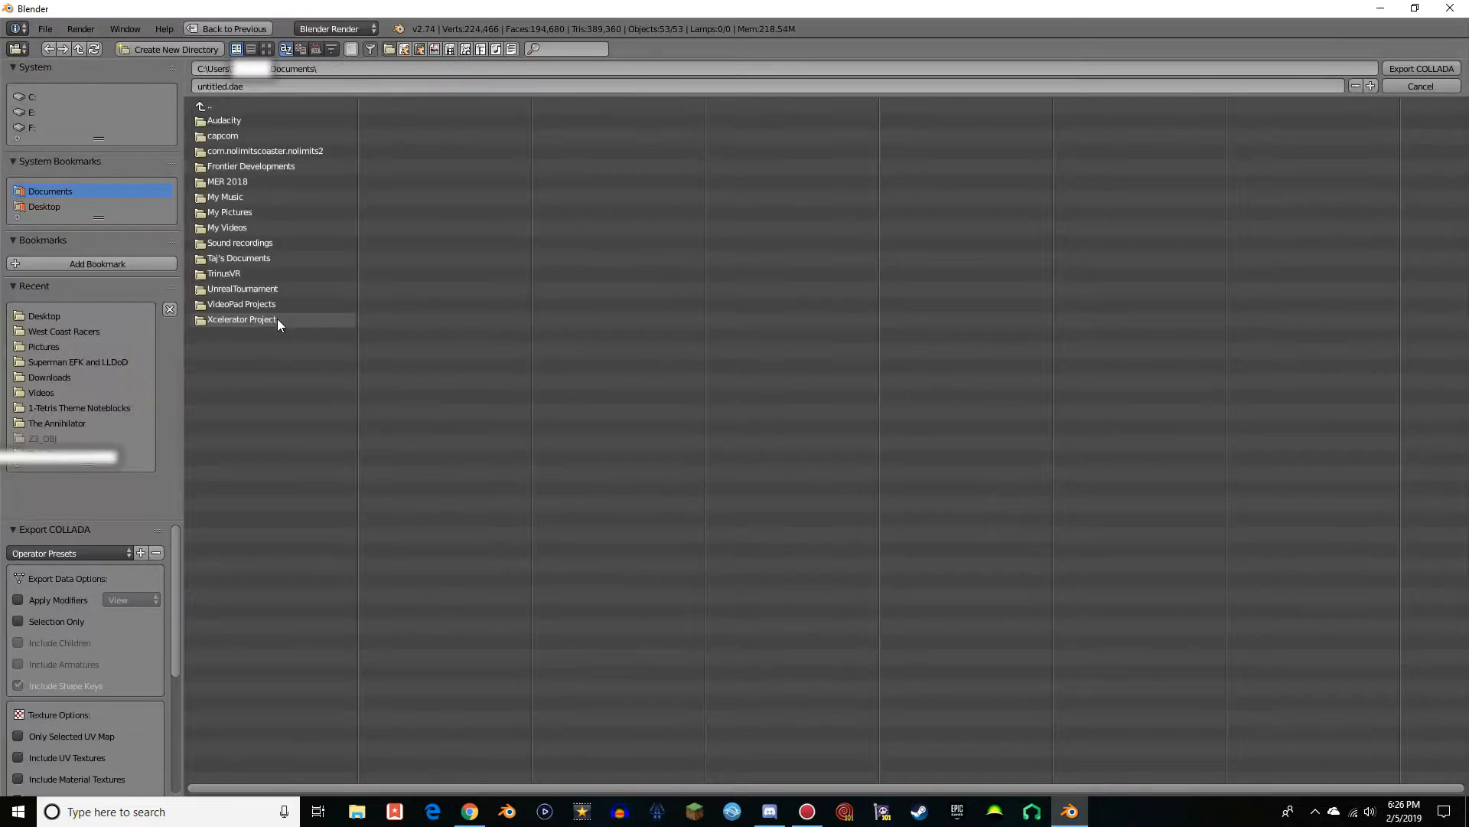
click(226, 85)
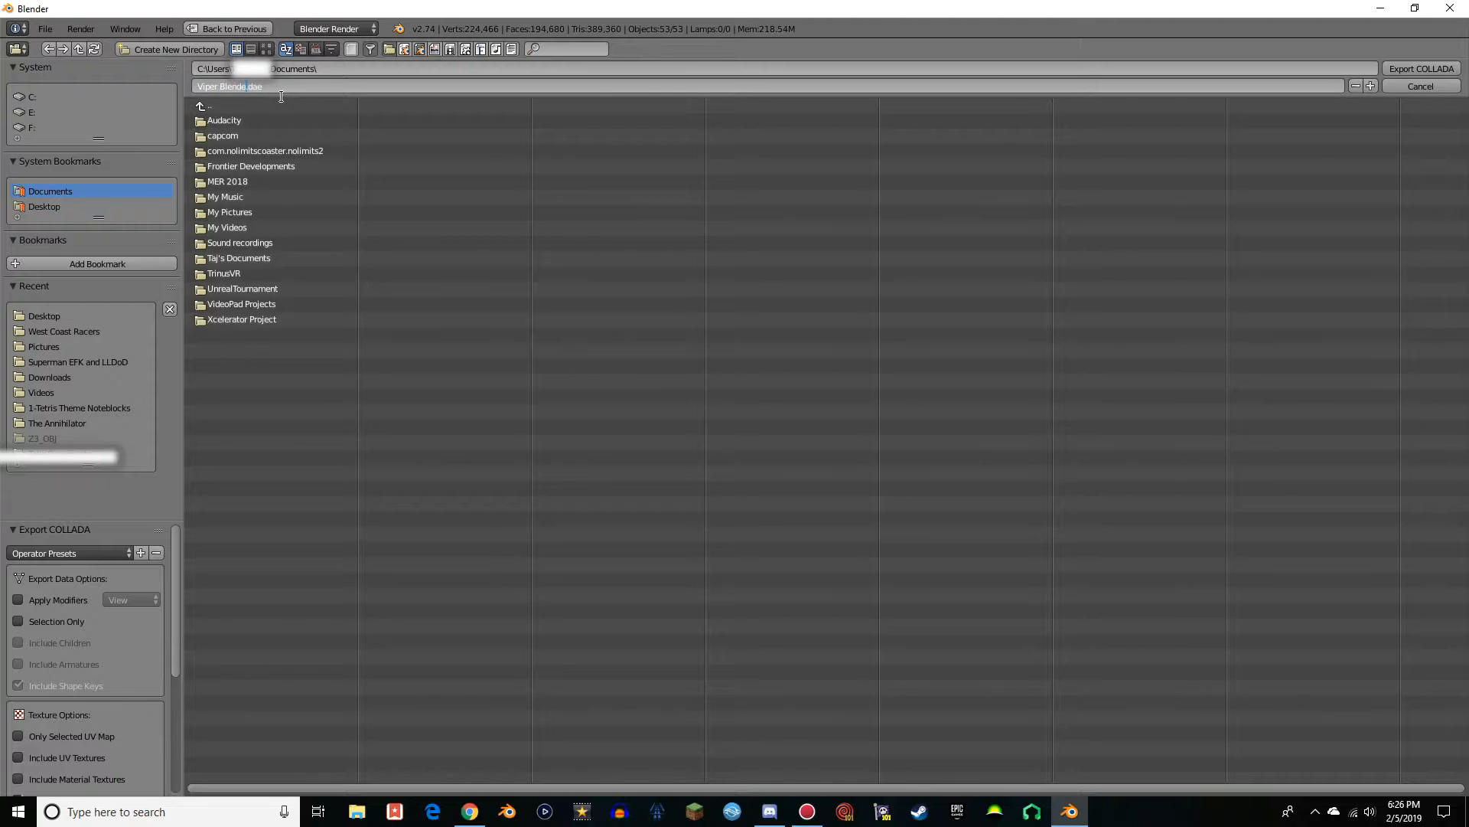
click(43, 210)
click(43, 210)
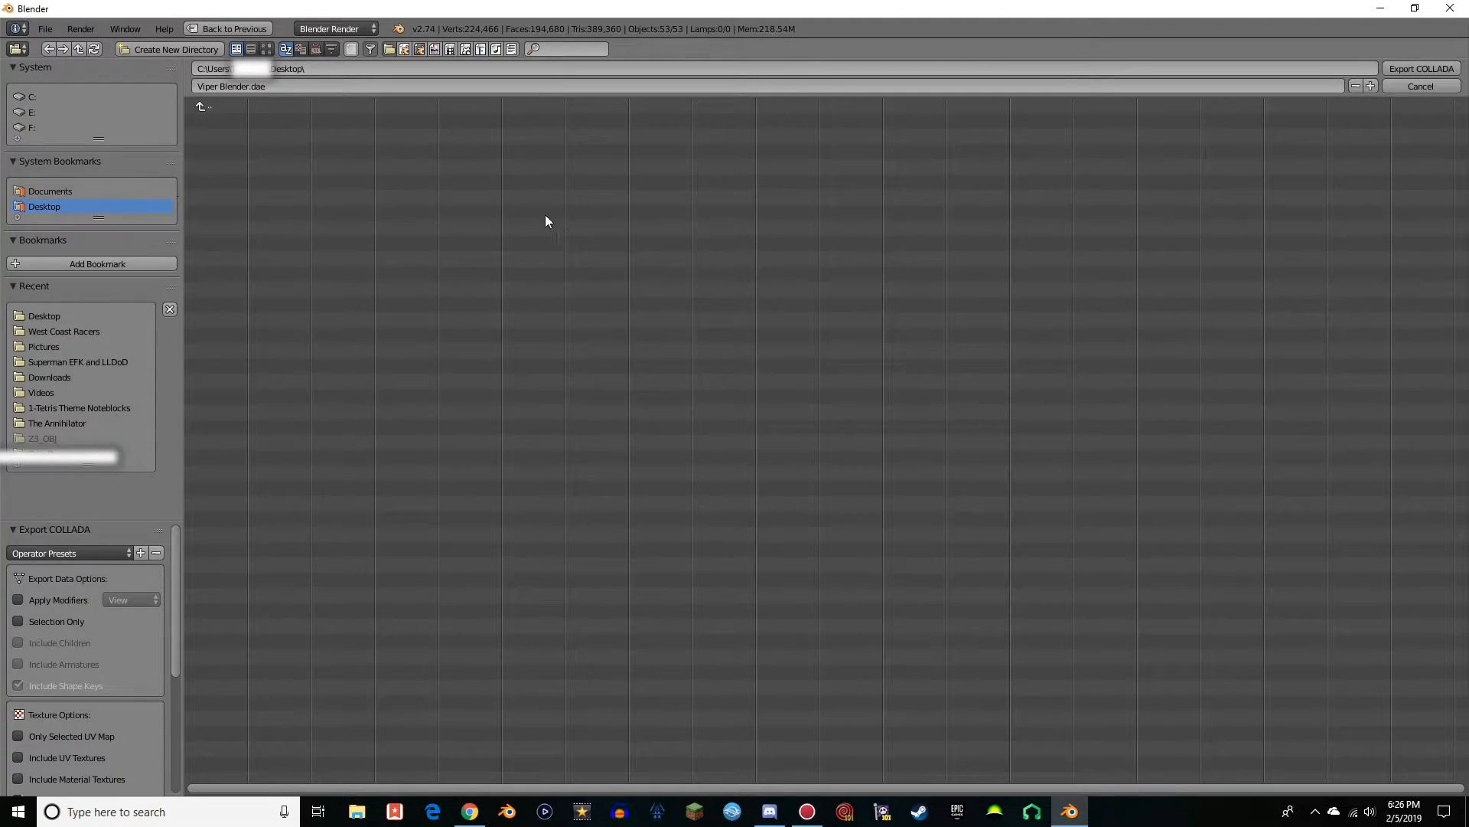
click(1417, 70)
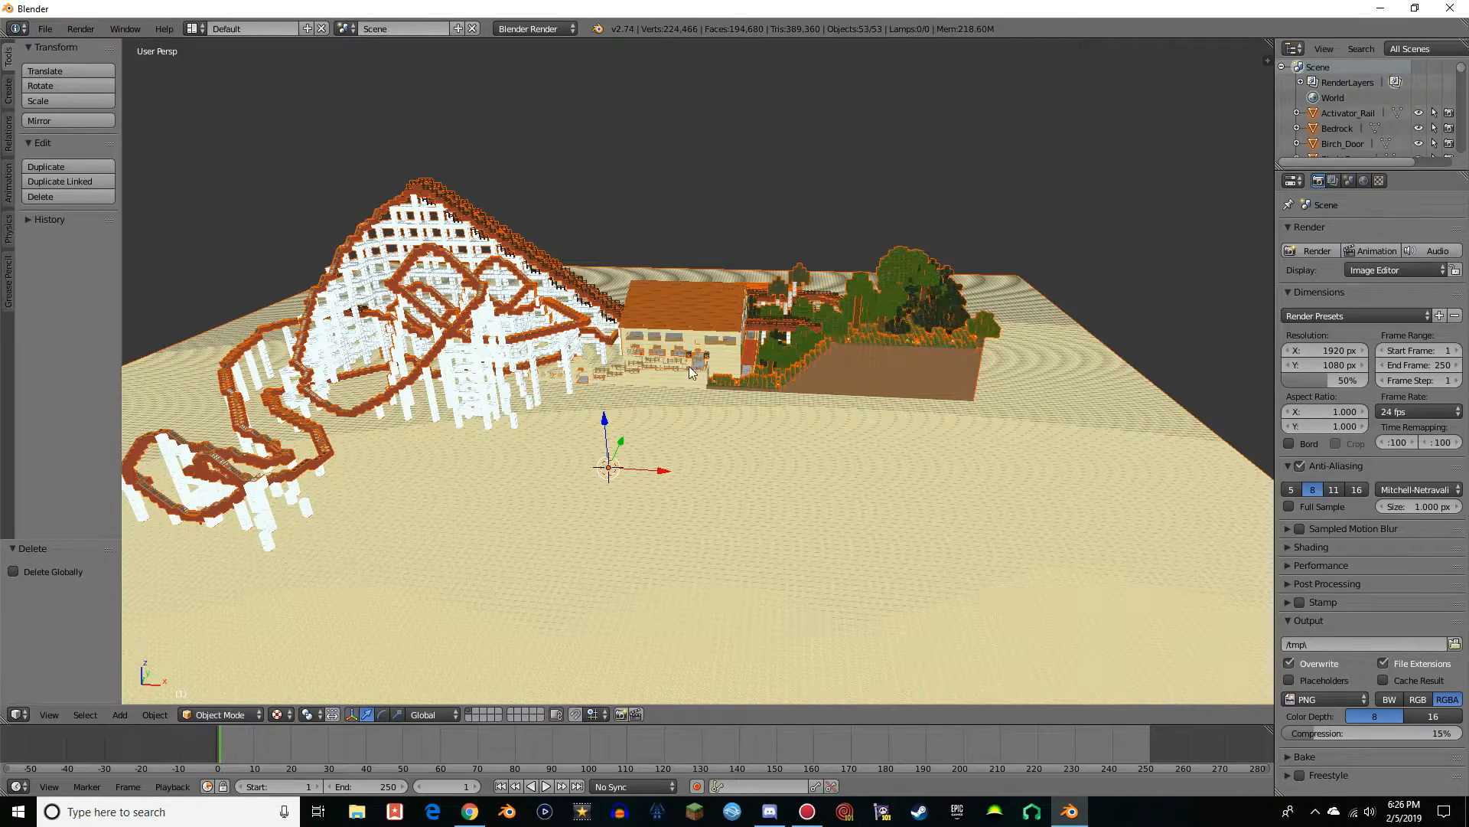
Minimize Blender, launch NoLimits 2 from the Desktop and enter its editor
scroll(521, 446, down, 3)
scroll(553, 439, up, 5)
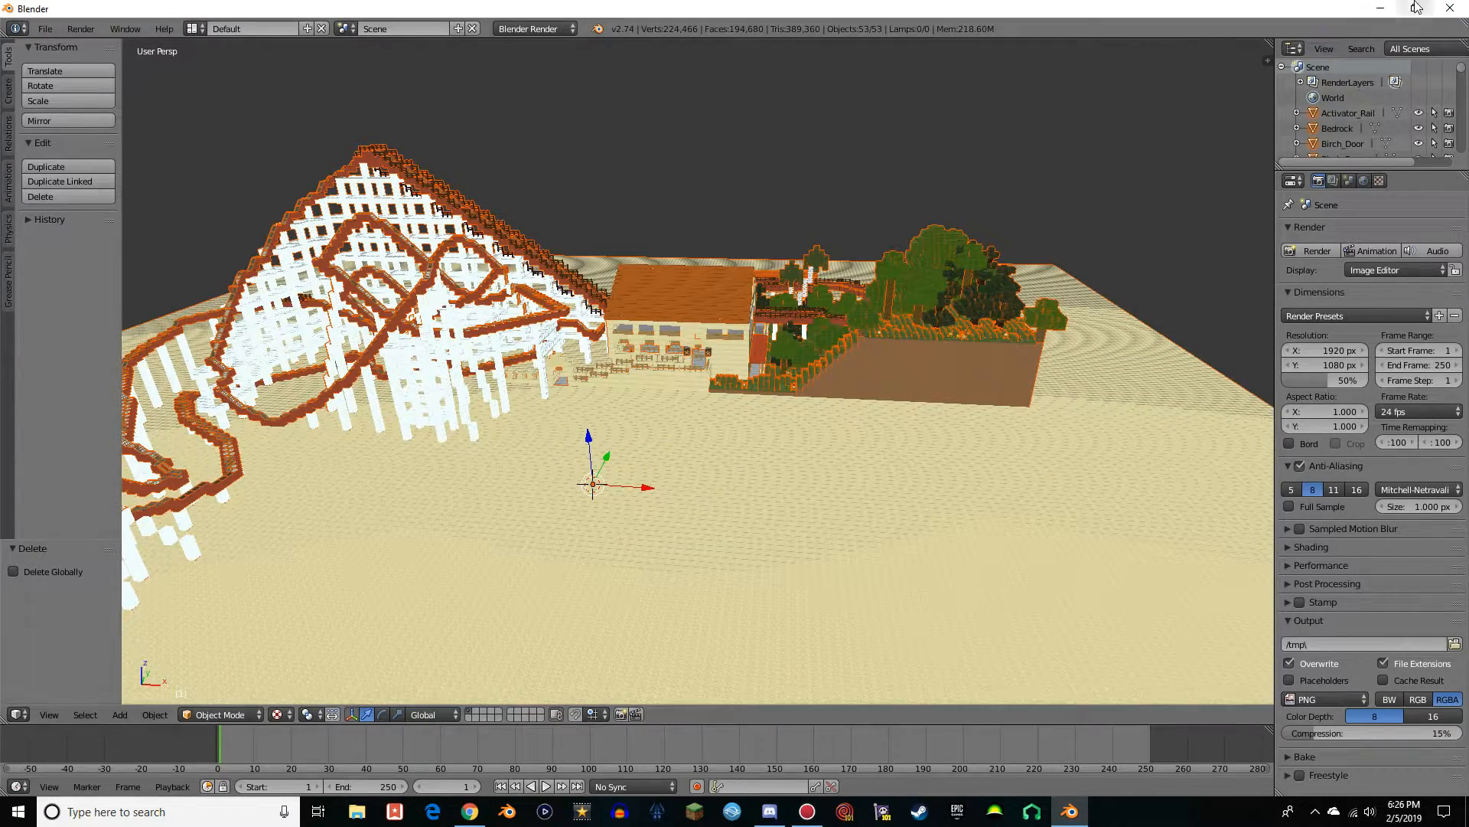
click(1383, 8)
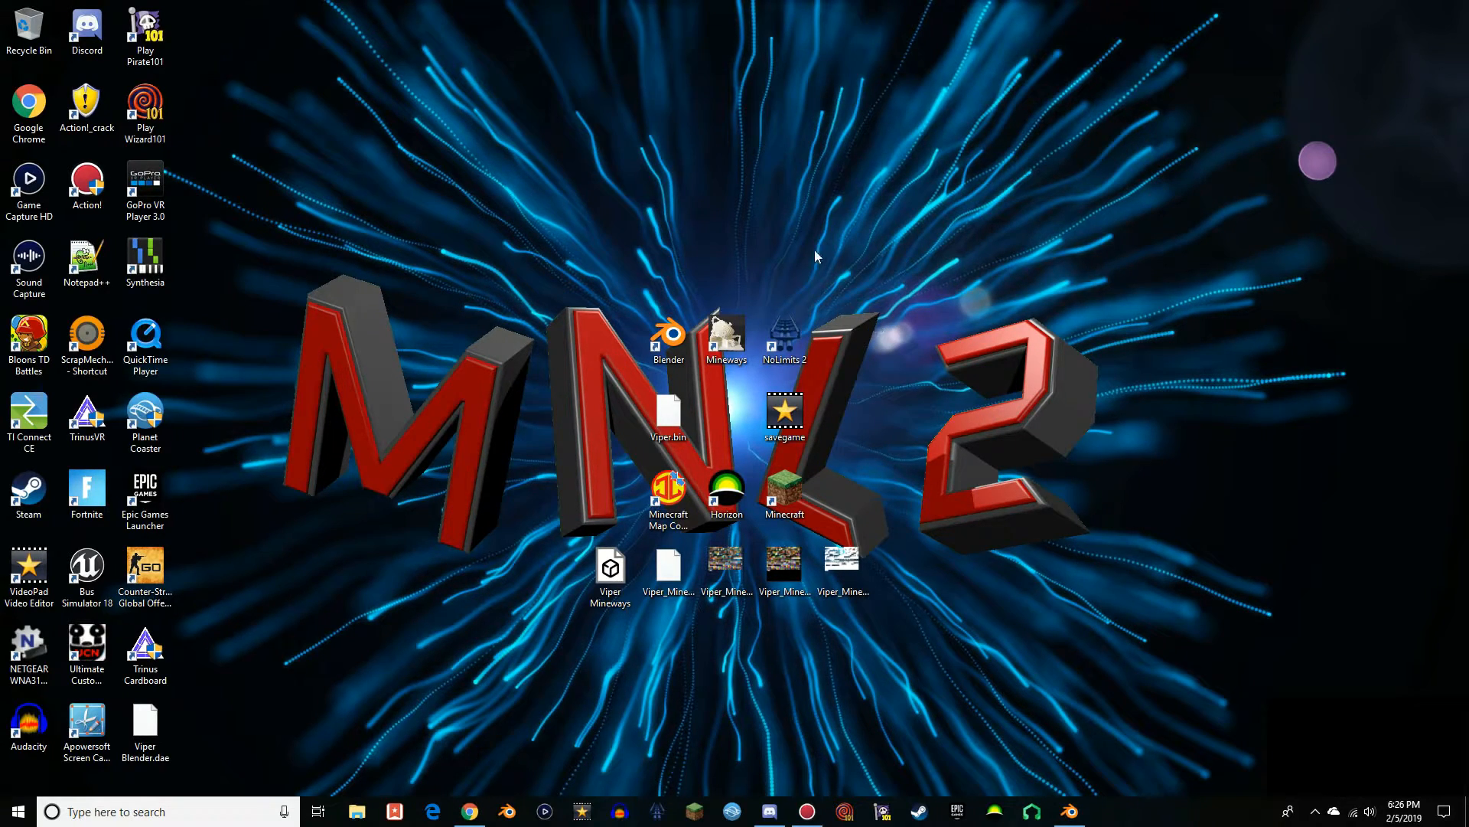
double_click(785, 333)
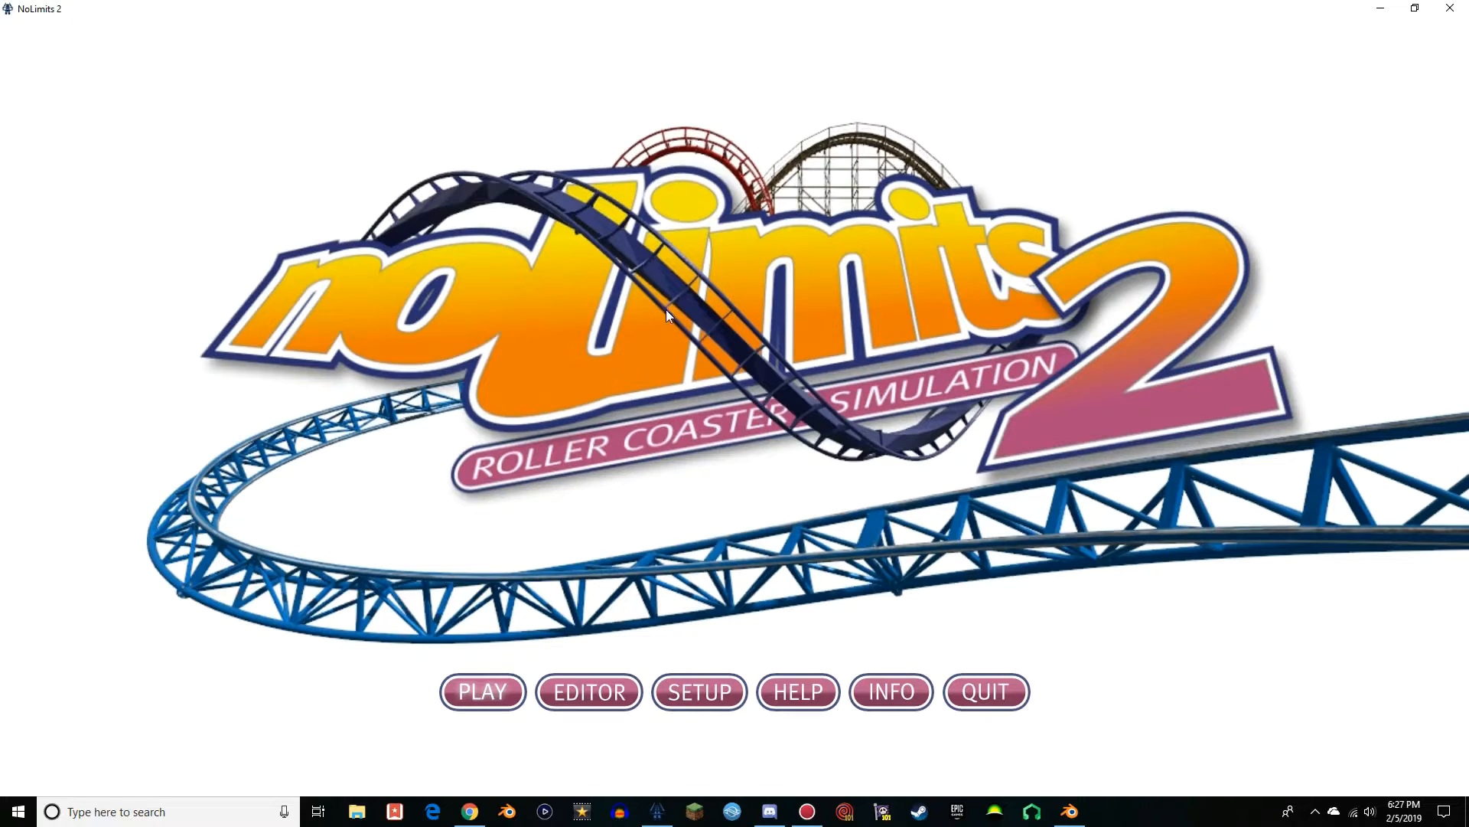
click(581, 692)
Create a new park named Viper in its own folder and confirm its creation
click(15, 26)
click(33, 43)
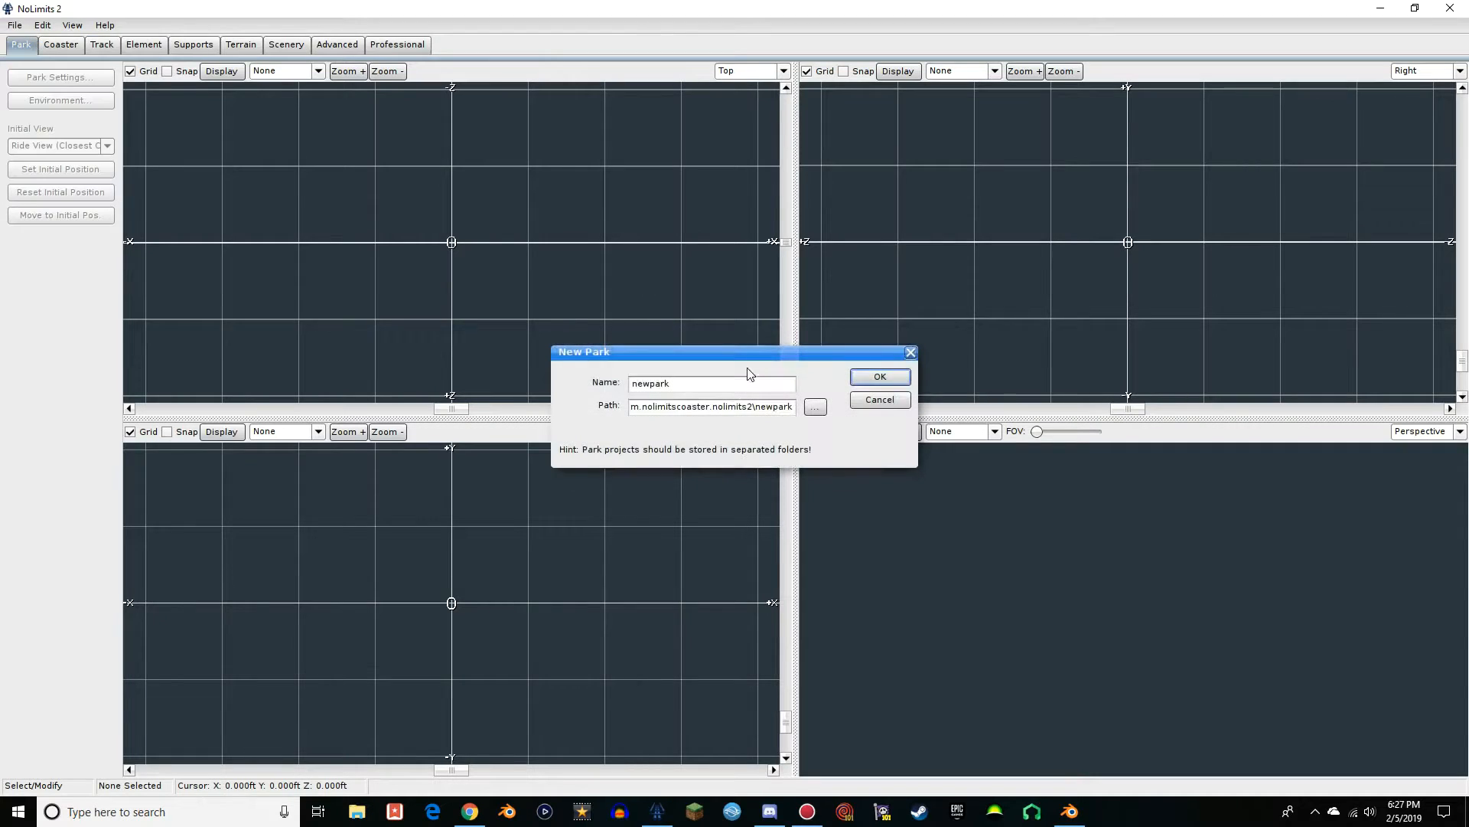
text(Viper)
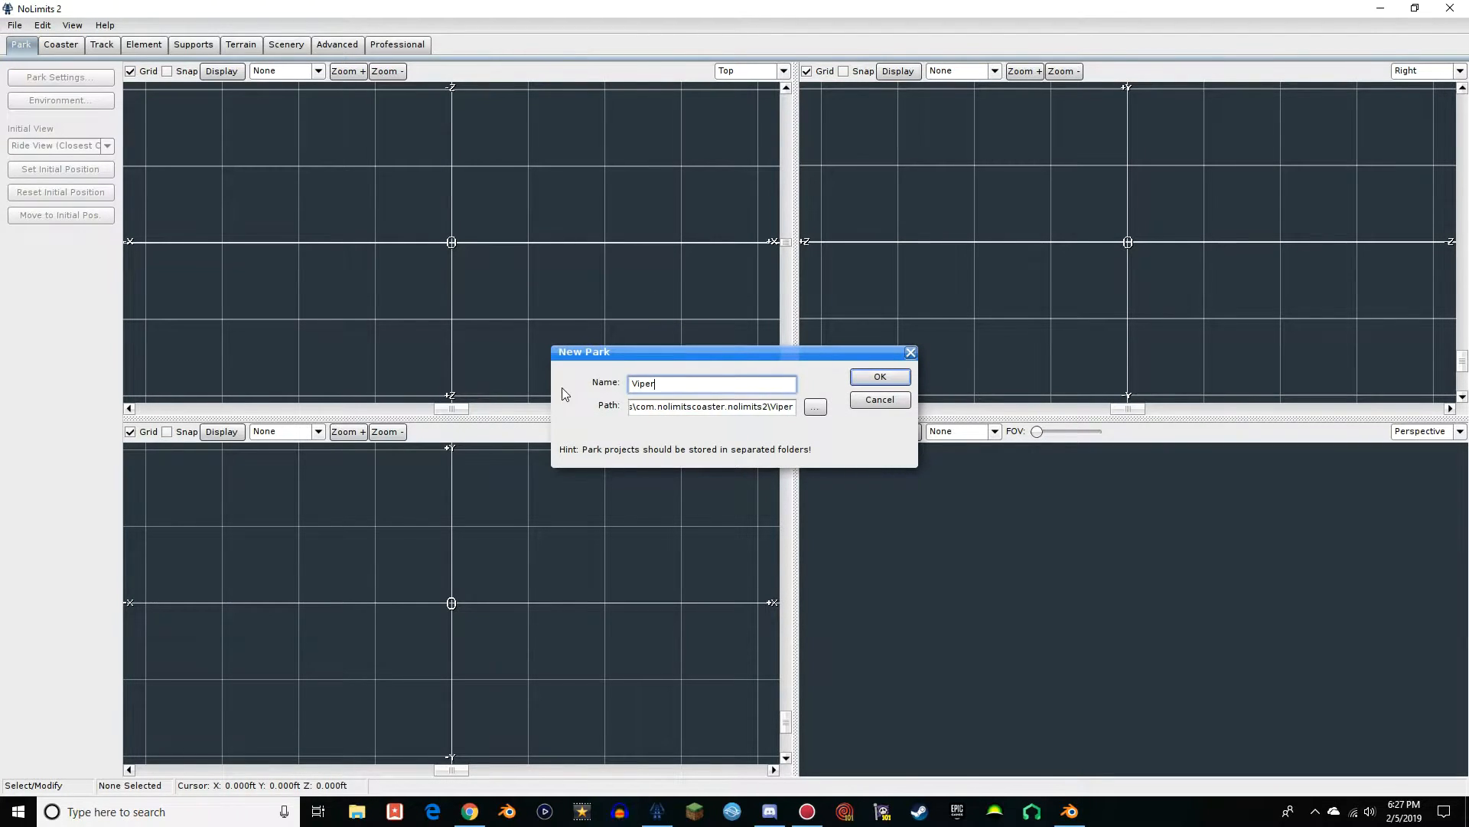
key(Return)
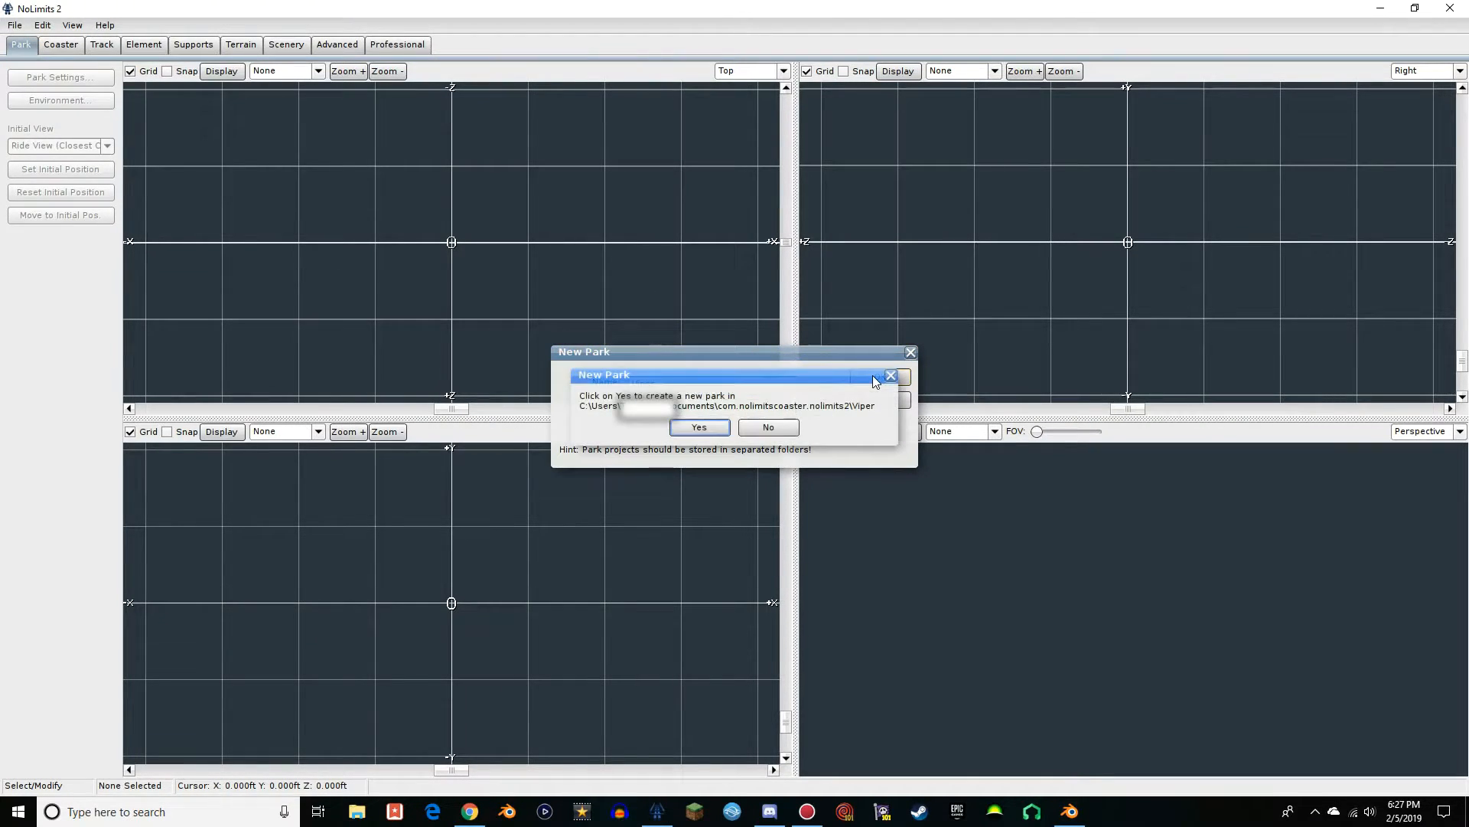
click(689, 428)
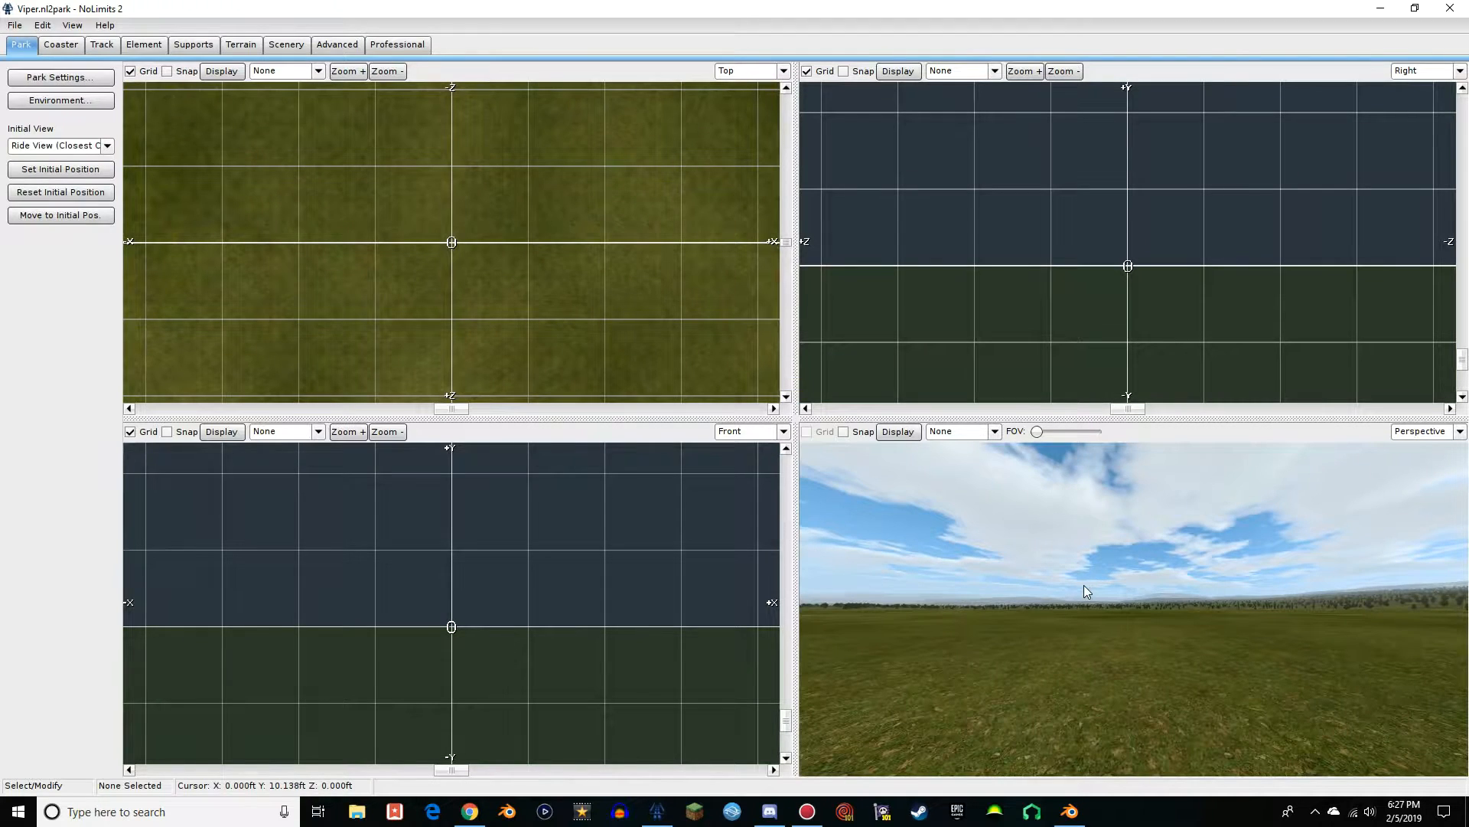
right_drag(1085, 586, 1148, 578)
scroll(354, 272, down, 3)
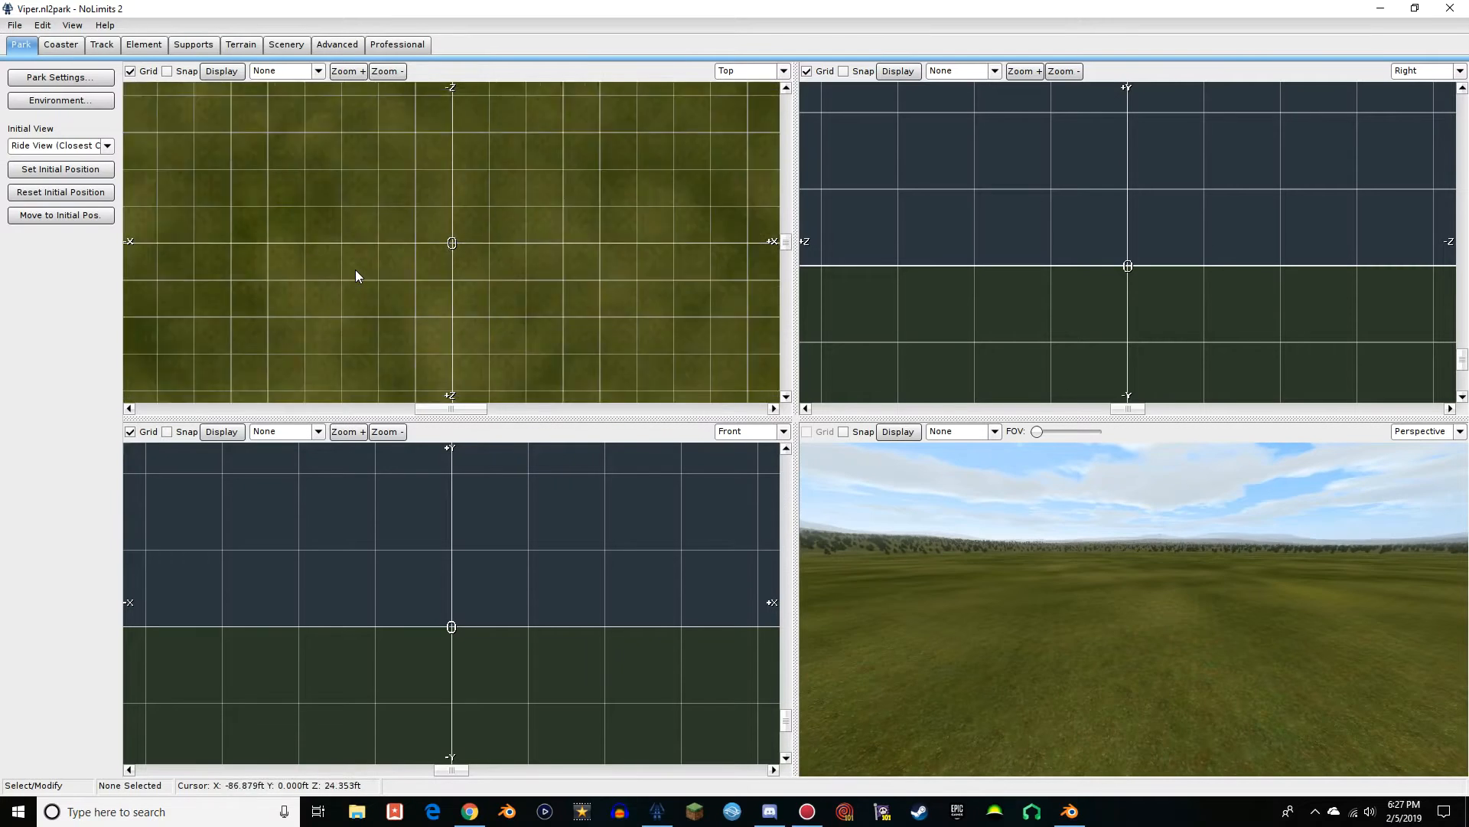
right_drag(856, 561, 1003, 576)
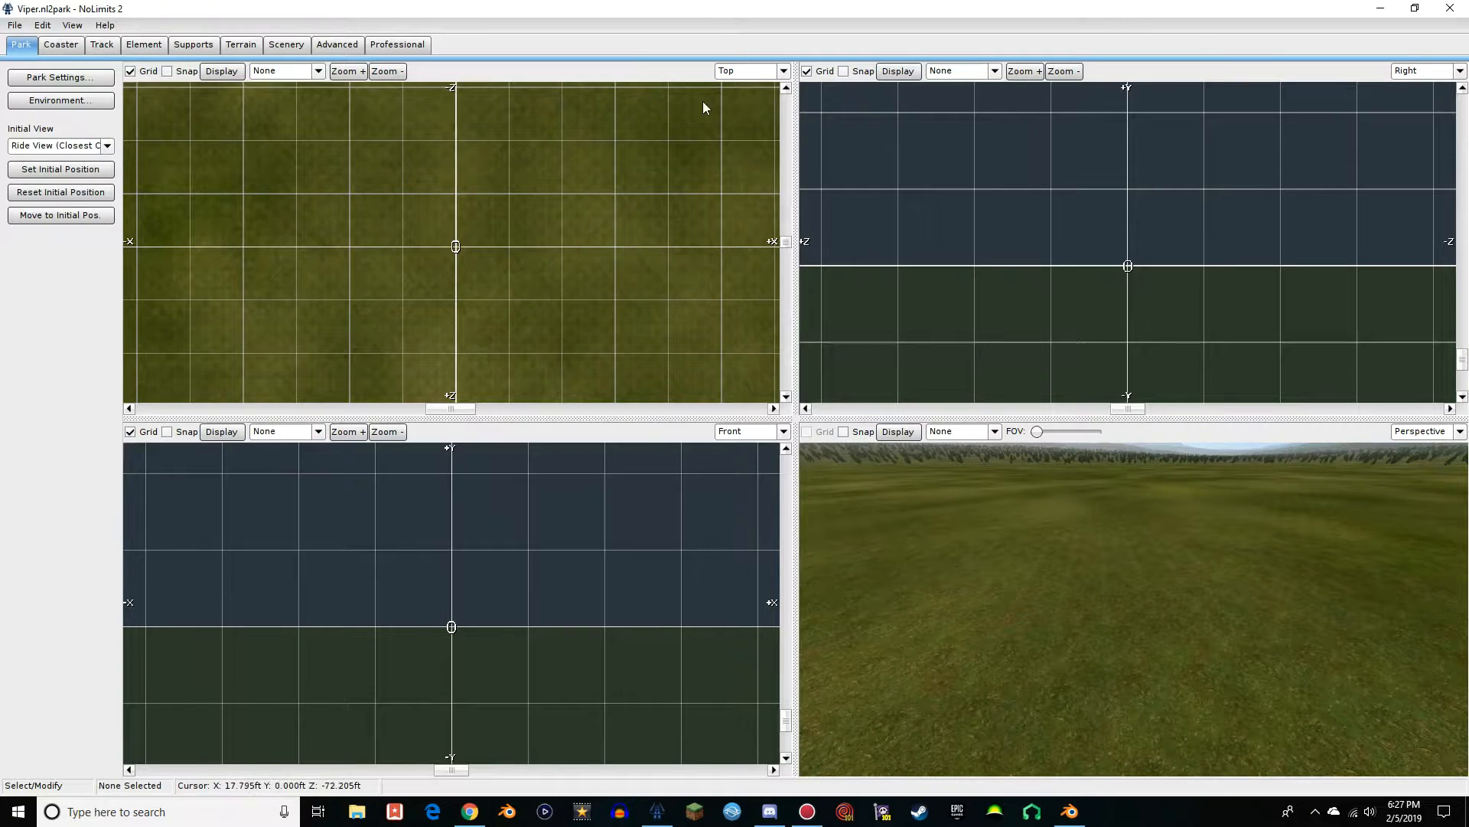
Show the park's scenery tools, switch to the Desktop, and copy Viper Blender.dae after moving it beside Viper.bin
mouse_move(1127, 615)
right_down()
mouse_move(1142, 590)
mouse_move(1153, 603)
right_up()
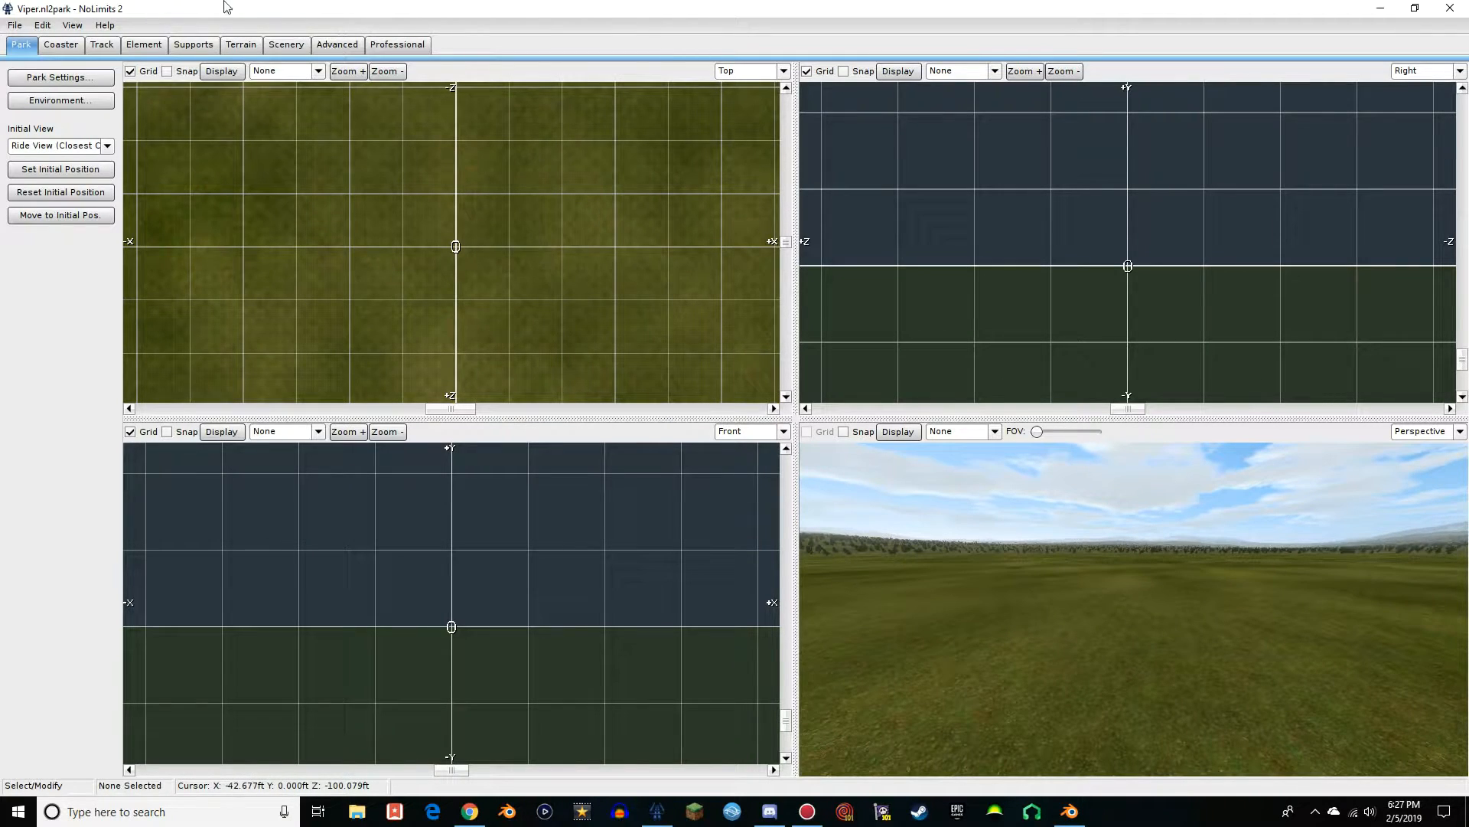
click(283, 47)
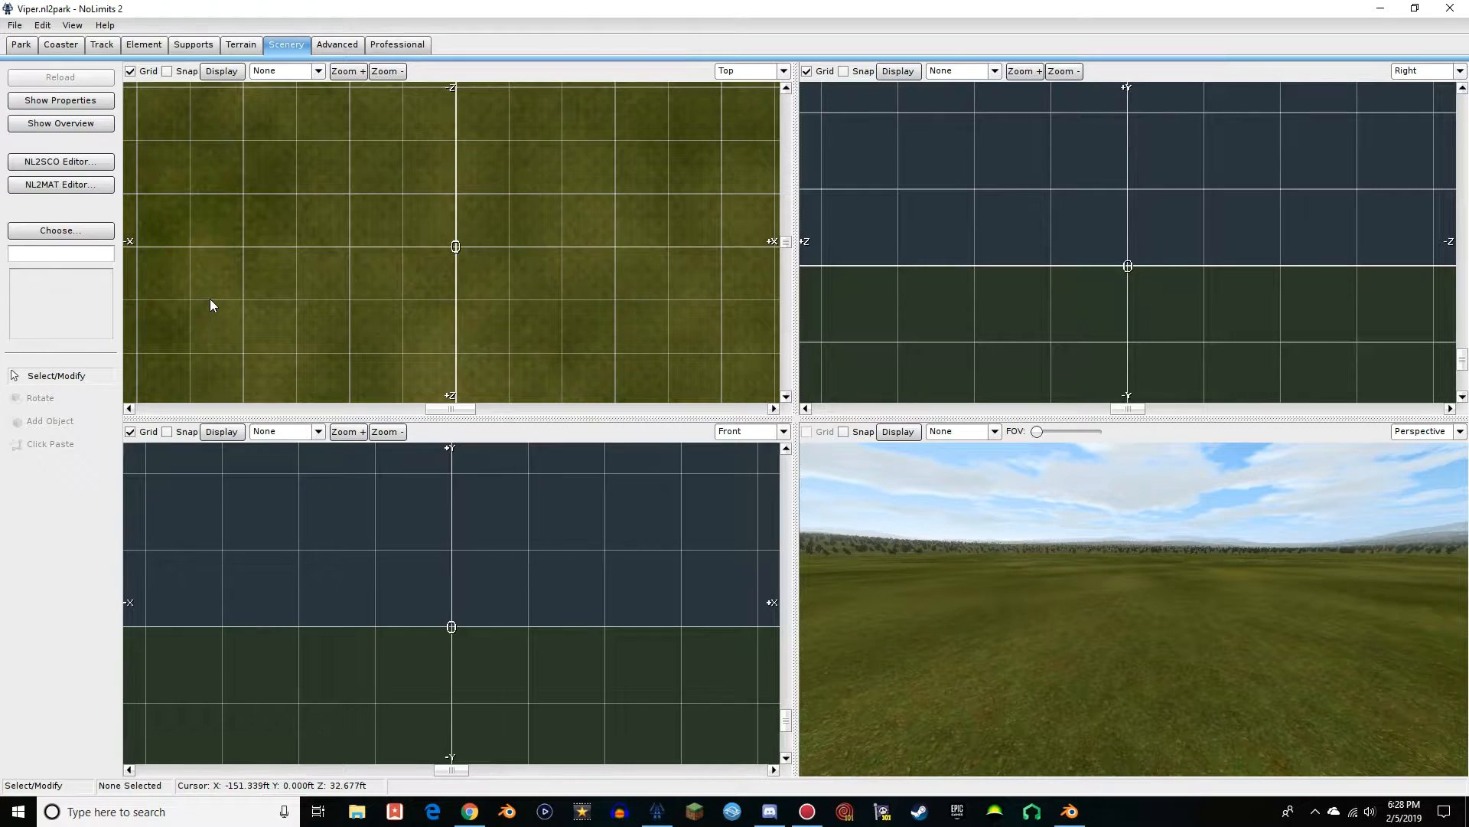
click(1387, 7)
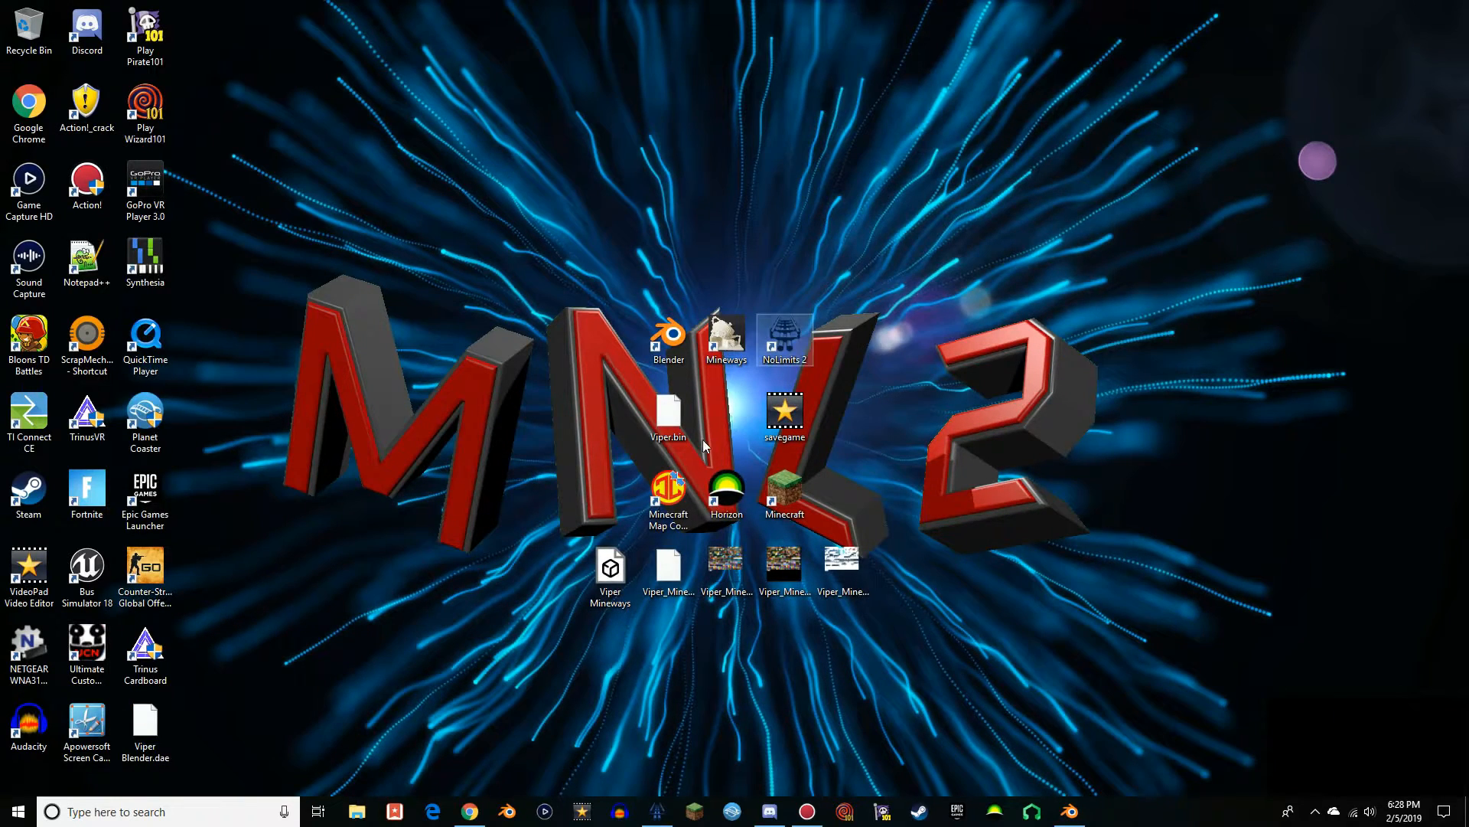
drag(167, 734, 740, 423)
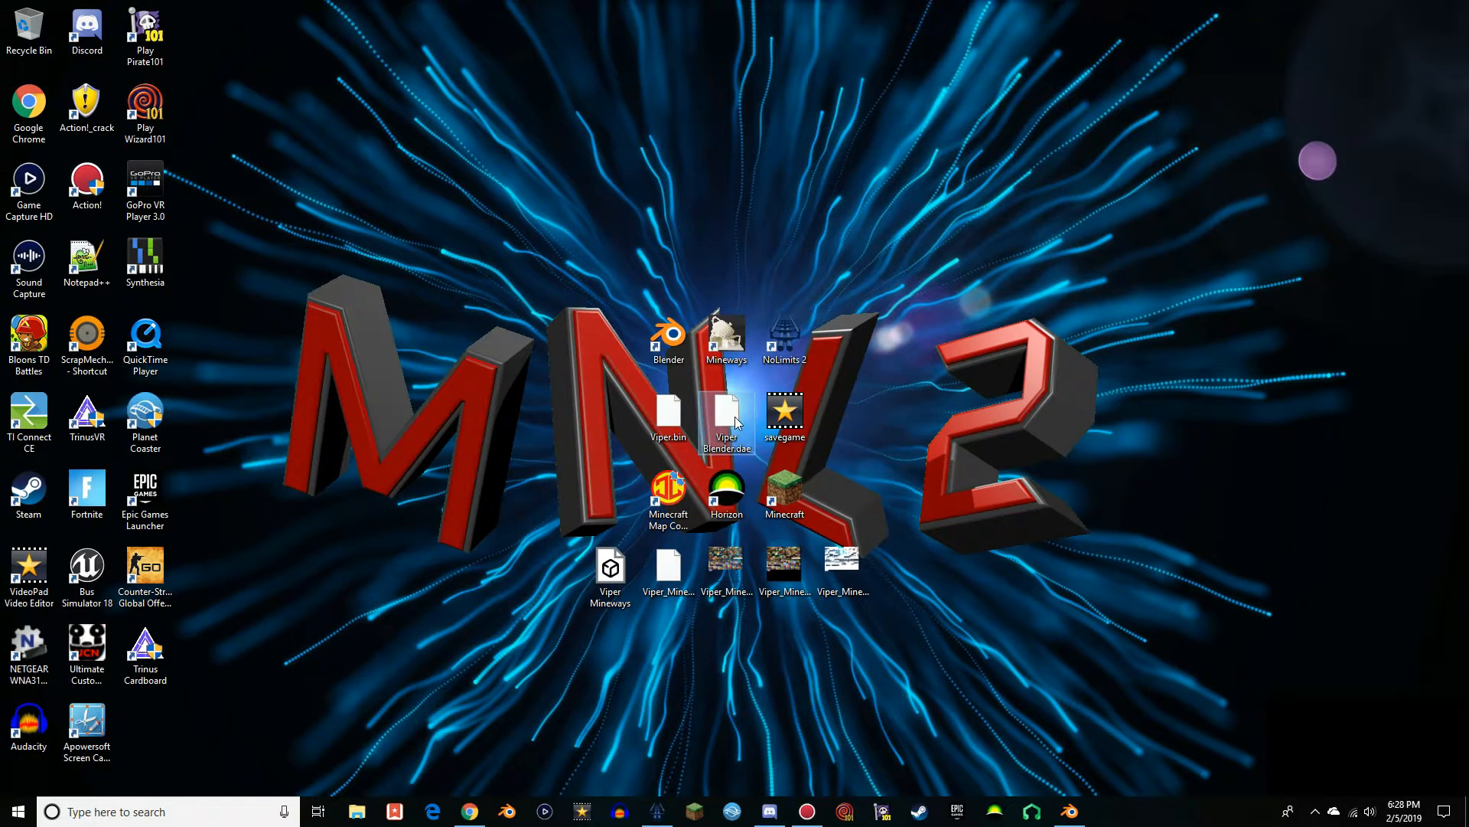
right_click(740, 423)
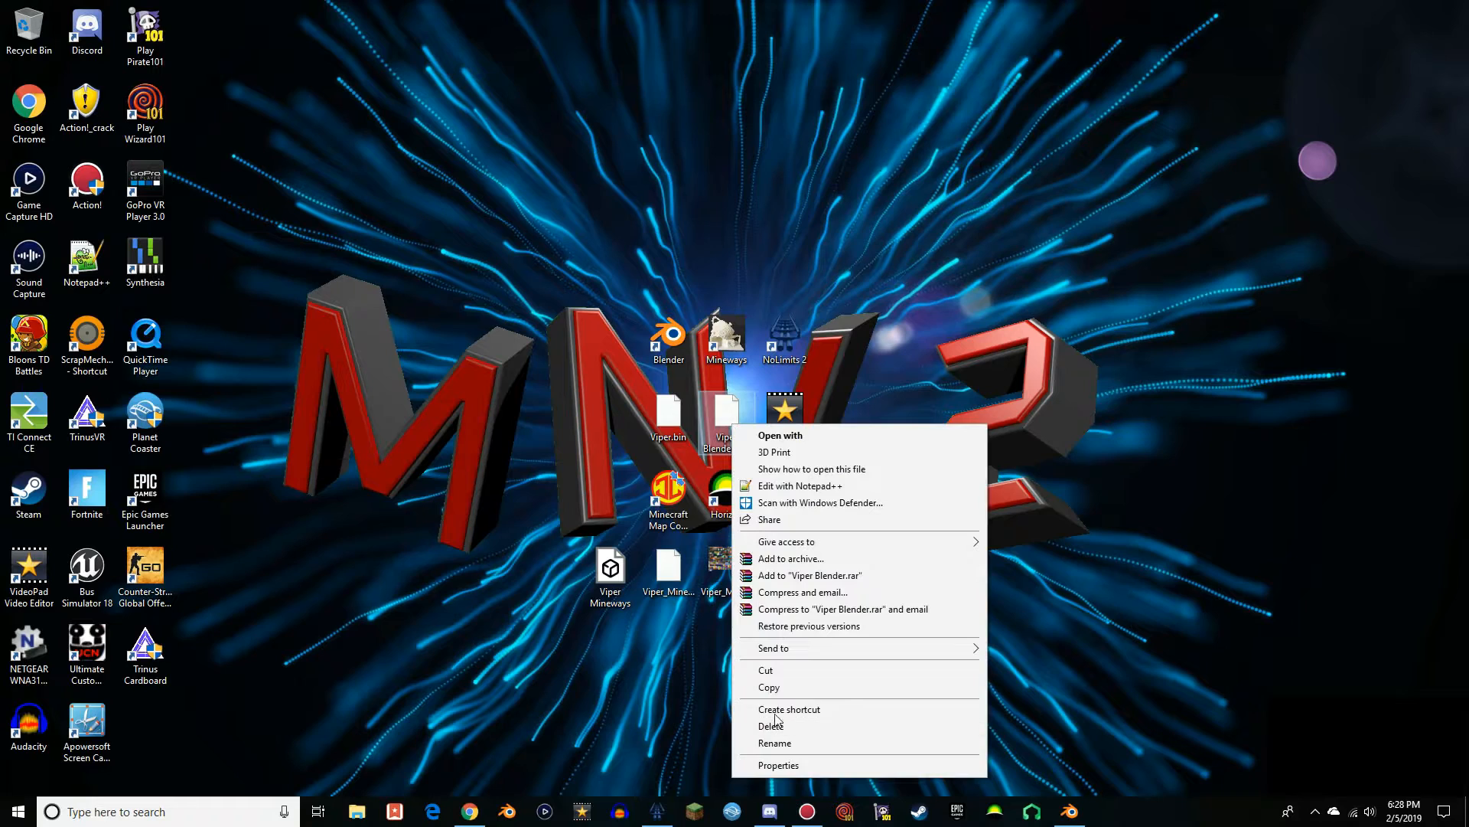
click(769, 686)
Paste Viper Blender.dae into the Viper folder inside com.nolimitscoaster.nolimits2 in Documents, and minimize File Explorer
key(super+e)
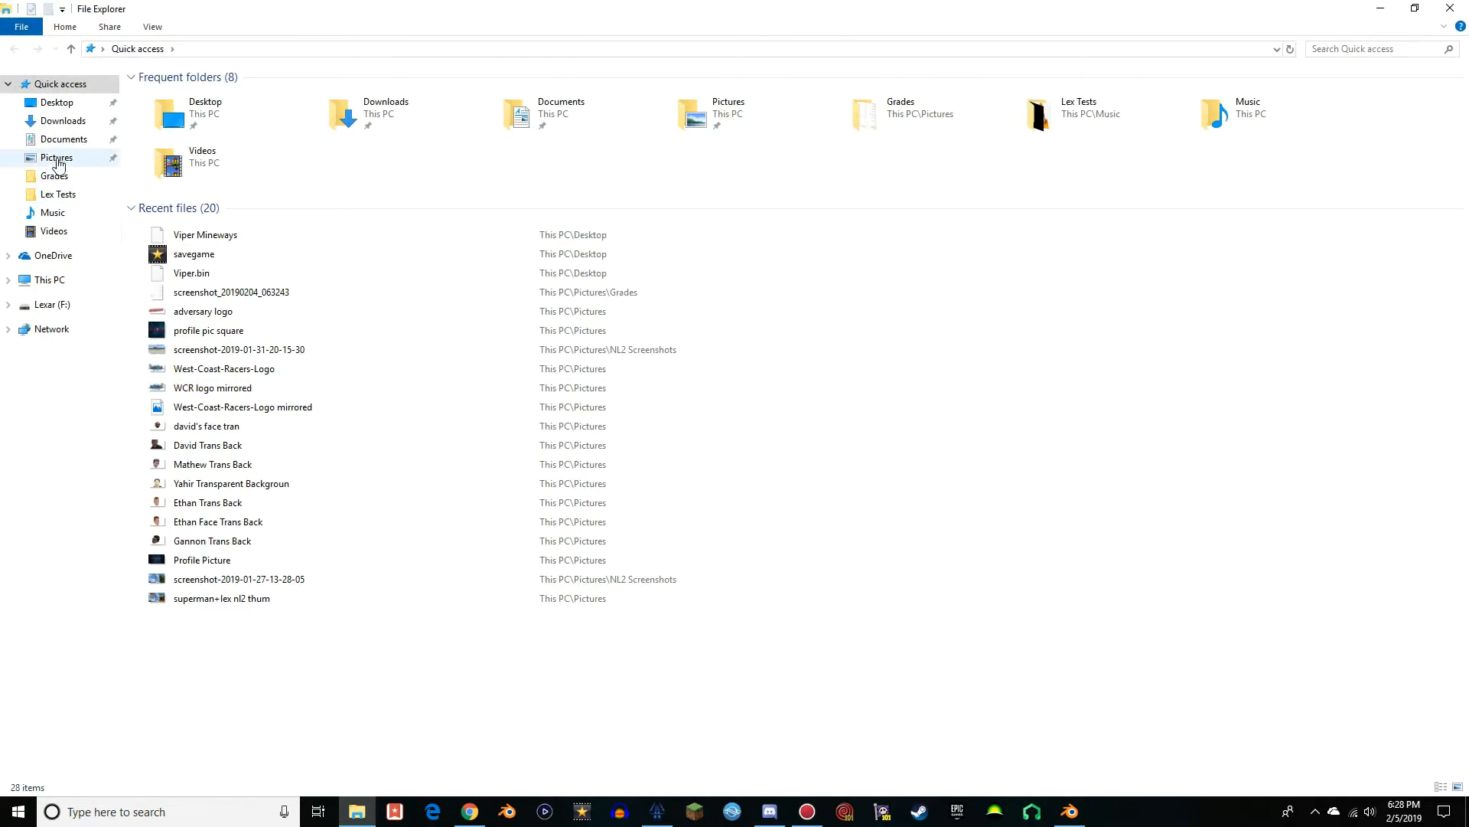
click(65, 138)
double_click(198, 127)
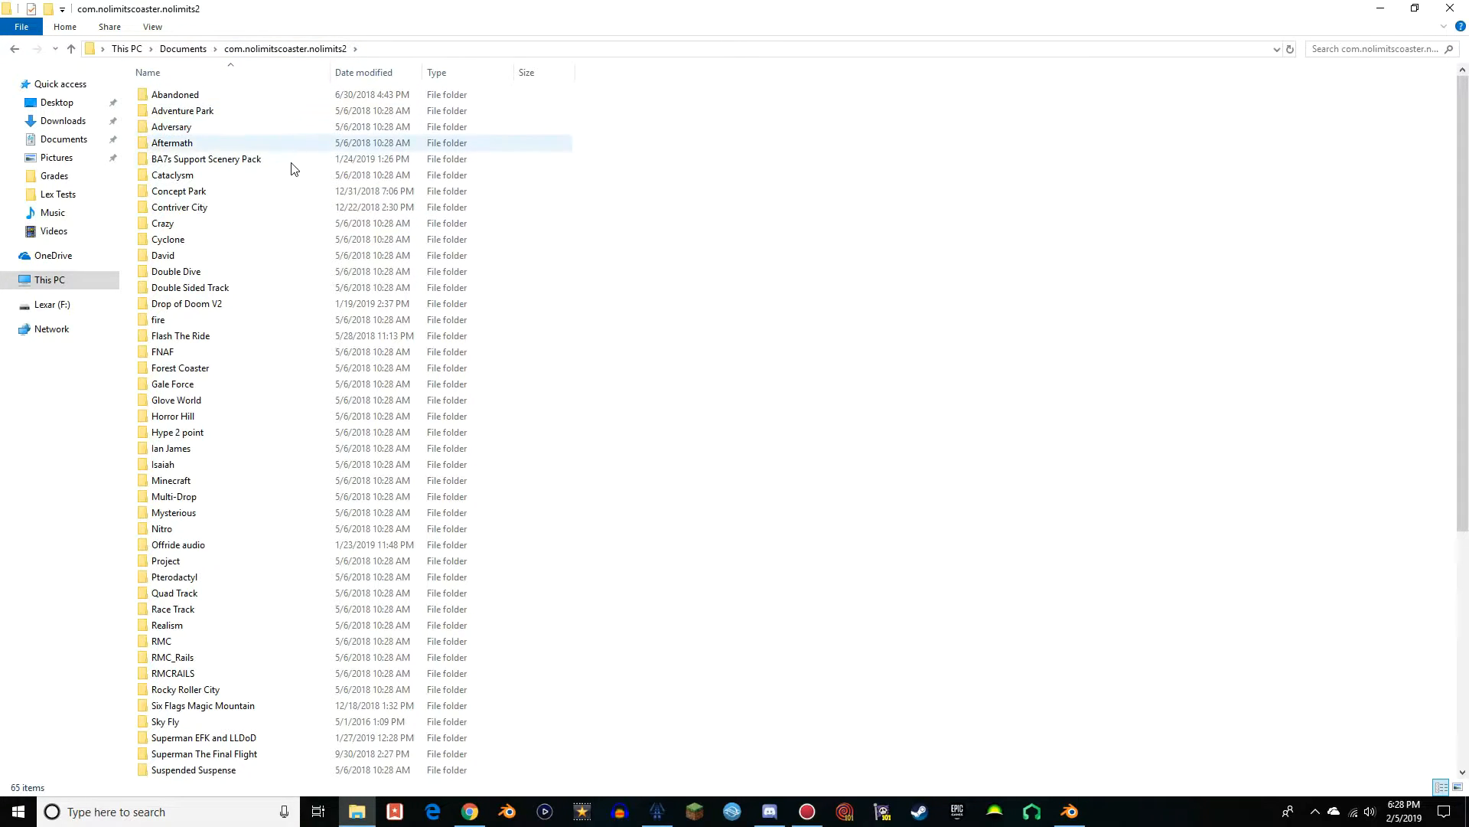
scroll(289, 176, down, 7)
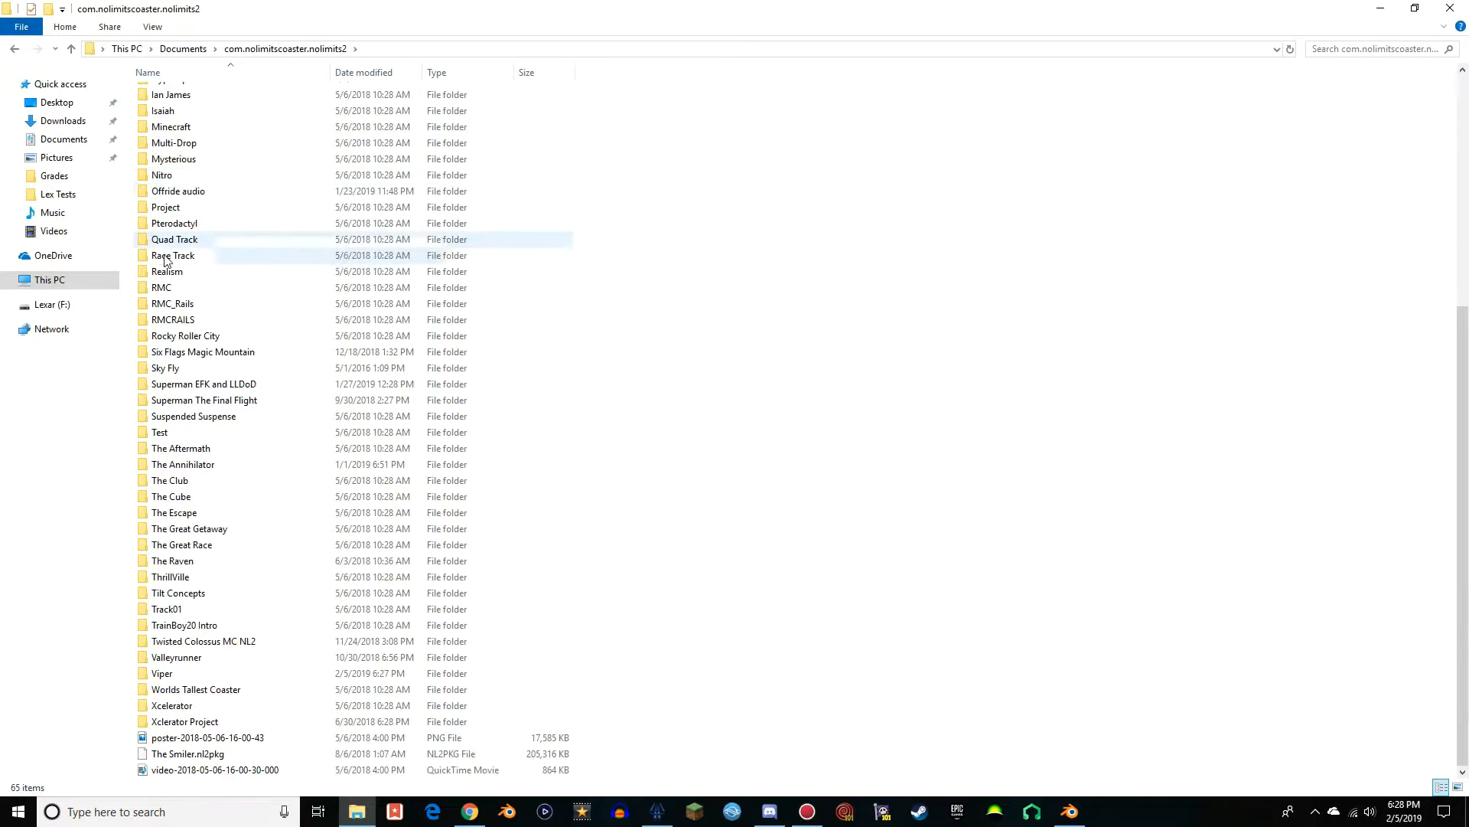
double_click(163, 673)
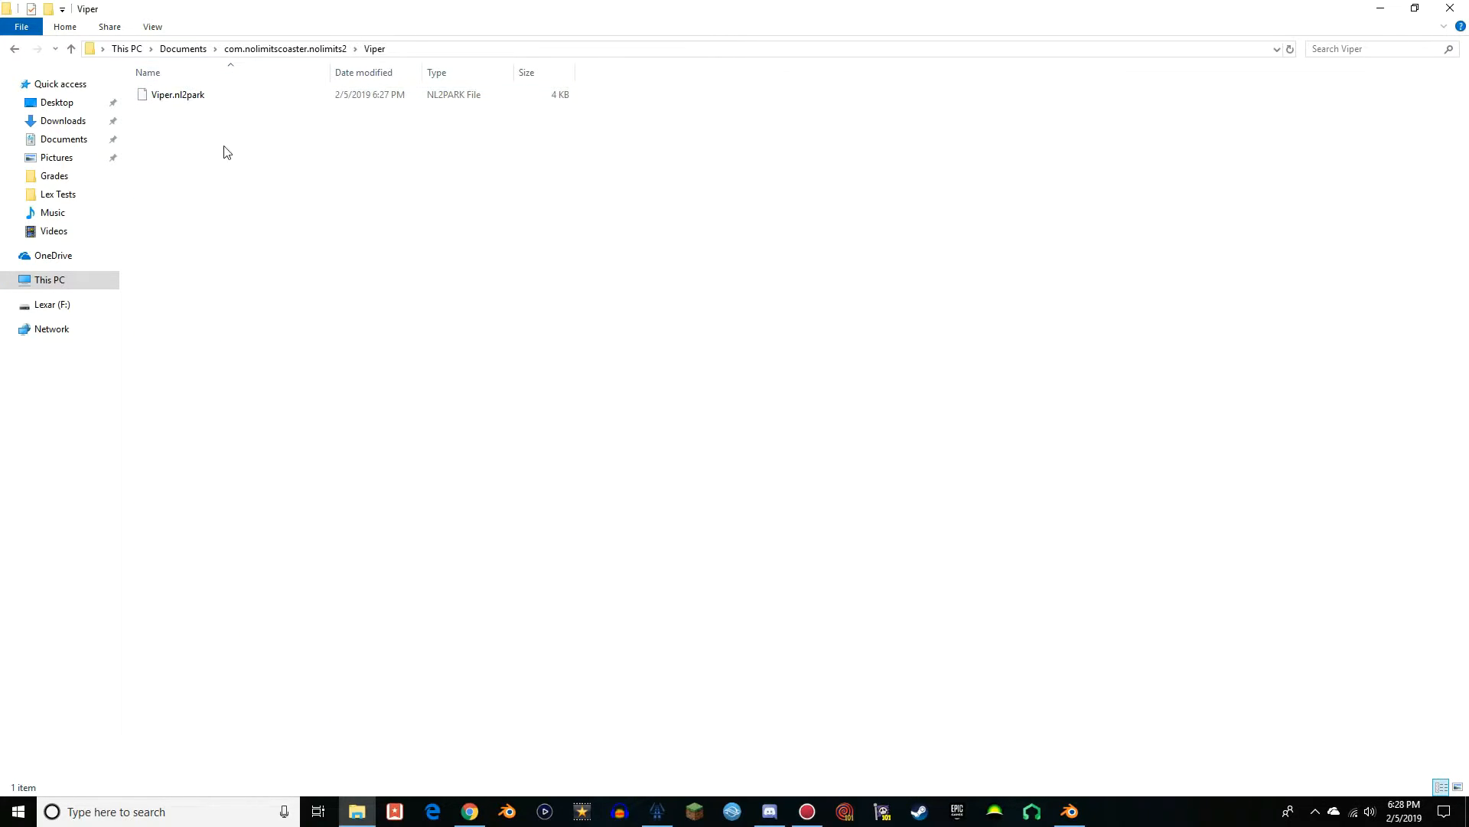
right_click(208, 271)
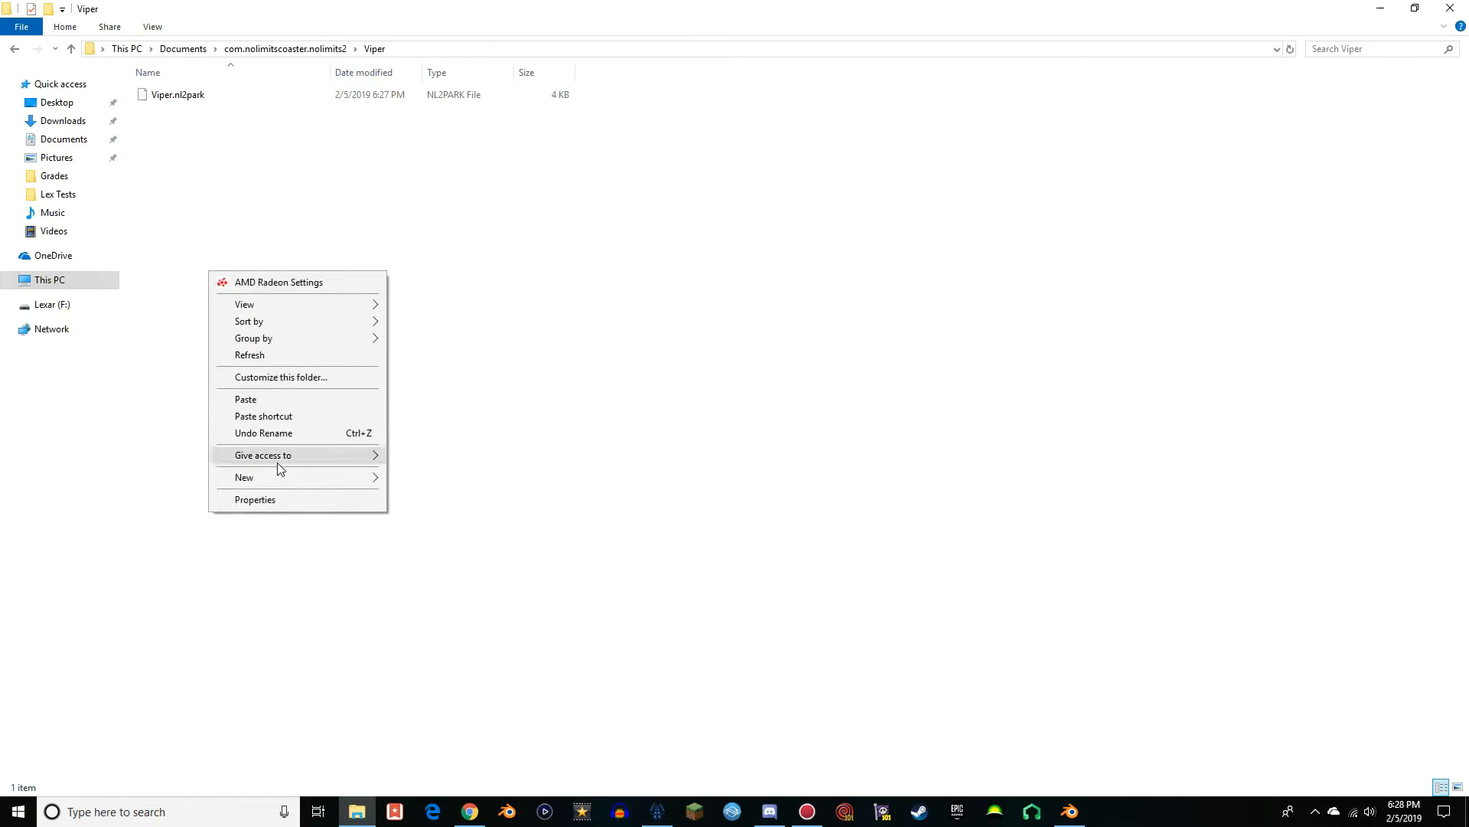
click(246, 399)
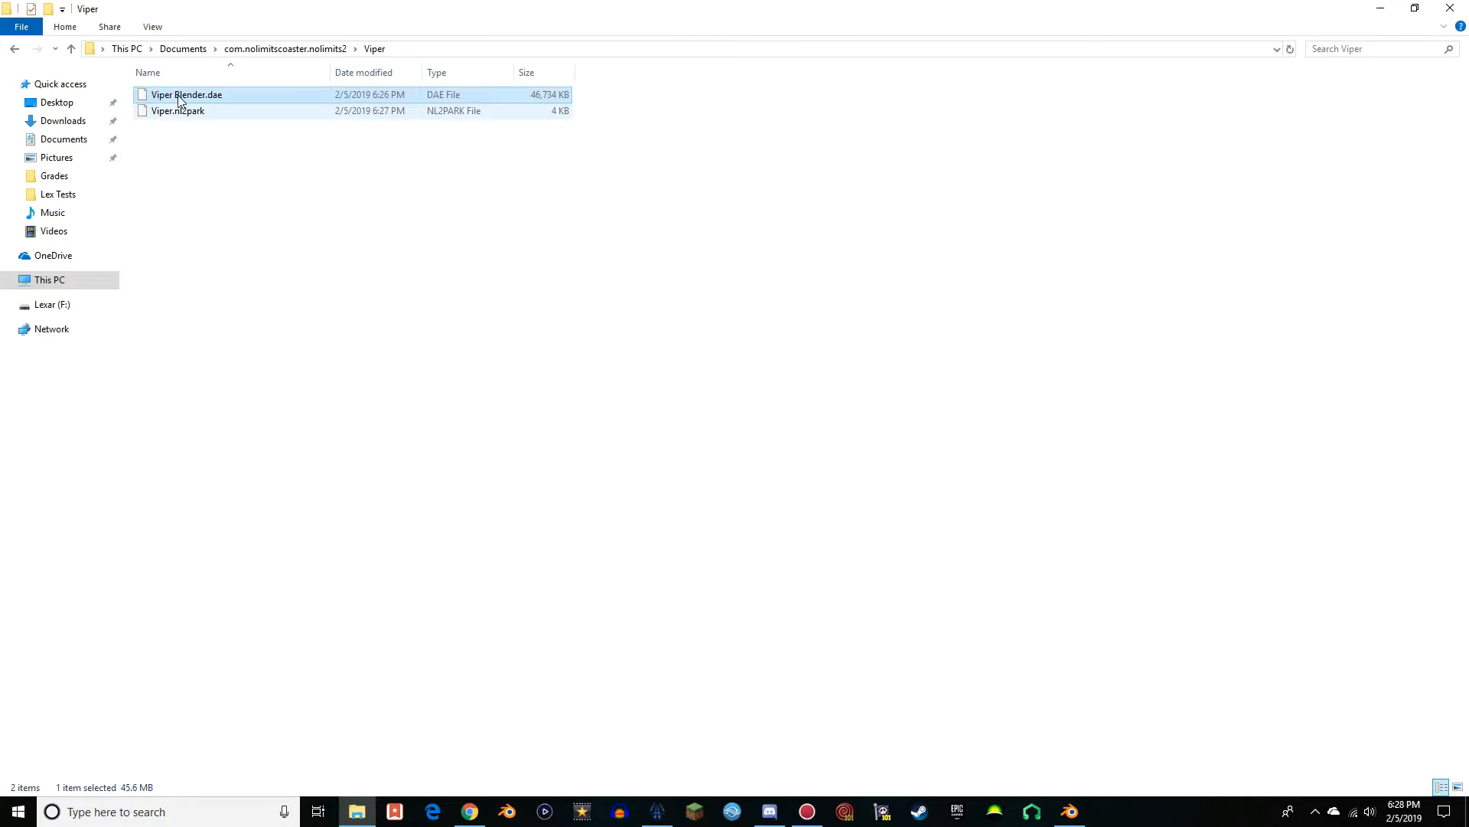
click(1394, 10)
Return to NoLimits 2 and create a new scene object file named Viper in the NL2SCO Editor
click(657, 812)
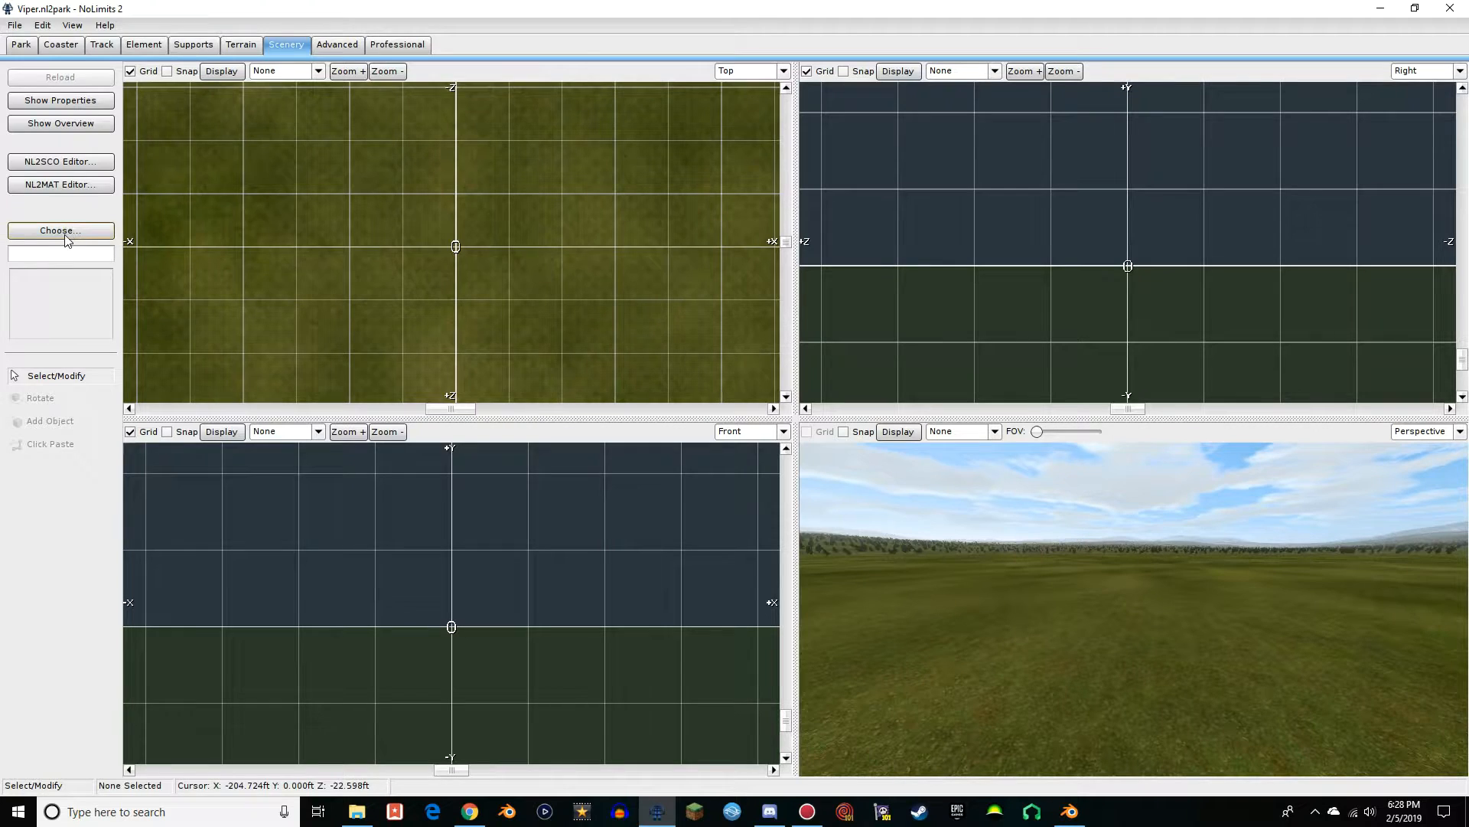
click(39, 162)
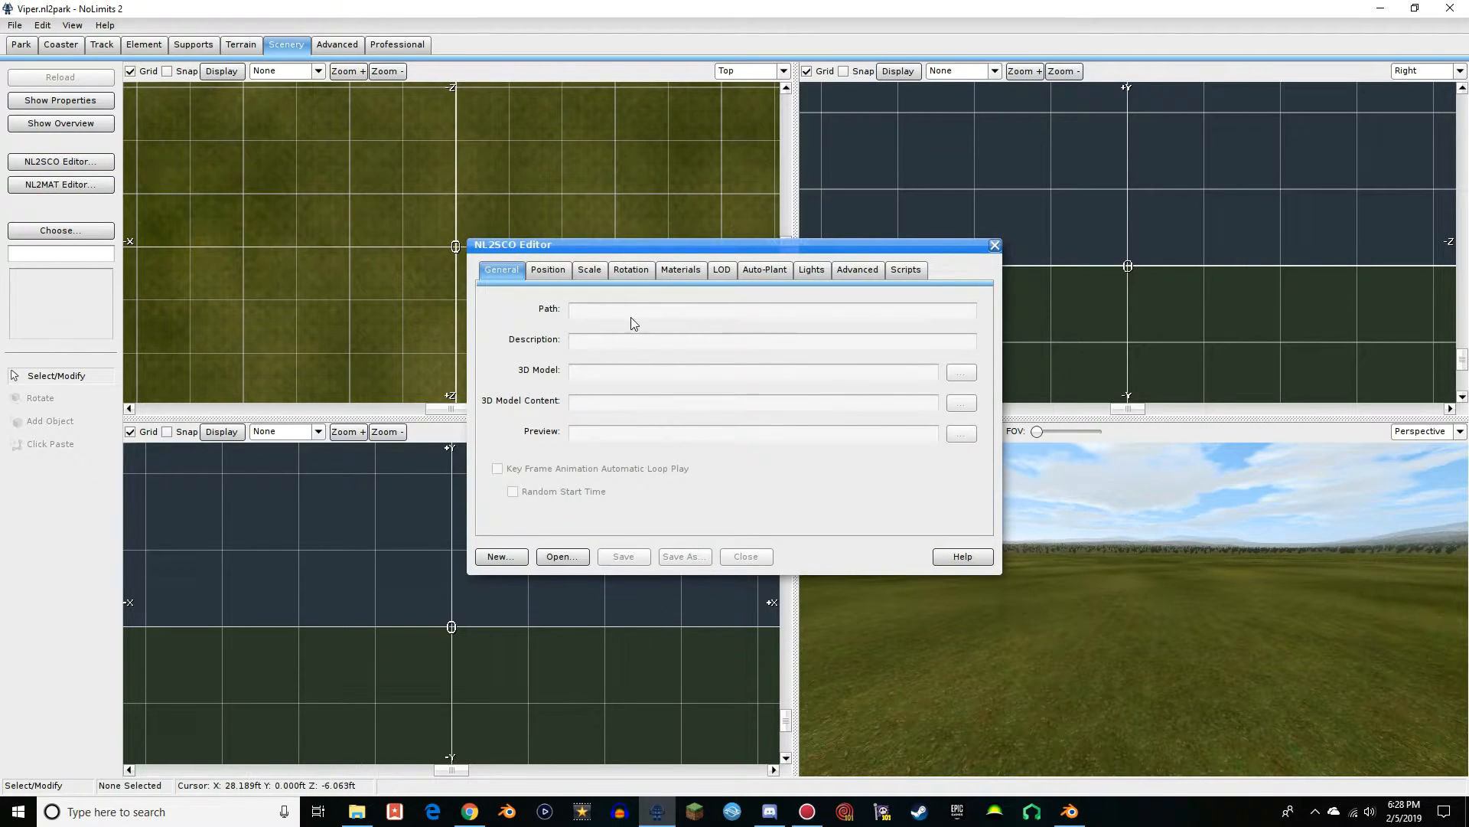
click(501, 556)
drag(663, 509, 619, 512)
text(Viper.nl2sco)
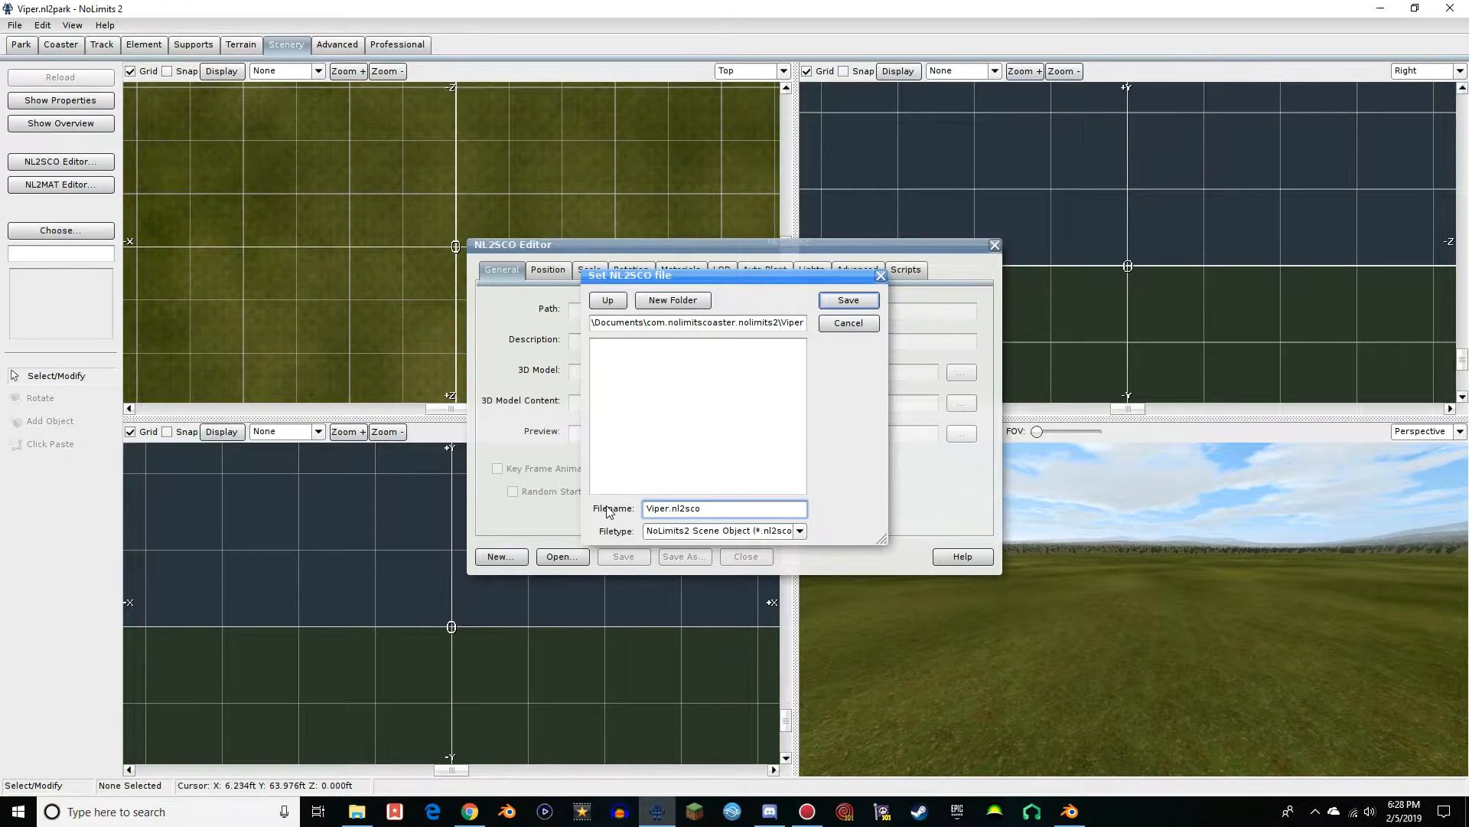
click(848, 300)
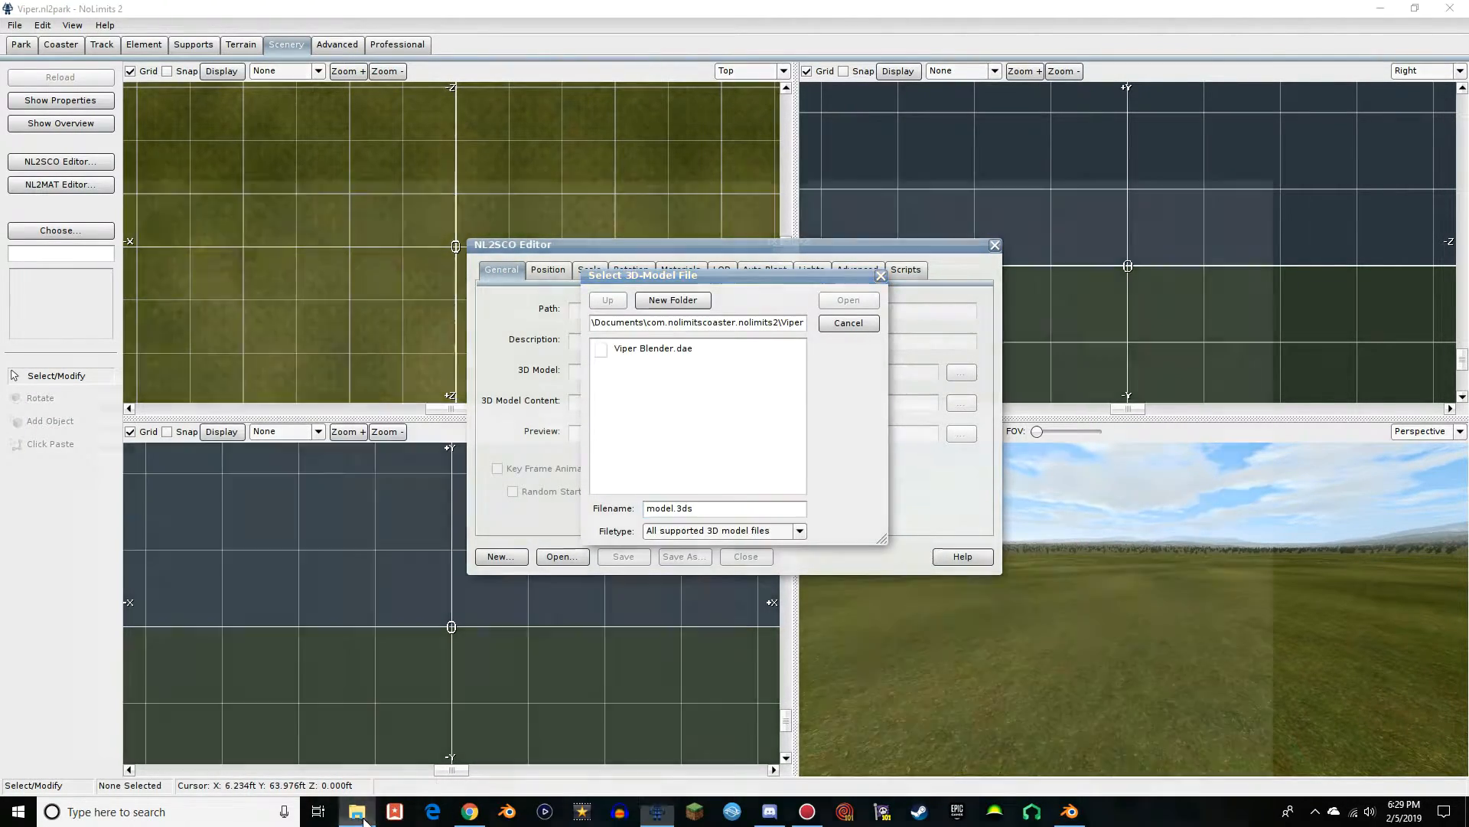
Check the Viper folder in File Explorer and assign Viper Blender.dae as the scene object's 3D model
click(356, 811)
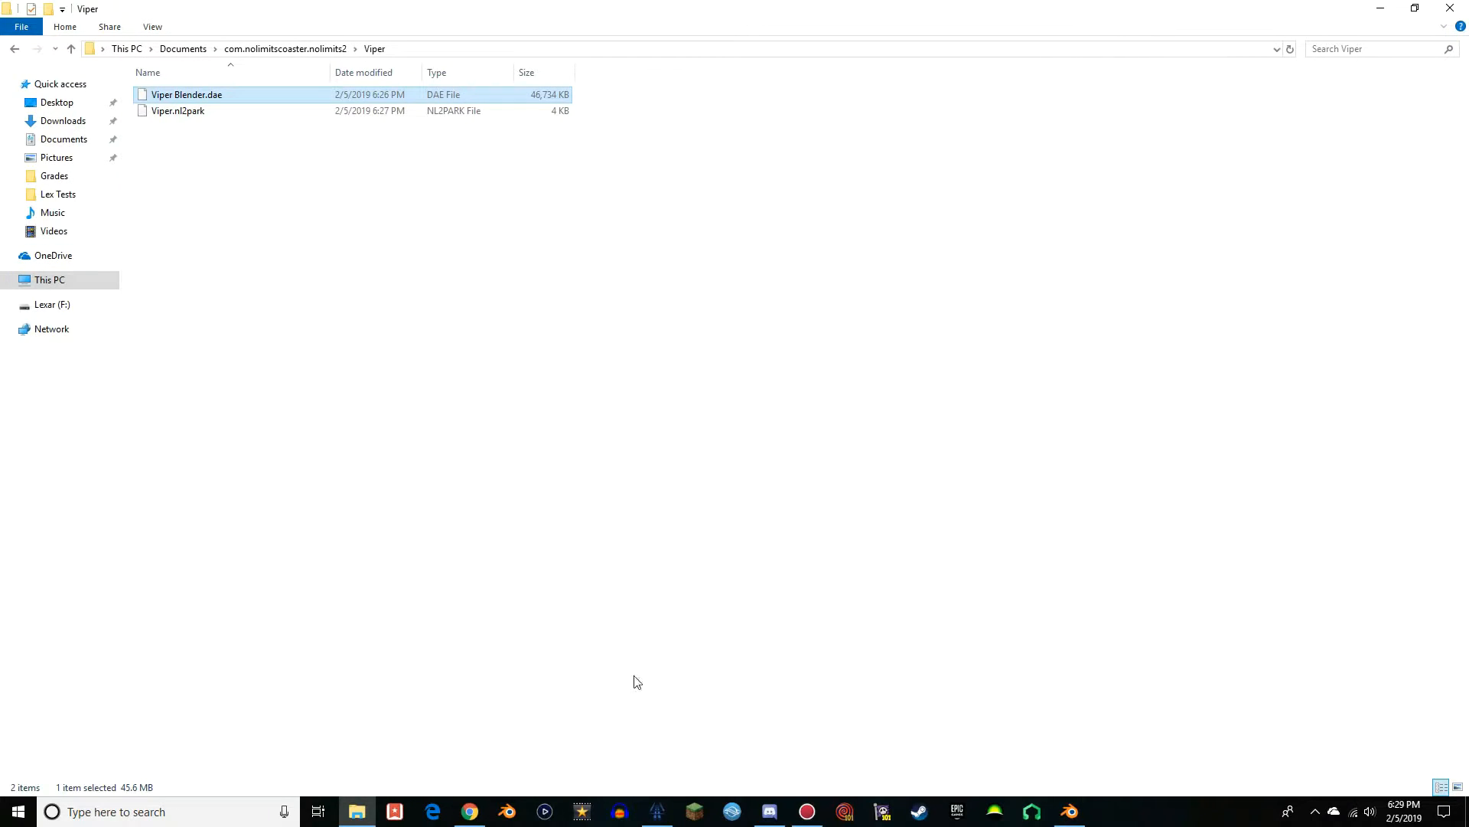
click(656, 811)
double_click(648, 349)
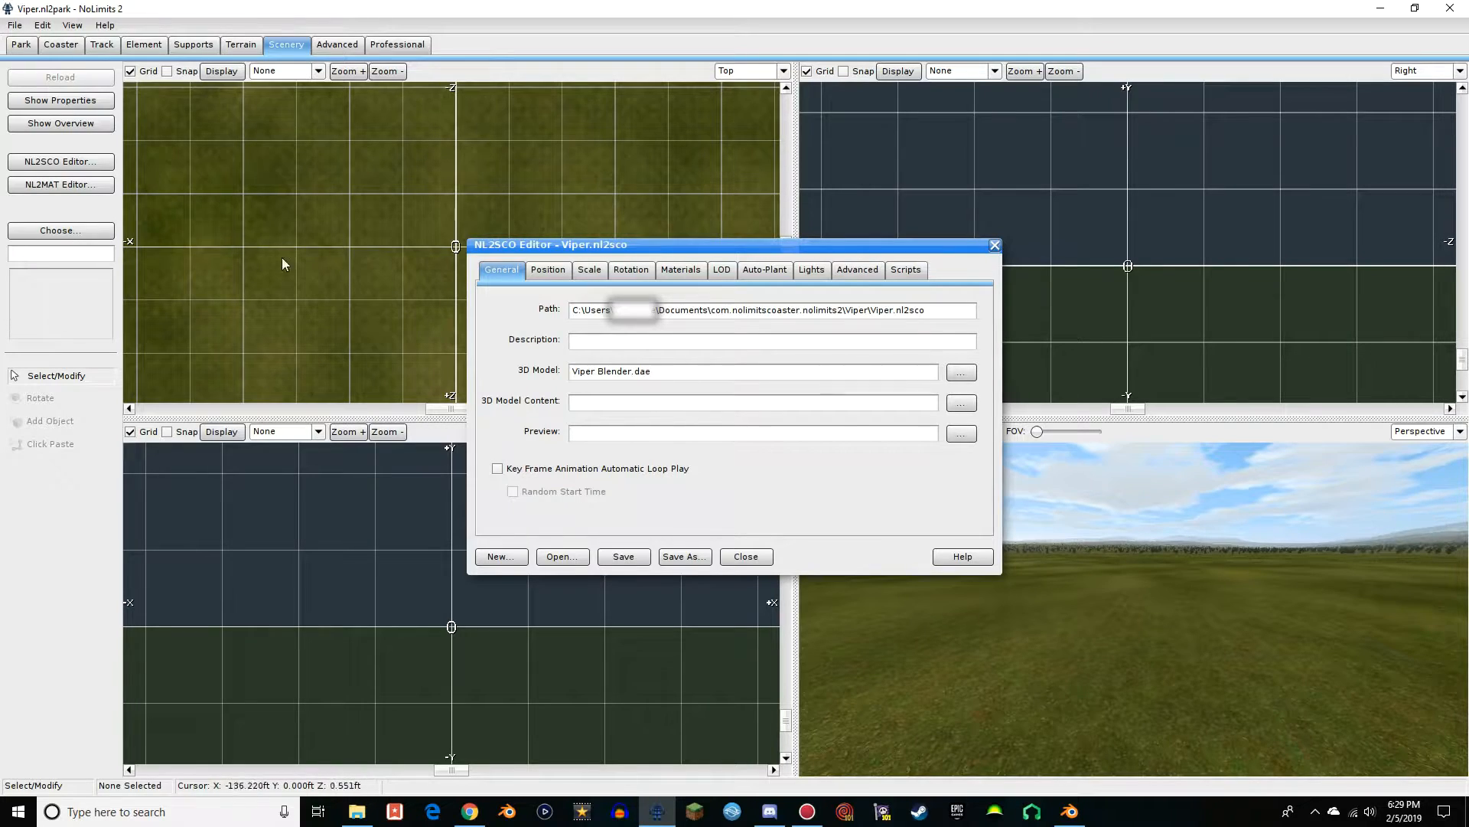
Switch to Blender, compare the model without and with its textures, and return to NoLimits 2
key(alt+Tab)
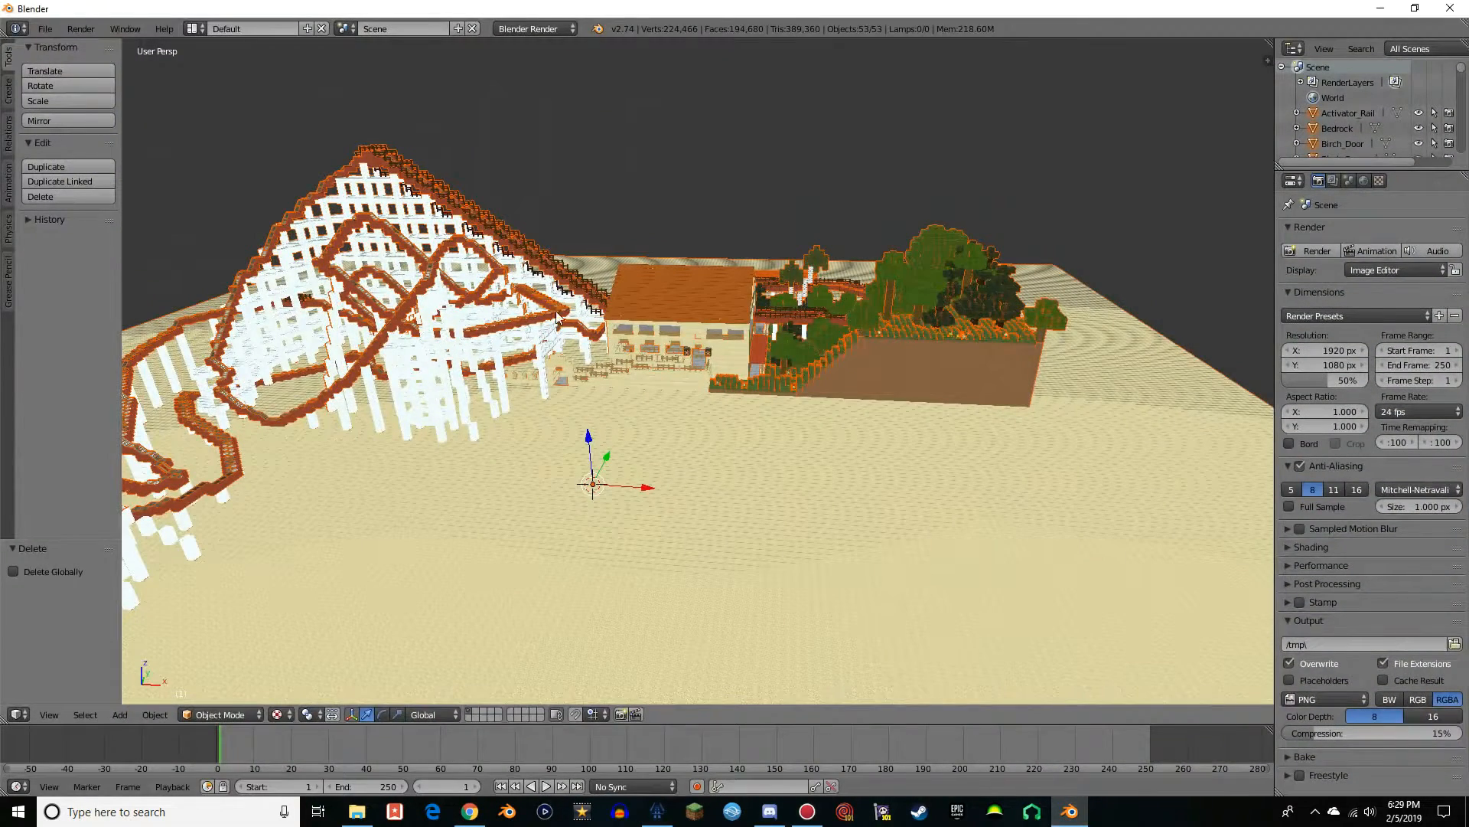
click(276, 714)
click(306, 663)
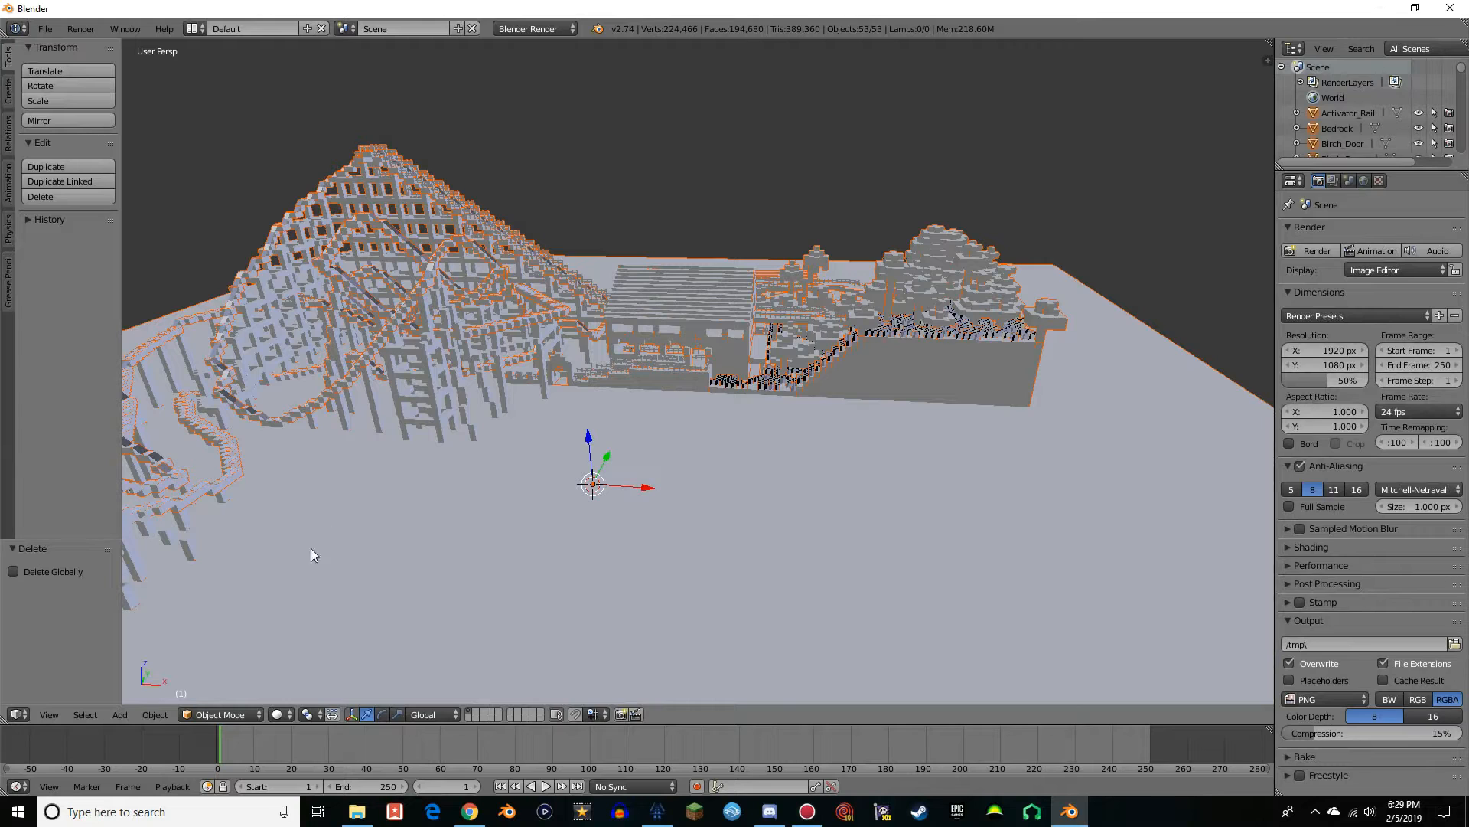
click(276, 714)
click(383, 647)
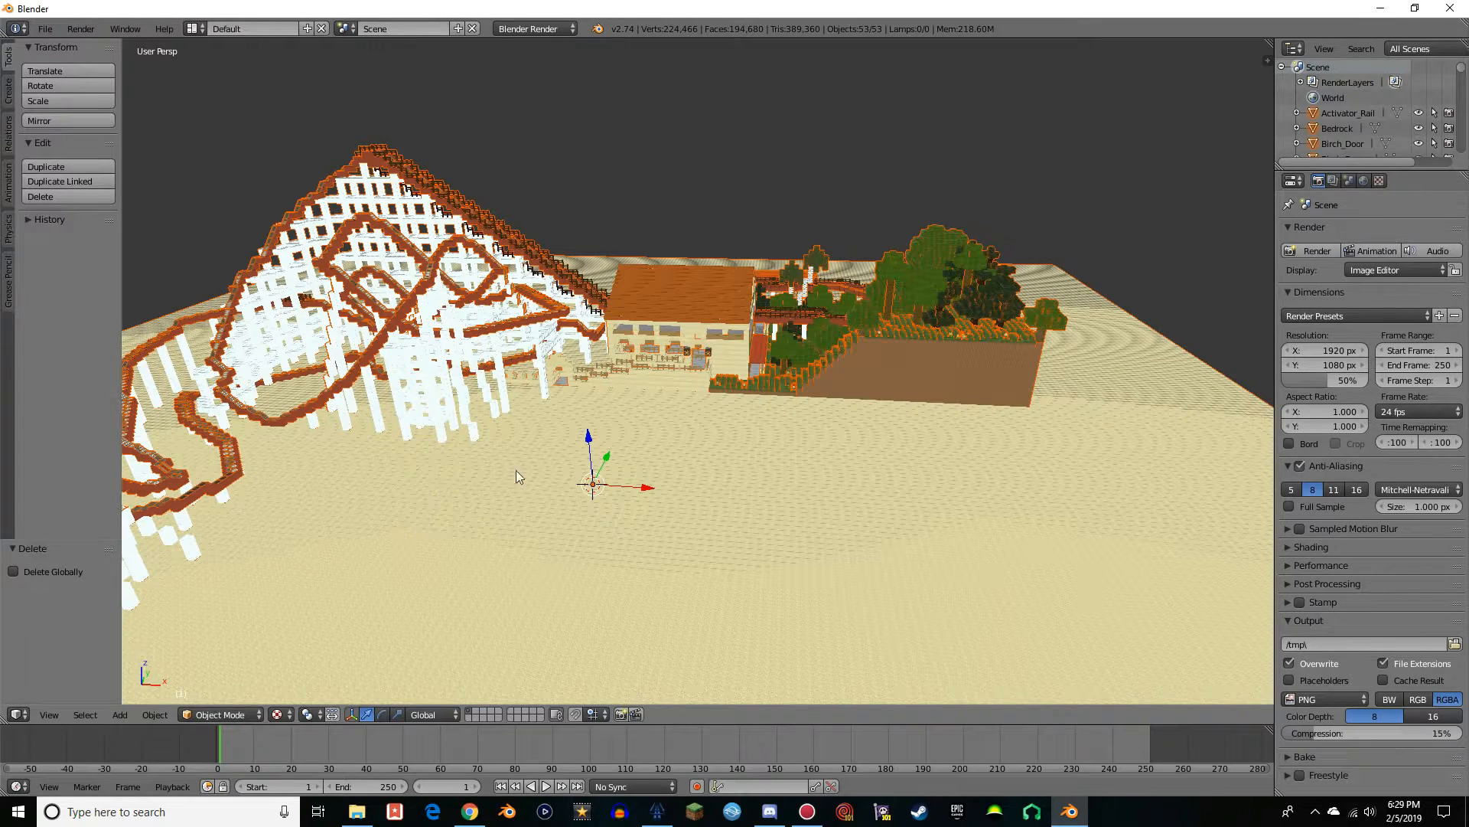
click(656, 811)
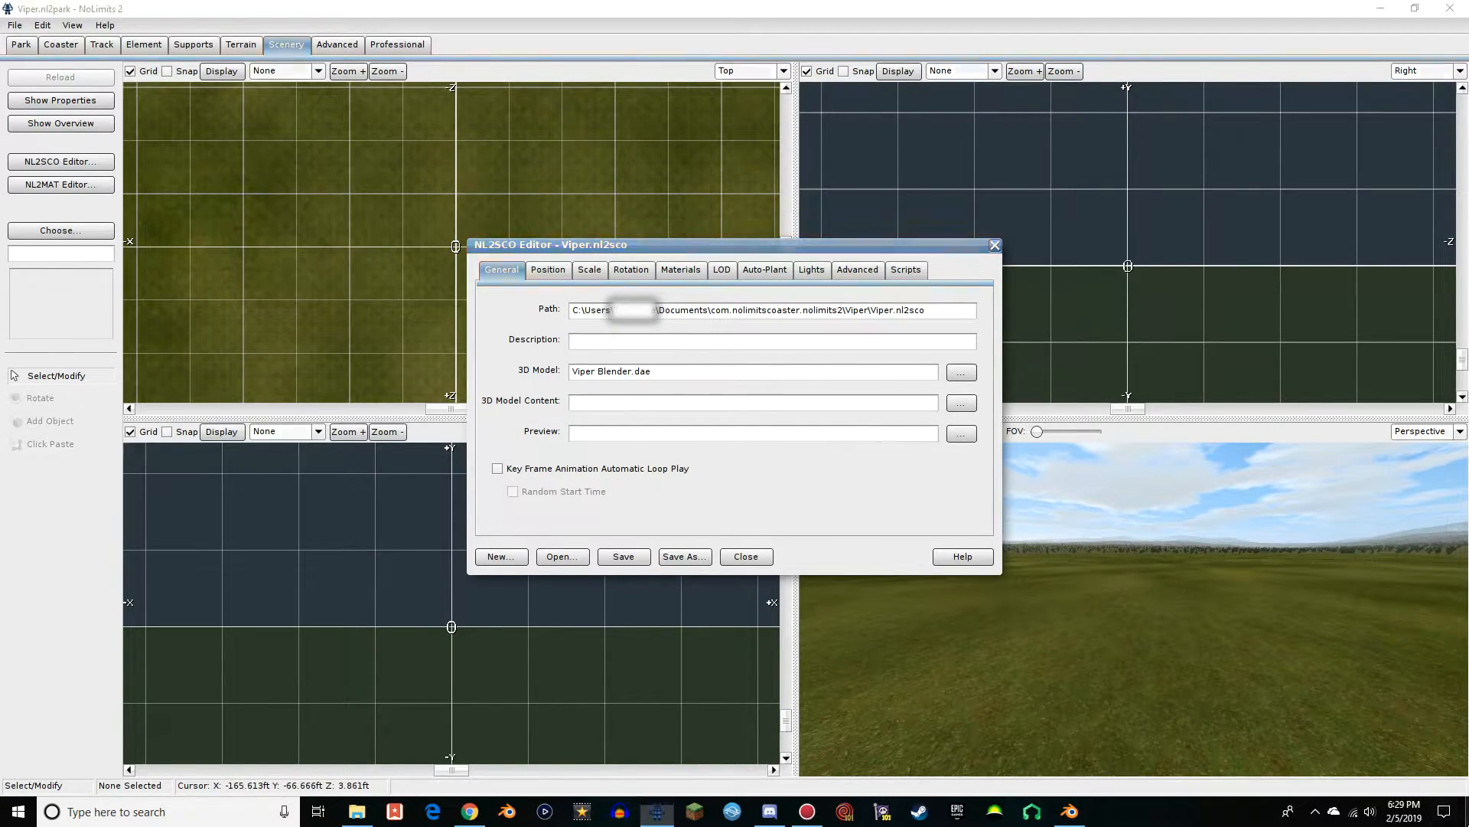
click(1467, 822)
click(656, 807)
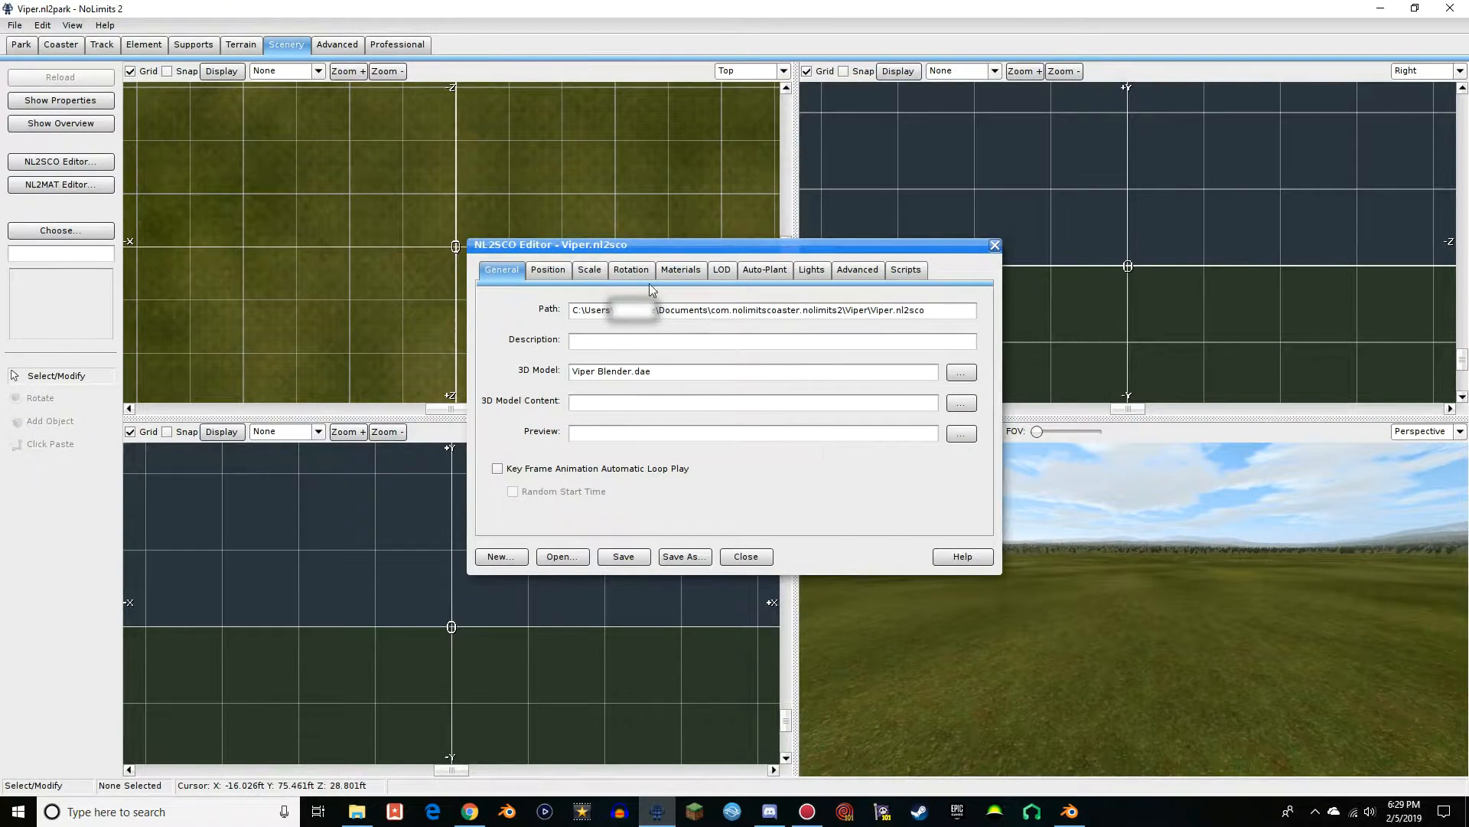
Examine the full list of materials belonging to the Viper scene object
click(681, 270)
scroll(579, 338, down, 5)
scroll(594, 414, up, 5)
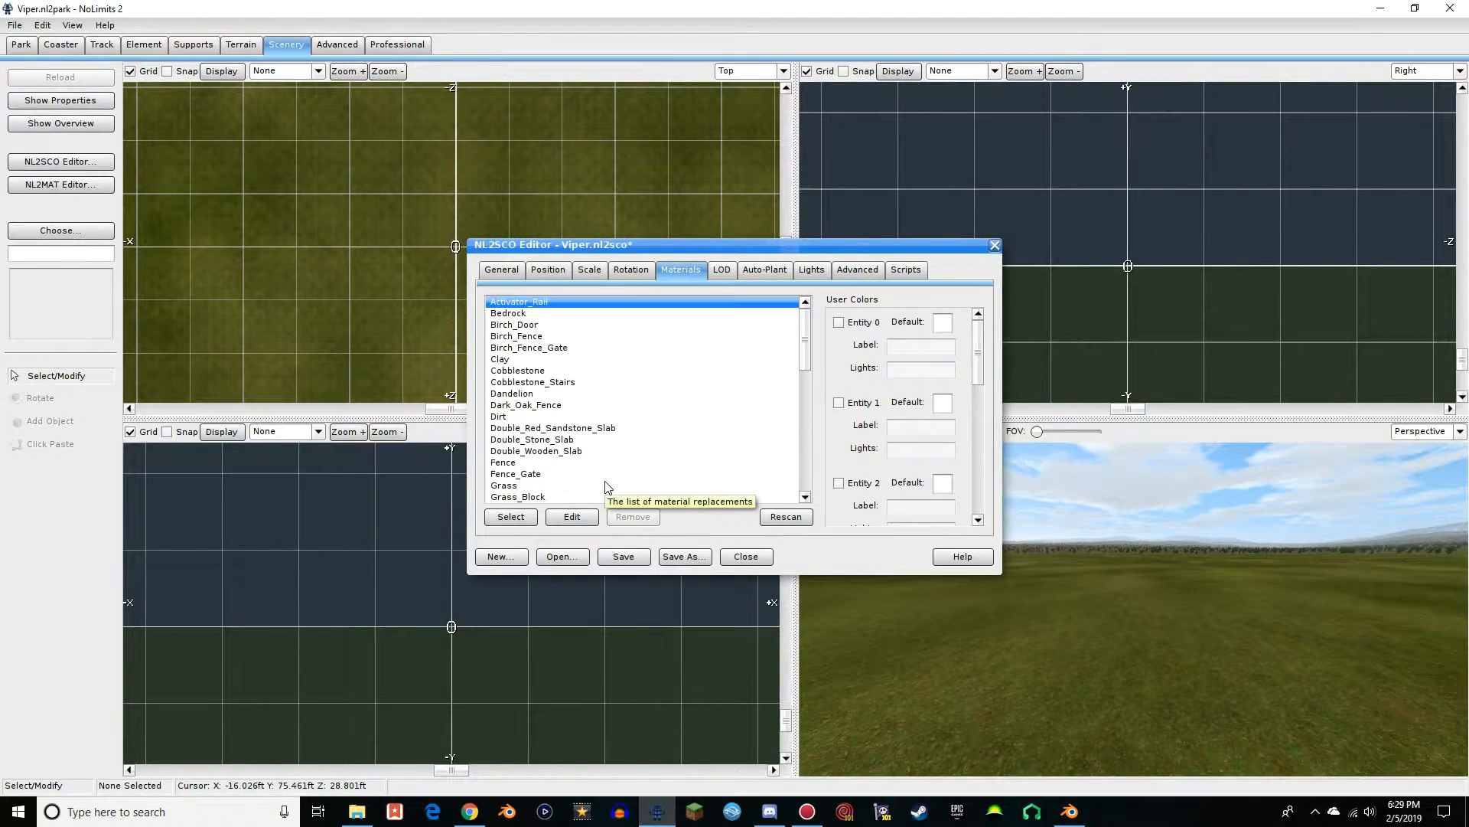
click(504, 271)
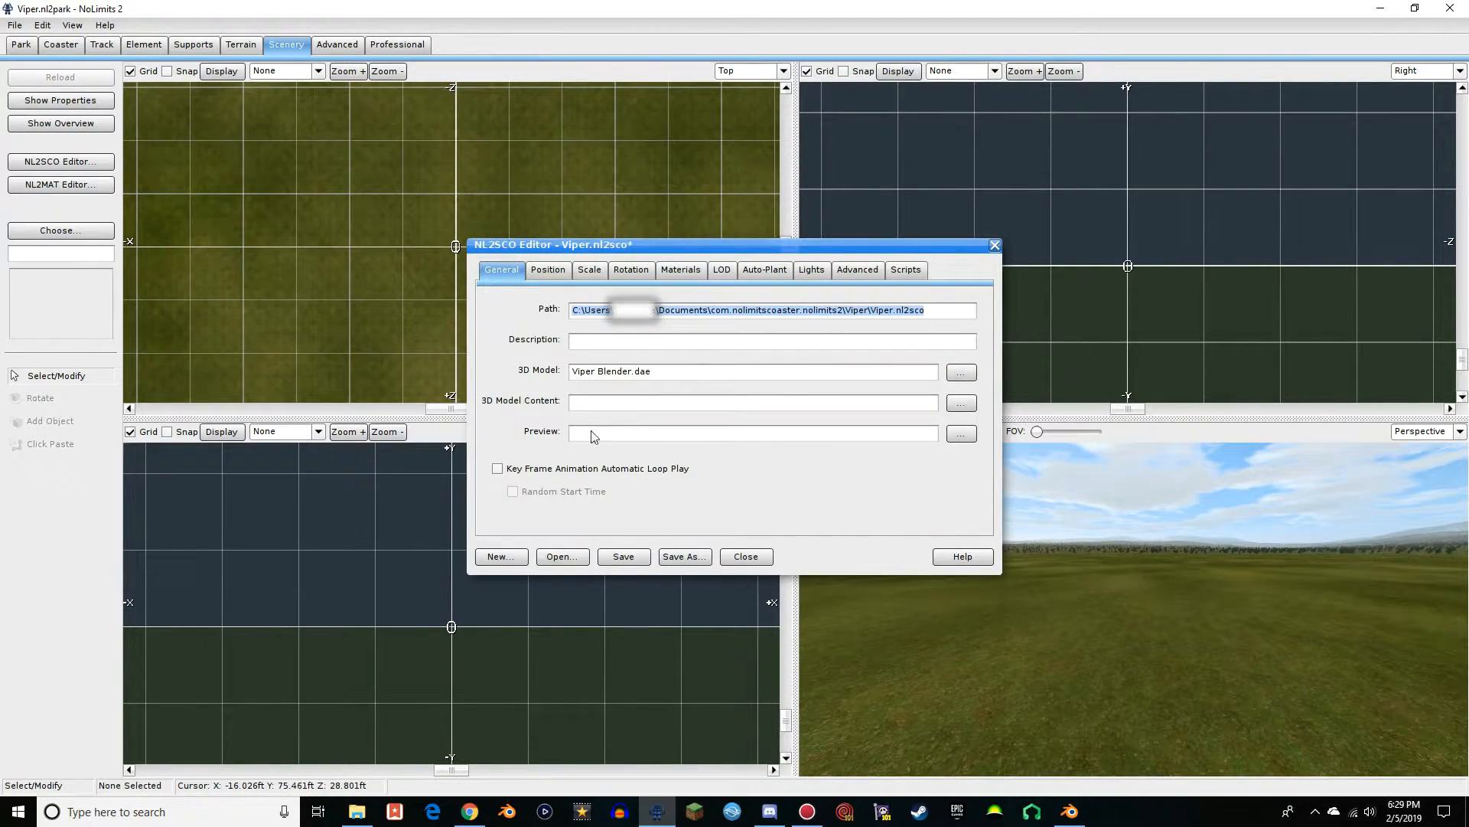
click(676, 271)
scroll(602, 405, down, 10)
scroll(602, 413, up, 8)
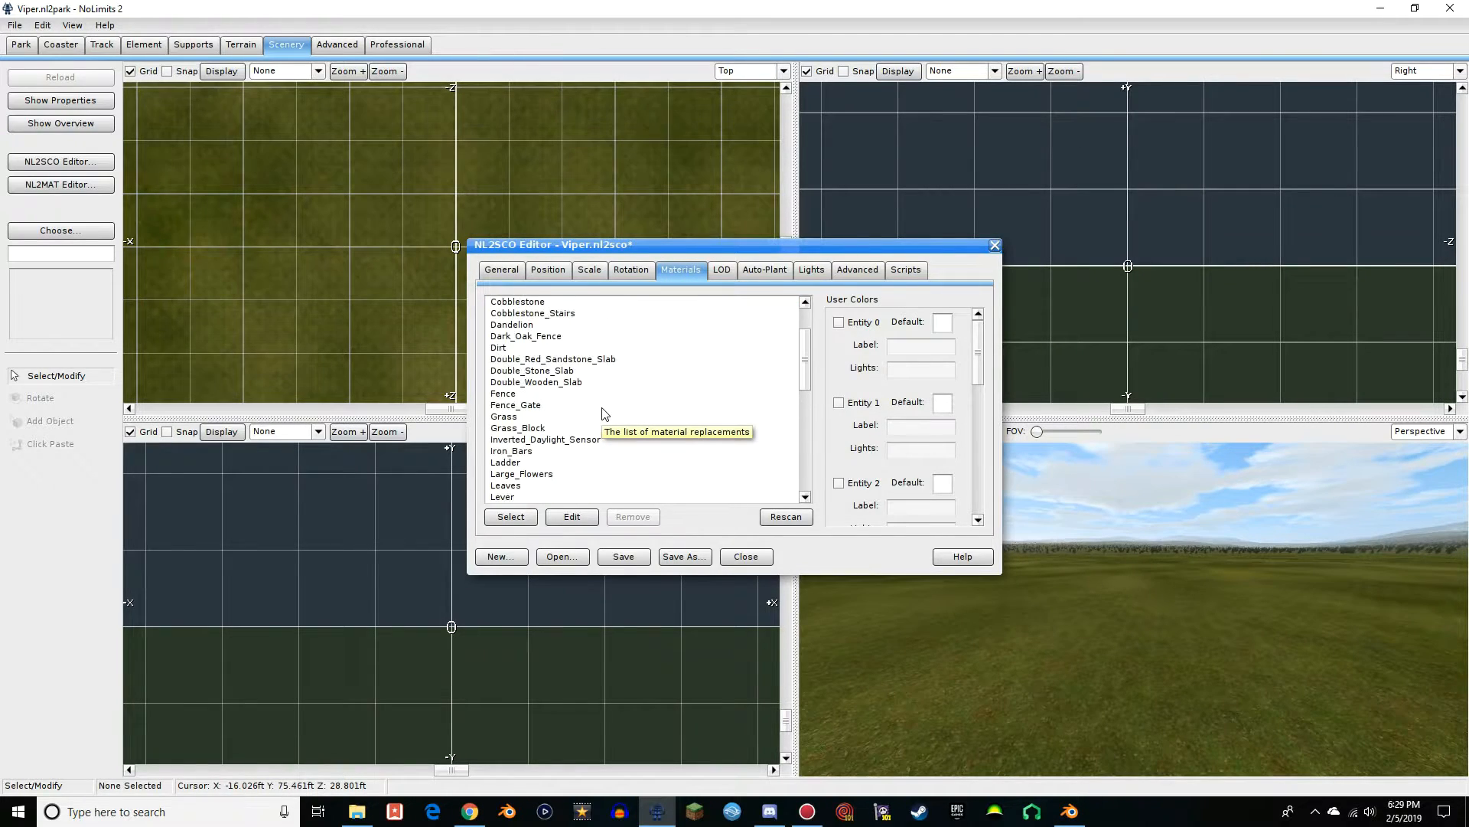
scroll(603, 413, down, 12)
scroll(602, 414, up, 12)
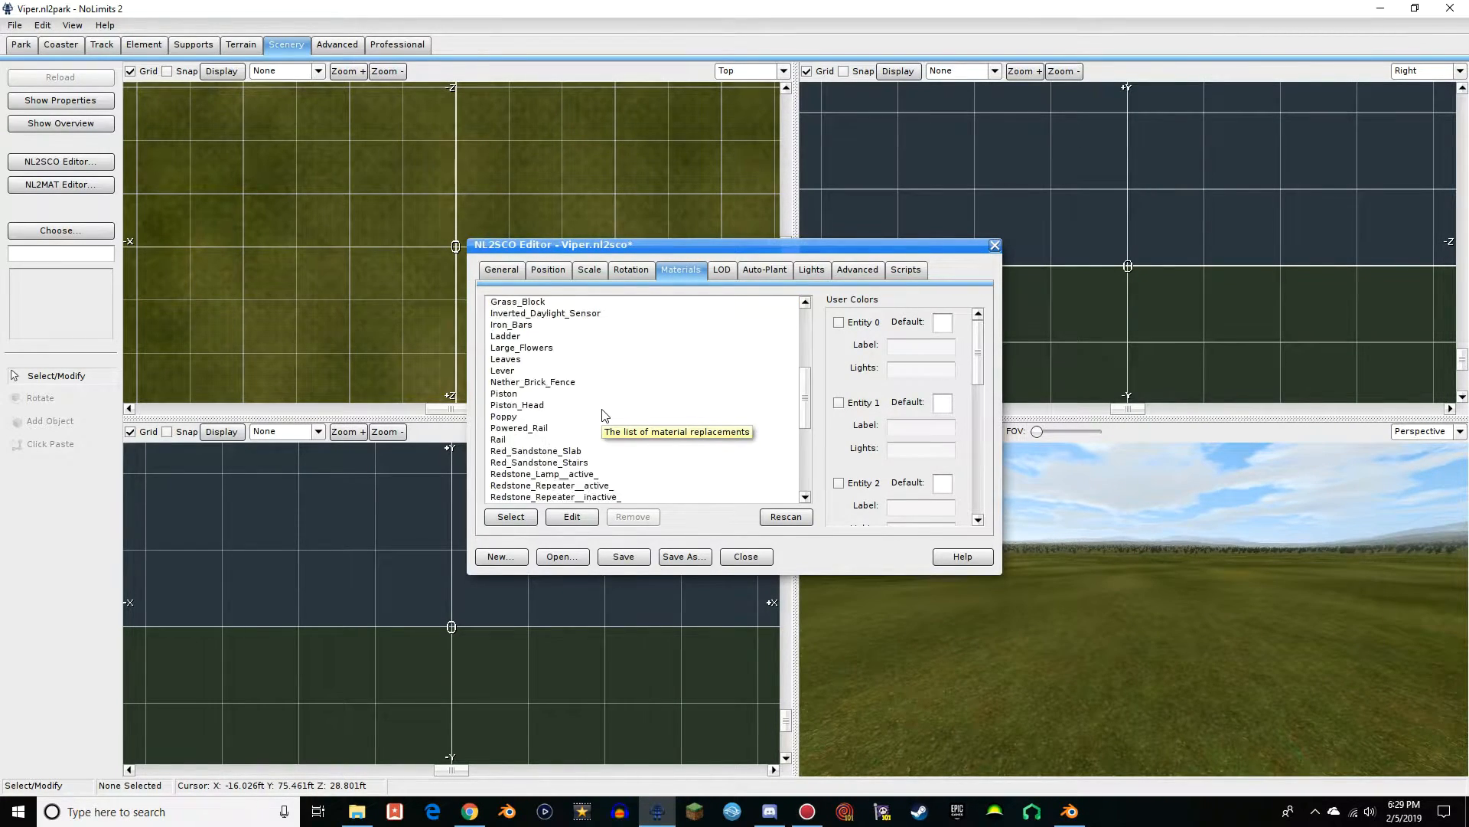
scroll(603, 414, down, 10)
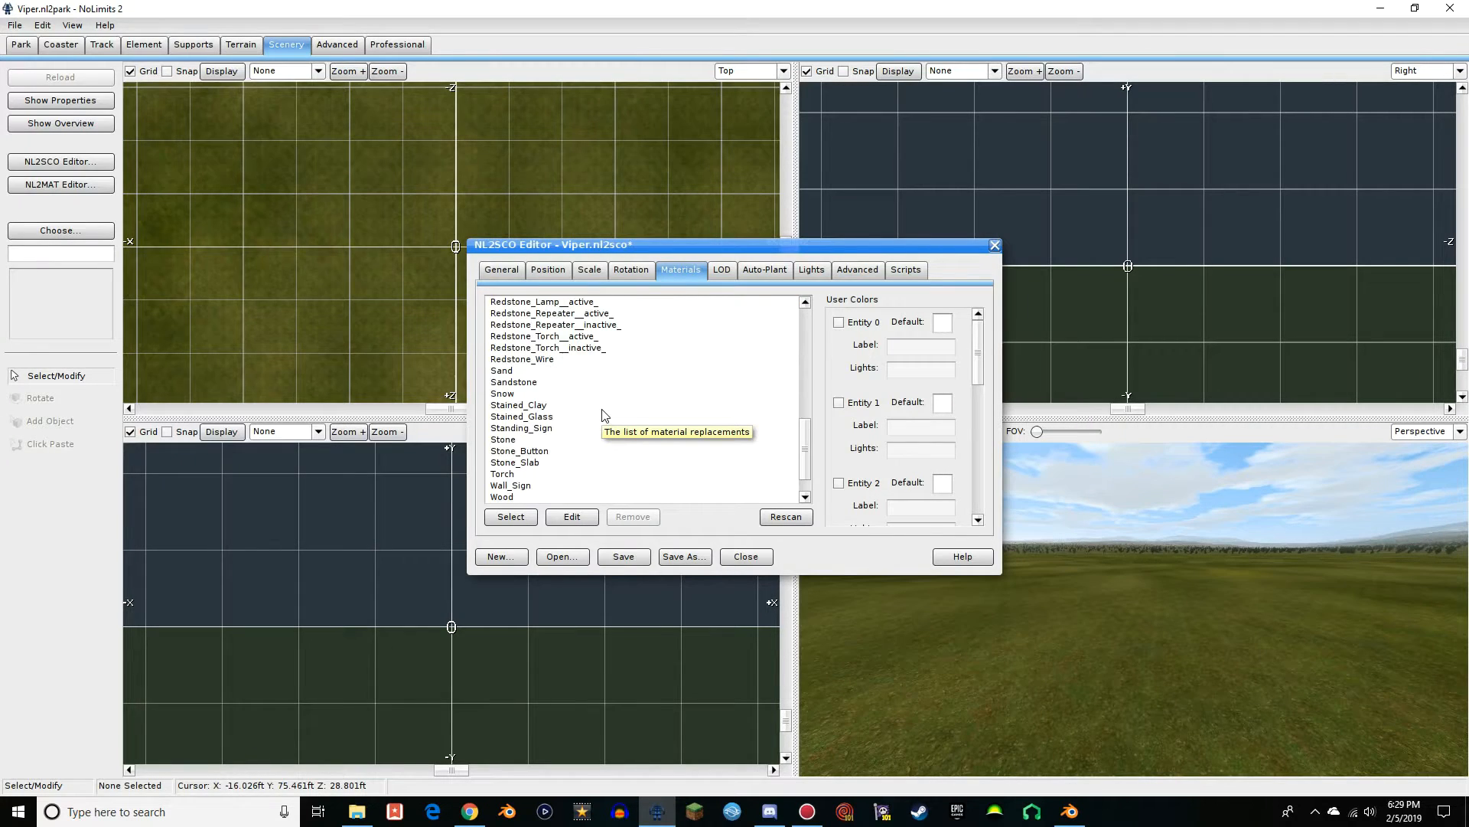
scroll(602, 414, up, 10)
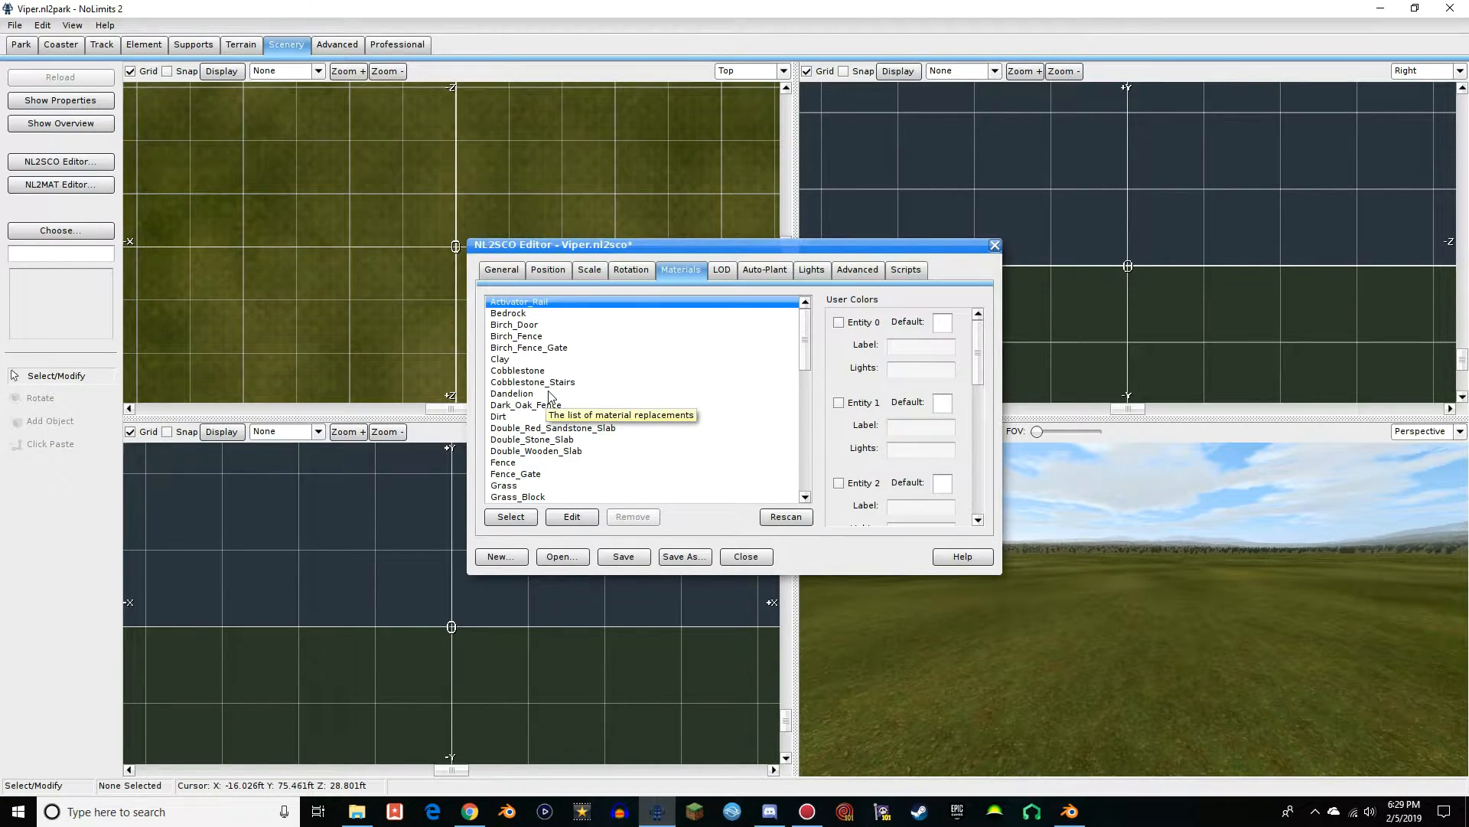
scroll(551, 396, down, 15)
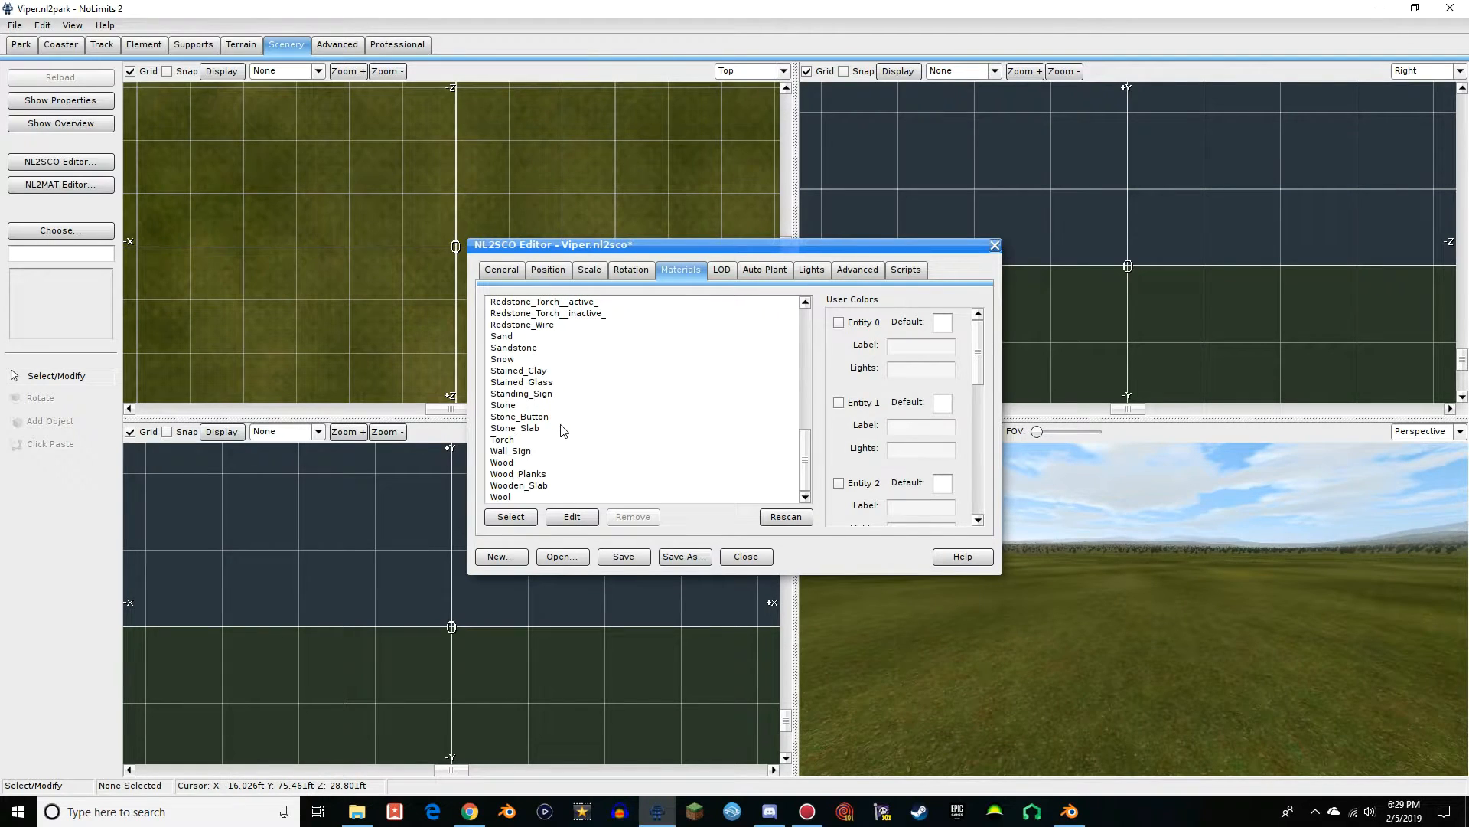
scroll(560, 431, up, 12)
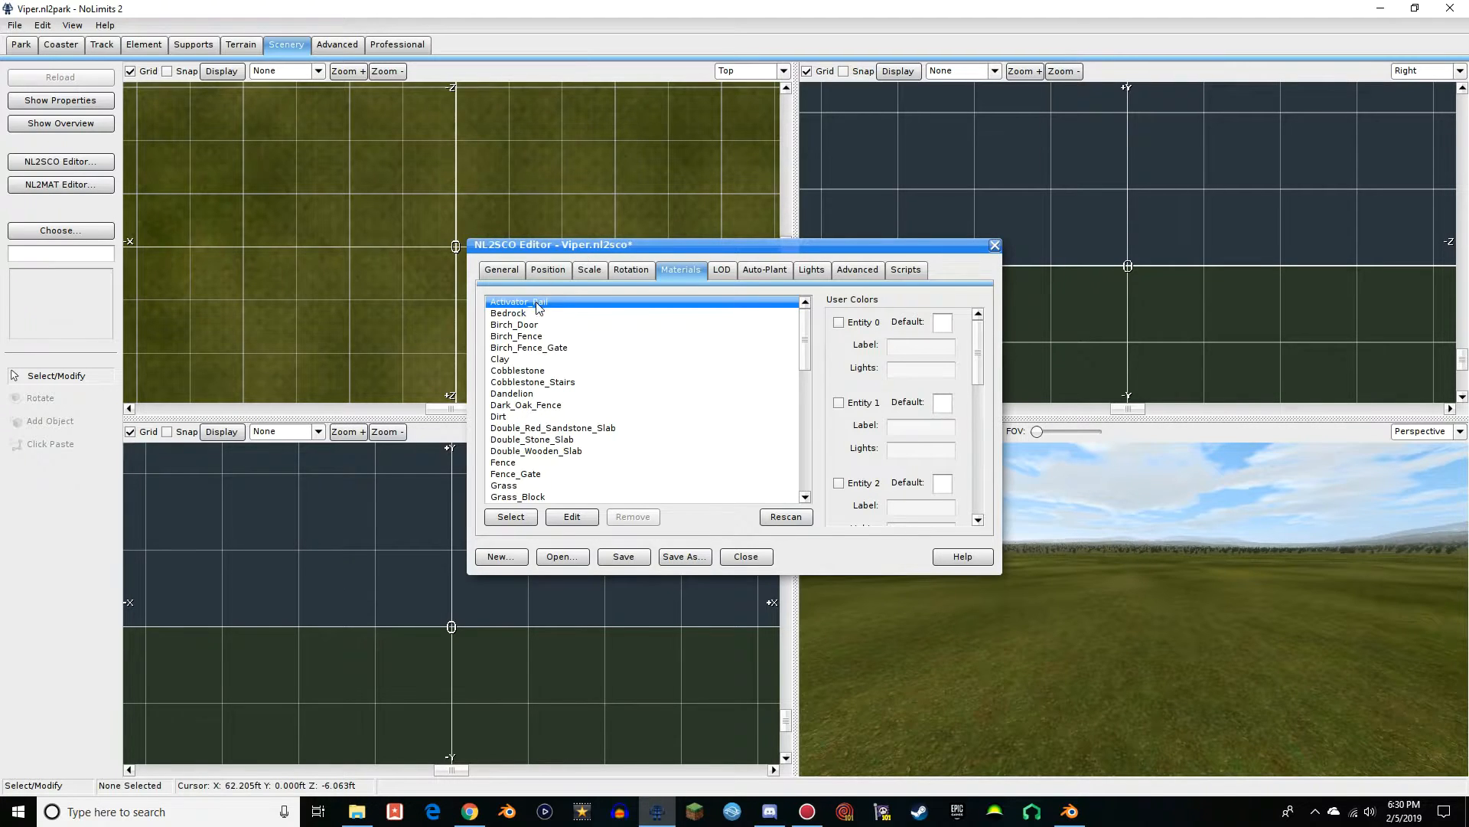
scroll(651, 386, down, 5)
scroll(642, 392, up, 6)
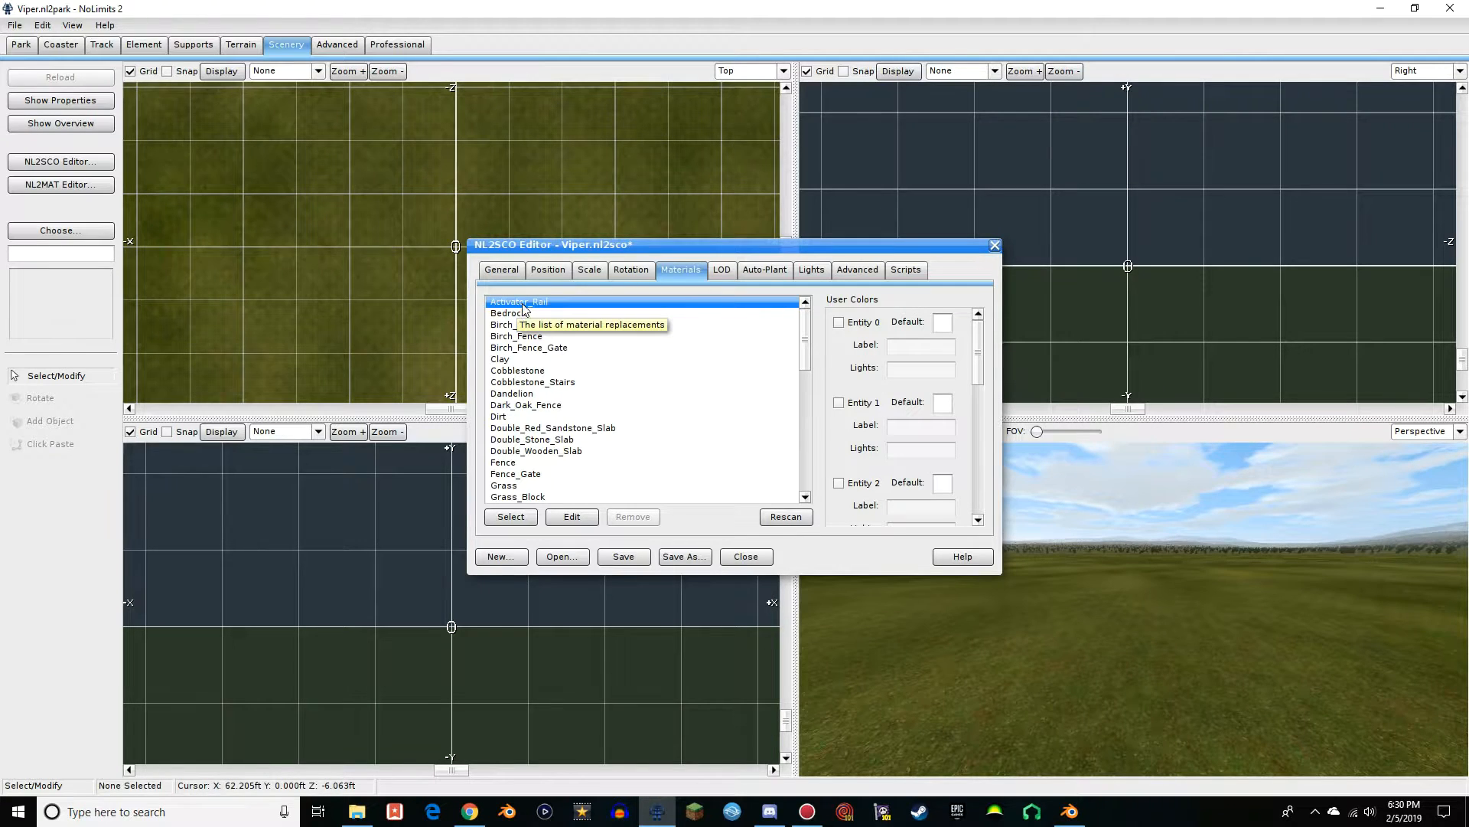
Create a material file named Viper Material for the Activator_Rail material and save it in the Viper folder
click(570, 516)
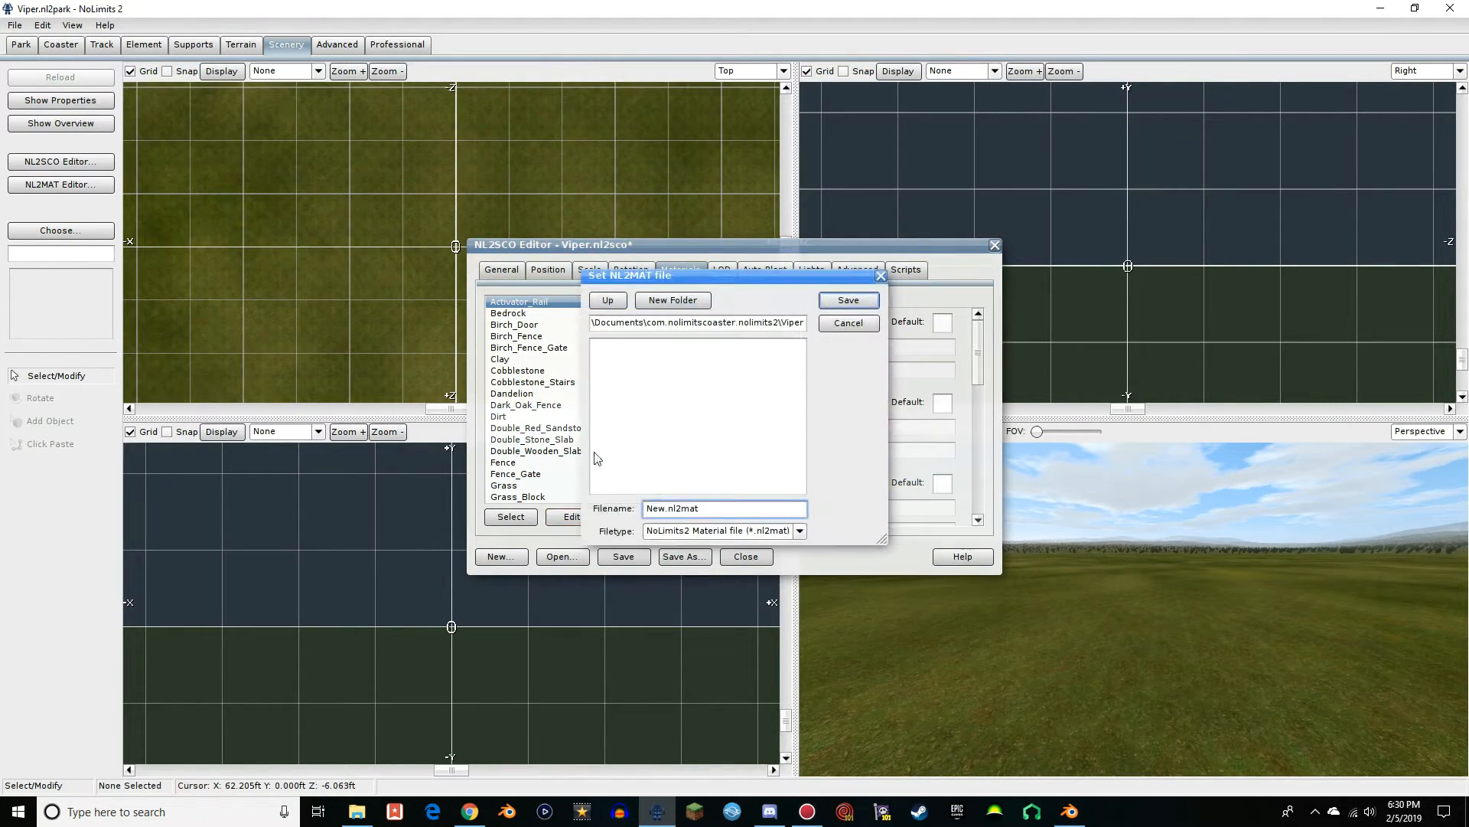
drag(665, 511, 621, 516)
text(Viper Material)
click(855, 304)
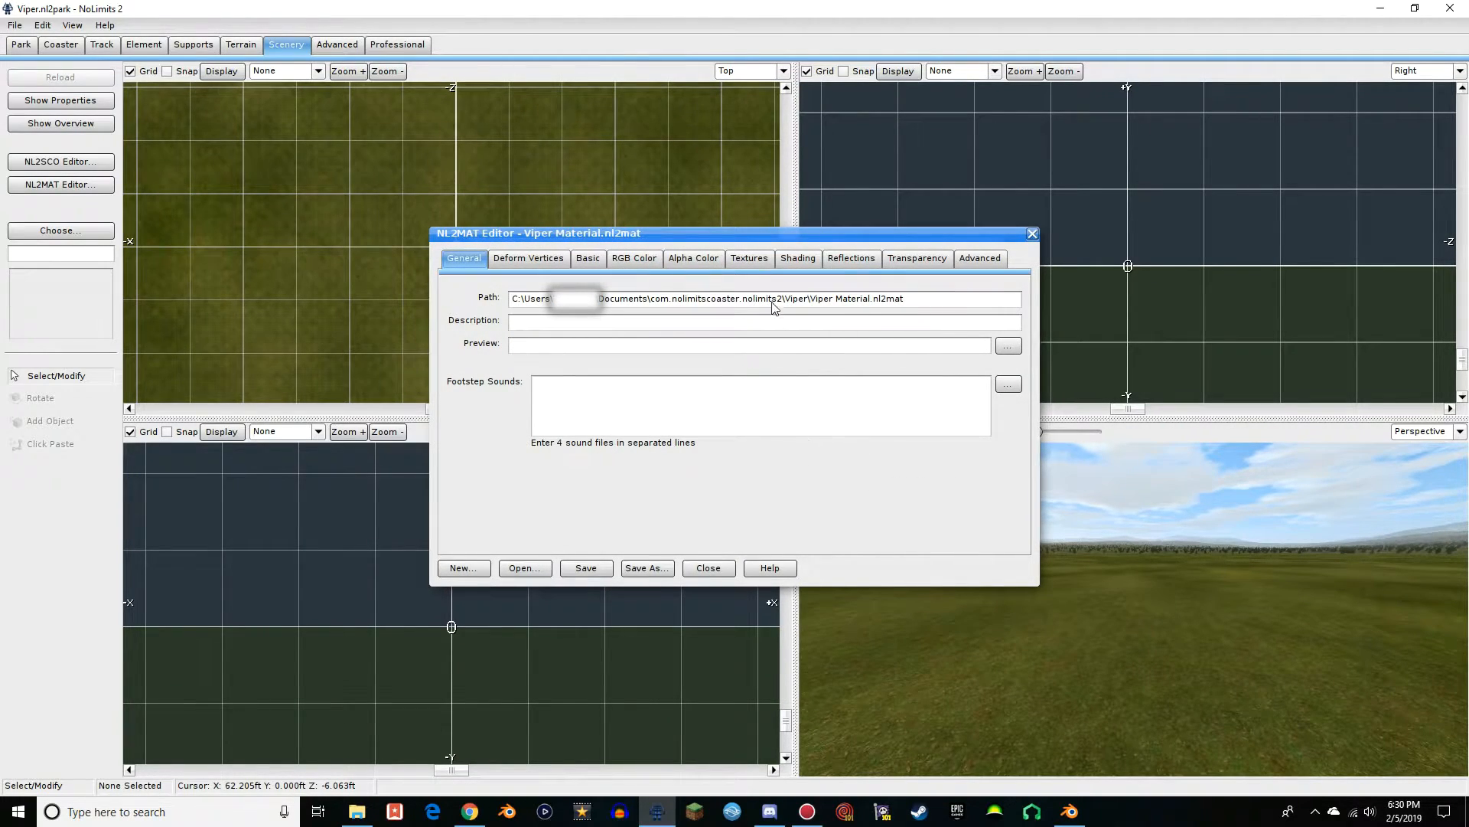
Set Texture Unit 0 of Viper Material to a 2D file texture using Viper_Mineways-RGBA from the Desktop, accepting the path outside the base folder
click(750, 259)
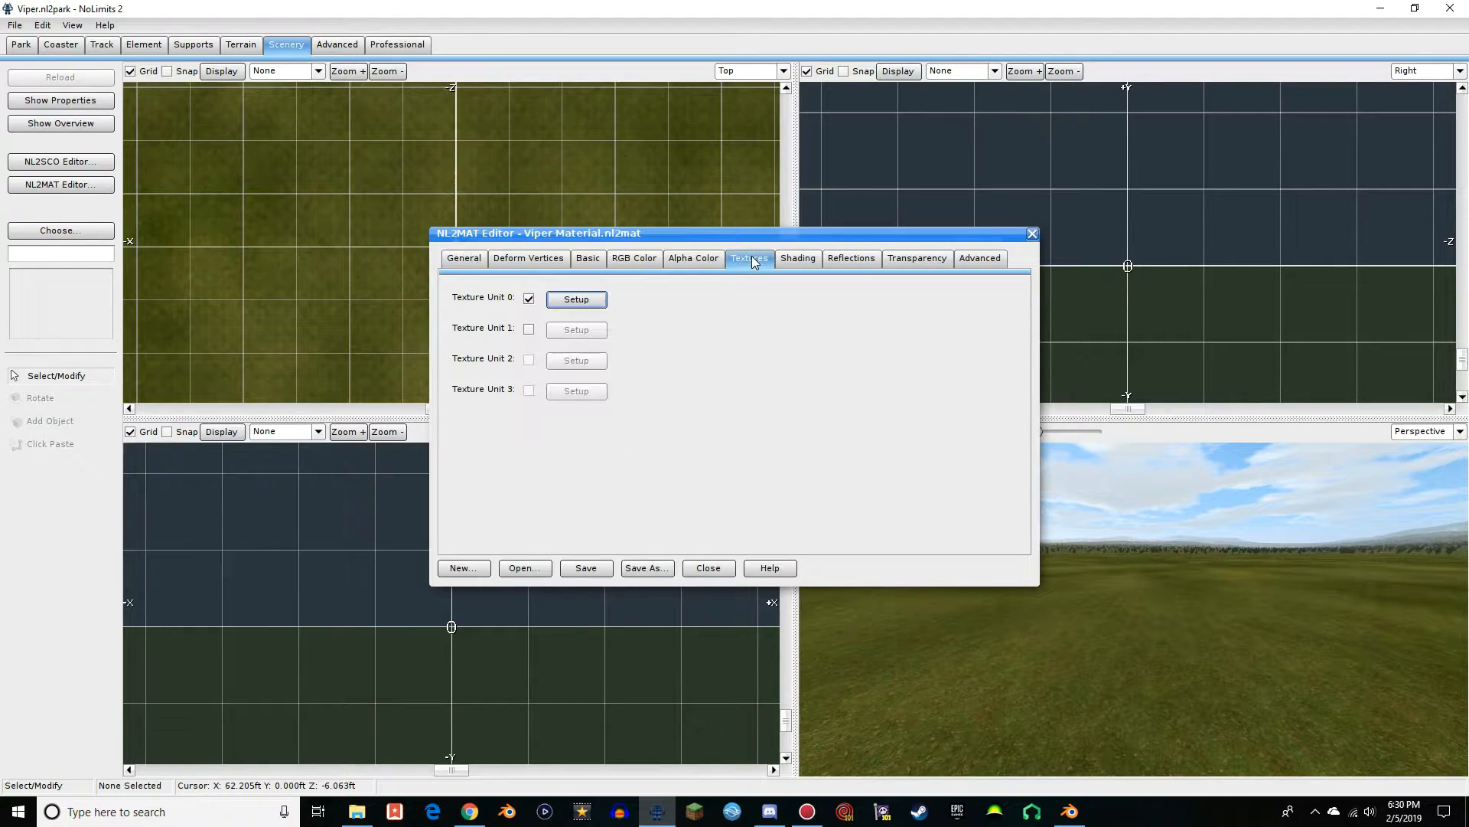
click(578, 303)
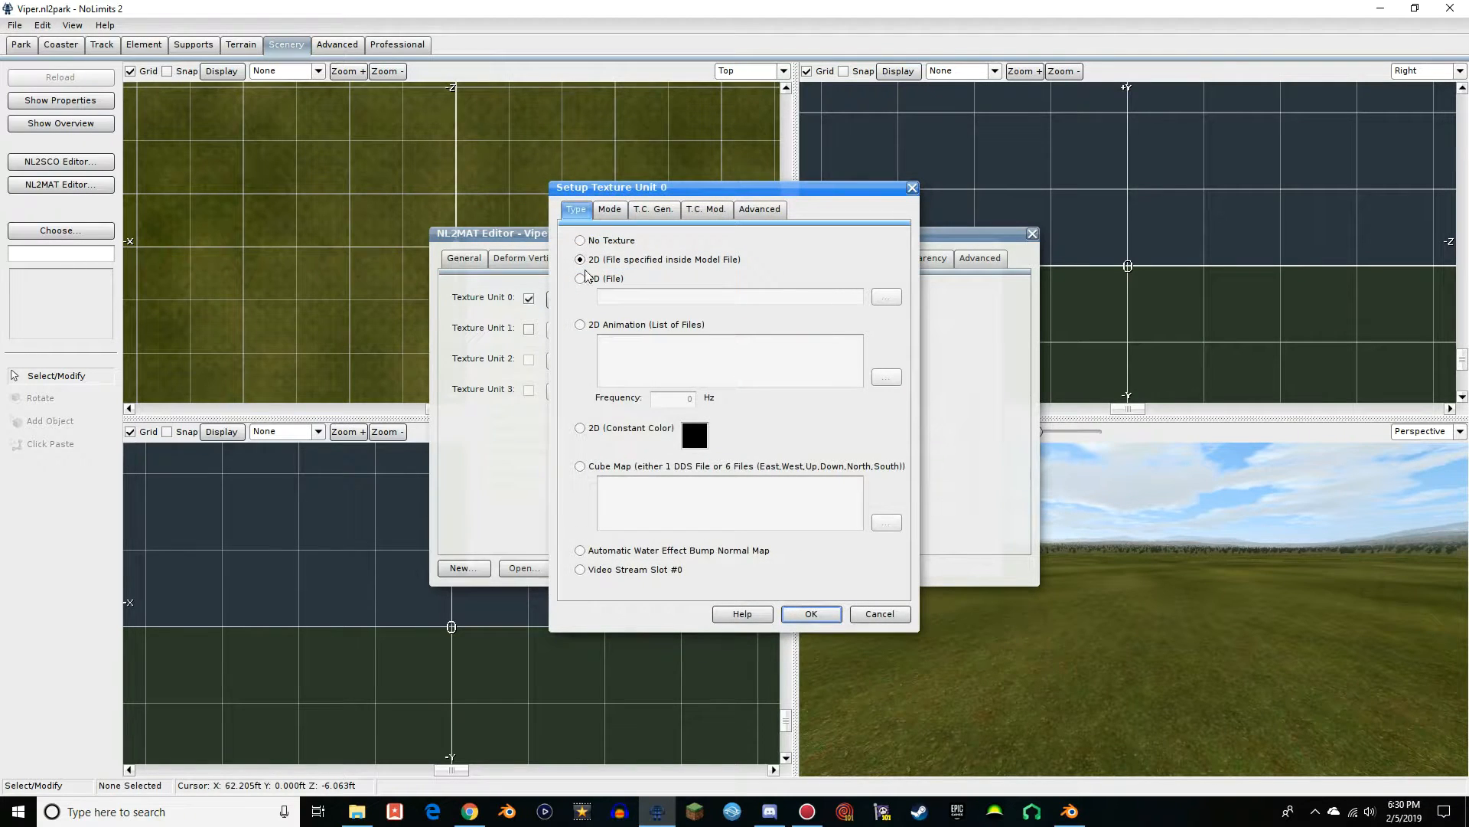
click(582, 279)
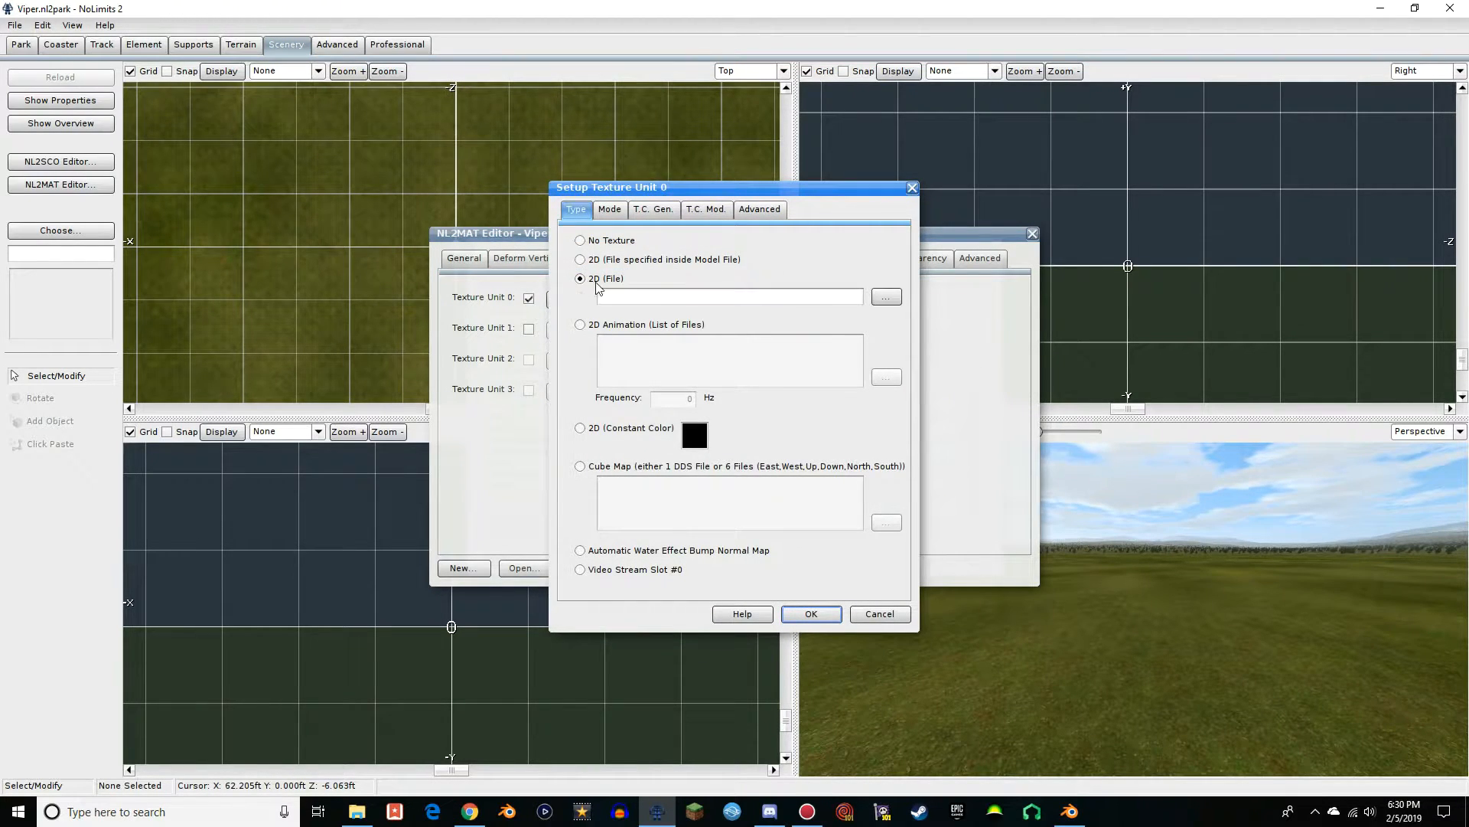
click(885, 298)
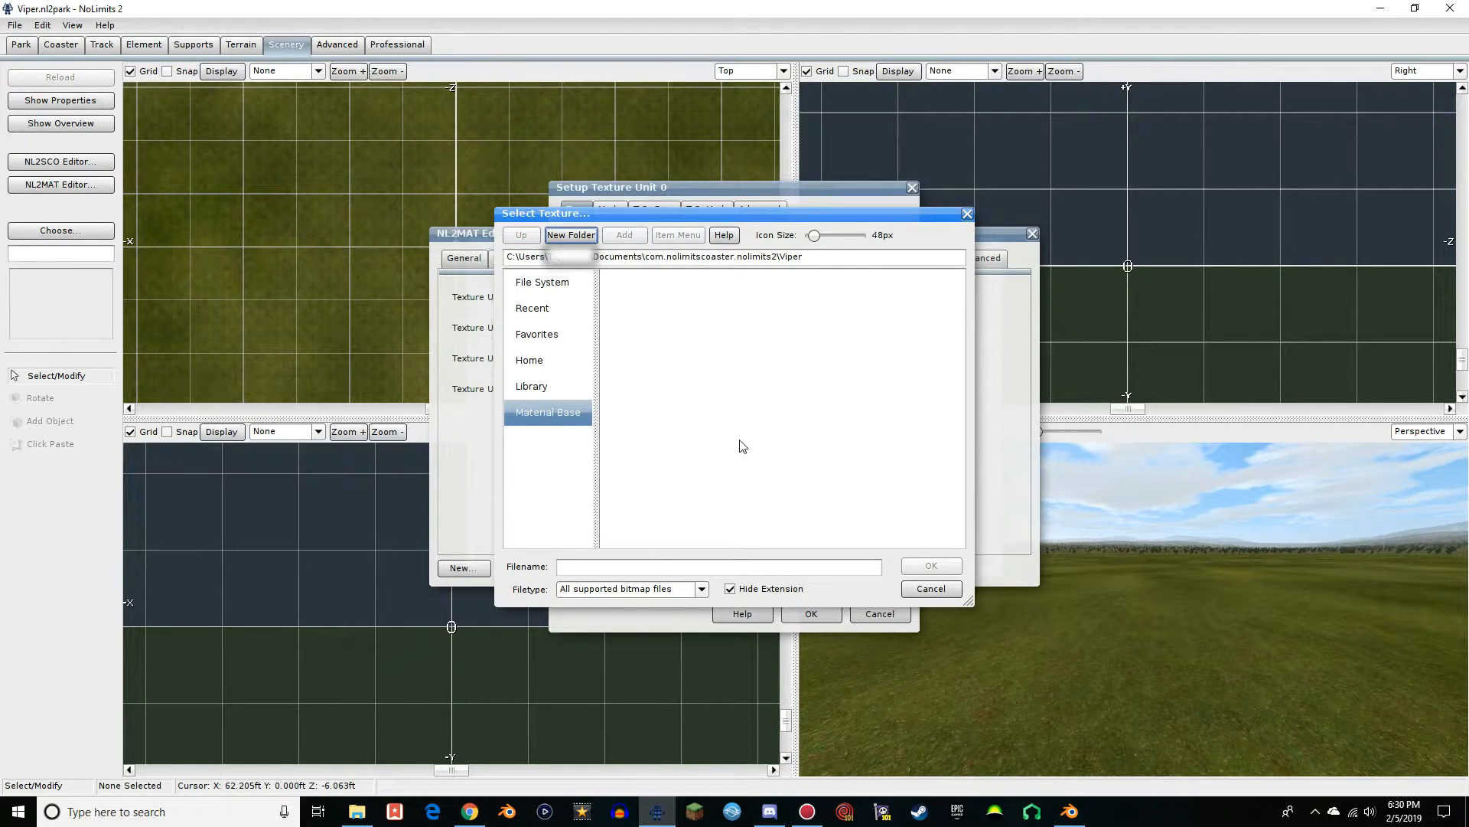
click(1467, 813)
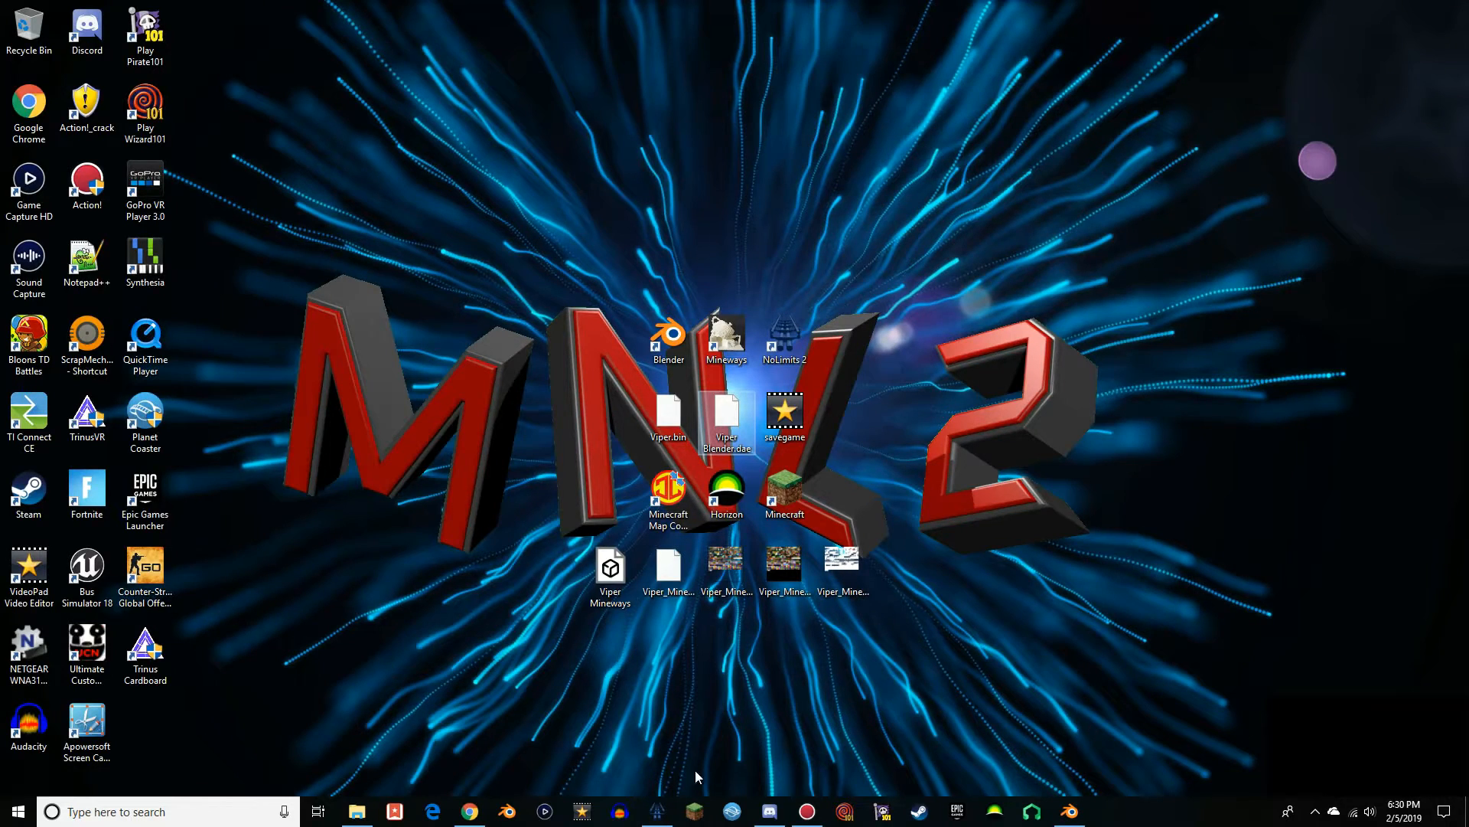
click(657, 810)
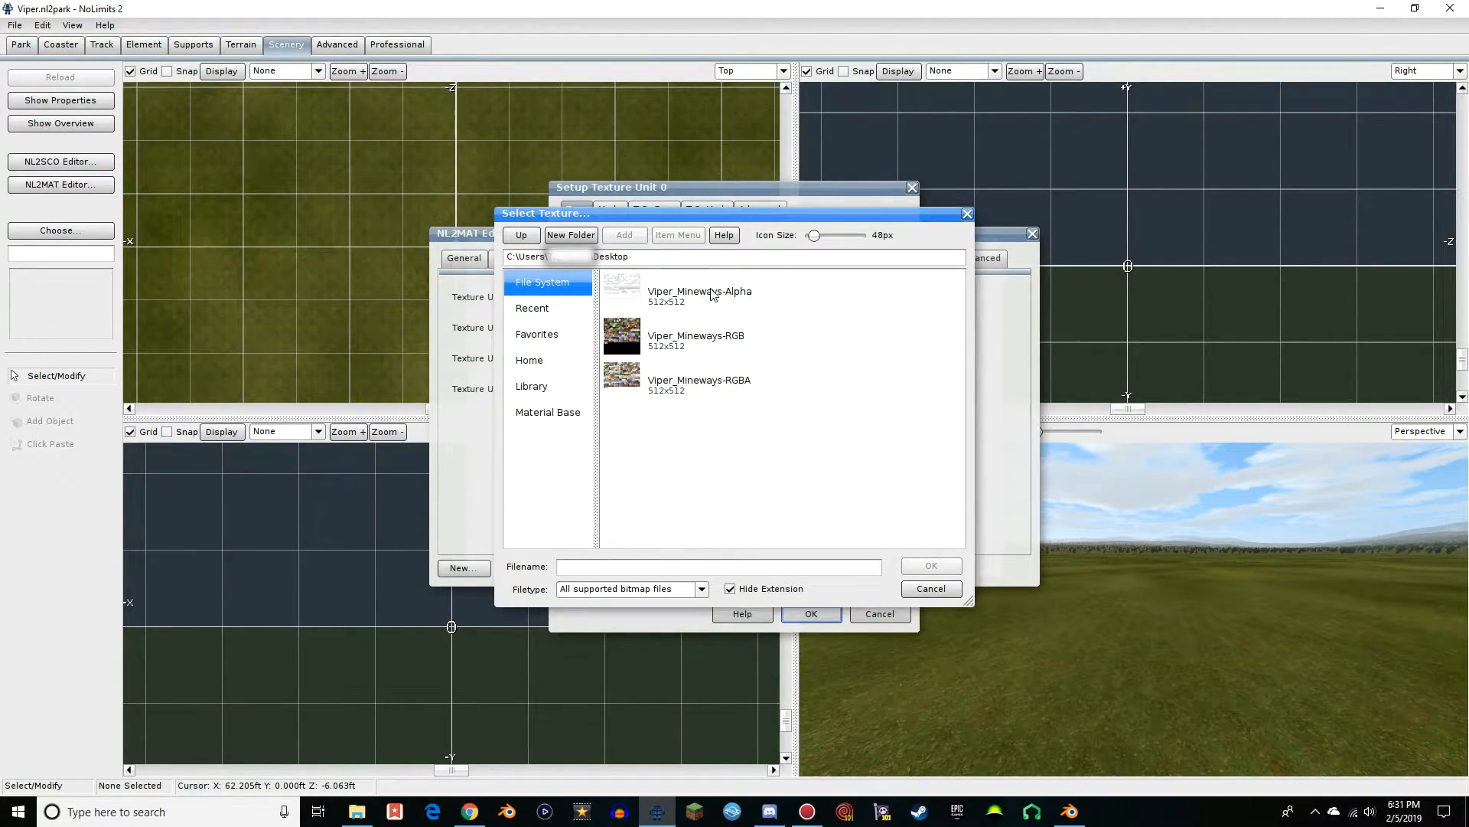
double_click(699, 384)
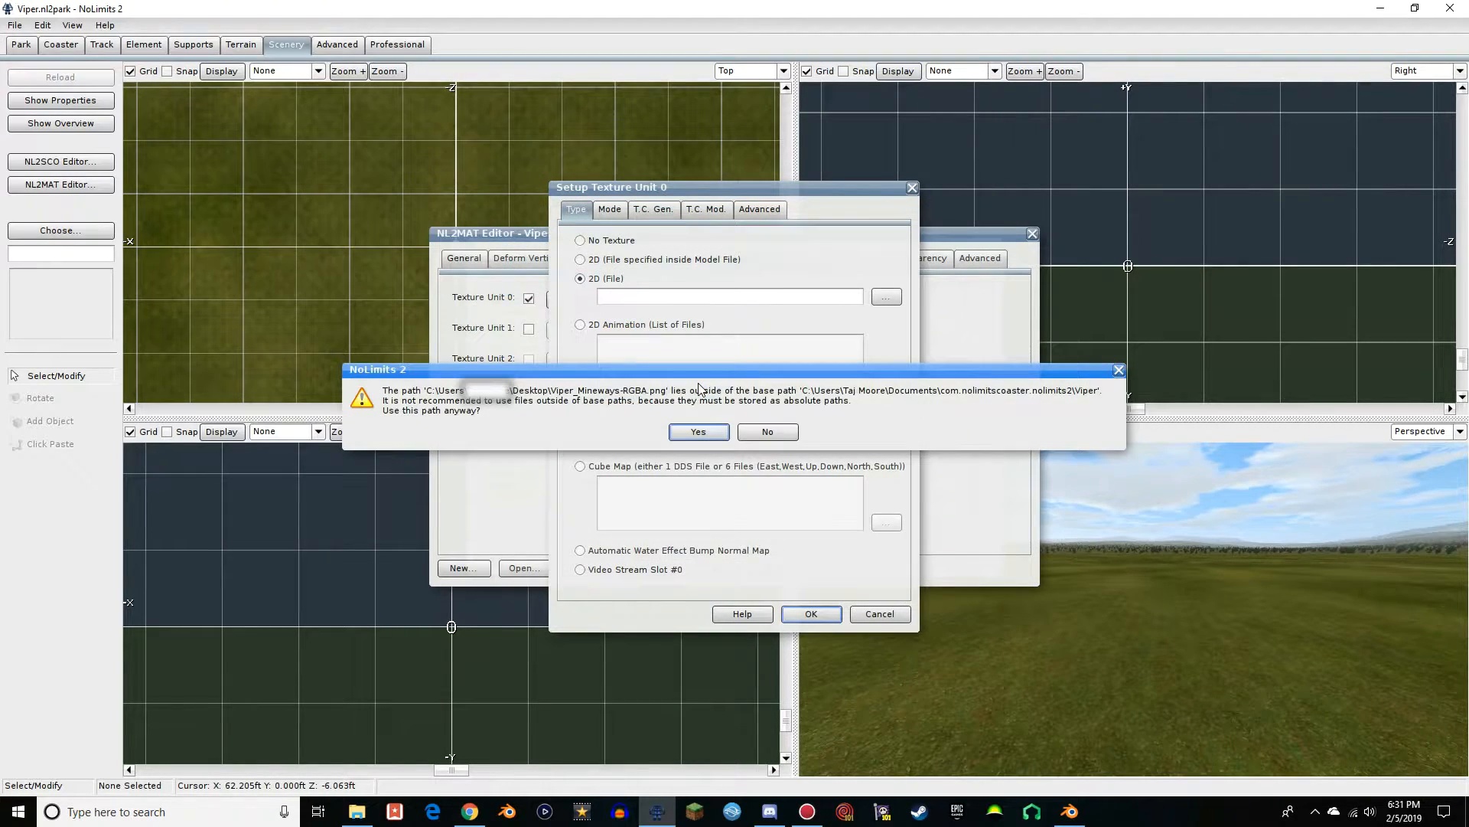
click(699, 431)
click(812, 616)
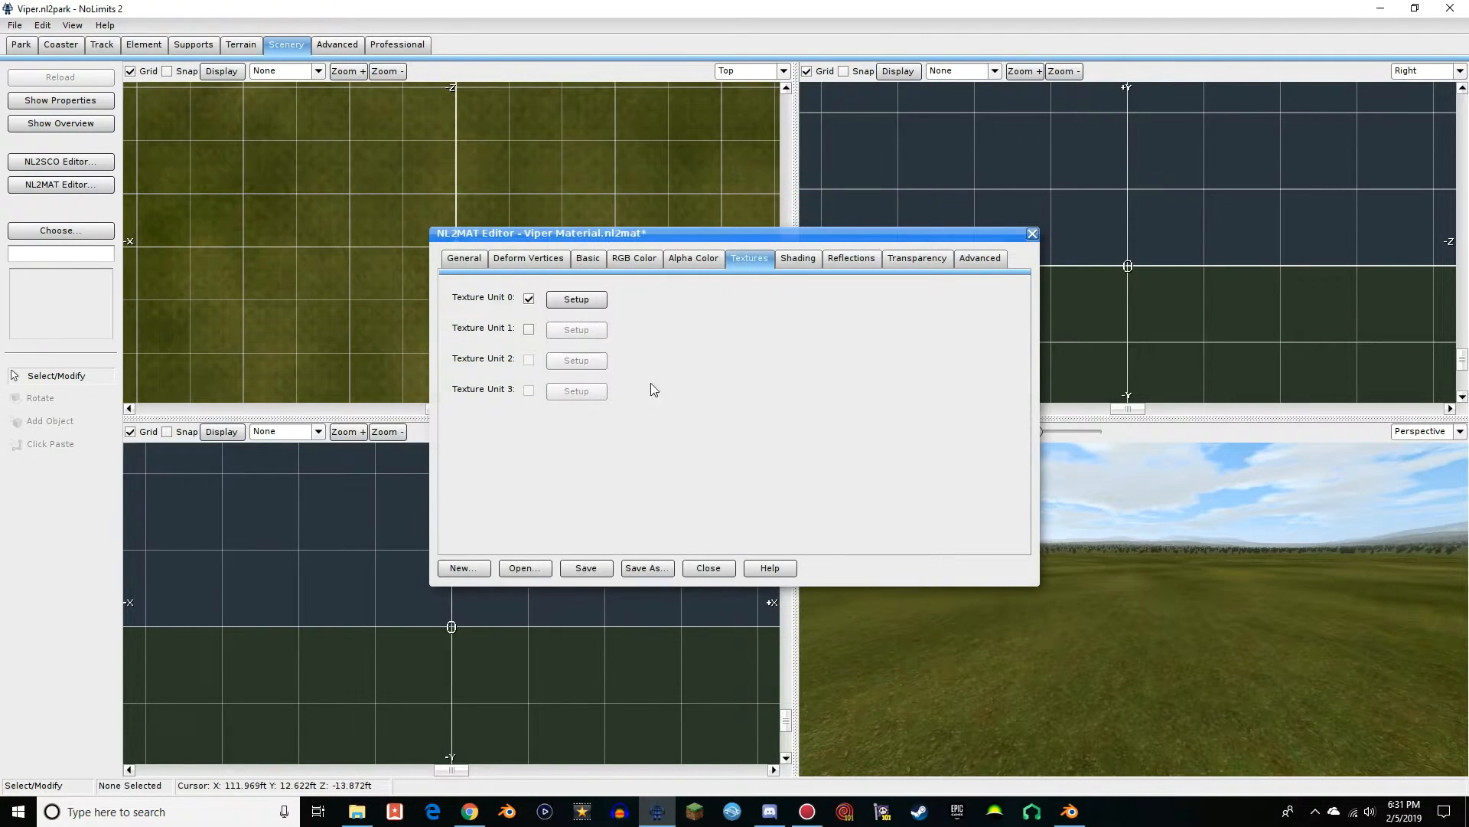
Set the transparency mode of Viper Material to Transparent and close the material editor
click(923, 260)
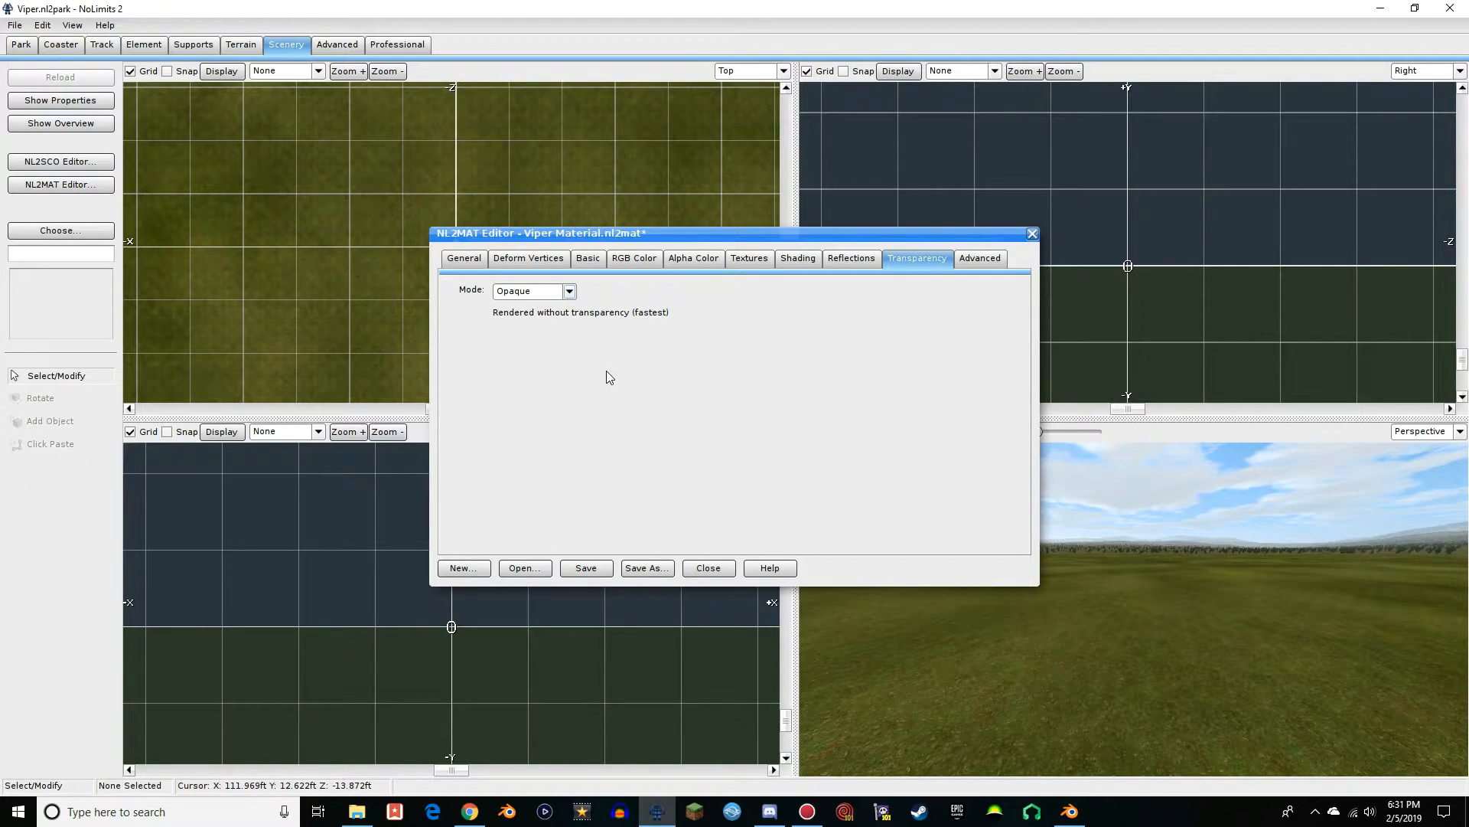
click(569, 291)
click(558, 296)
click(558, 297)
click(570, 292)
click(558, 334)
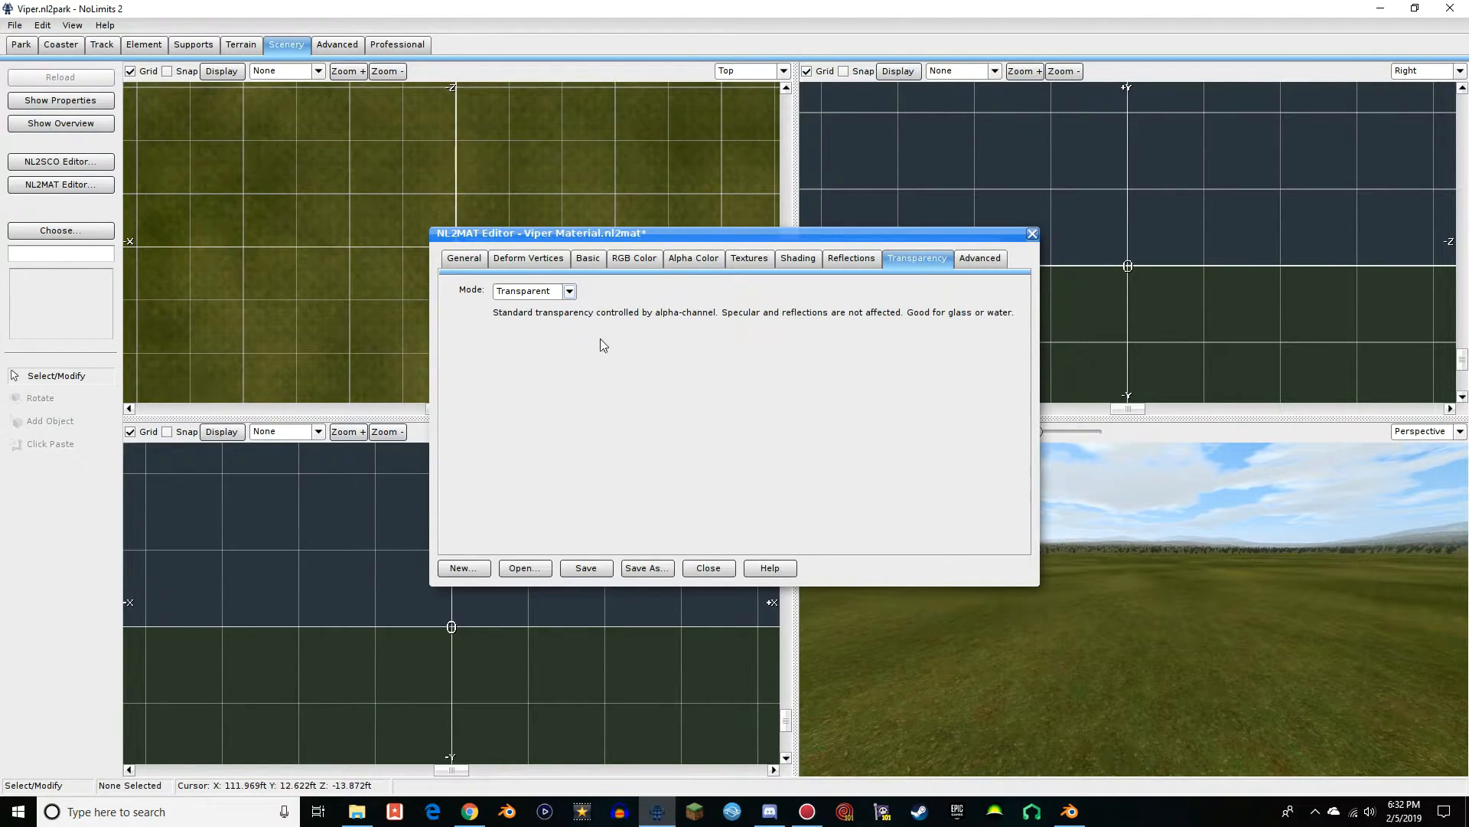
click(548, 293)
click(672, 299)
click(1033, 234)
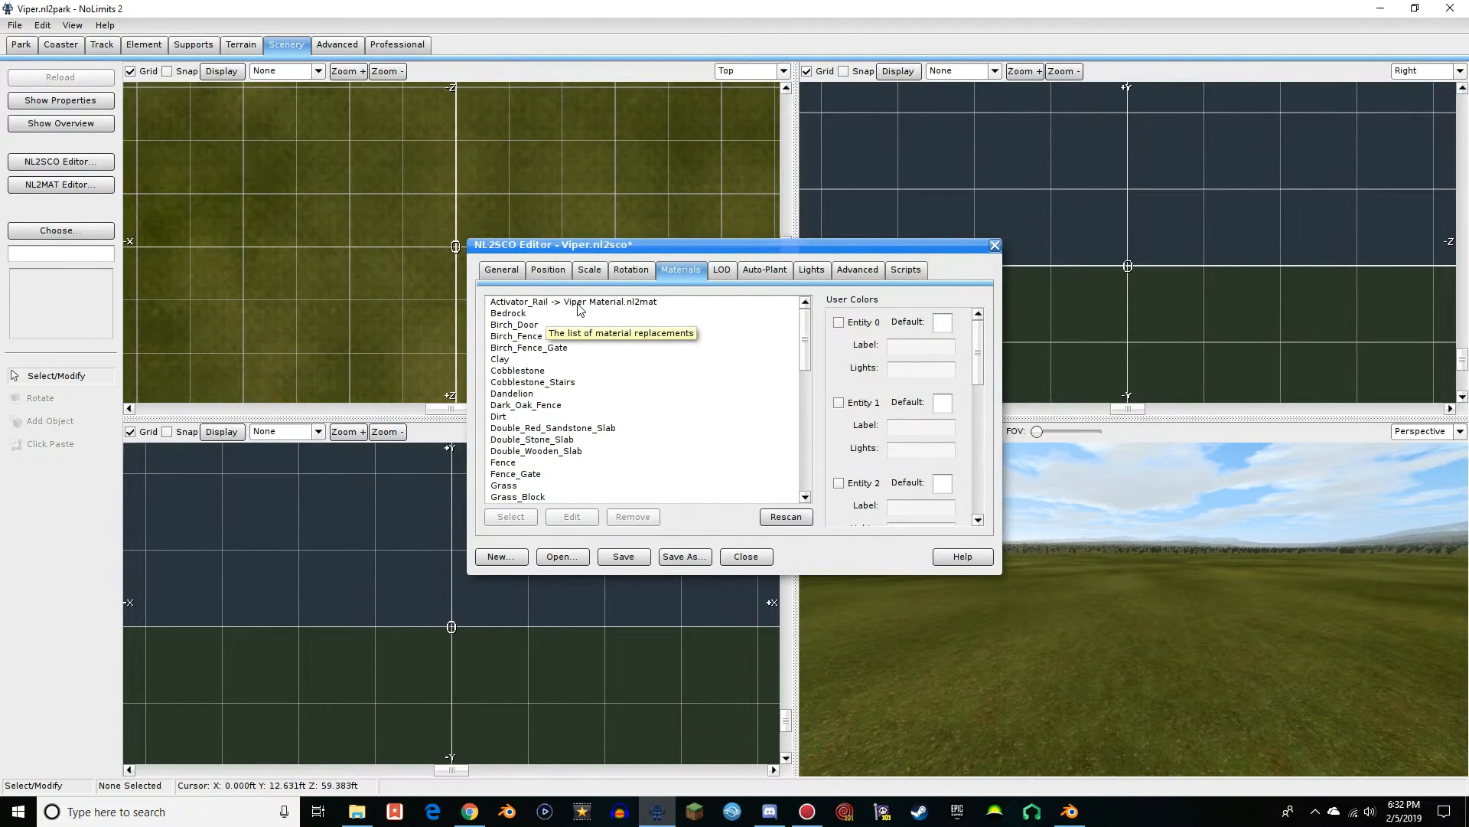
Assign Viper Material.nl2mat to the Bedrock material of the Viper scene object
scroll(675, 366, down, 2)
scroll(668, 383, down, 12)
scroll(665, 389, up, 13)
scroll(665, 389, up, 2)
double_click(530, 315)
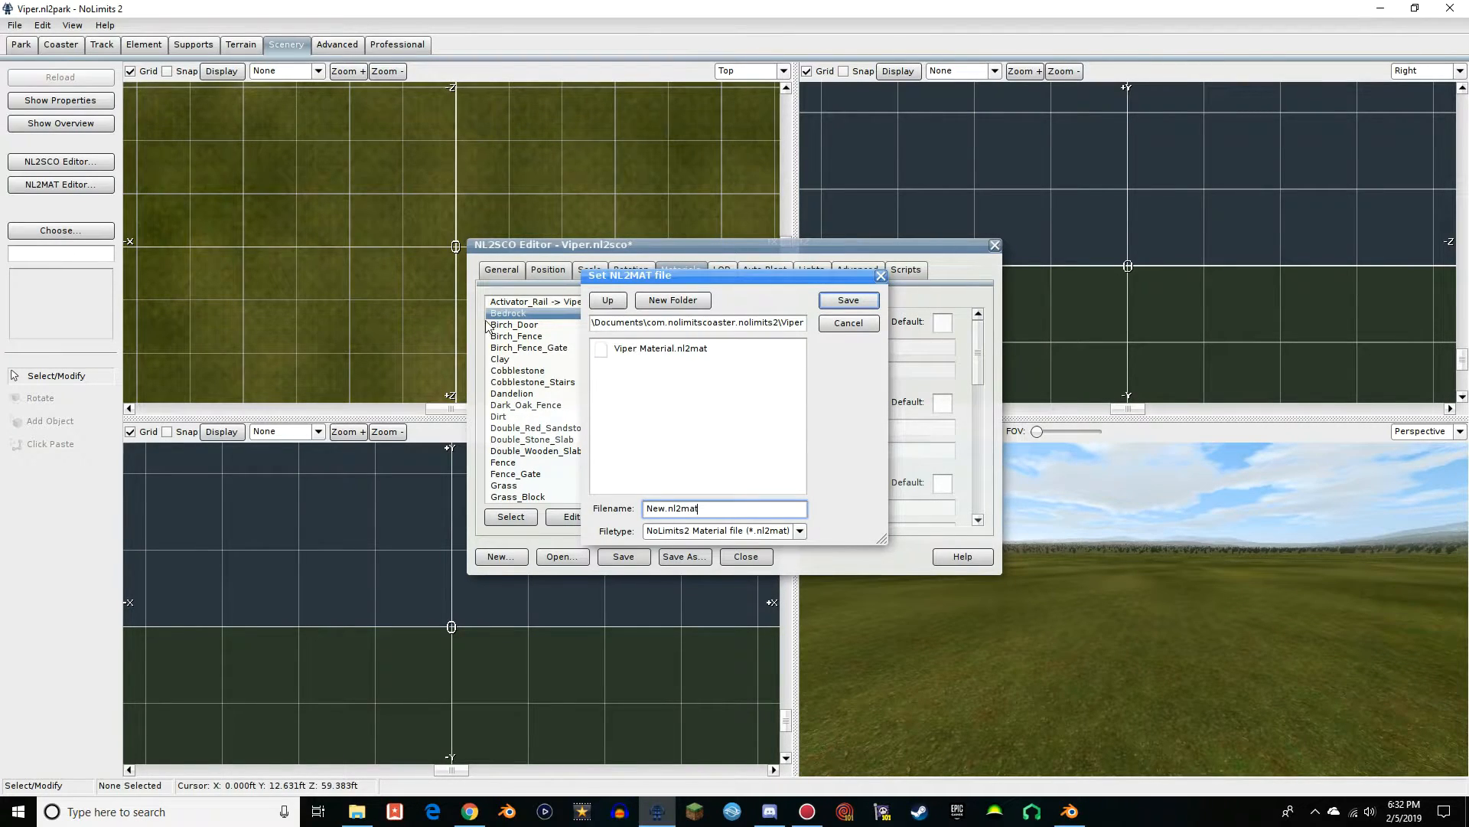
double_click(652, 350)
scroll(565, 328, down, 4)
scroll(563, 328, up, 4)
Assign Viper Material.nl2mat to the Birch_Door, Birch_Fence, Birch_Fence_Gate and Clay materials
double_click(525, 326)
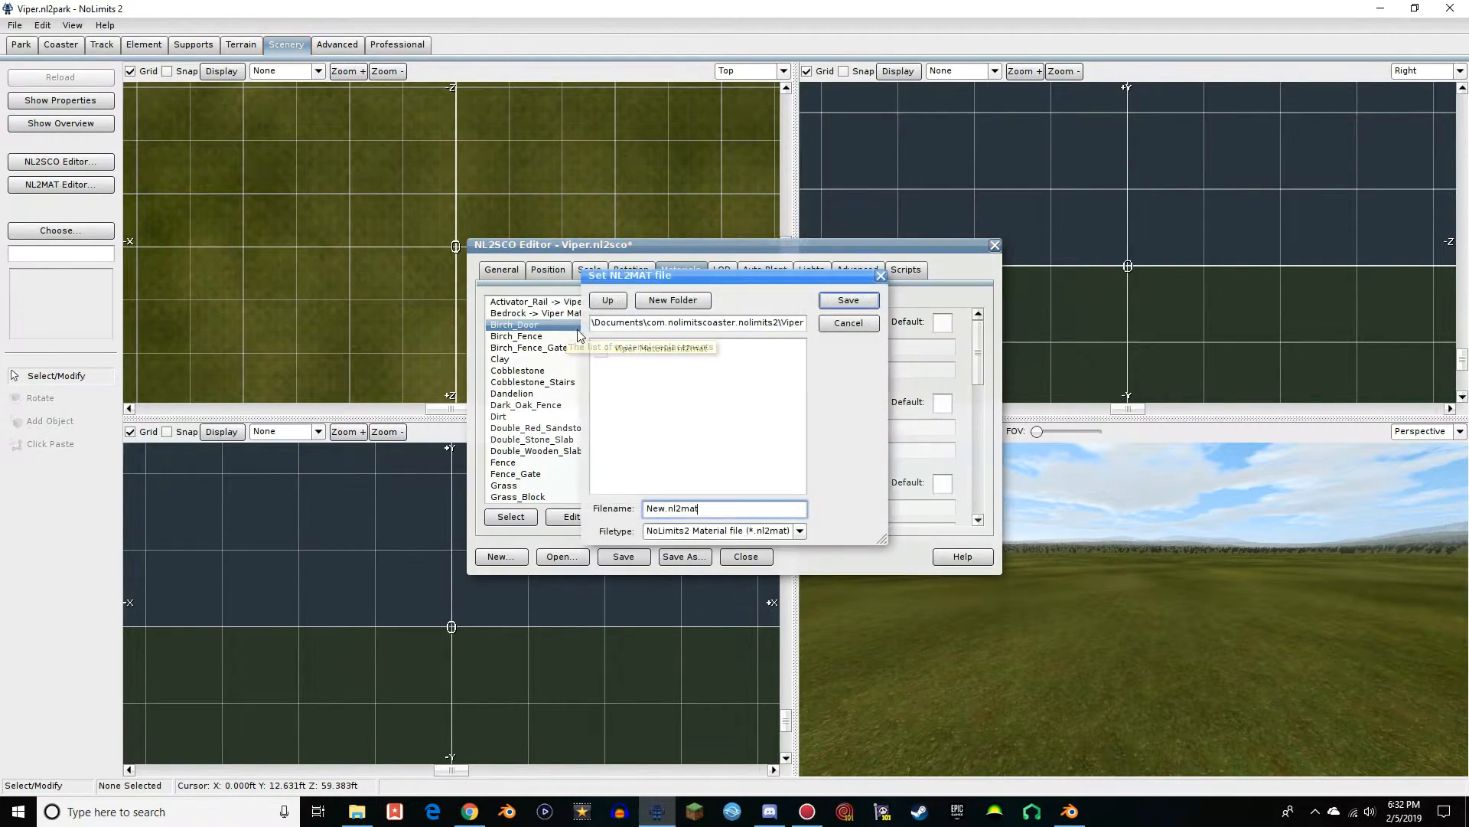
double_click(605, 348)
double_click(605, 338)
double_click(604, 348)
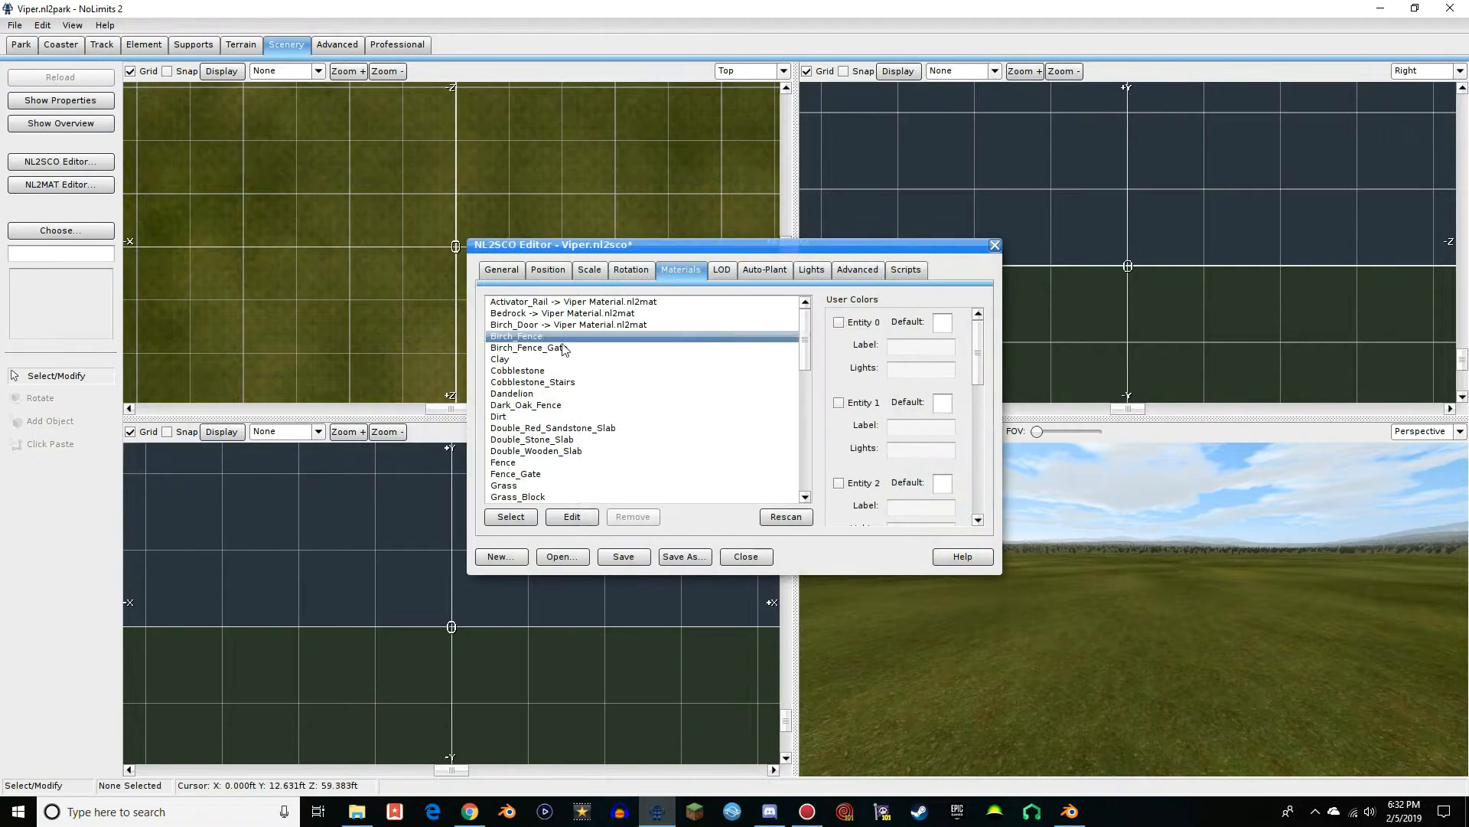
double_click(528, 348)
double_click(604, 348)
double_click(503, 360)
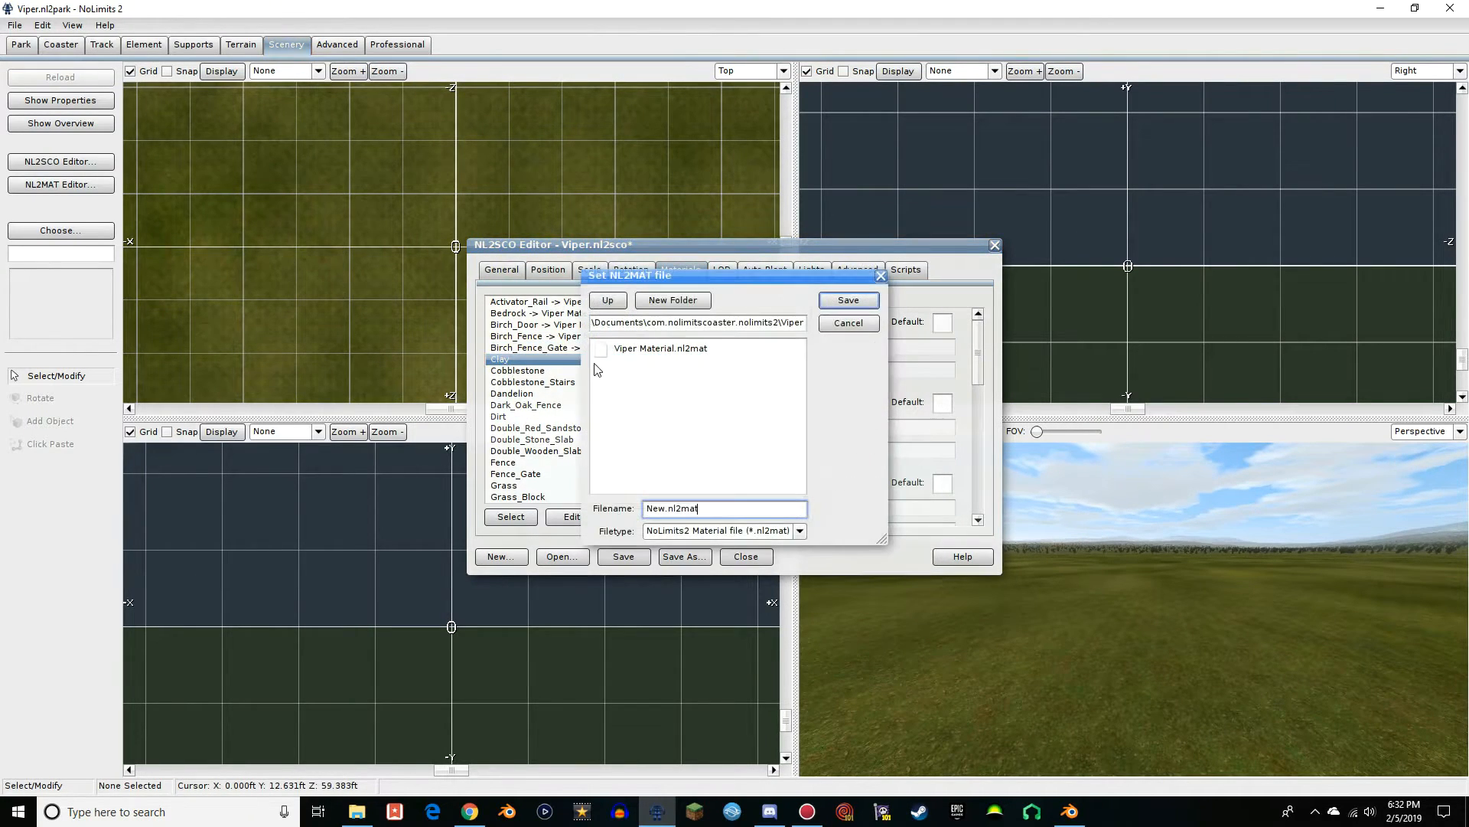
double_click(604, 348)
Assign Viper Material.nl2mat to every material from Cobblestone through Fence in the scene object's list
double_click(520, 372)
double_click(643, 351)
double_click(528, 383)
double_click(635, 349)
double_click(517, 394)
double_click(635, 349)
double_click(518, 406)
double_click(635, 349)
double_click(500, 416)
double_click(509, 463)
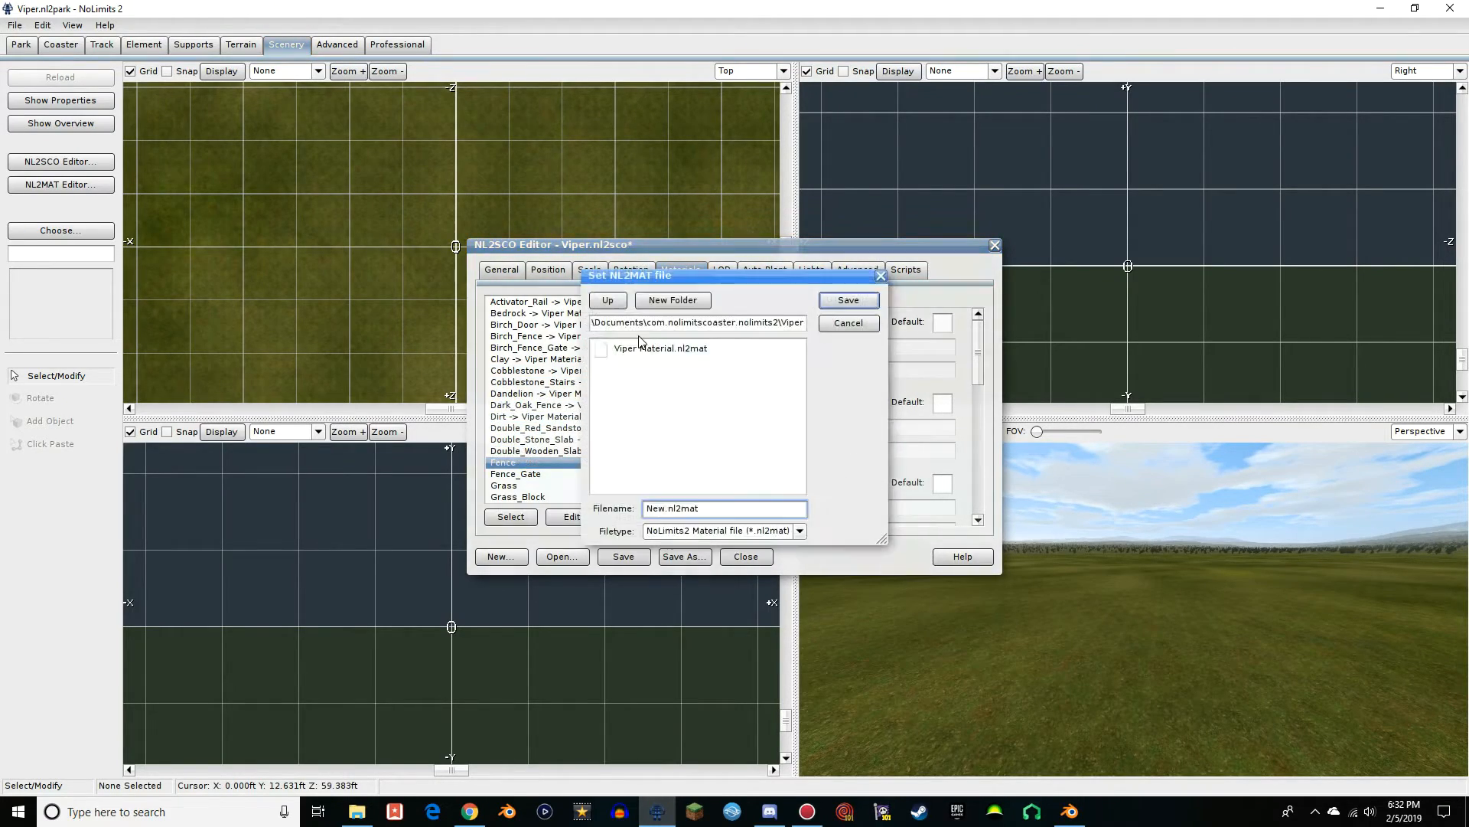
double_click(638, 349)
Assign Viper Material.nl2mat to every material from Fence_Gate through Nether_Brick_Fence
scroll(528, 459, down, 3)
double_click(508, 371)
double_click(628, 350)
double_click(520, 406)
double_click(625, 350)
double_click(513, 440)
double_click(633, 349)
double_click(505, 452)
Assign Viper Material.nl2mat to every material from Piston through Stone_Slab
double_click(632, 350)
double_click(528, 463)
double_click(632, 349)
scroll(577, 387, down, 5)
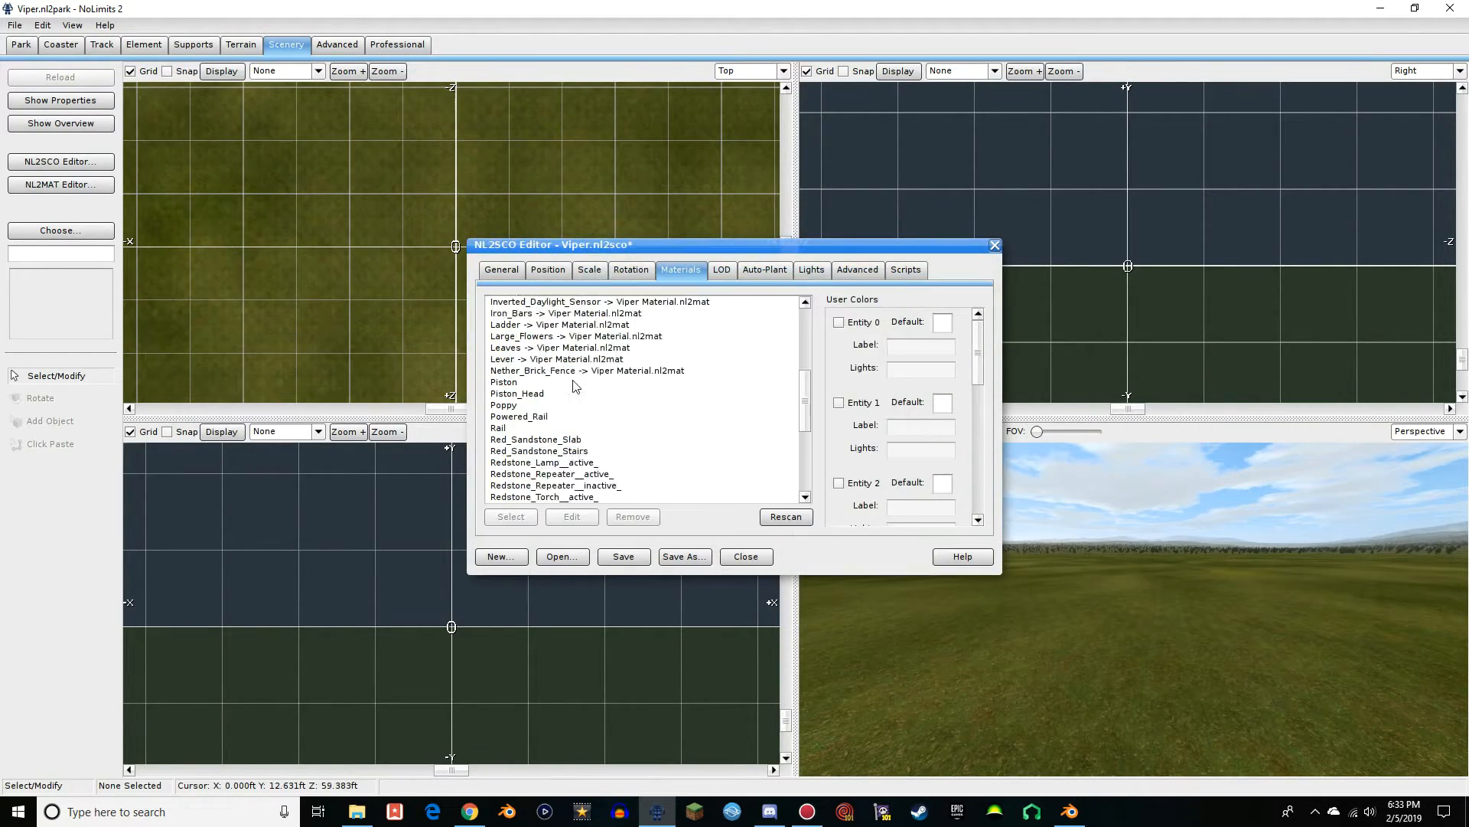
double_click(520, 313)
double_click(632, 349)
double_click(648, 351)
double_click(528, 405)
double_click(668, 350)
double_click(505, 463)
double_click(641, 350)
scroll(567, 398, down, 4)
double_click(564, 373)
double_click(641, 351)
double_click(508, 418)
double_click(641, 350)
scroll(568, 391, down, 1)
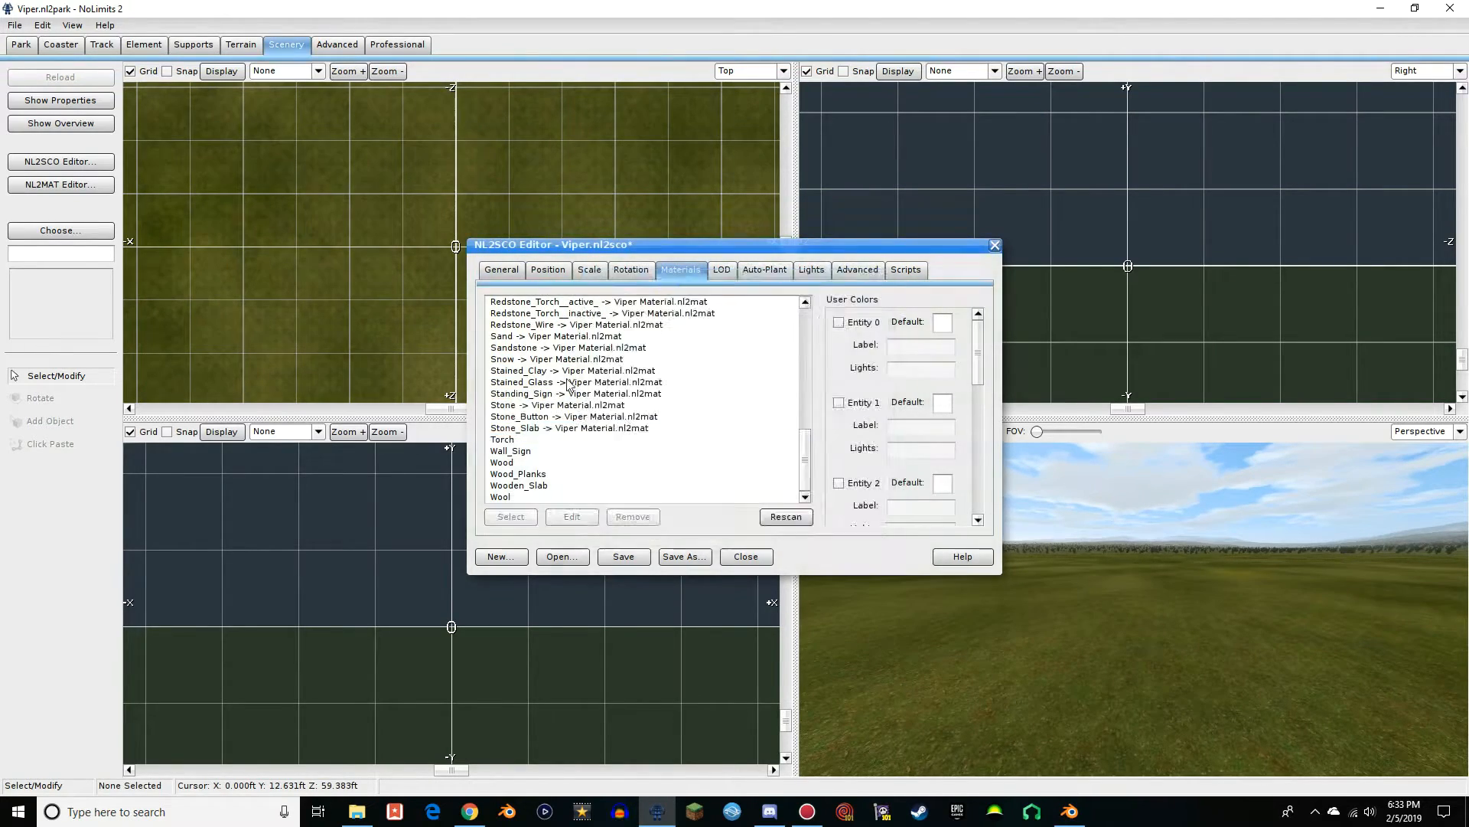
Assign Viper Material.nl2mat to the remaining materials from Torch through Wool
double_click(505, 440)
double_click(505, 463)
double_click(642, 350)
double_click(525, 486)
double_click(641, 351)
Check that every listed material uses Viper Material.nl2mat, save the Viper scene object and close its editor
scroll(710, 440, up, 10)
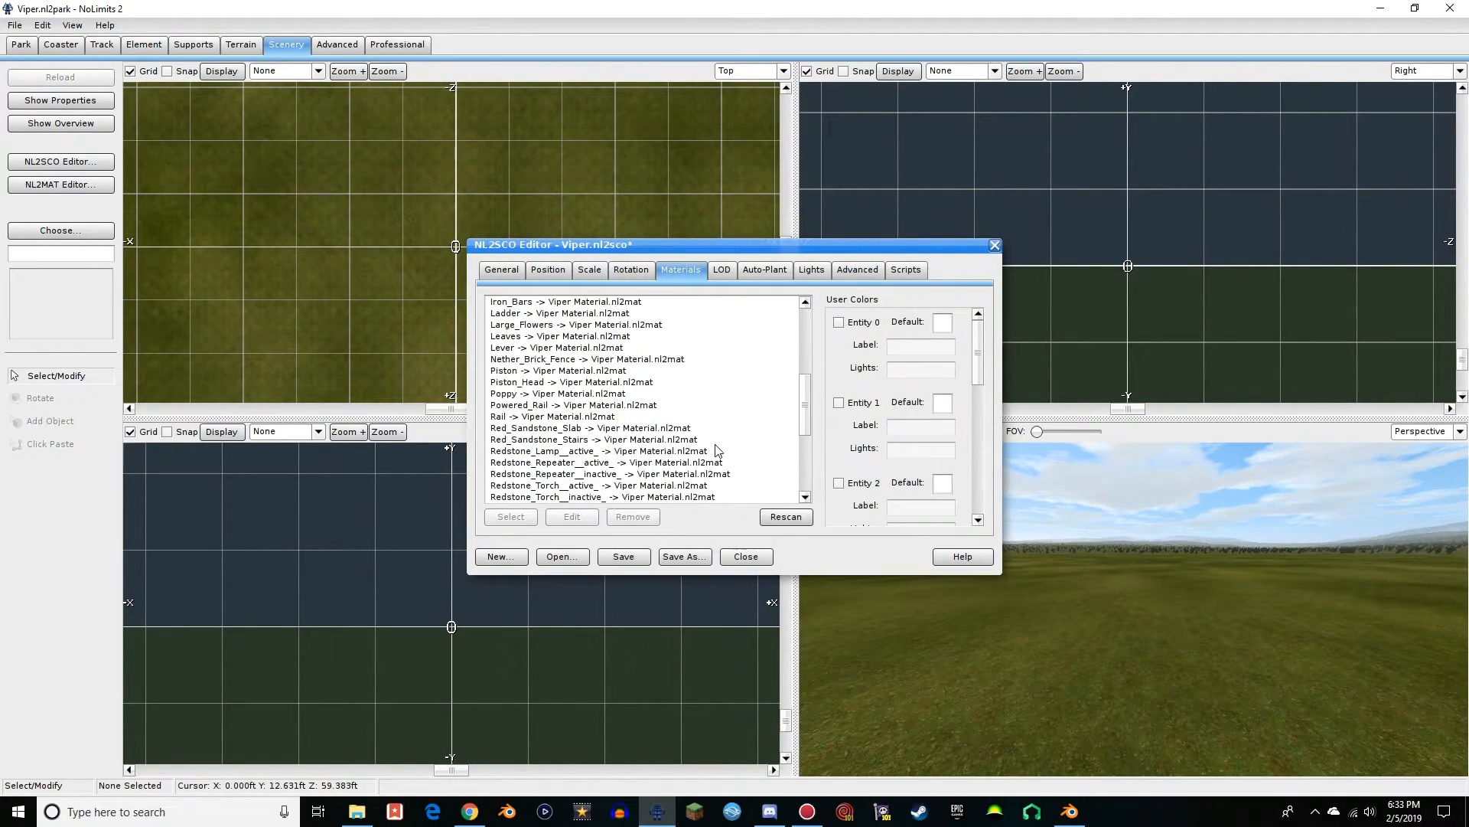
scroll(613, 320, down, 3)
scroll(613, 319, down, 7)
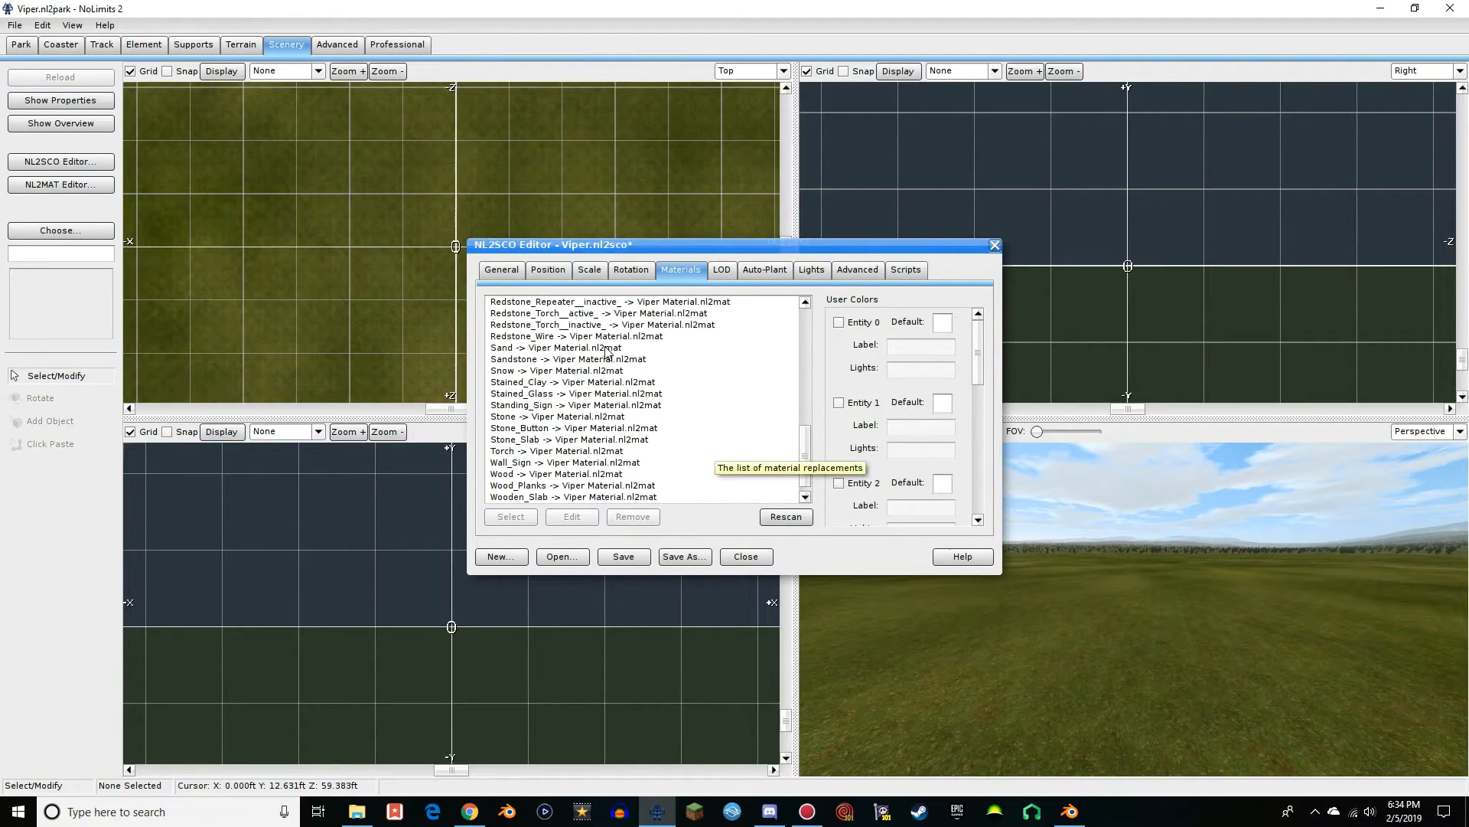
scroll(562, 459, up, 10)
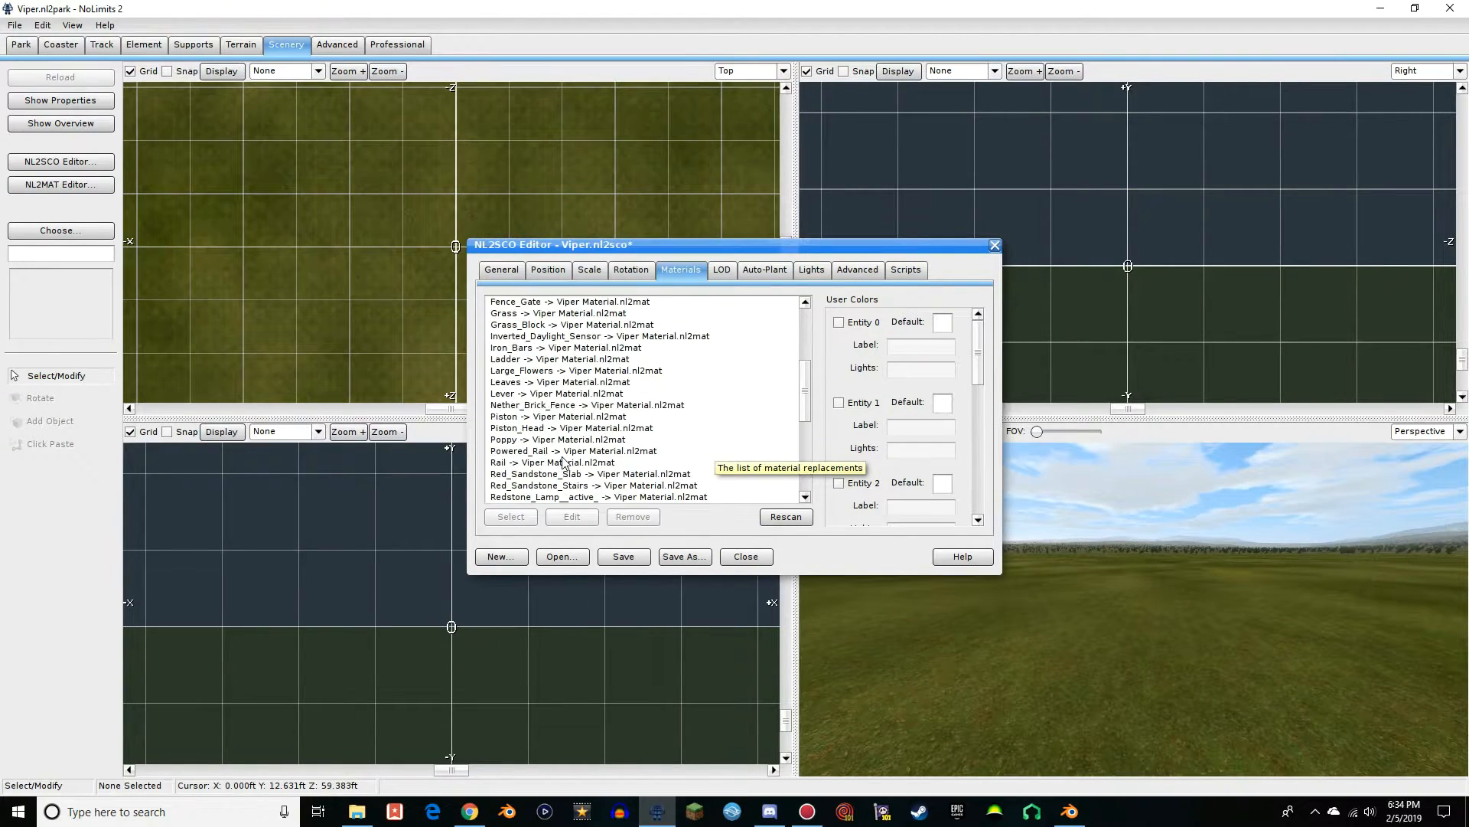
scroll(666, 332, down, 10)
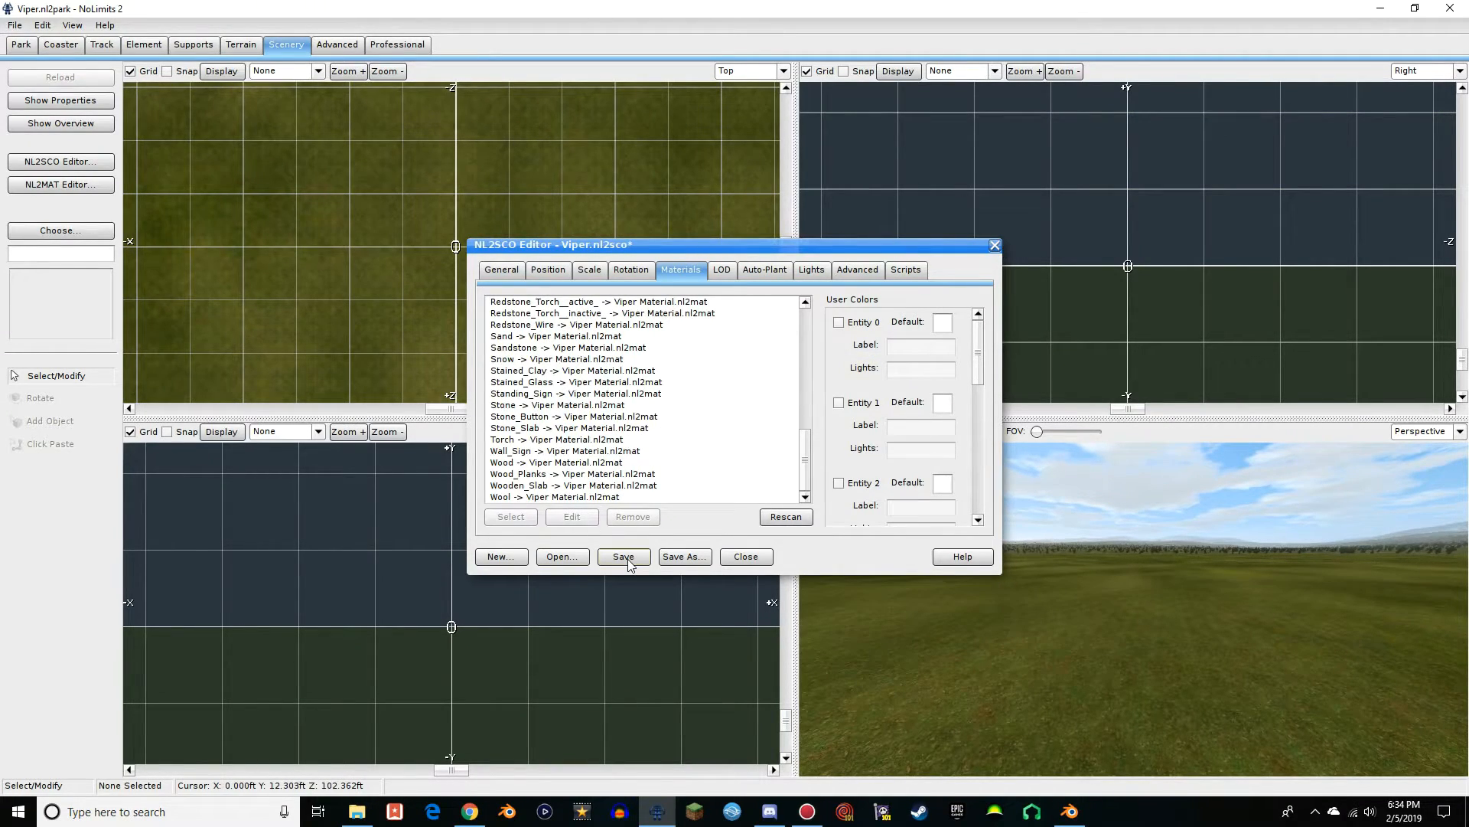
click(994, 245)
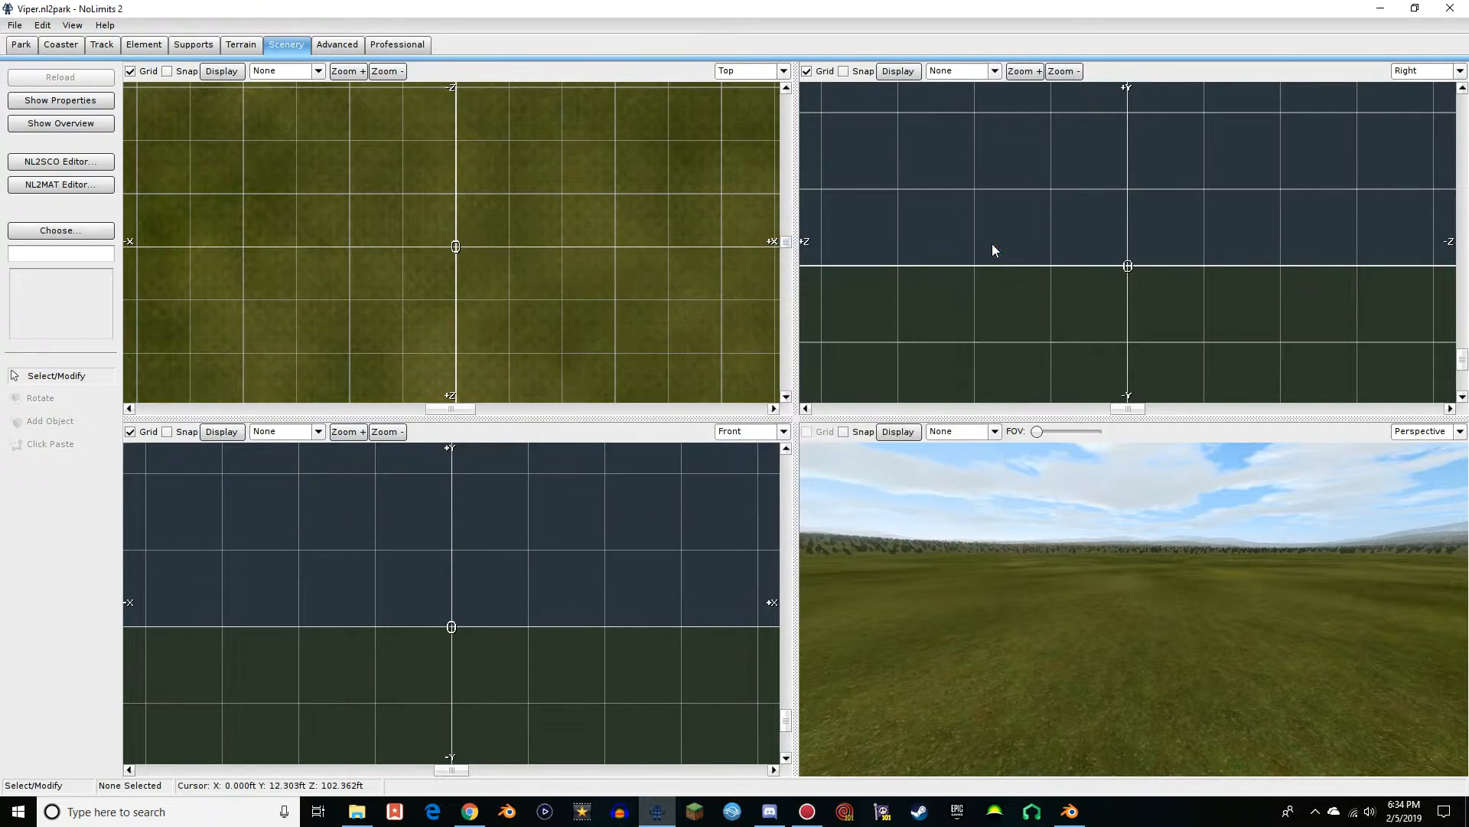
Choose the Viper scene object from the park folder and place it at the park's origin in the top view
click(68, 232)
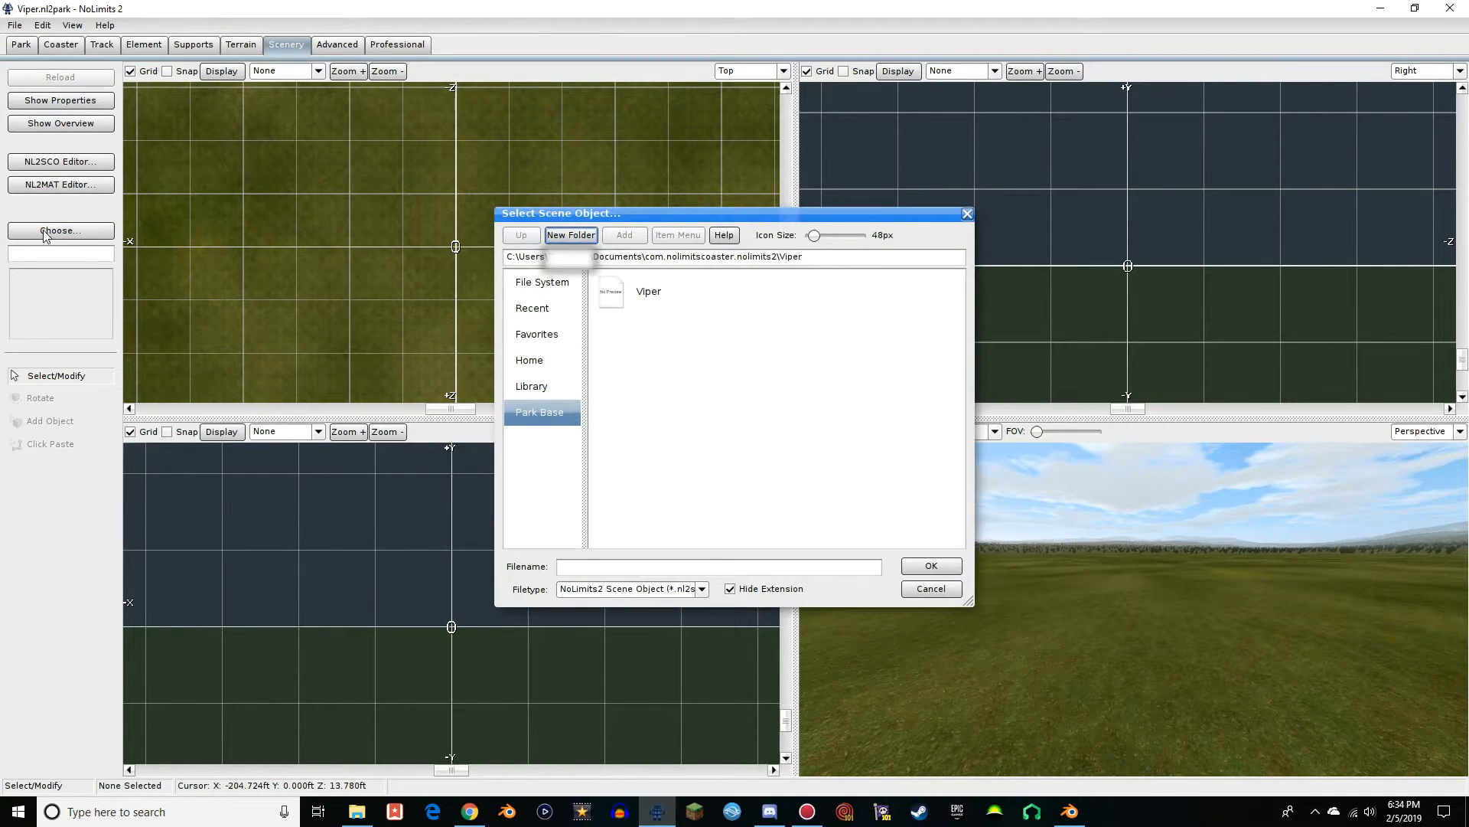
double_click(655, 295)
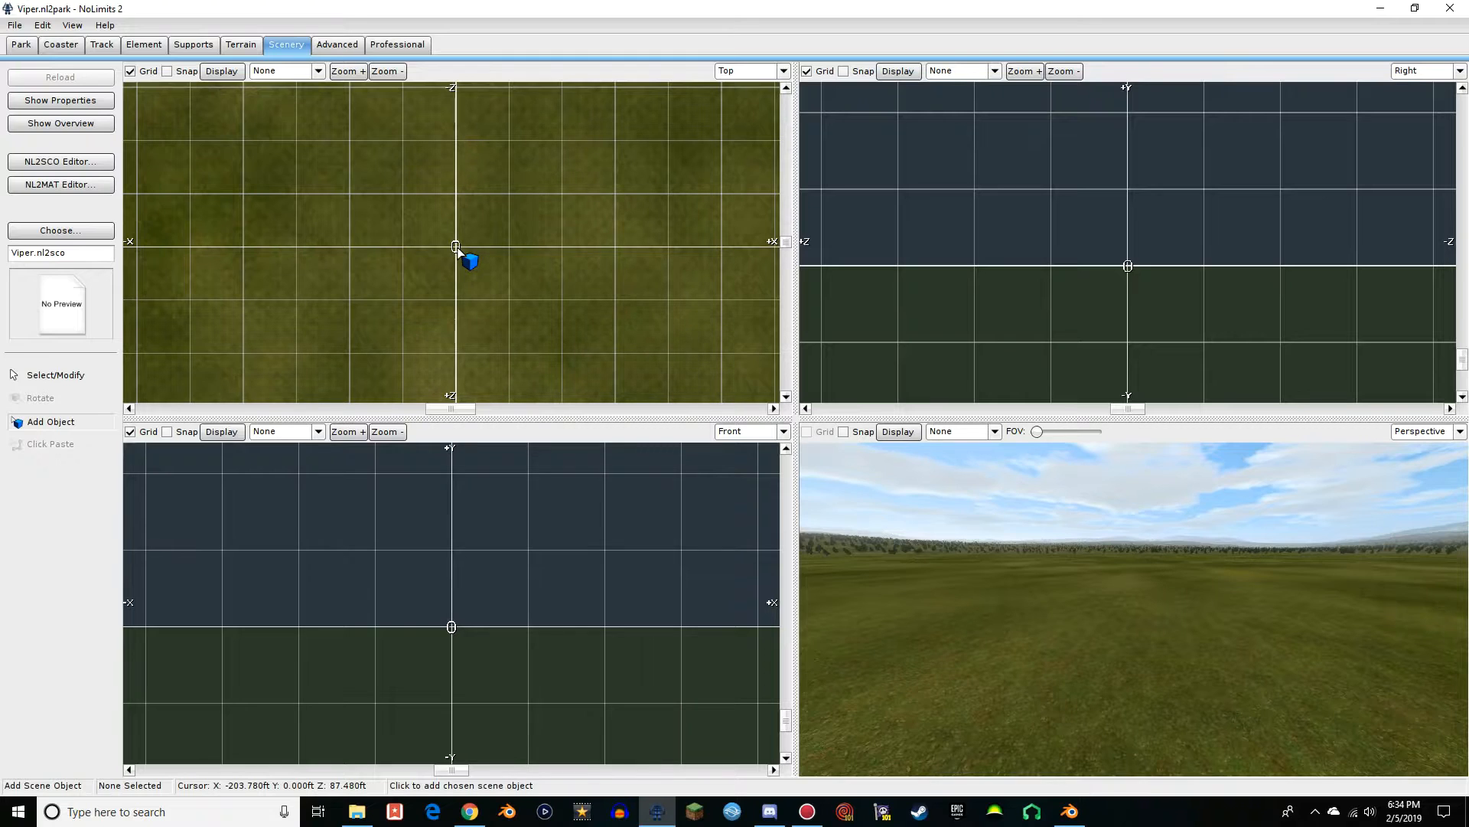
click(457, 248)
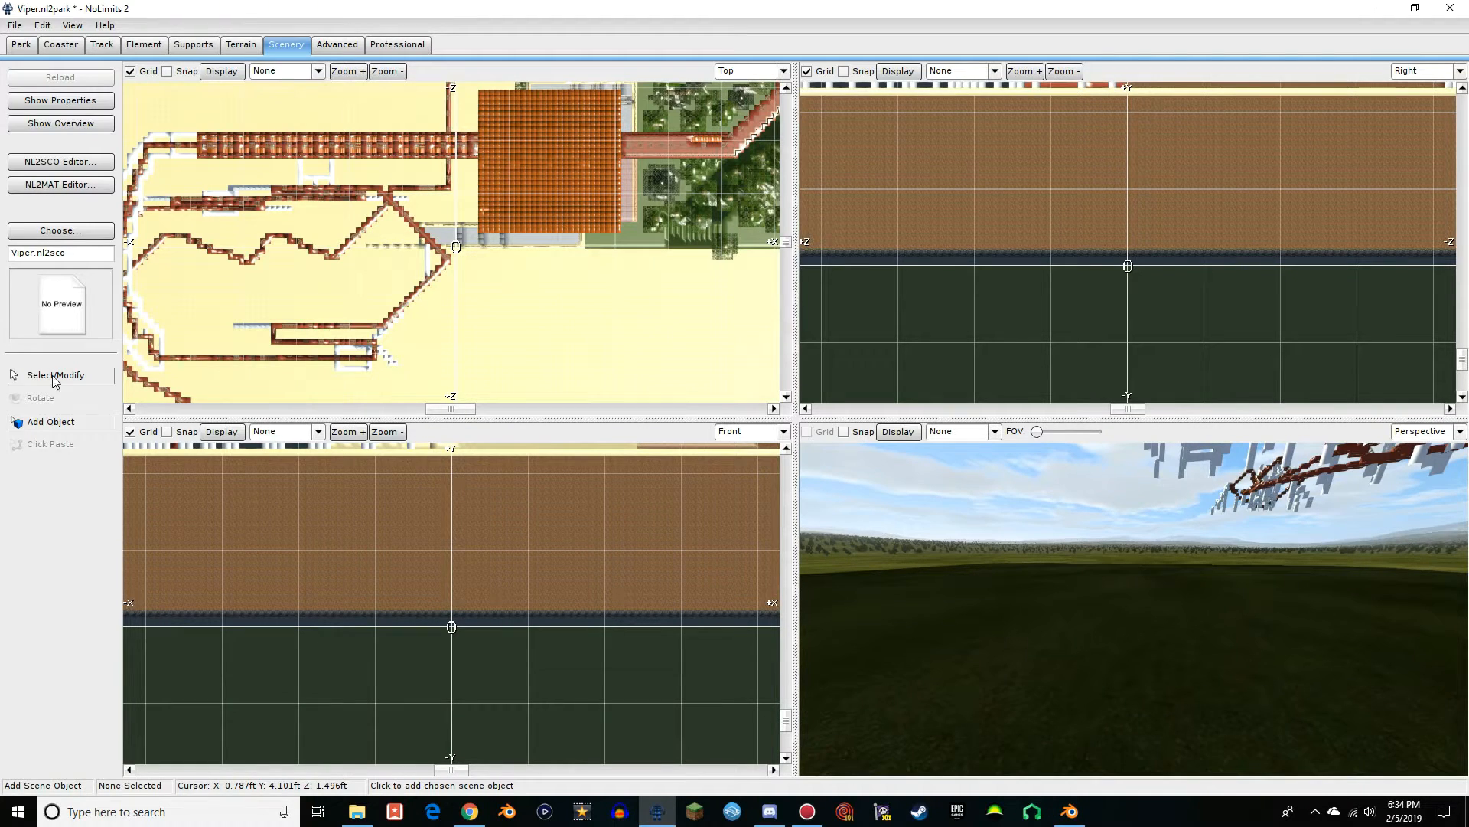
click(62, 376)
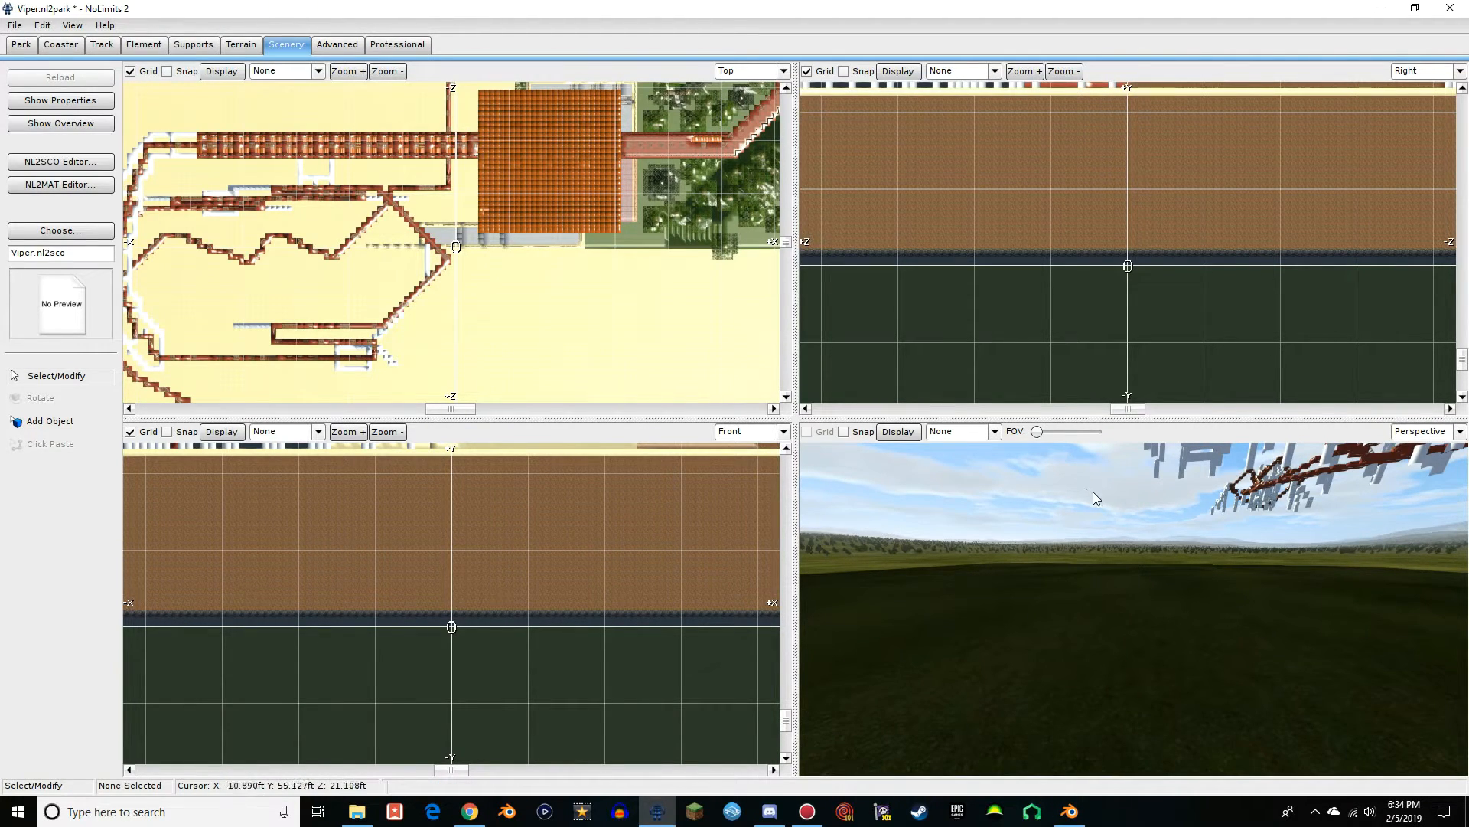
Examine the overall layout and extent of the placed Viper model from above
mouse_move(1093, 491)
right_down()
mouse_move(1132, 451)
mouse_move(1179, 444)
mouse_move(1110, 428)
mouse_move(1133, 447)
mouse_move(1114, 498)
mouse_move(1068, 494)
mouse_move(1060, 513)
mouse_move(983, 478)
mouse_move(1093, 499)
right_up()
key(w)
key(w)
key(w)
key(s)
key(d)
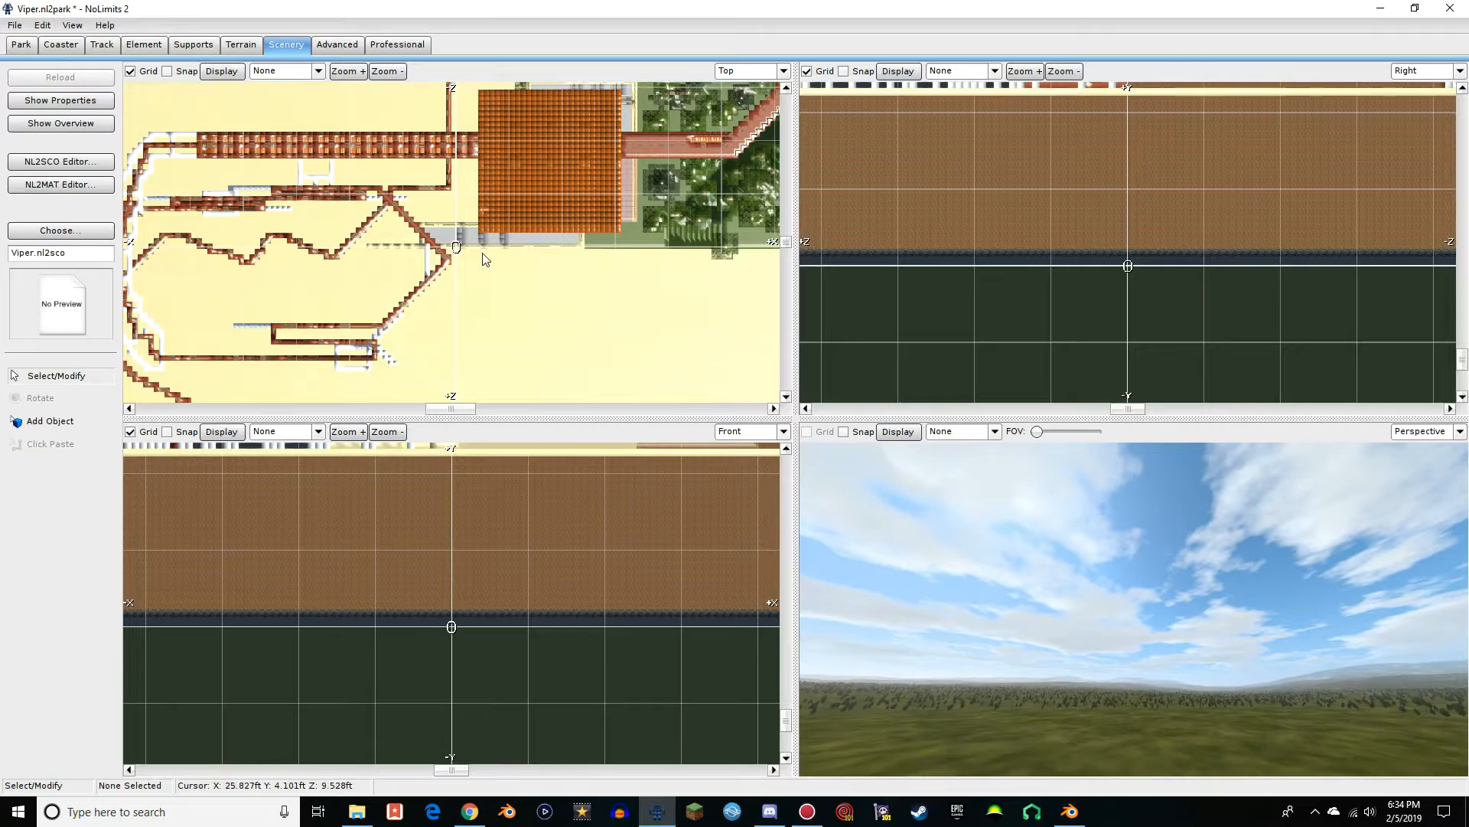
scroll(481, 264, down, 3)
scroll(452, 372, down, 4)
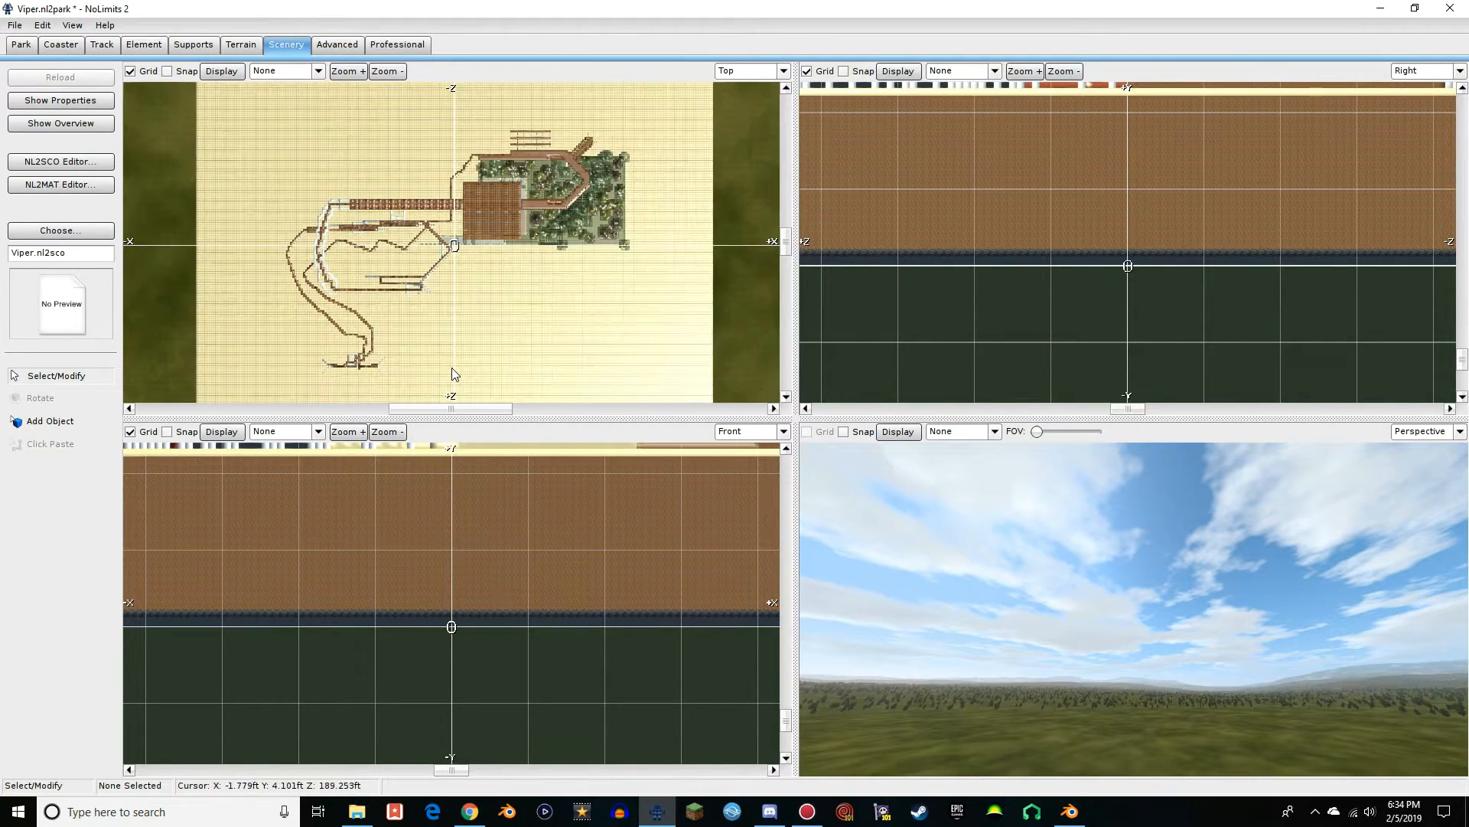
scroll(601, 381, up, 2)
Inspect the textured coaster, the station interior and the model's ground level in the perspective and front views
right_drag(1072, 551, 1186, 601)
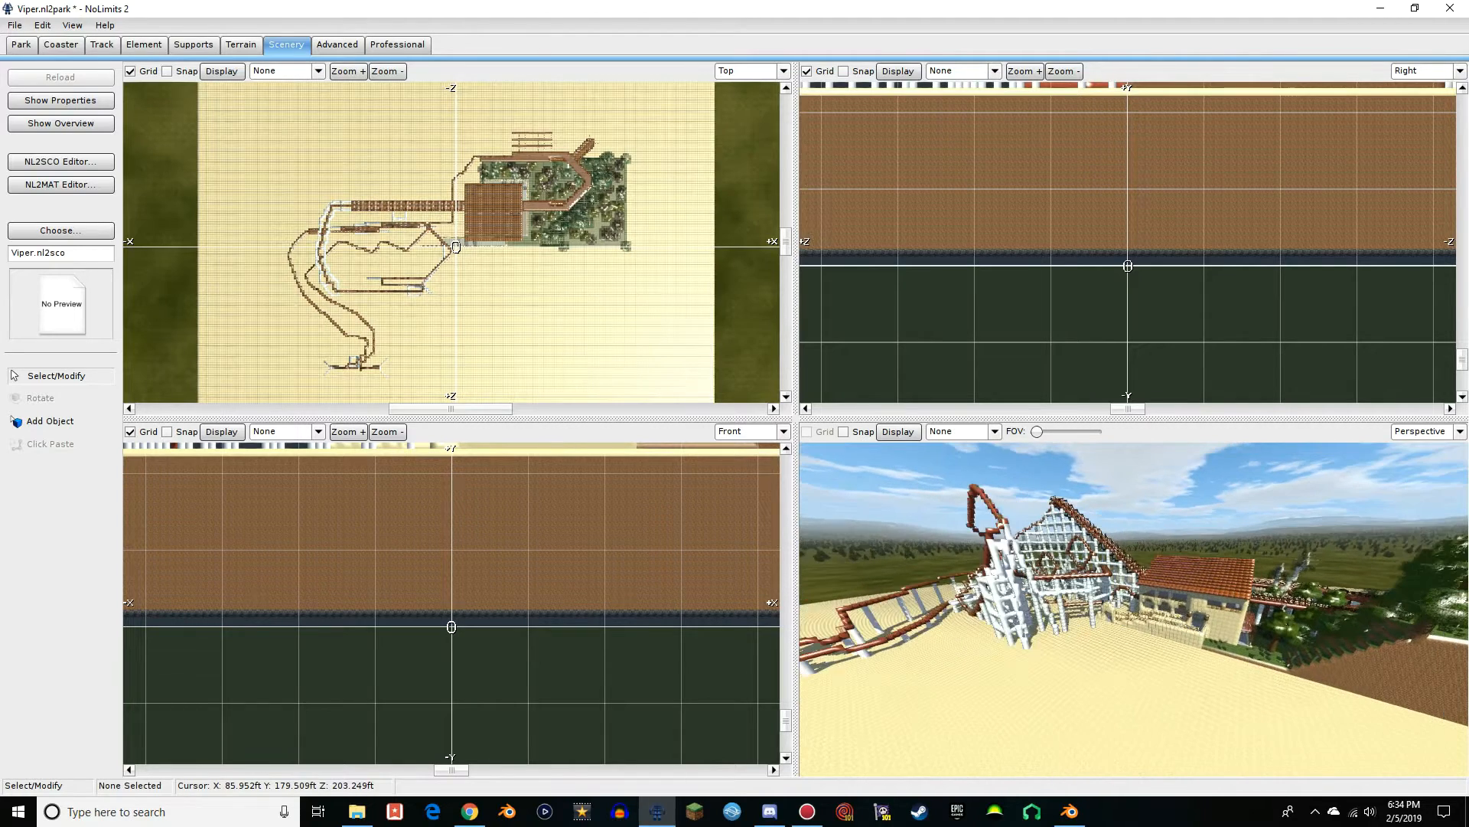
key(w)
right_drag(1132, 608, 1217, 600)
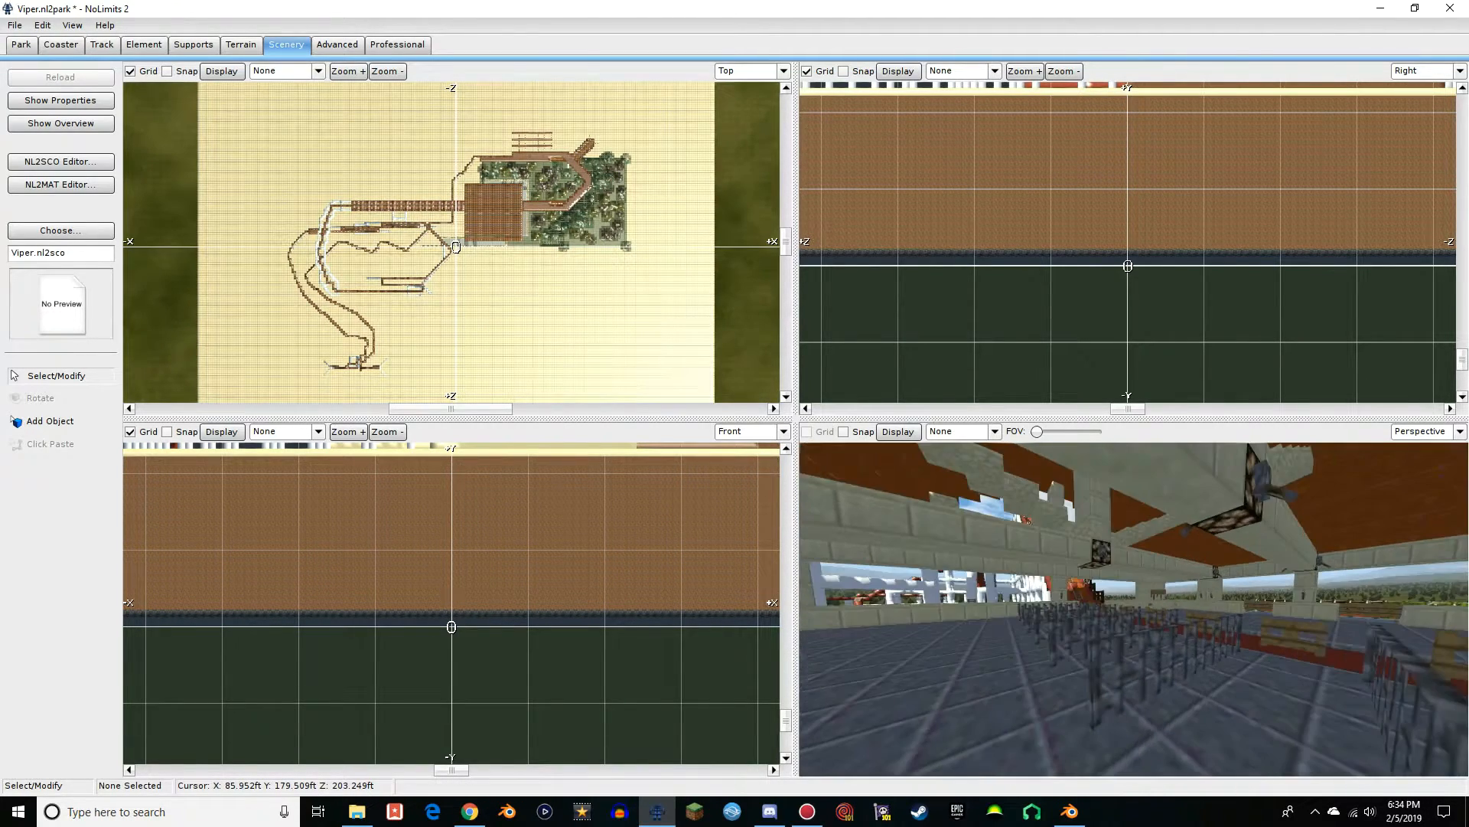
right_drag(1133, 609, 1224, 609)
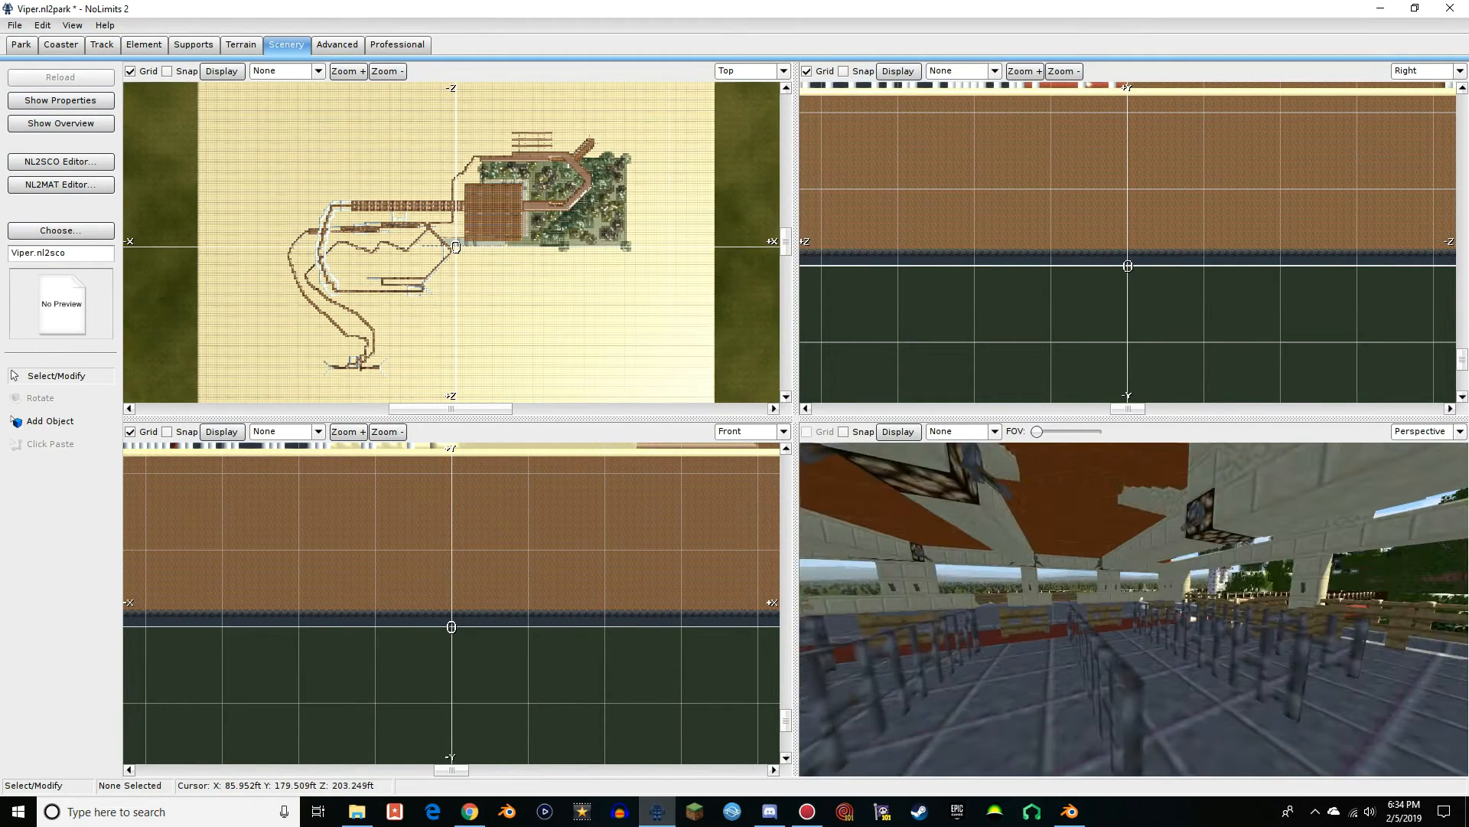
right_drag(1133, 608, 1267, 609)
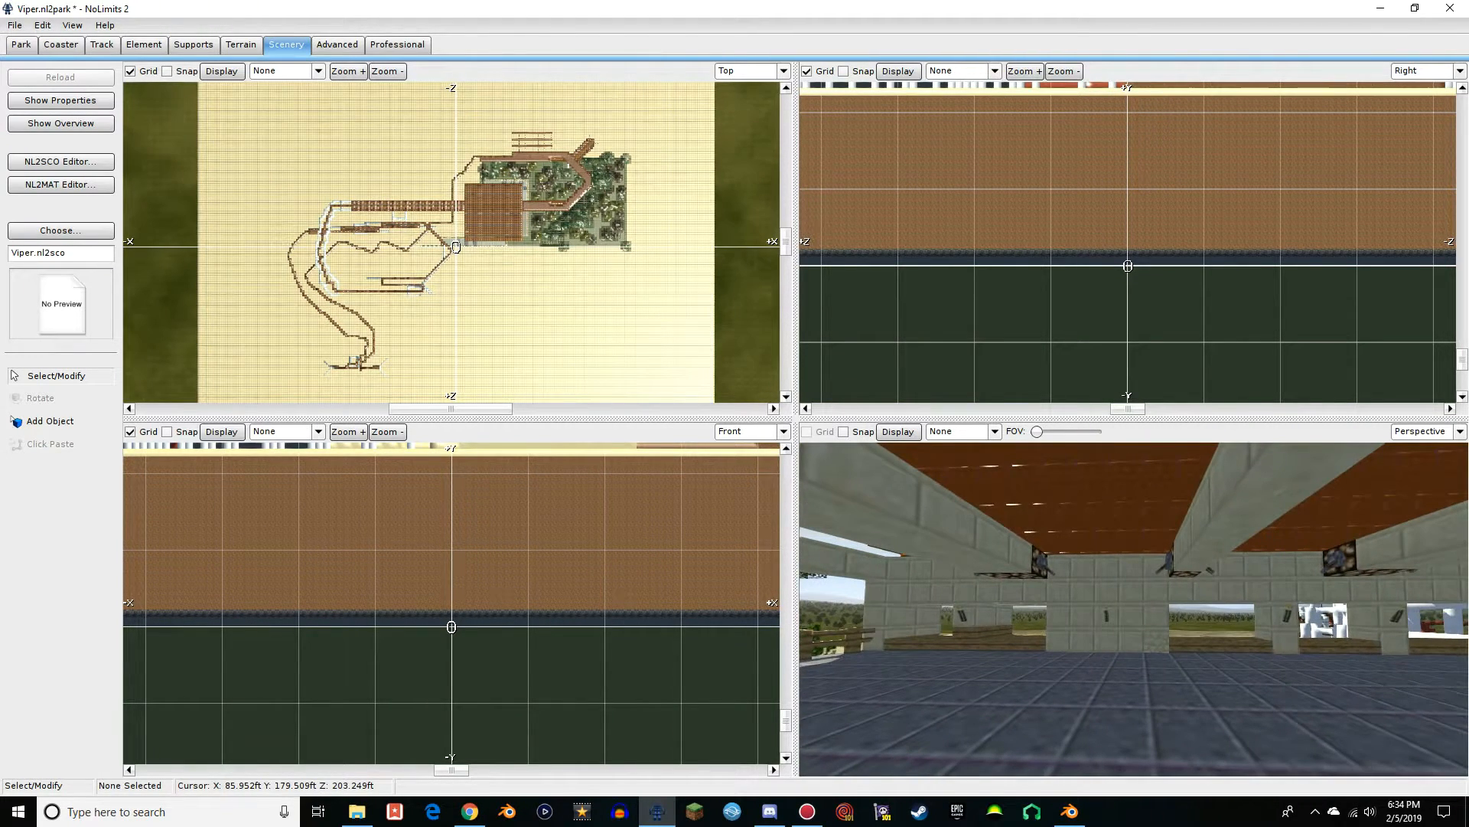
key(w)
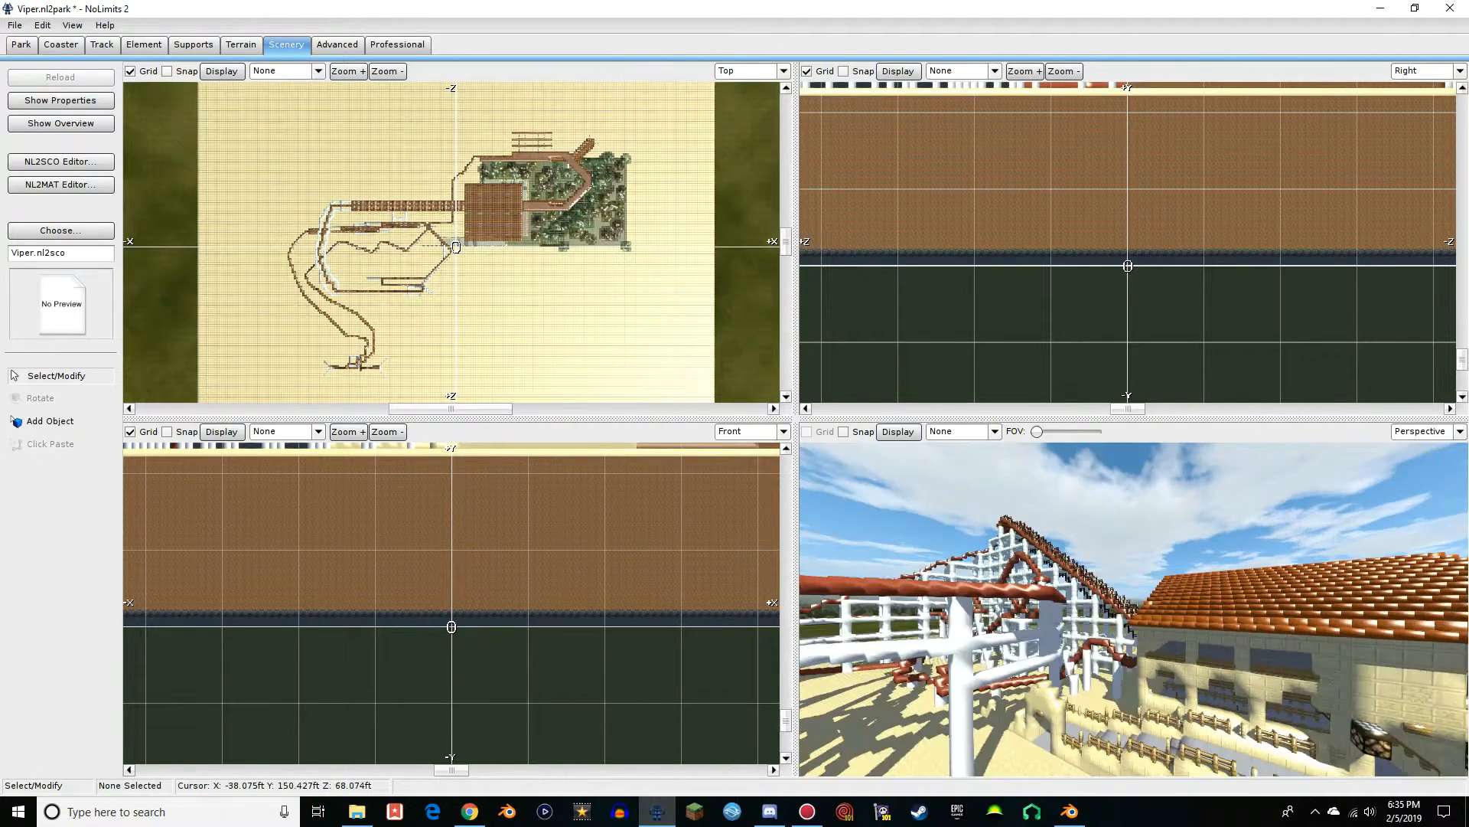
right_drag(474, 700, 452, 748)
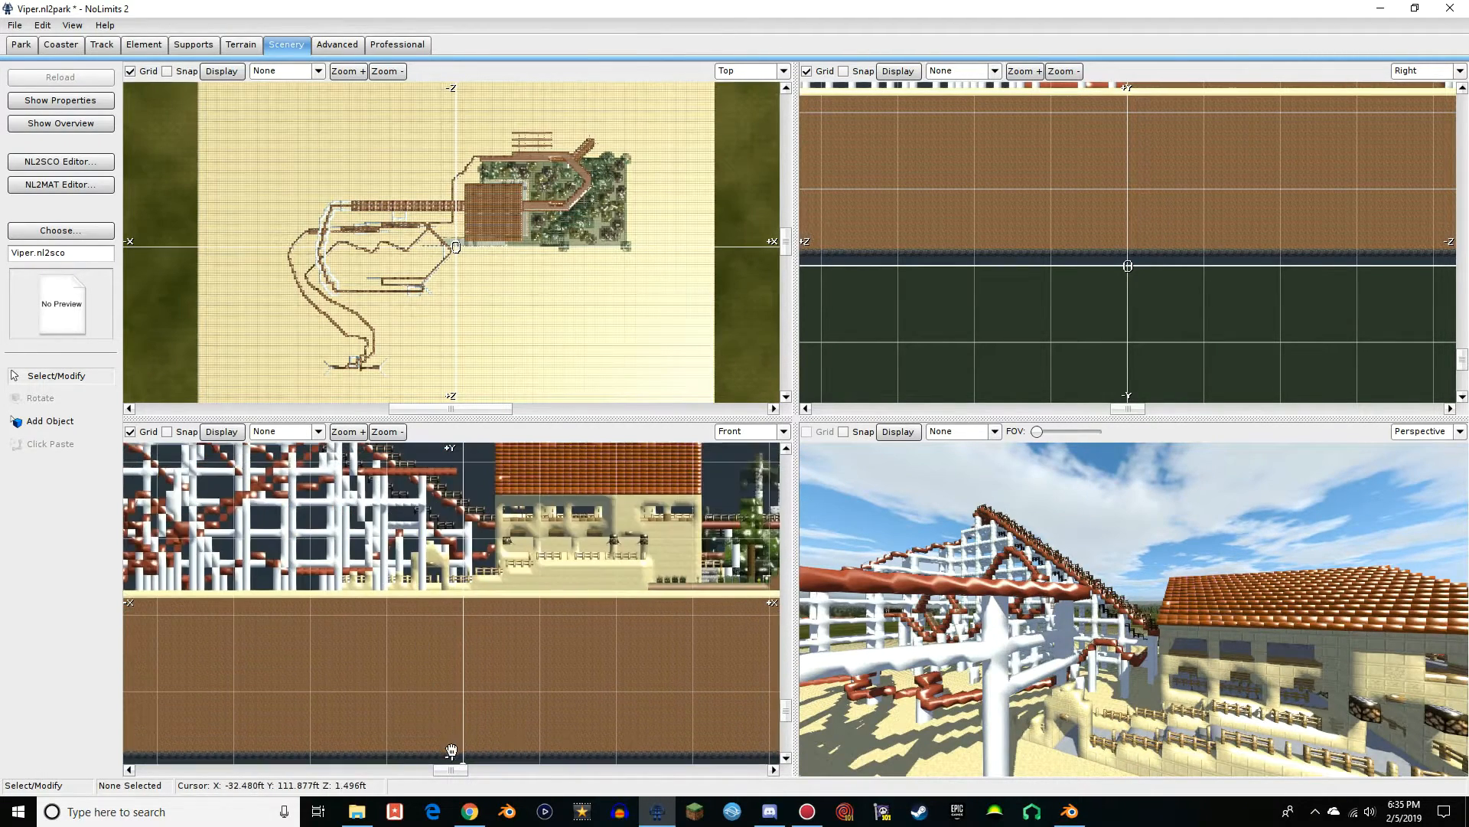
Set the transparency mode of the Viper scene object's Viper Material to Opaque and save the scene object
right_drag(465, 479, 554, 685)
right_drag(561, 564, 757, 524)
click(61, 161)
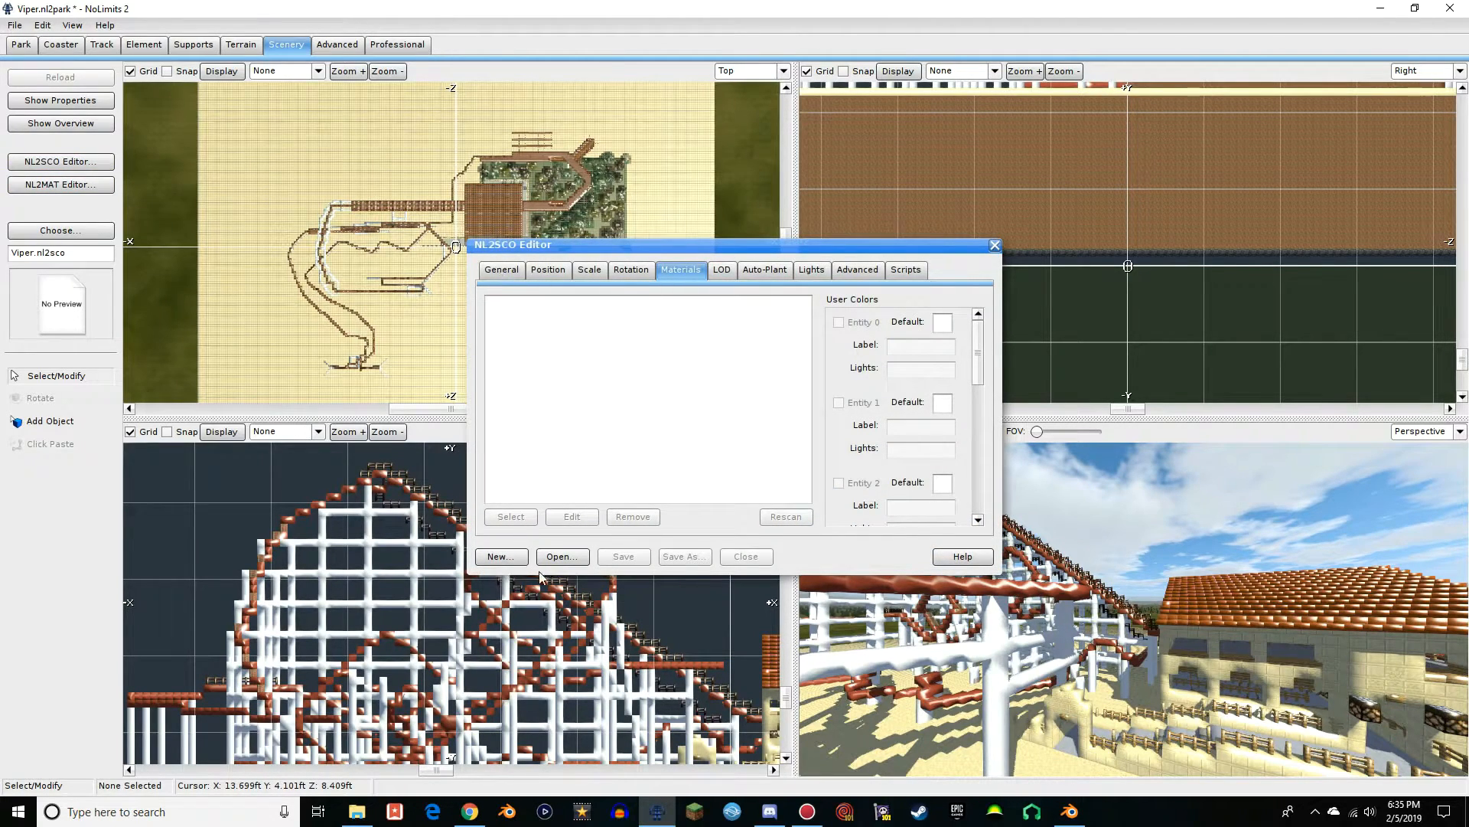
click(561, 556)
double_click(637, 291)
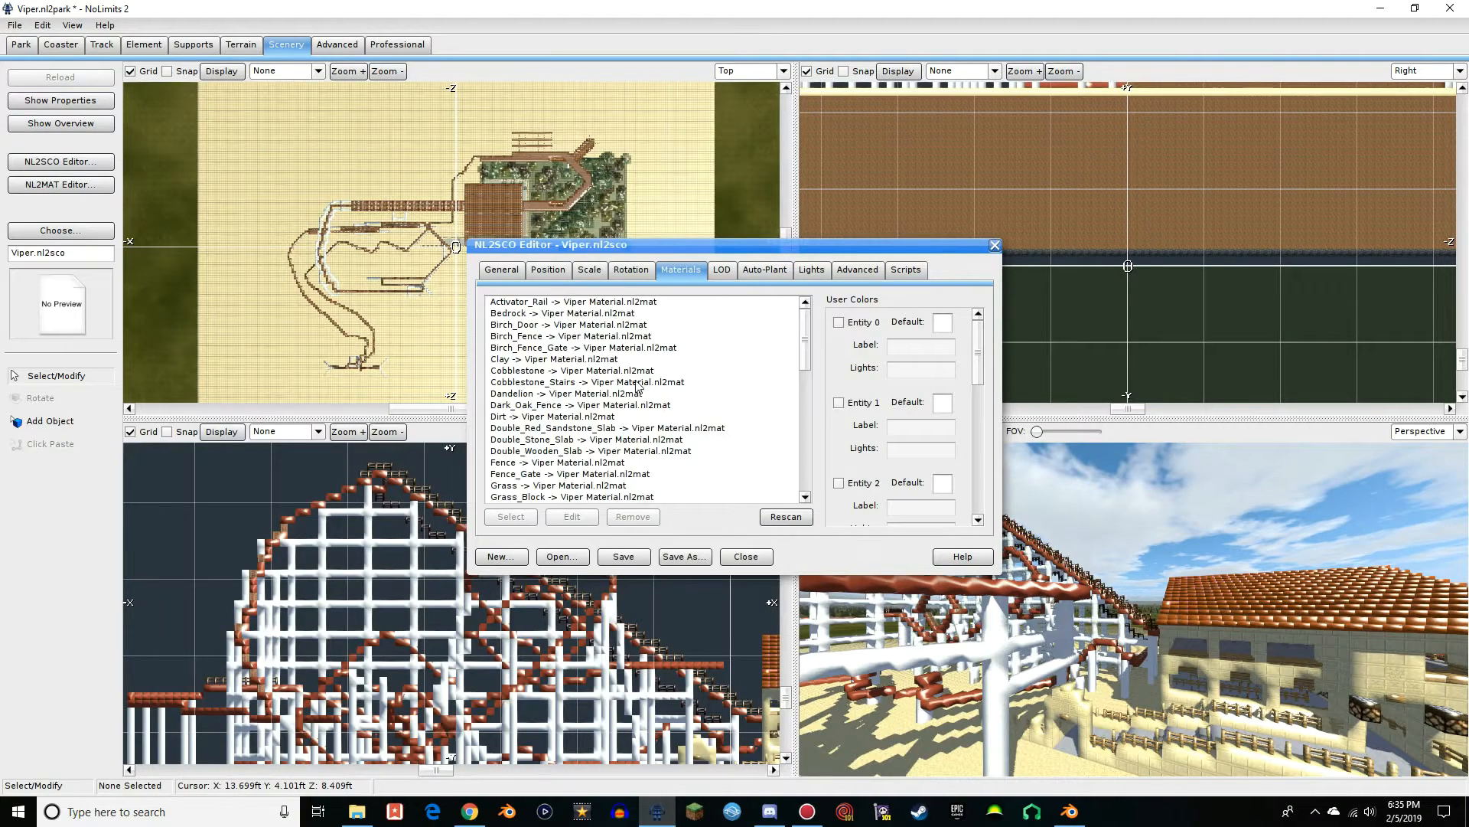
double_click(589, 302)
click(528, 292)
click(528, 305)
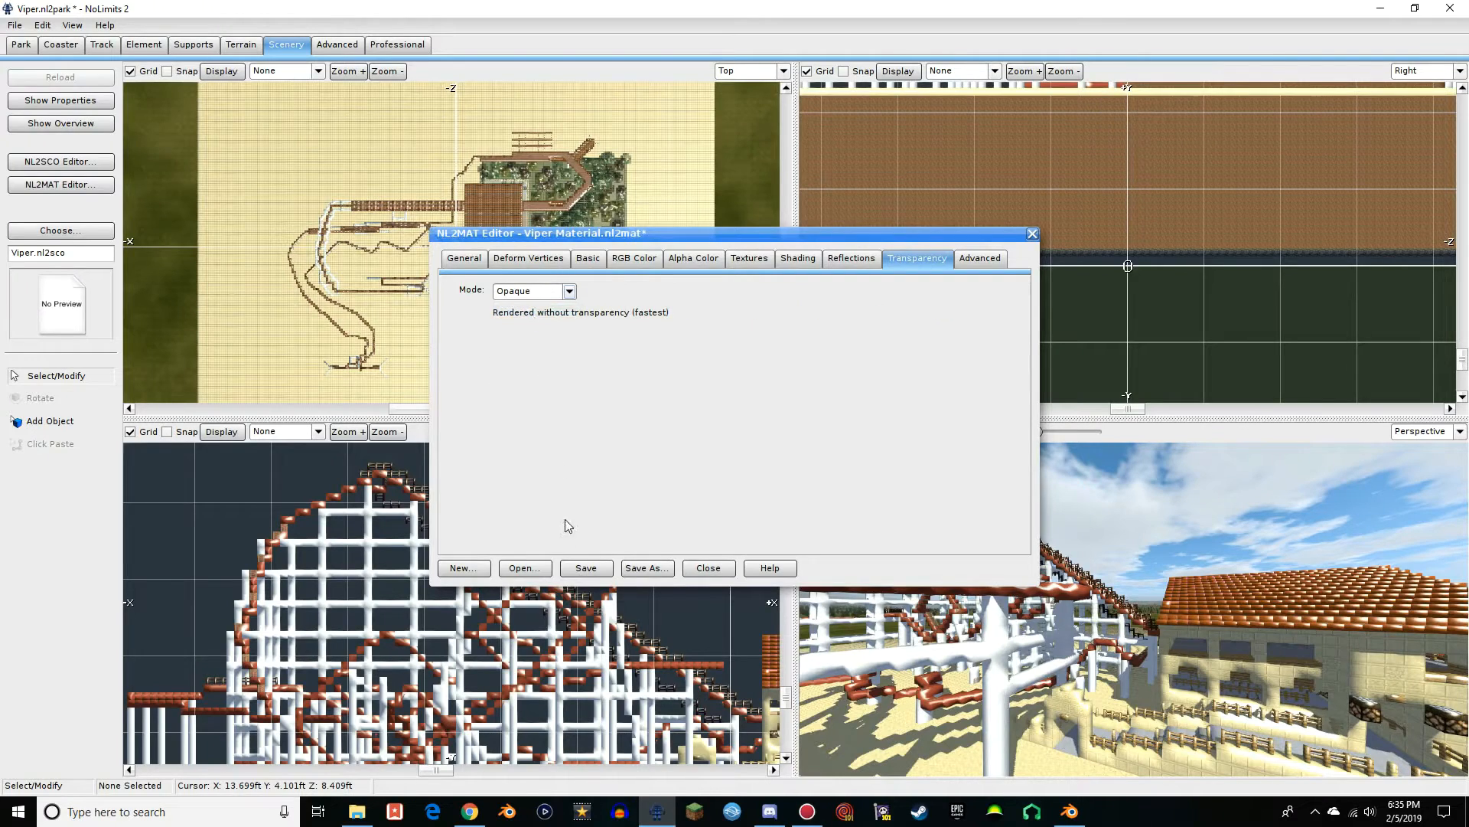
click(1033, 235)
click(623, 556)
click(995, 245)
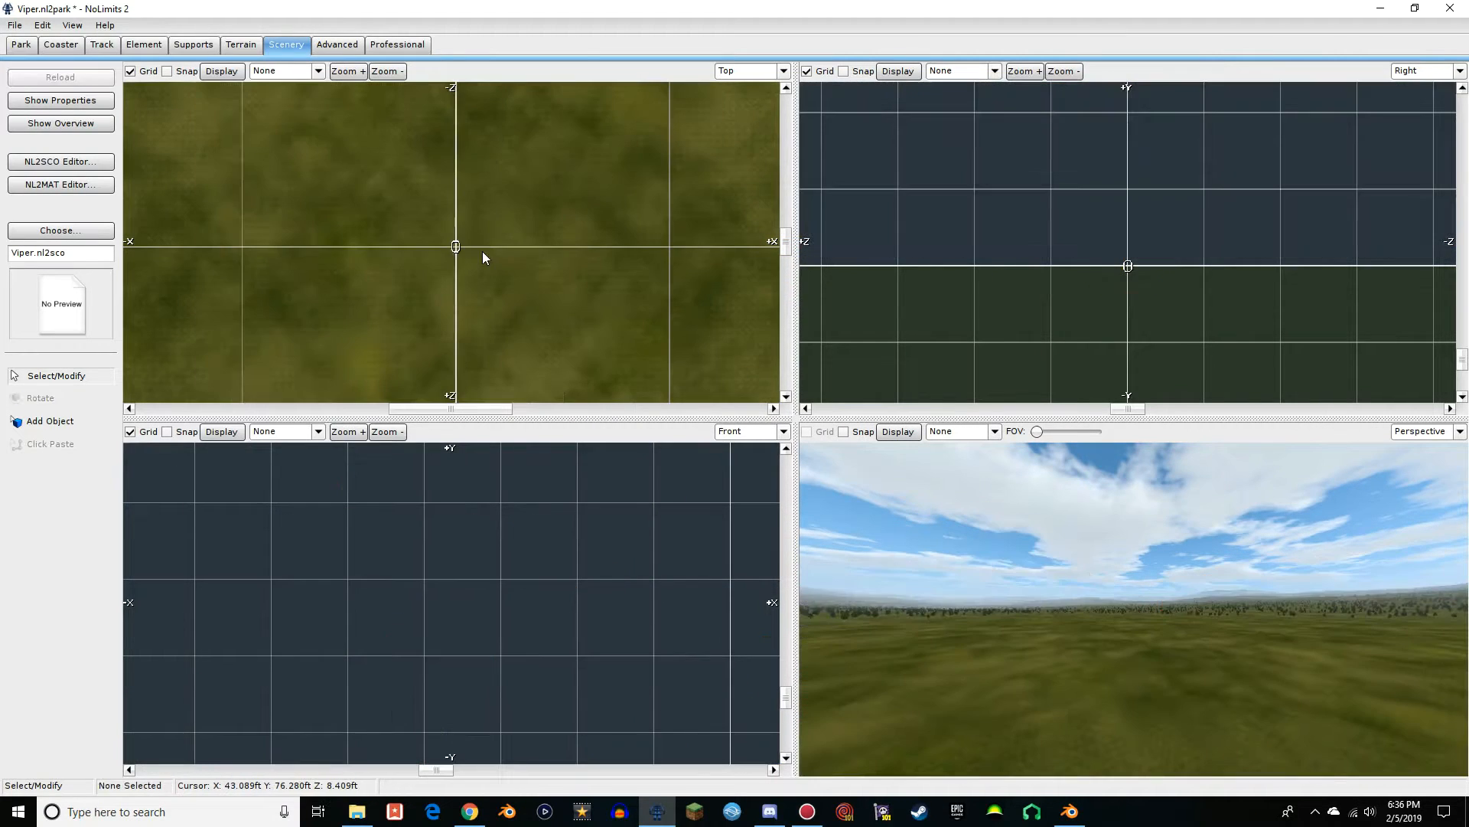
Place the Viper scene object in the park again near the origin
click(64, 424)
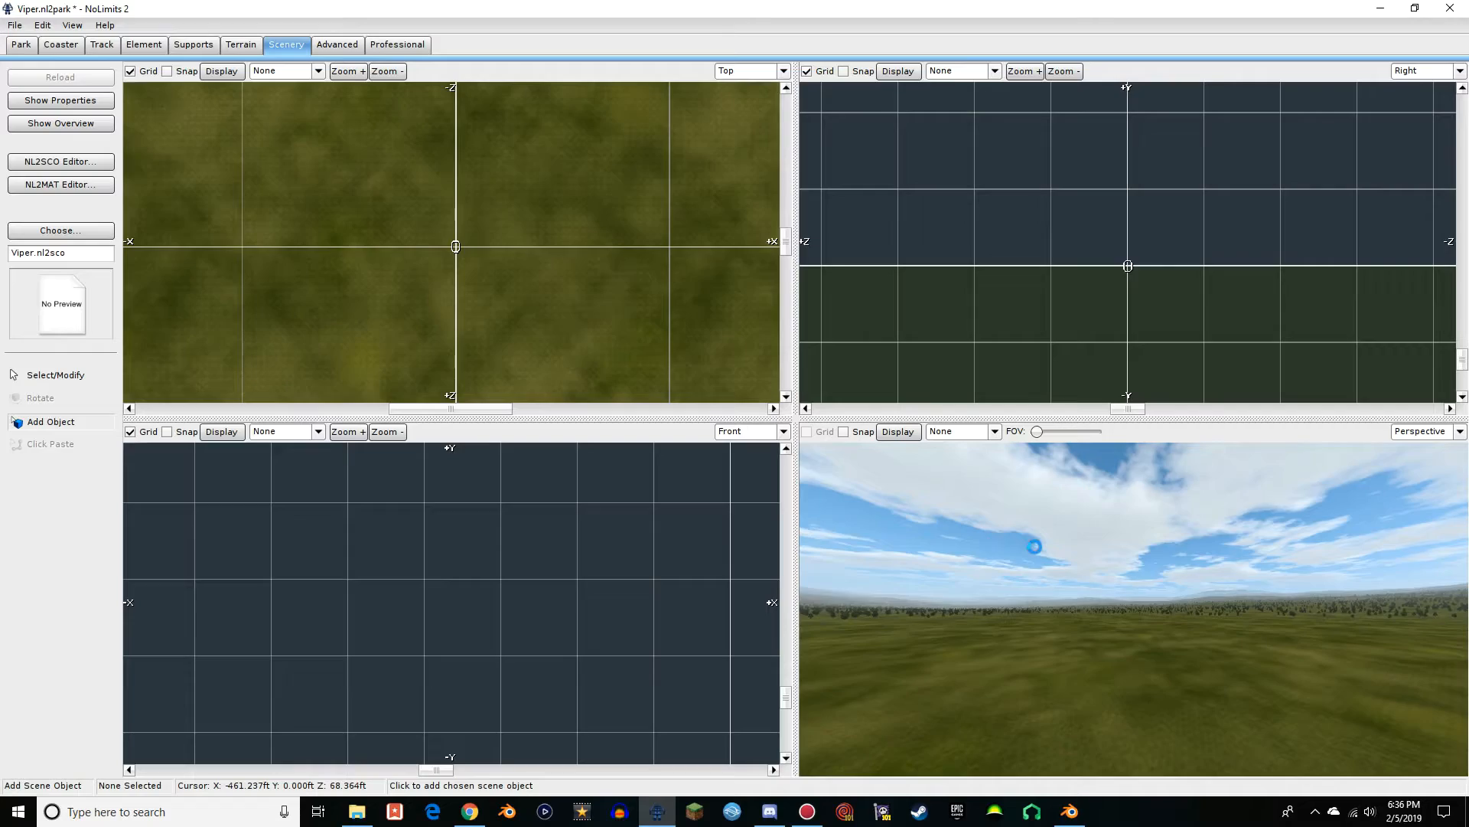
mouse_move(1038, 565)
right_down()
mouse_move(1164, 565)
mouse_move(995, 565)
mouse_move(1044, 565)
right_up()
scroll(1044, 565, up, 5)
scroll(429, 249, down, 5)
scroll(446, 295, up, 6)
Select the placed Viper model and lower it in the front view until its sand surface is level with the park's ground
right_drag(501, 586, 406, 540)
right_drag(1072, 590, 1194, 585)
scroll(1194, 586, up, 5)
scroll(1194, 585, up, 4)
right_drag(585, 615, 336, 588)
right_drag(148, 591, 476, 642)
right_drag(667, 747, 559, 561)
click(45, 378)
scroll(440, 615, down, 4)
click(441, 616)
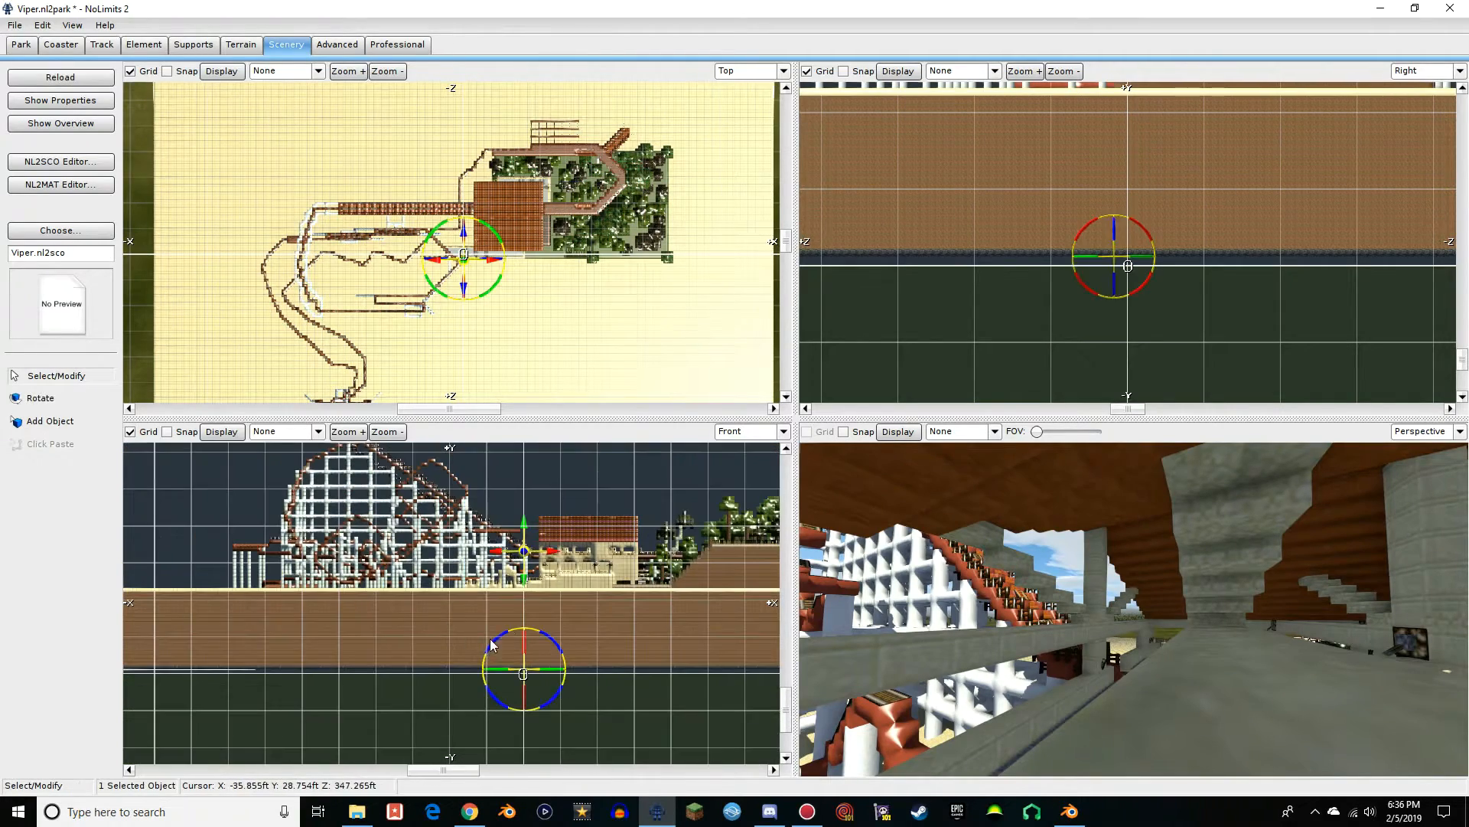
drag(525, 530, 557, 605)
Inspect the station's interior in the perspective view
right_drag(1071, 581, 813, 515)
key(w)
right_drag(1194, 597, 1071, 520)
key(w)
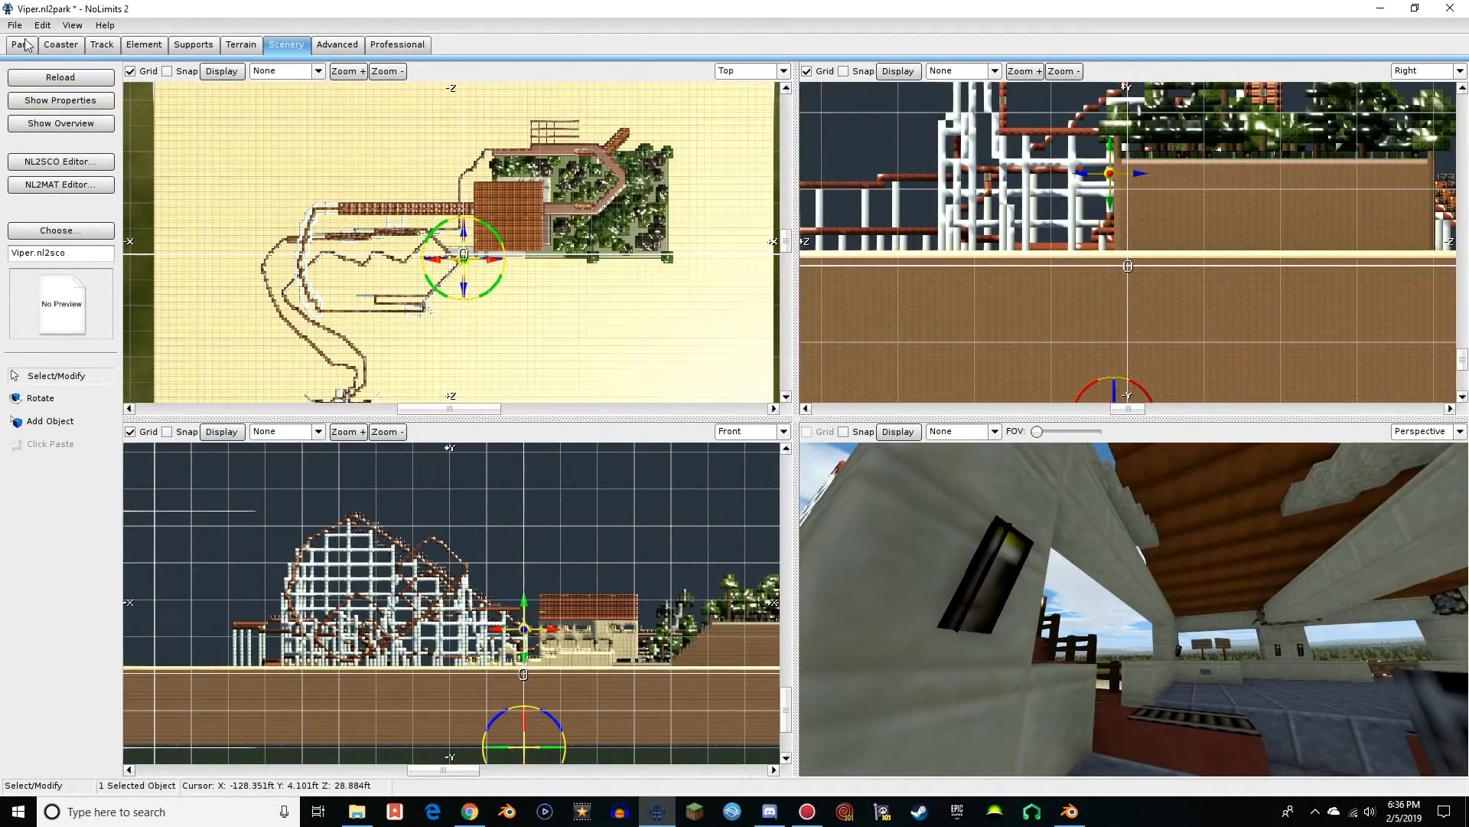
click(58, 46)
click(47, 80)
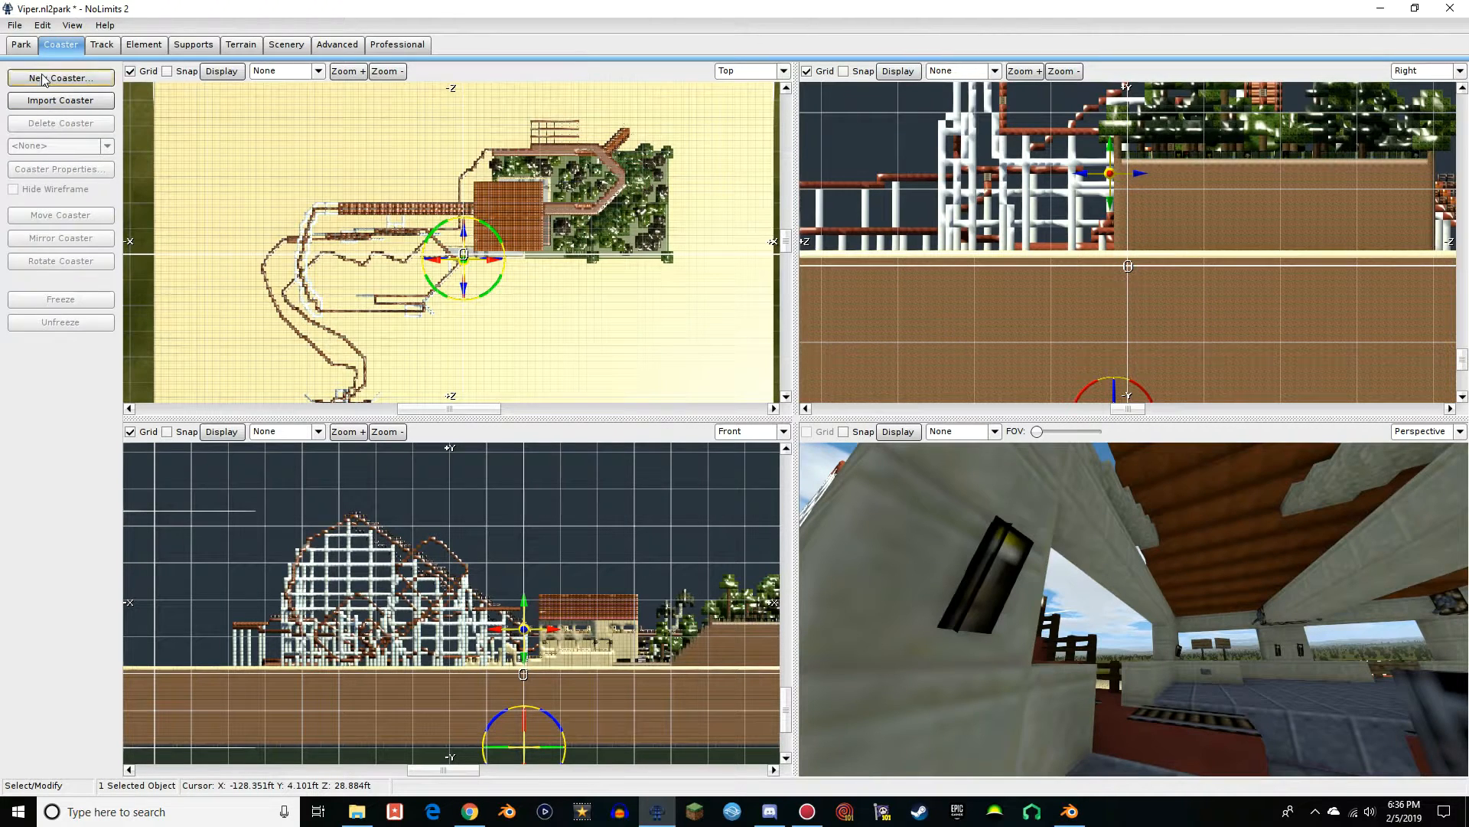
click(768, 431)
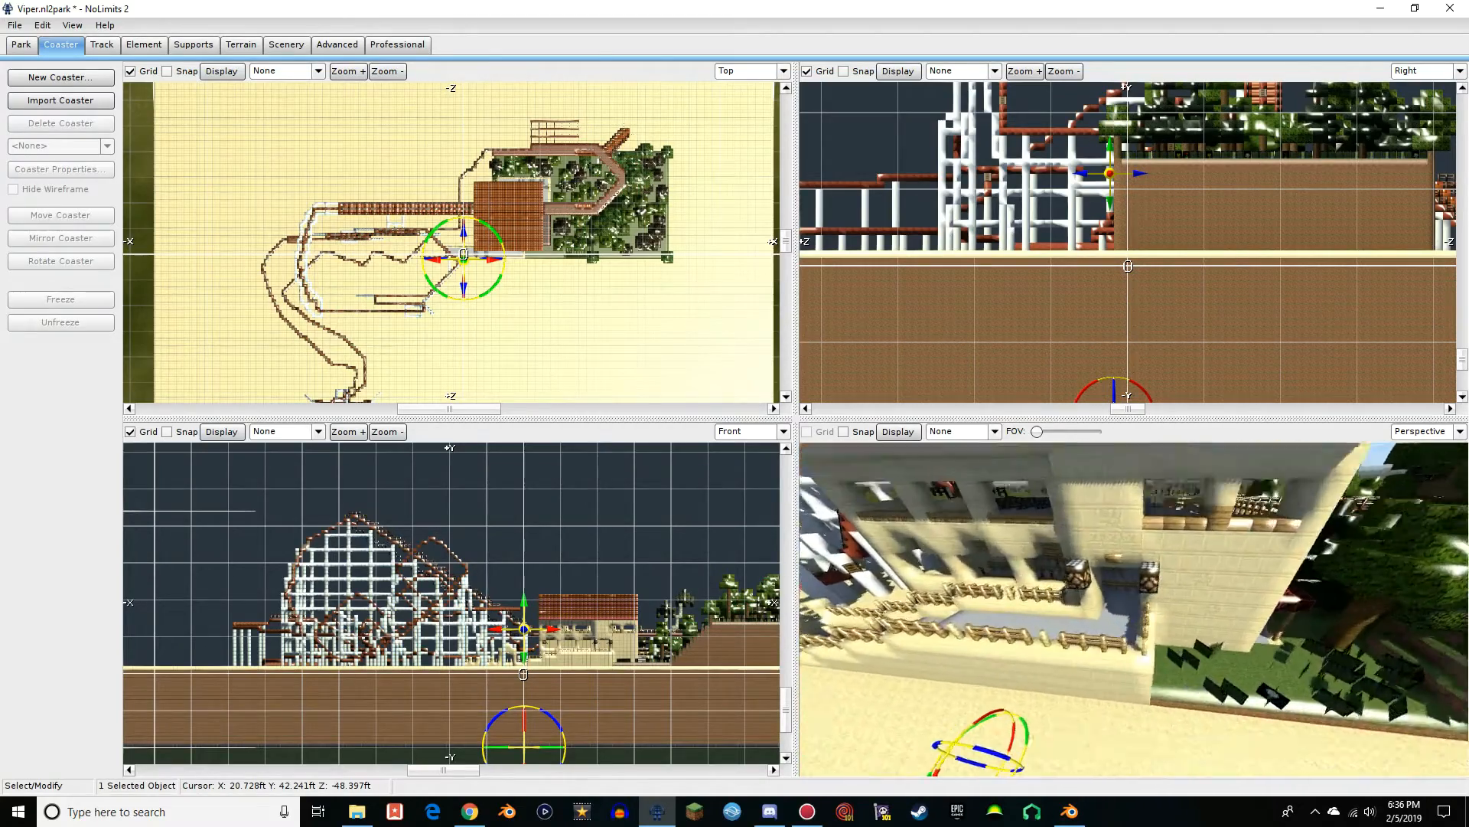
Fly around the Viper model in the perspective view to inspect the station exterior, the support structure and the brake run
key(w)
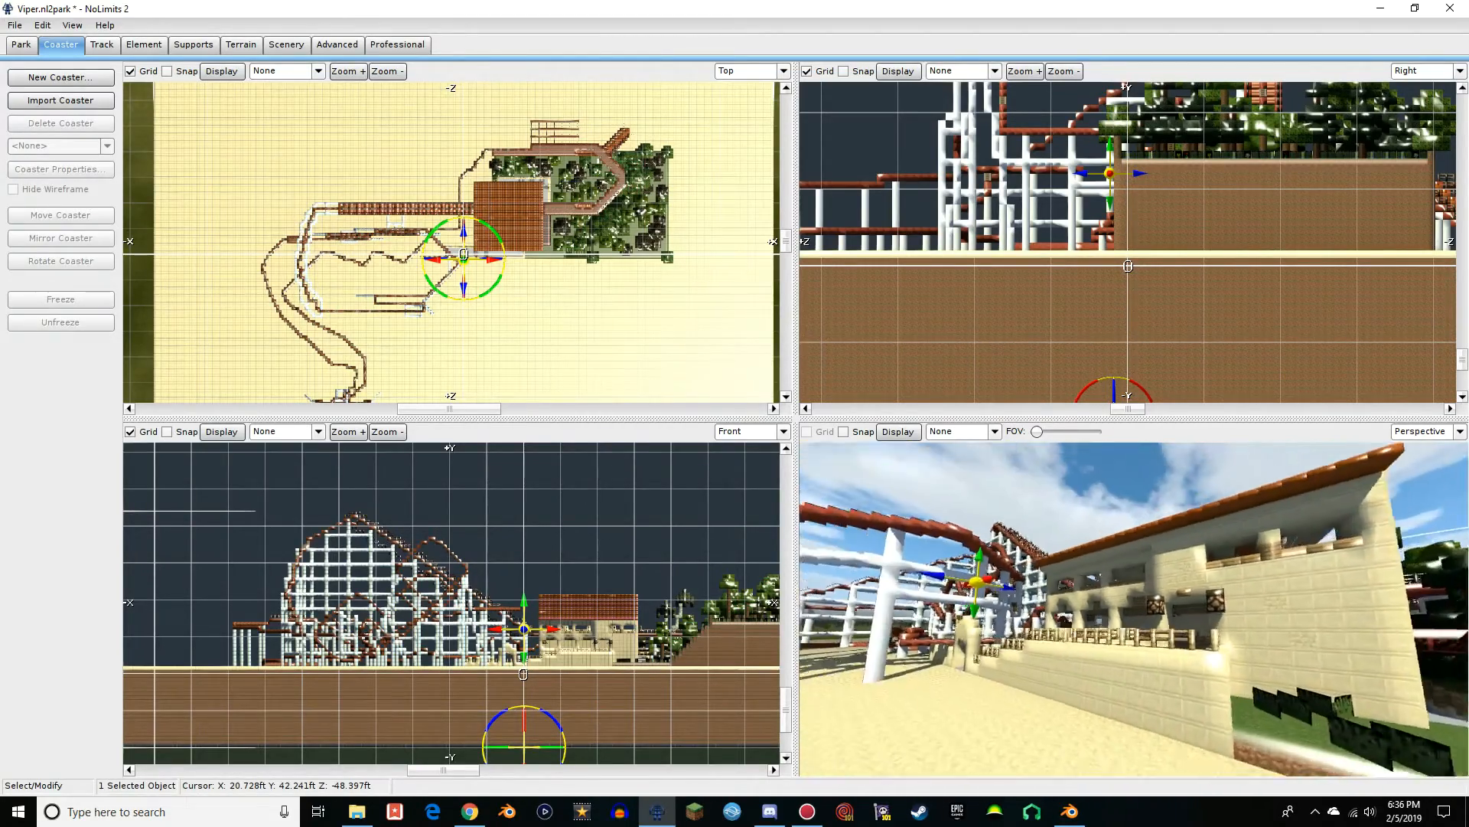
key(w)
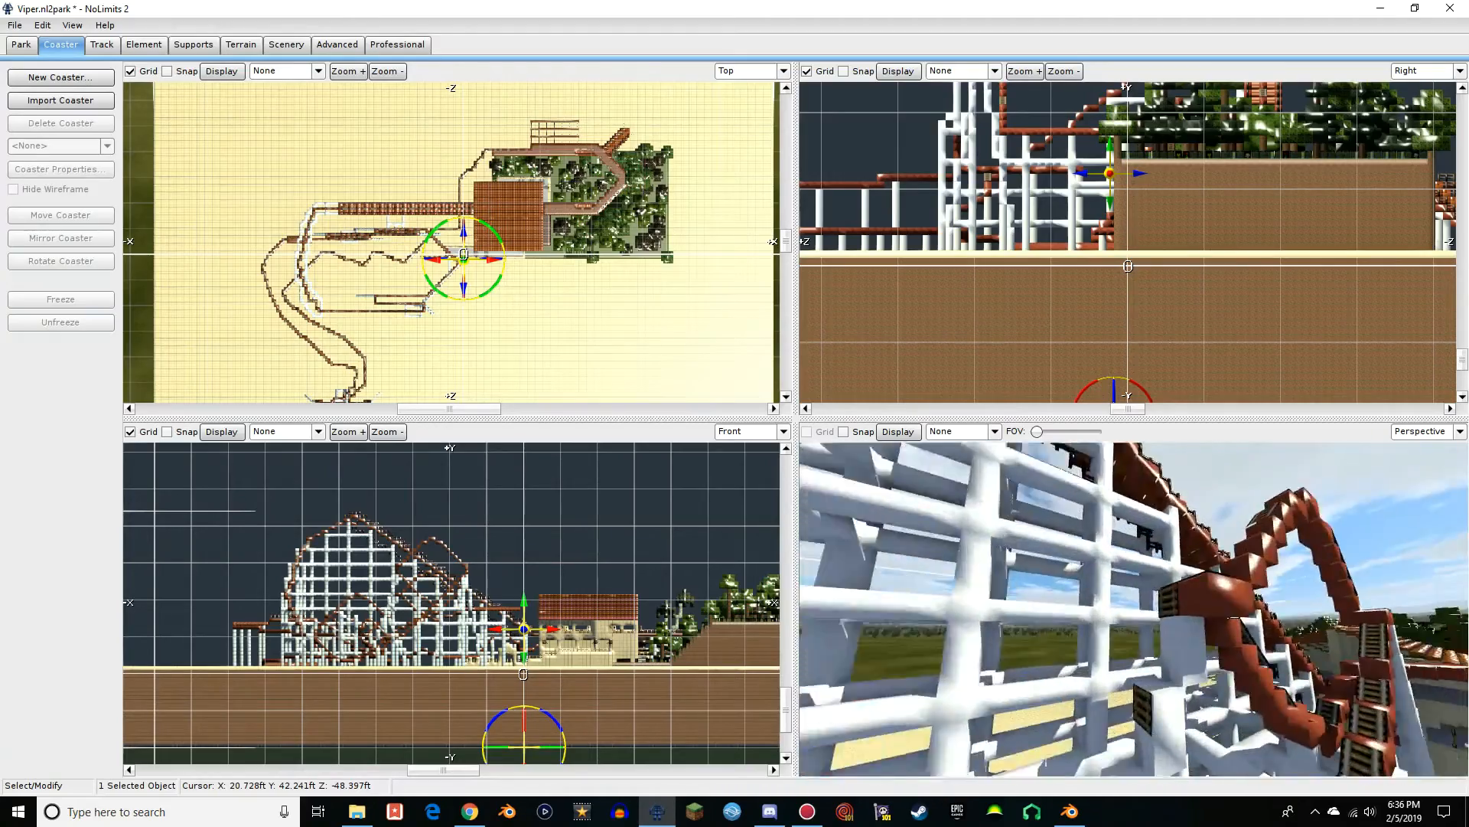
key(w)
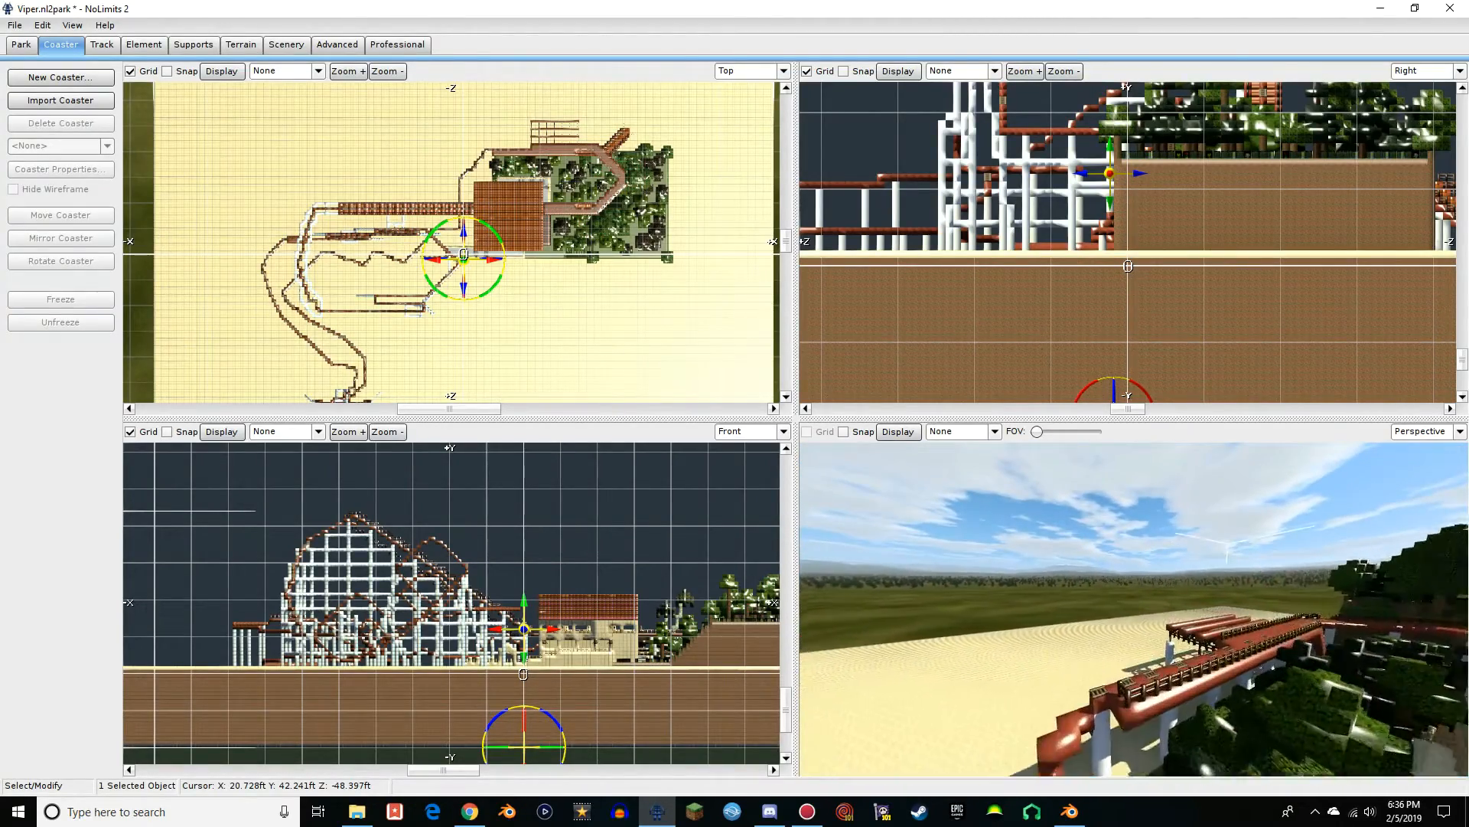
key(w)
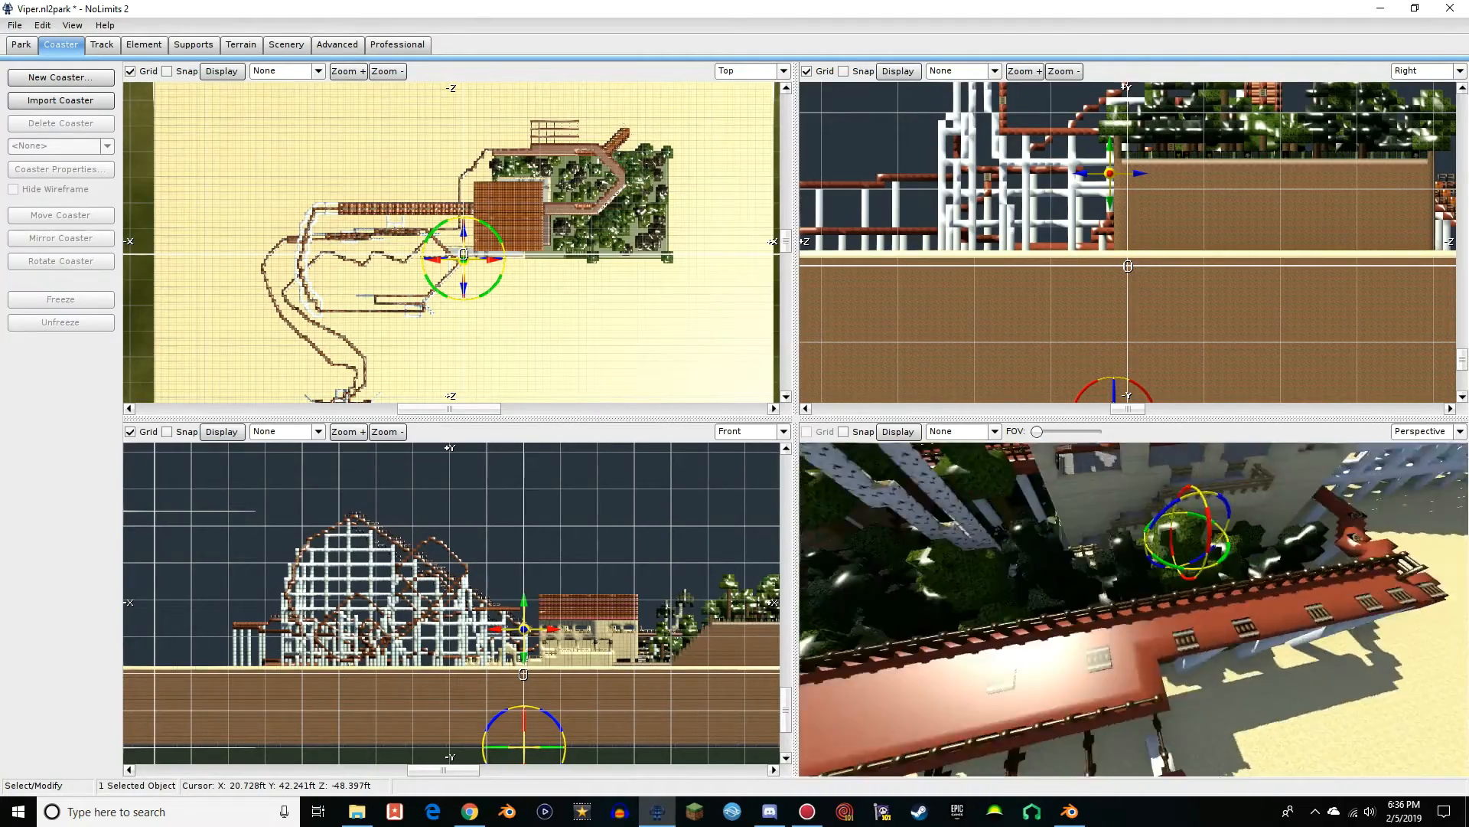
key(w)
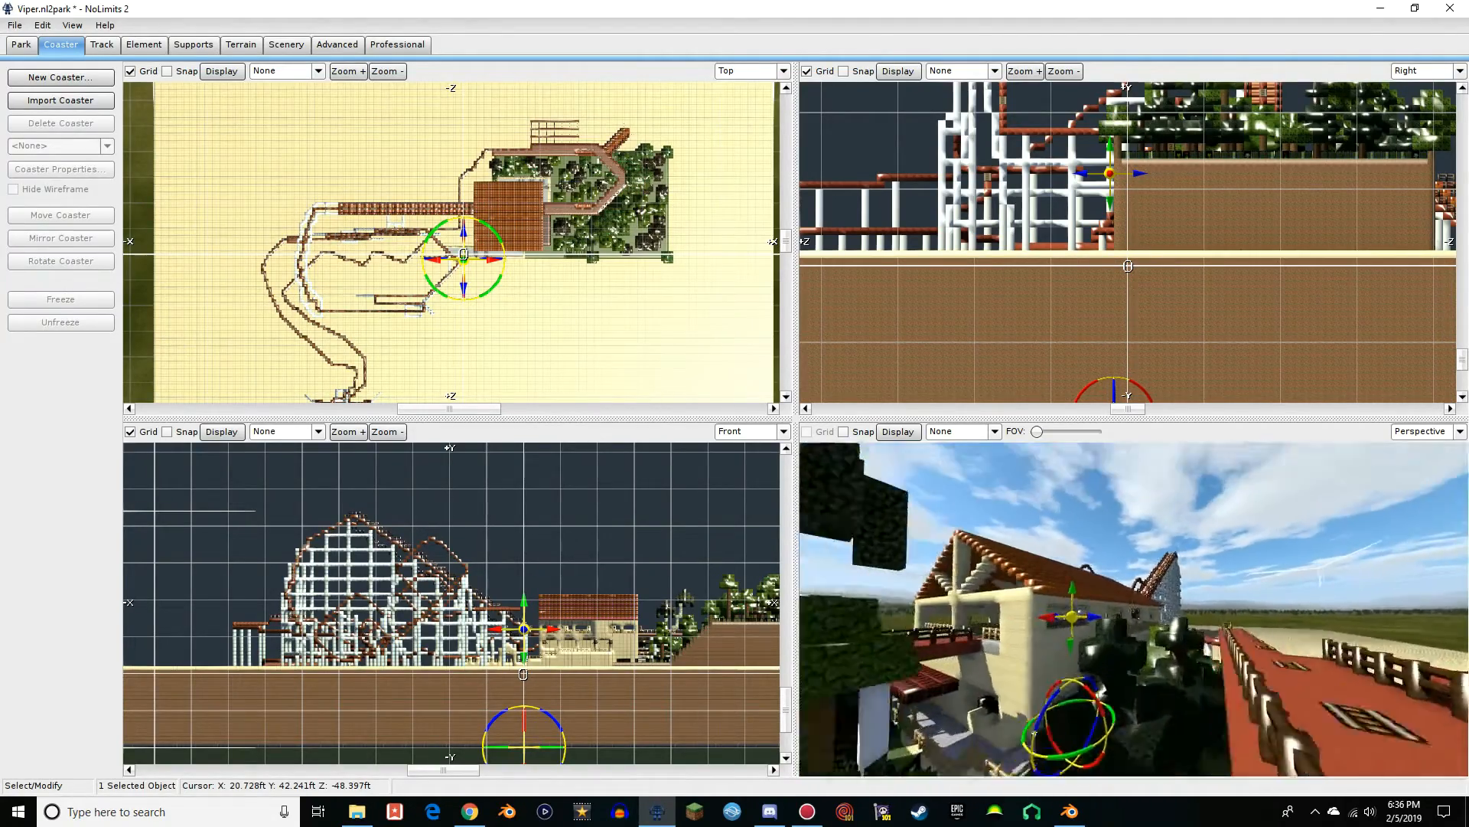
key(w)
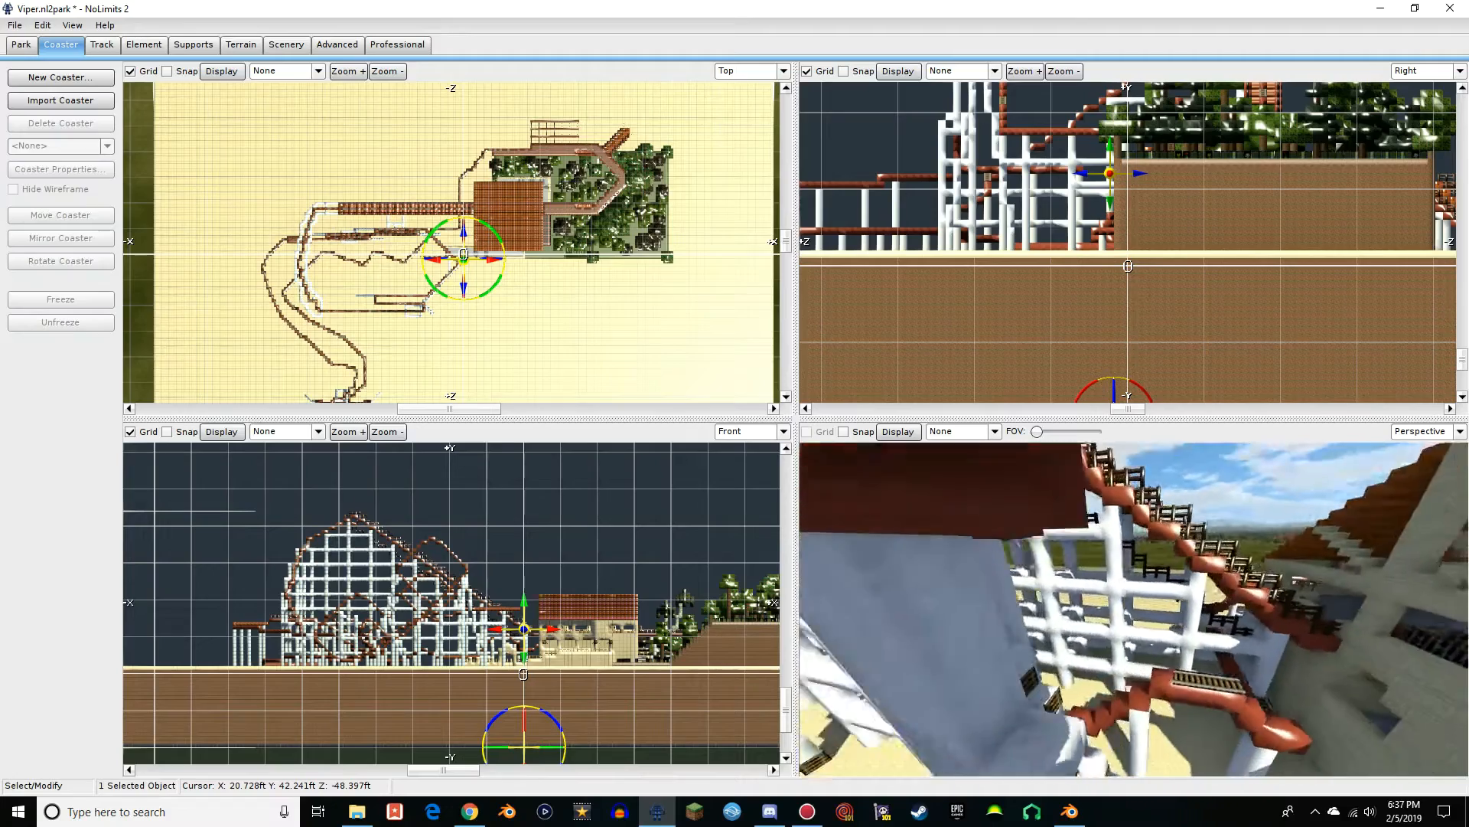
Examine the lift hill, track path and station roof up close in the top and front views
scroll(436, 231, up, 5)
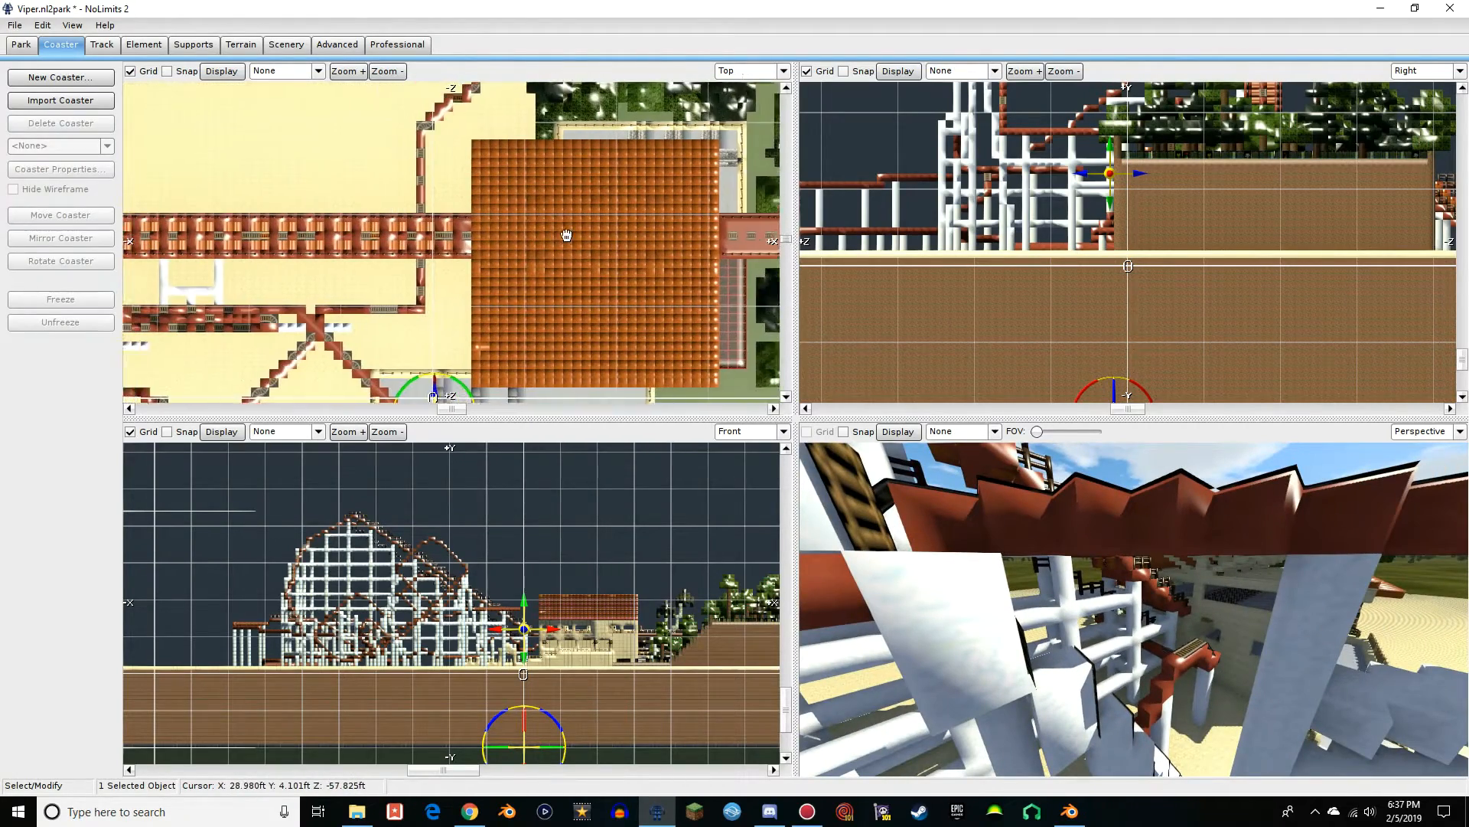
right_drag(567, 235, 677, 234)
right_drag(528, 535, 500, 556)
scroll(503, 558, up, 6)
right_drag(678, 758, 415, 539)
right_drag(581, 595, 722, 646)
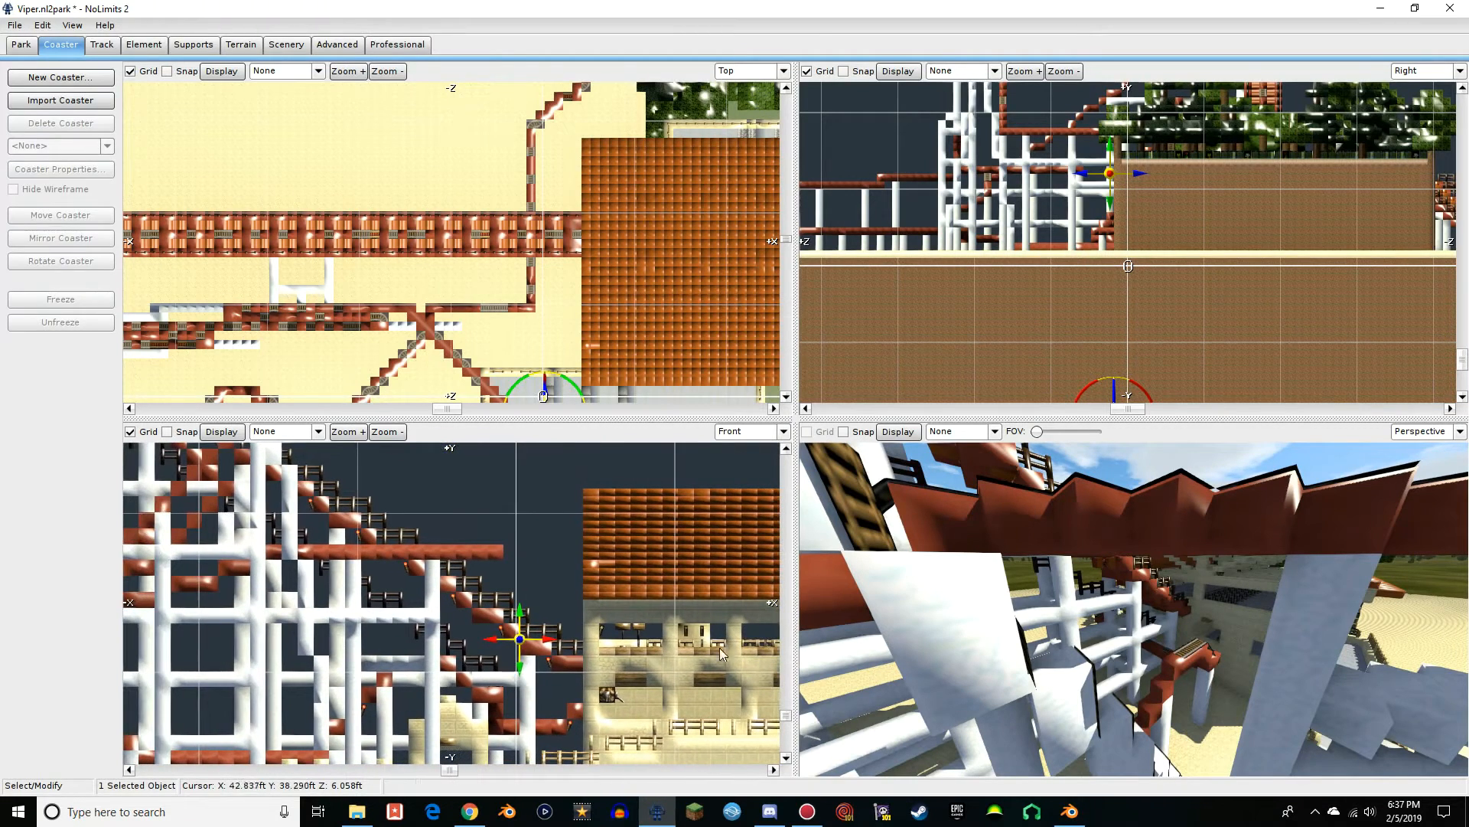
right_drag(338, 517, 653, 753)
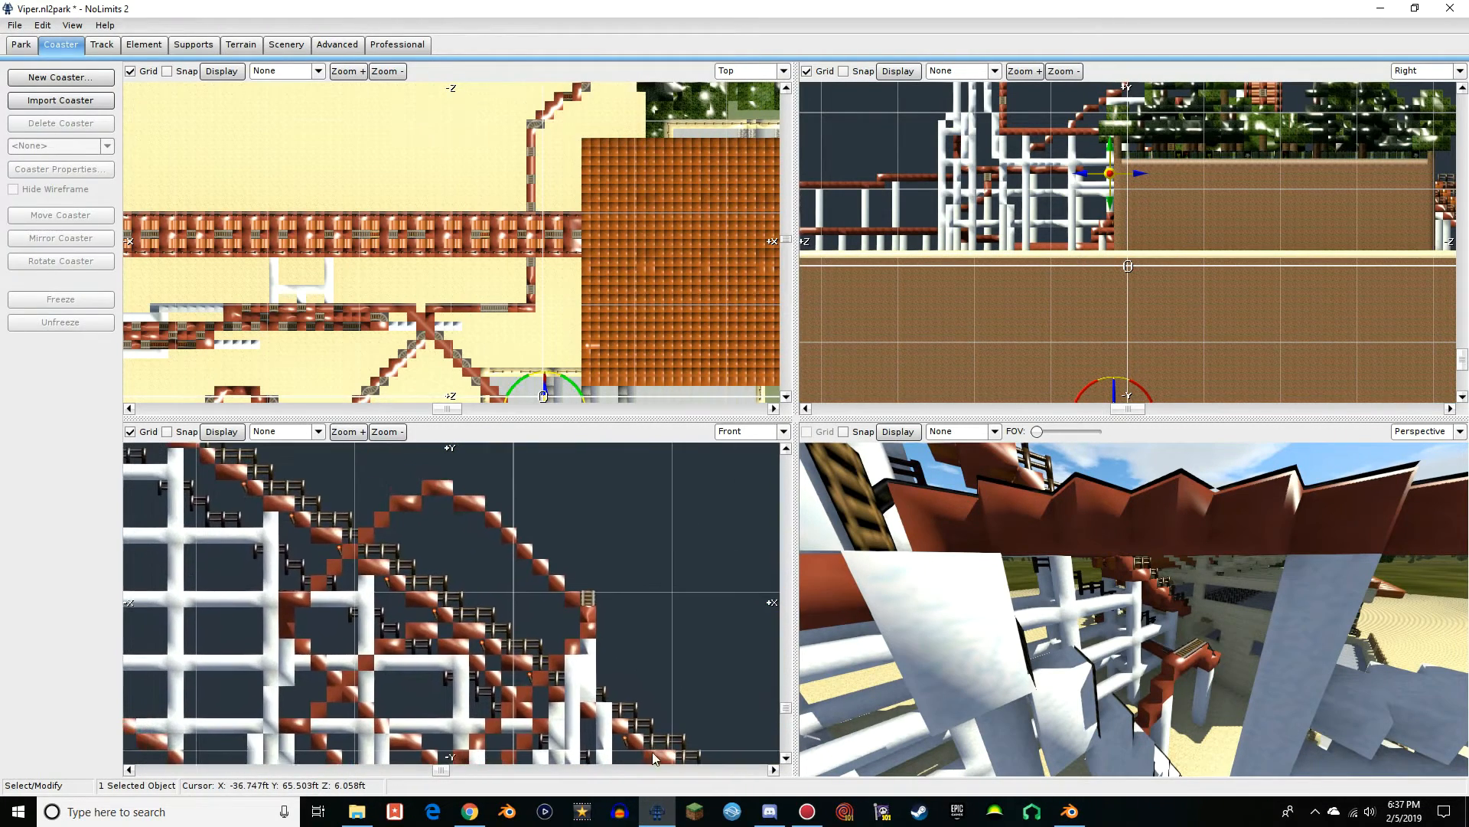
right_drag(344, 489, 595, 639)
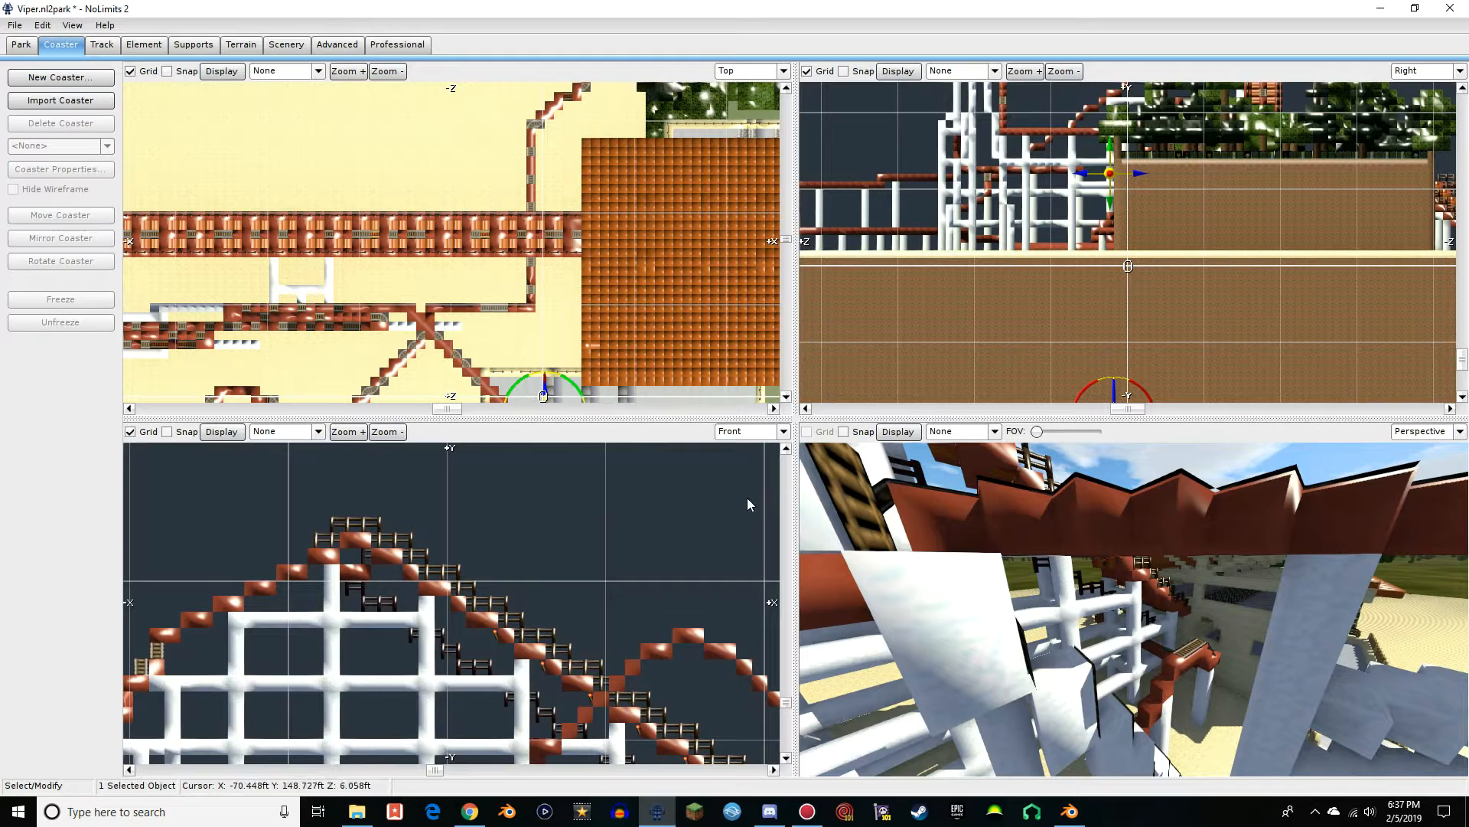
click(92, 47)
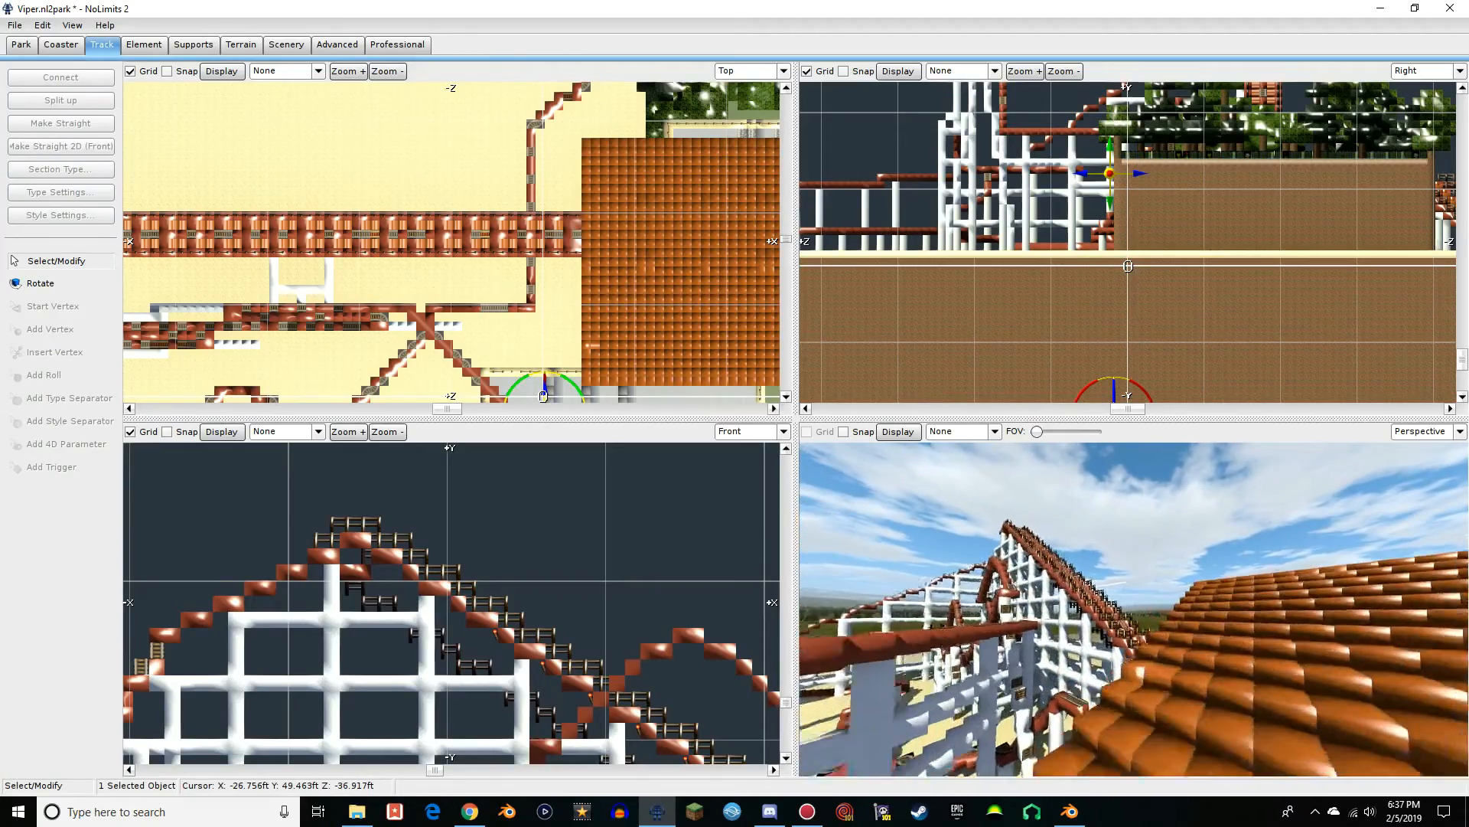
scroll(542, 574, down, 6)
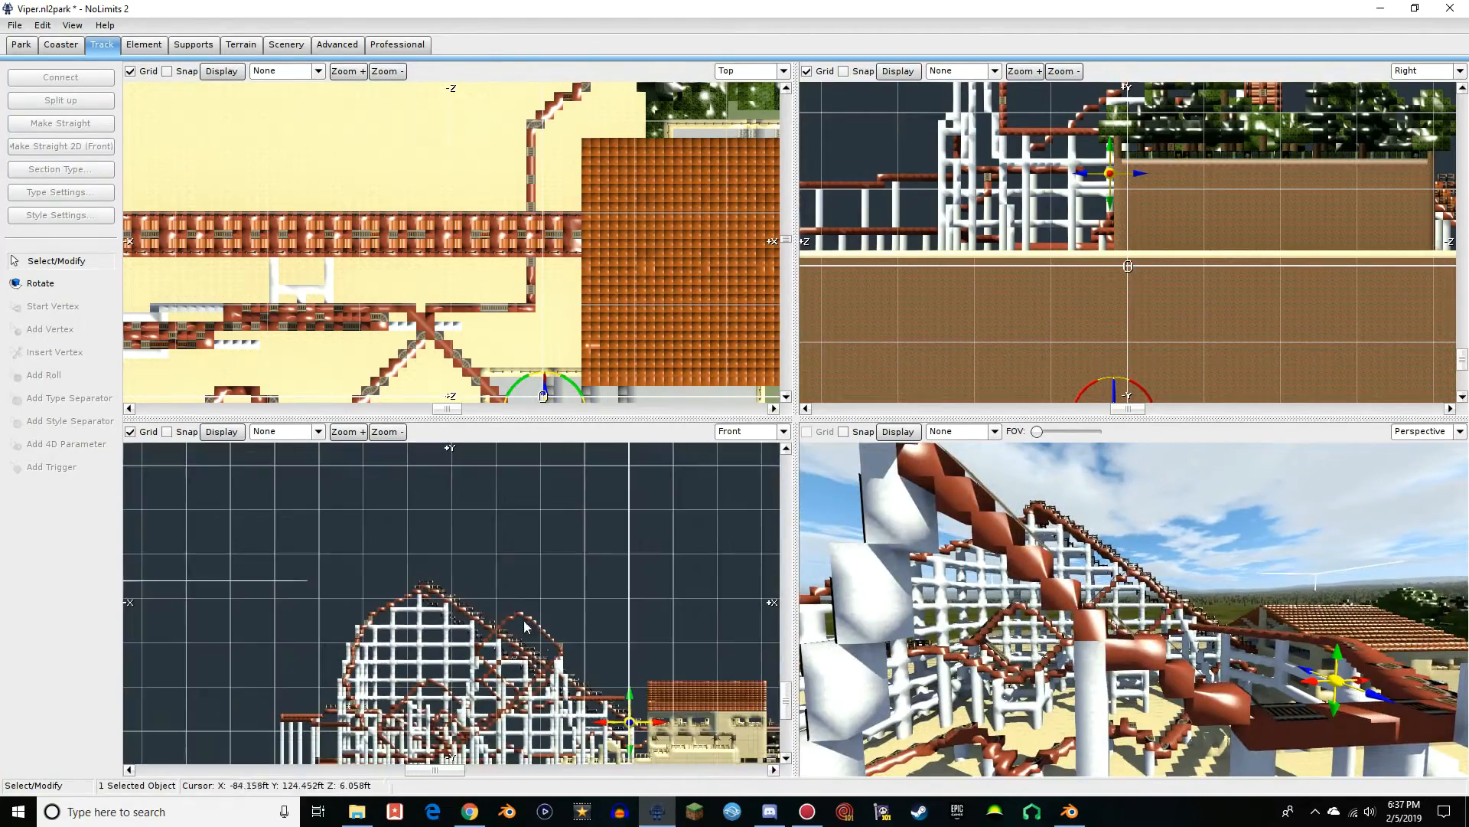
scroll(692, 670, up, 1)
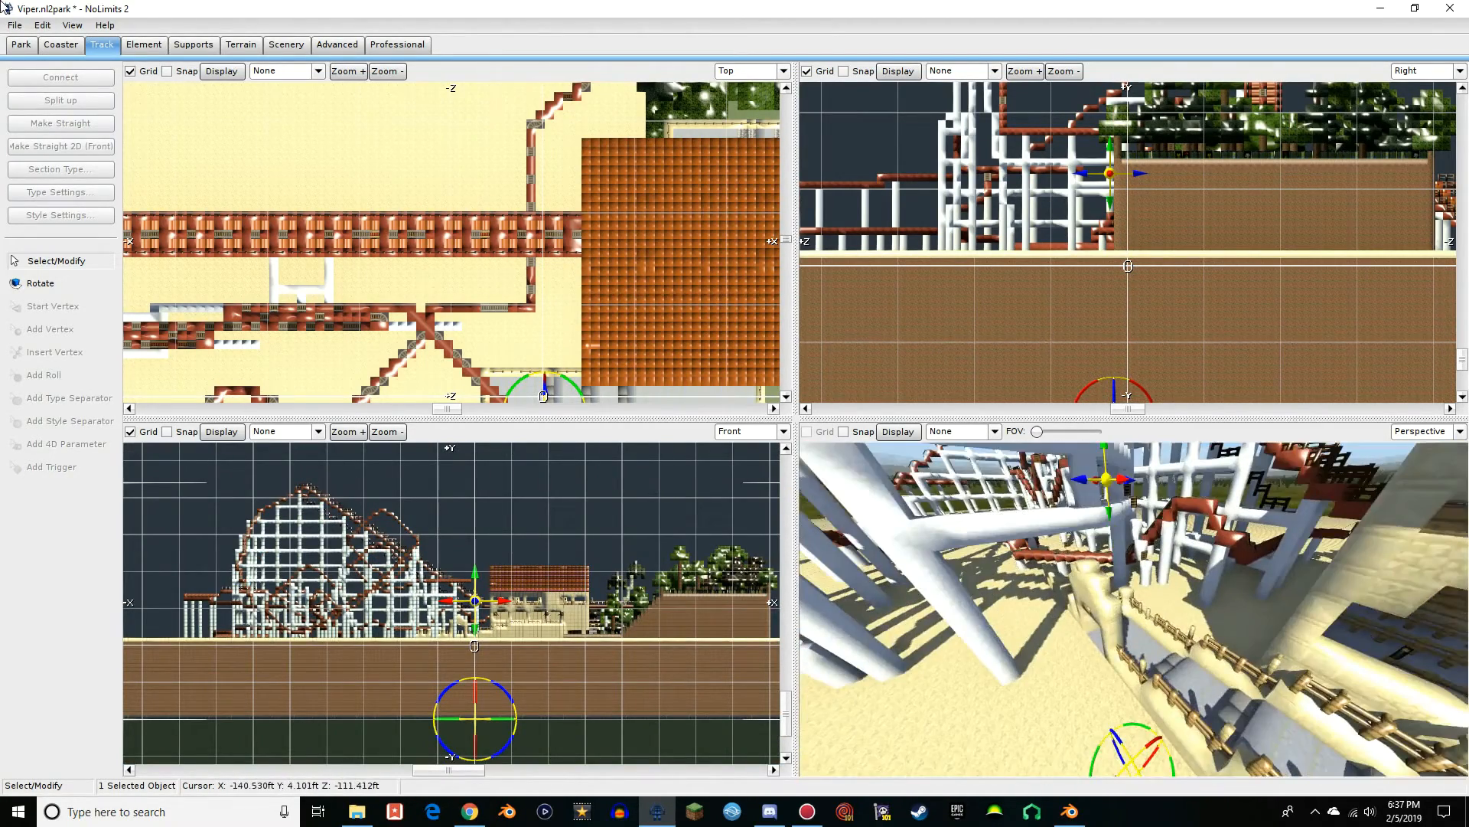
Save the Viper park, leave the editor and return to editing the park
click(14, 25)
click(31, 90)
click(11, 25)
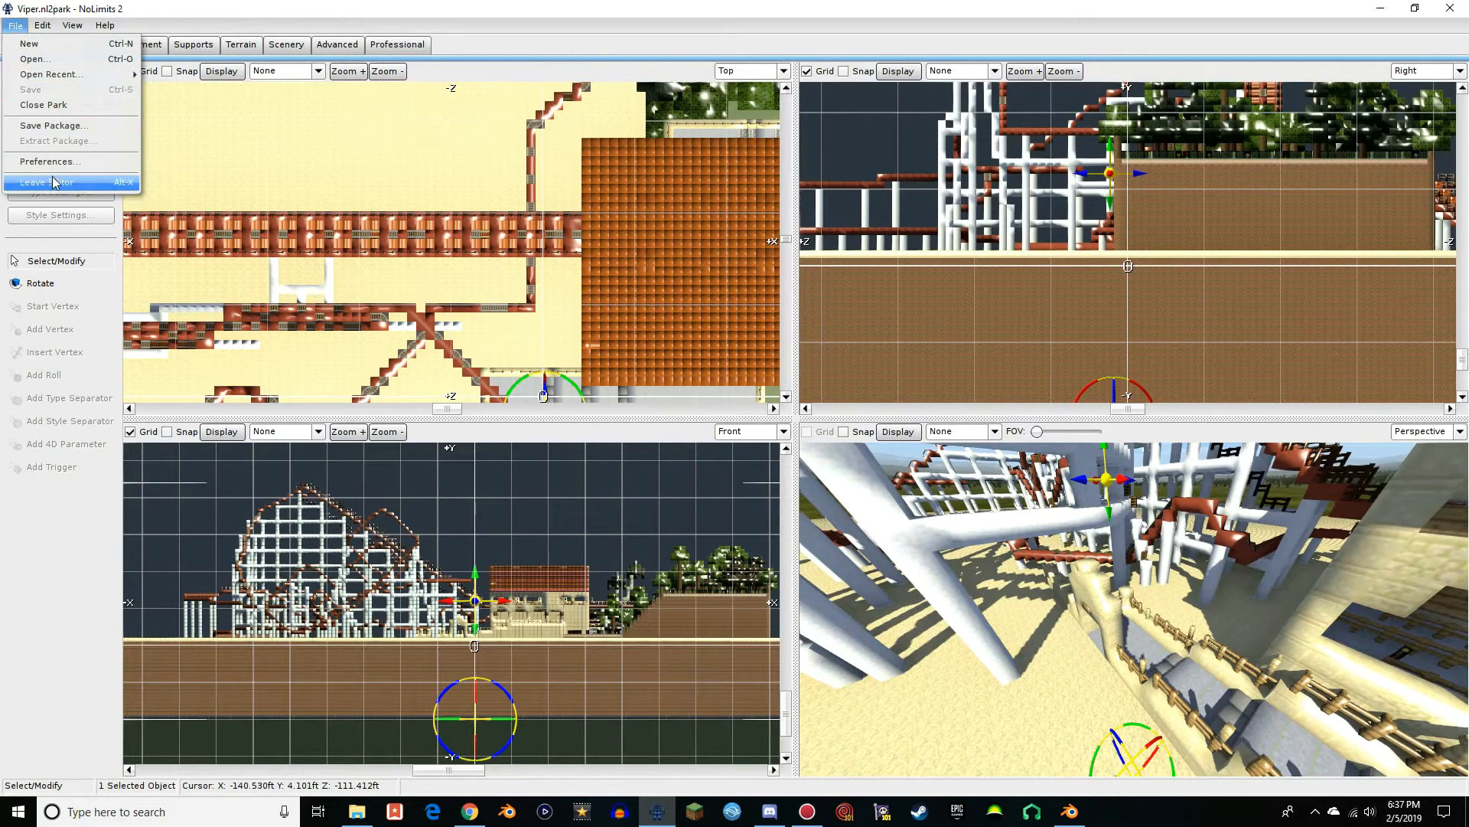
click(30, 175)
click(520, 681)
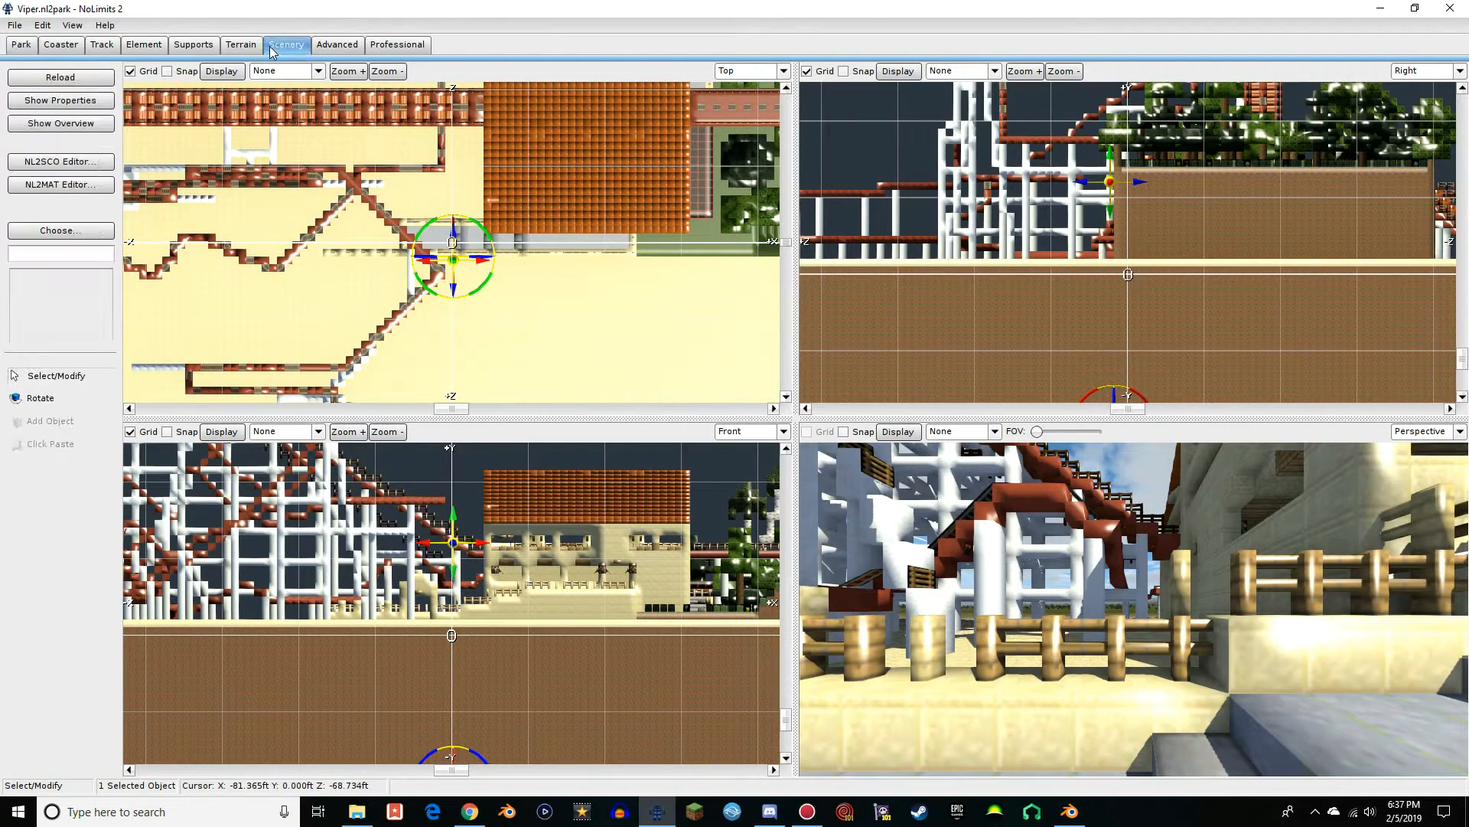
Check the Viper model's instance properties and the scene object's rotation and scale settings
click(66, 232)
click(967, 214)
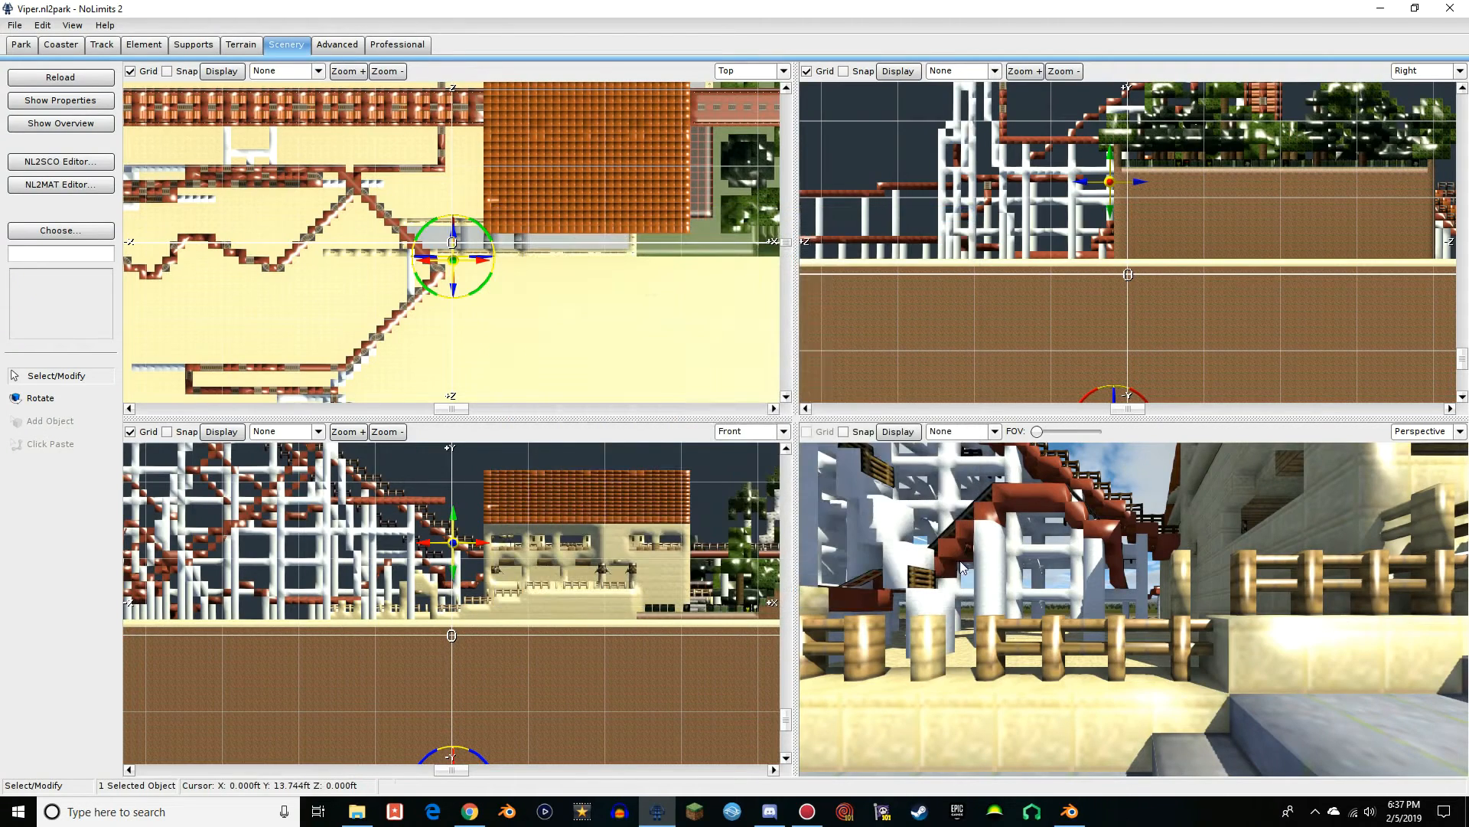
double_click(466, 699)
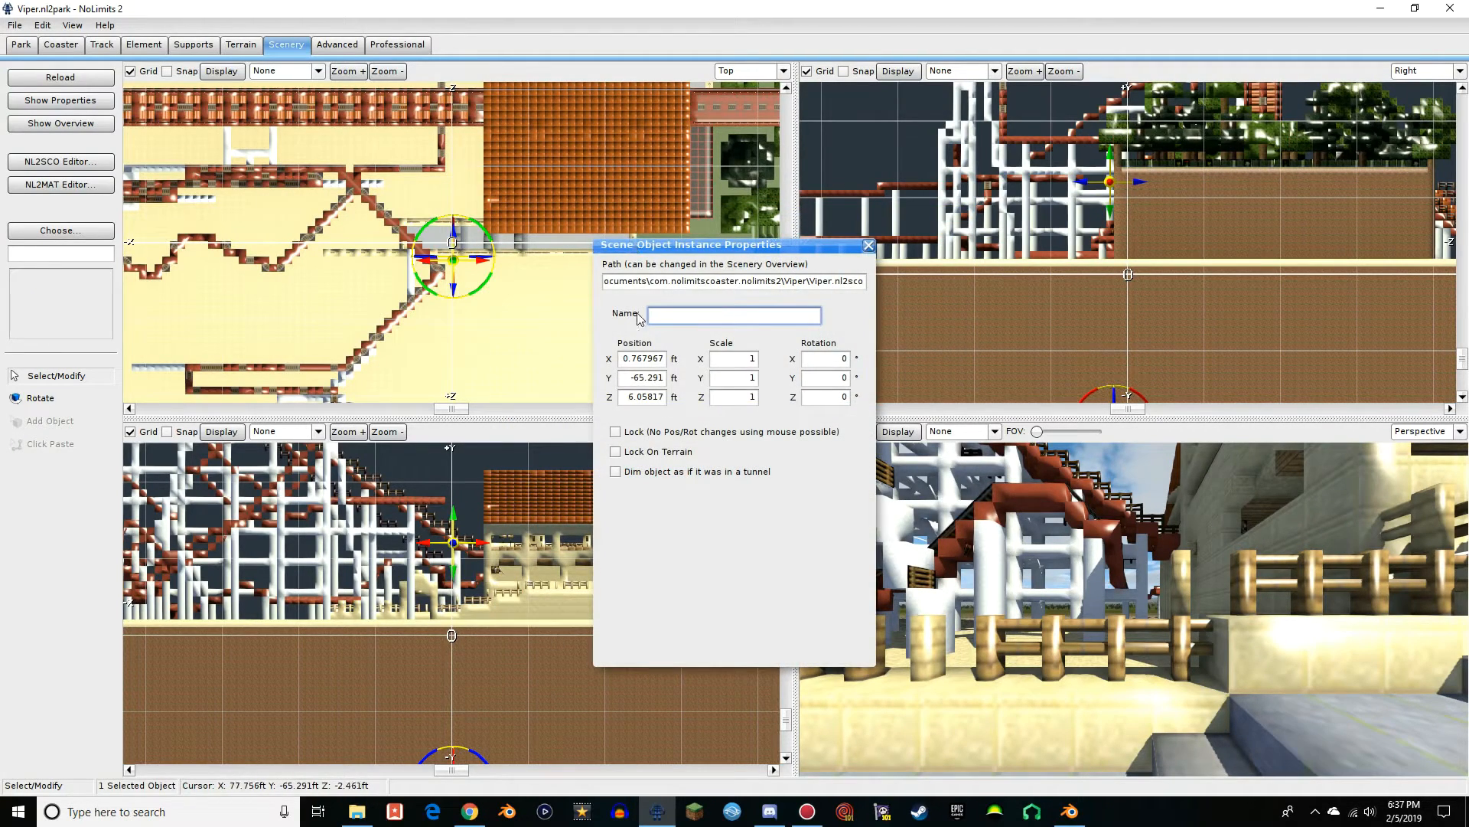
click(868, 246)
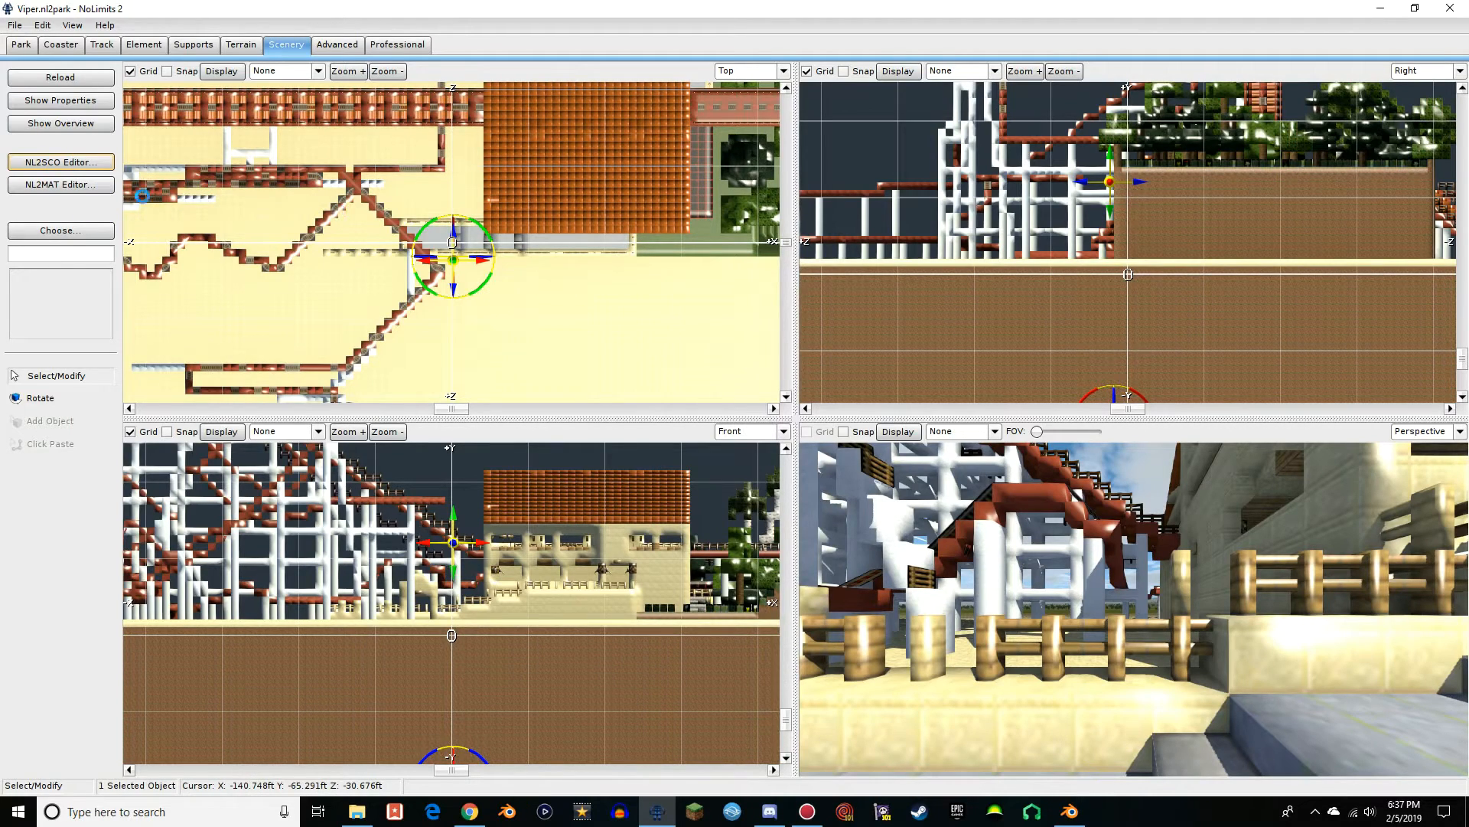
click(564, 561)
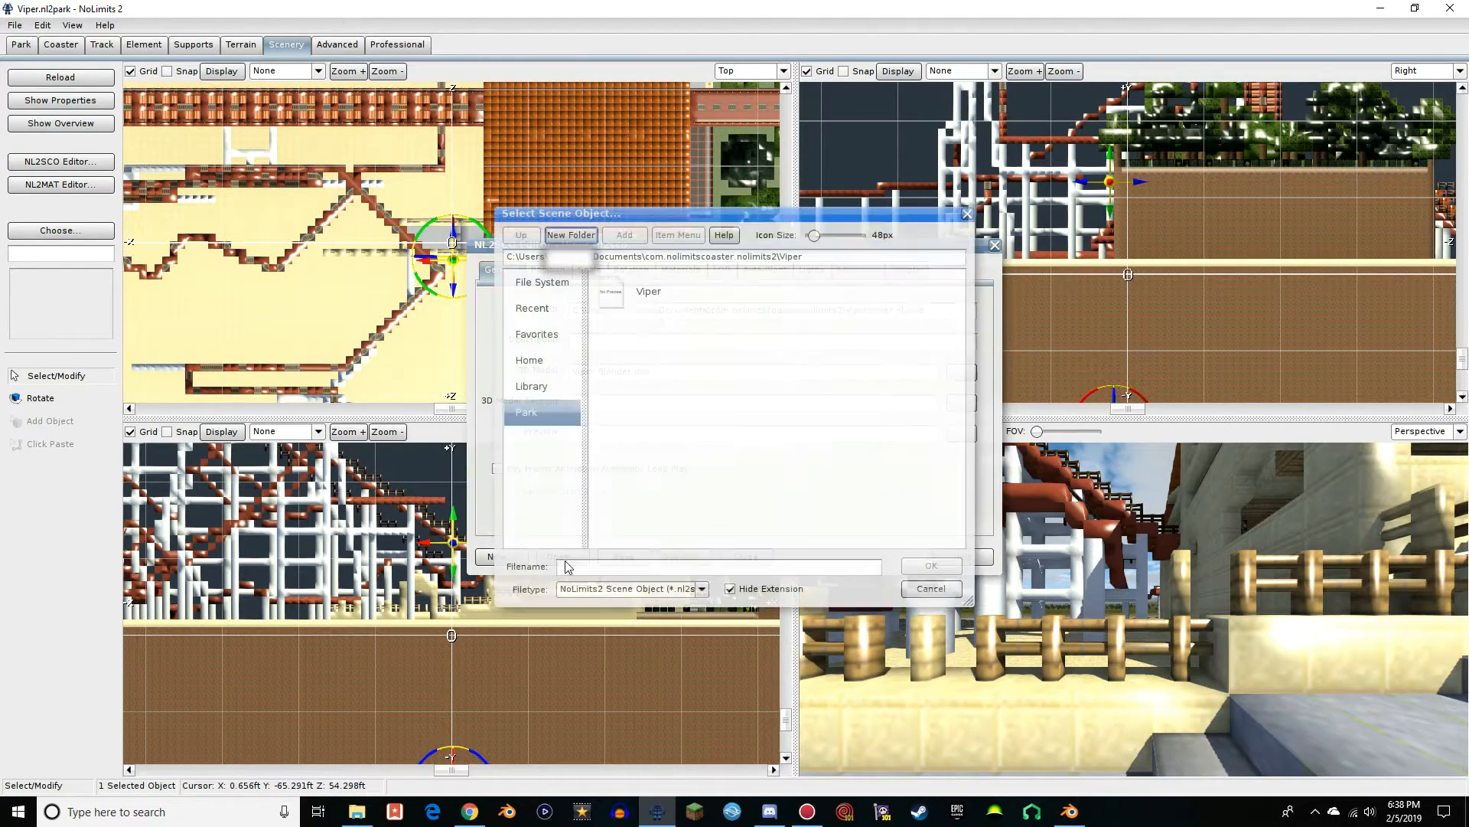
click(969, 214)
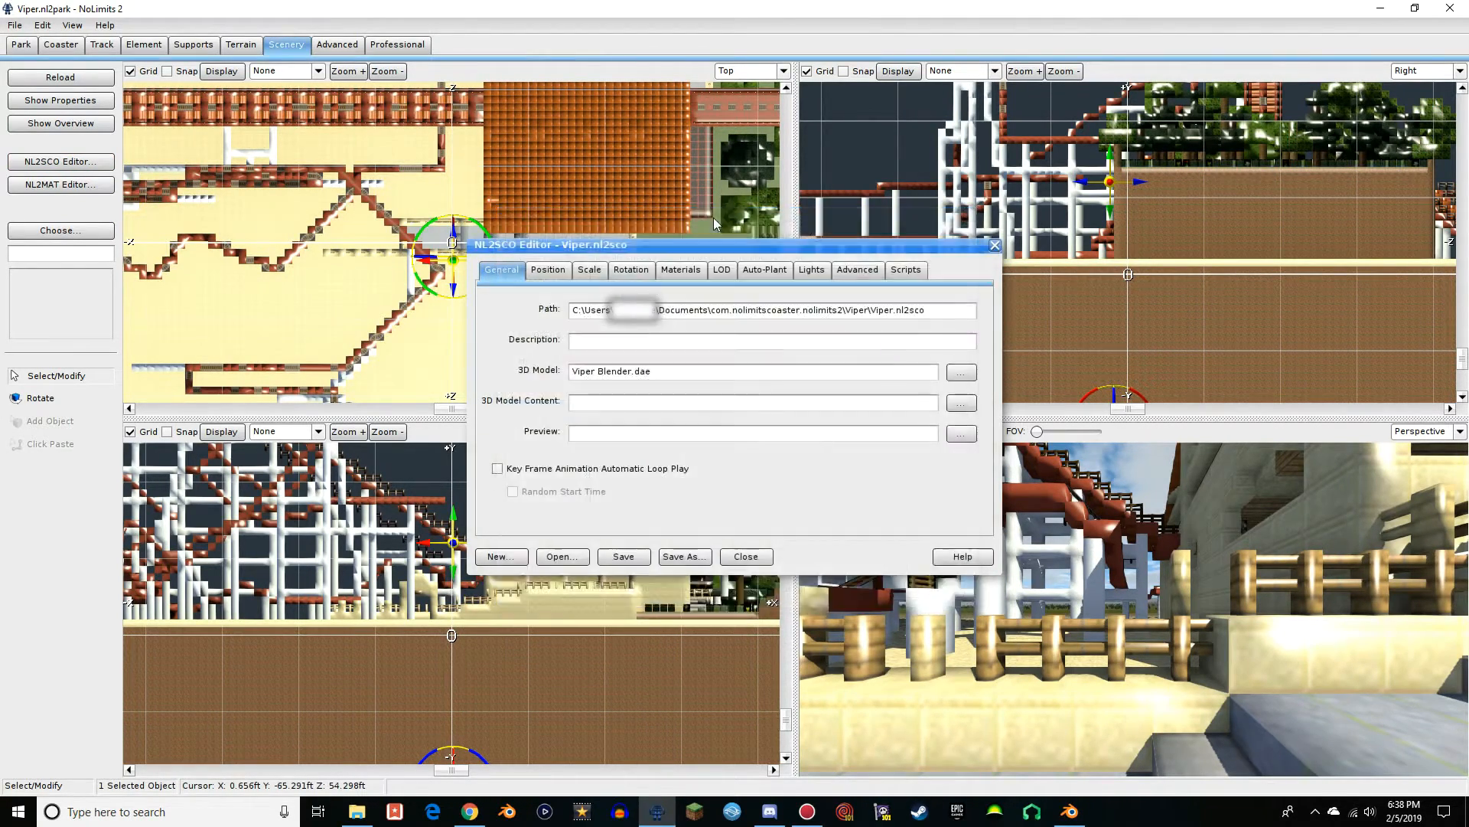
click(587, 271)
click(995, 245)
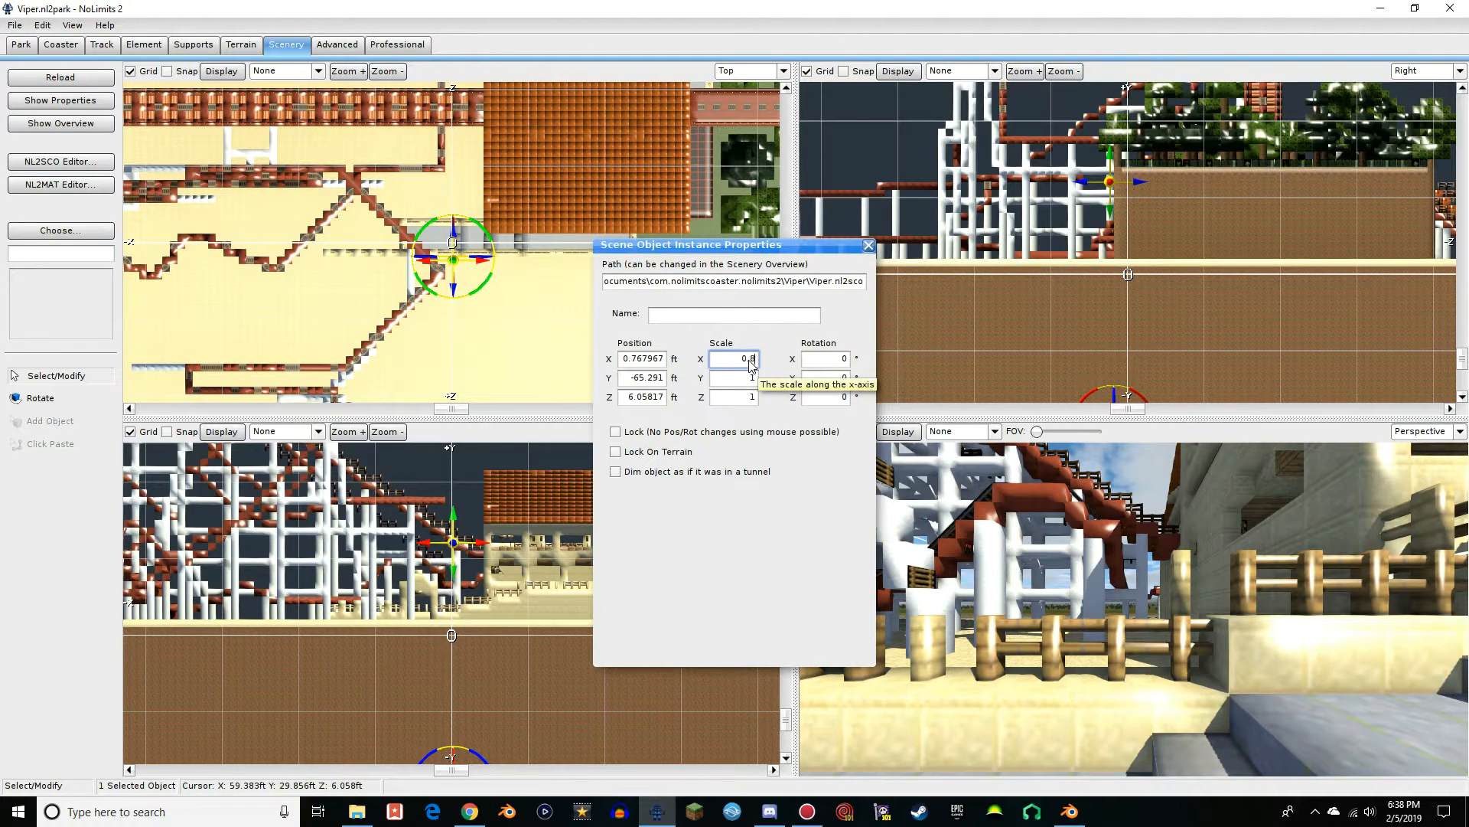
Scale the Viper model to 0.8 on the X, Y and Z axes and raise it to align its surface with ground level
click(755, 380)
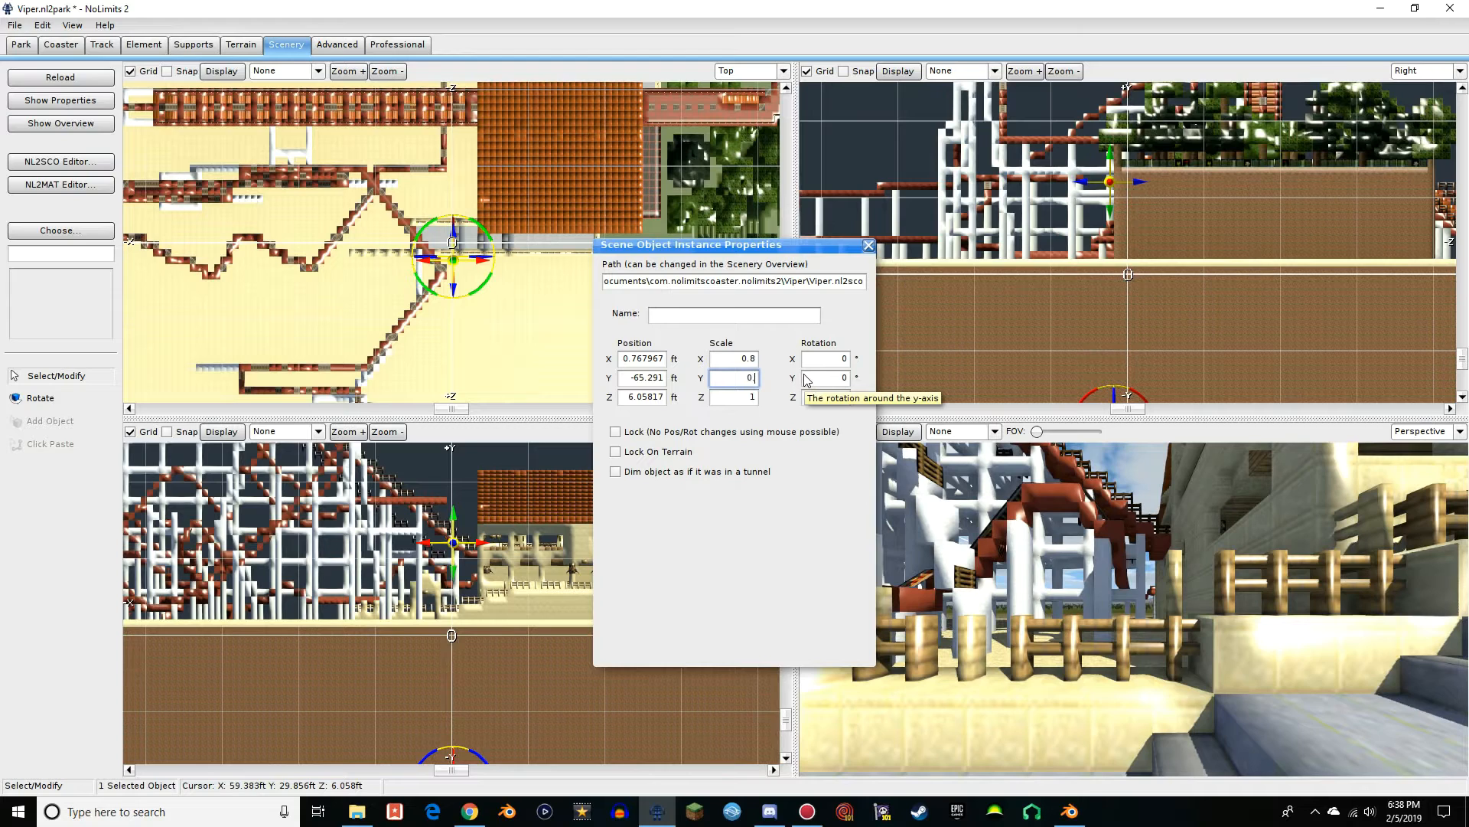
click(755, 399)
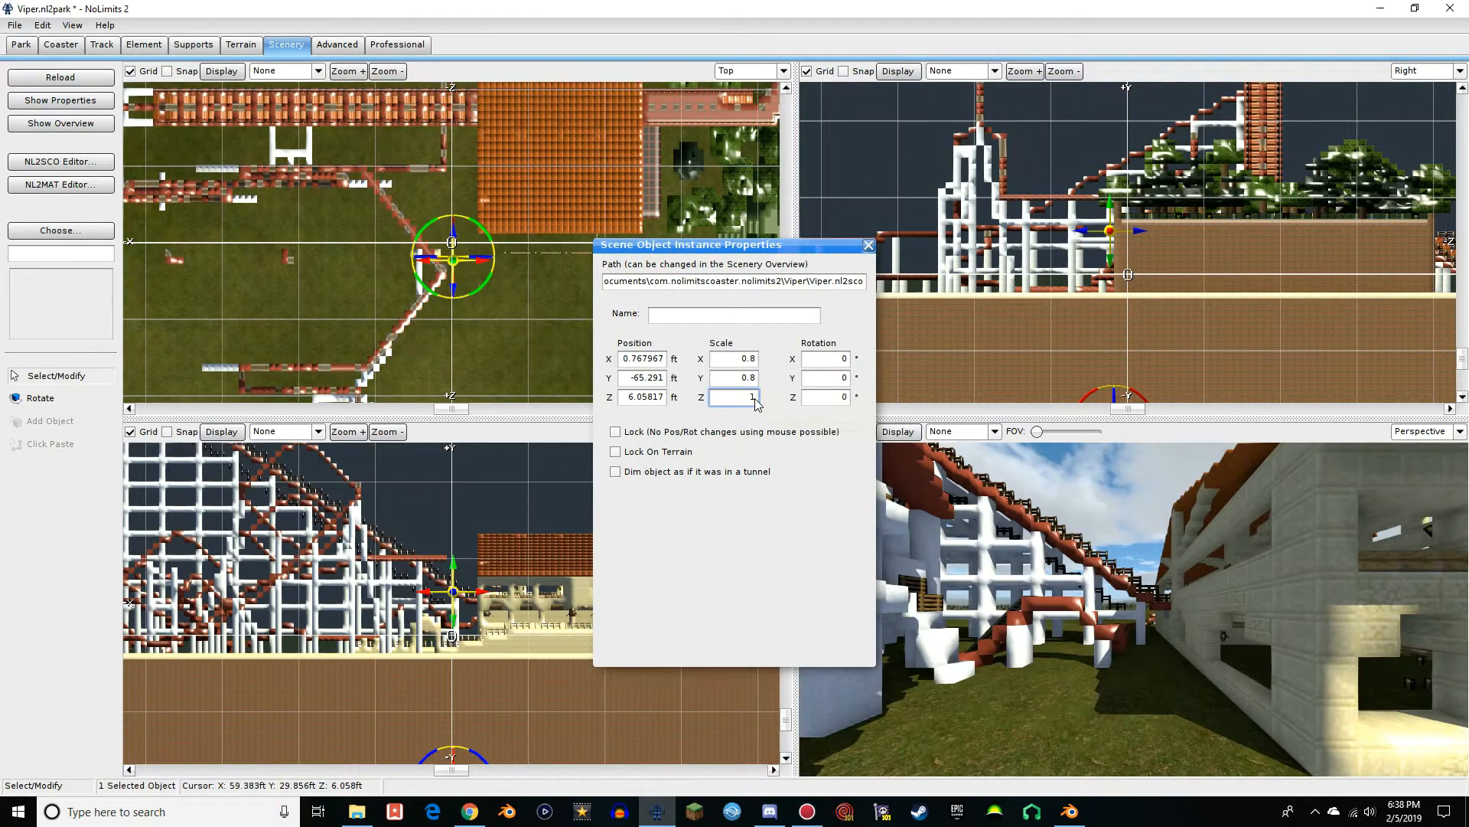
text(0.8)
click(869, 246)
drag(455, 573, 453, 544)
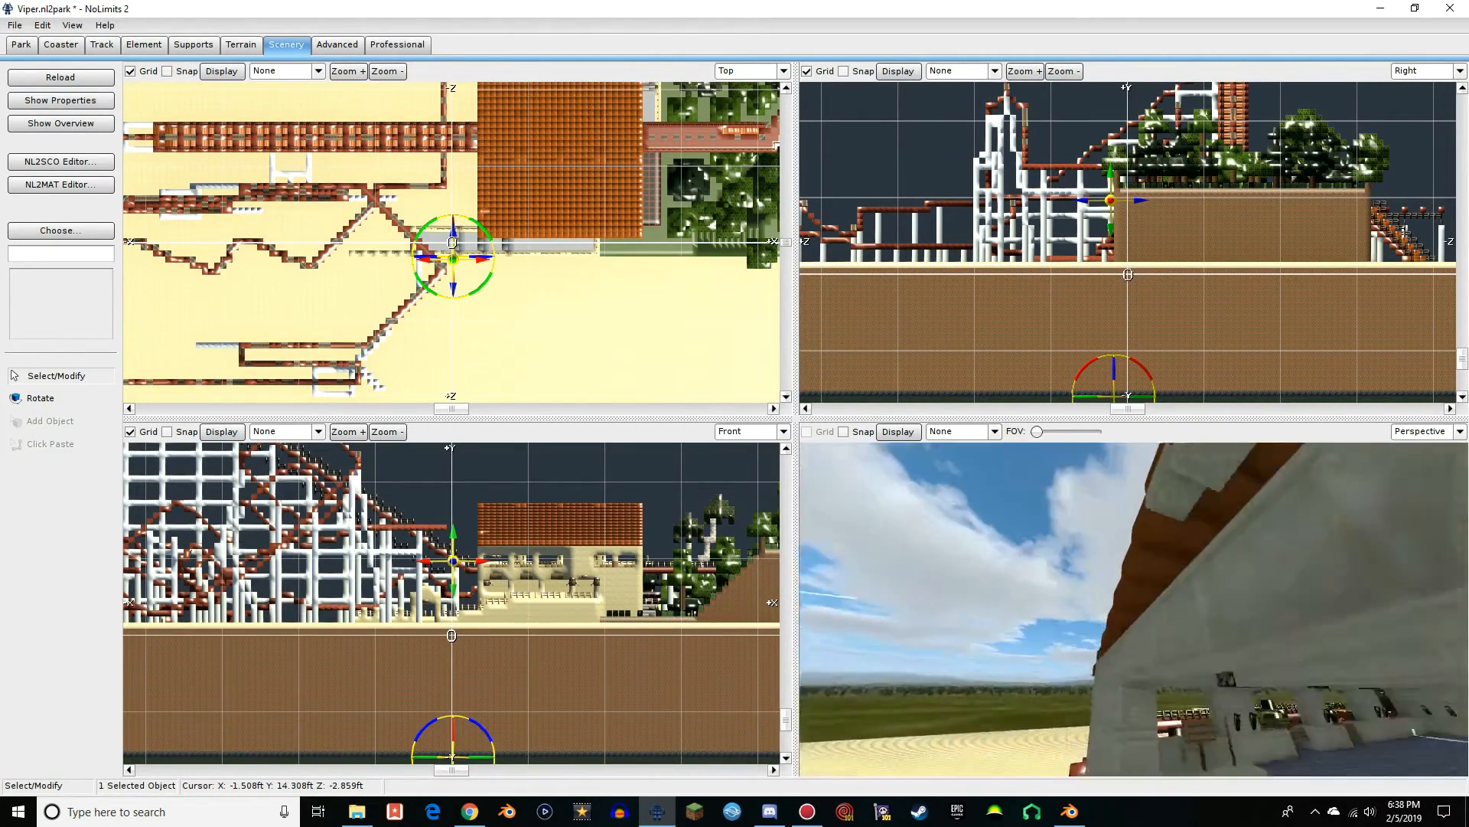
Inspect the proportions of the rescaled station and its entrance passage in the perspective view
right_drag(1134, 609, 1077, 572)
key(w)
key(w)
key(w)
key(w)
key(w)
key(w)
key(s)
right_drag(1117, 646, 976, 733)
key(s)
key(w)
key(s)
Set the Viper model's scale to 0.9 on the X, Y and Z axes and close its instance properties
double_click(958, 730)
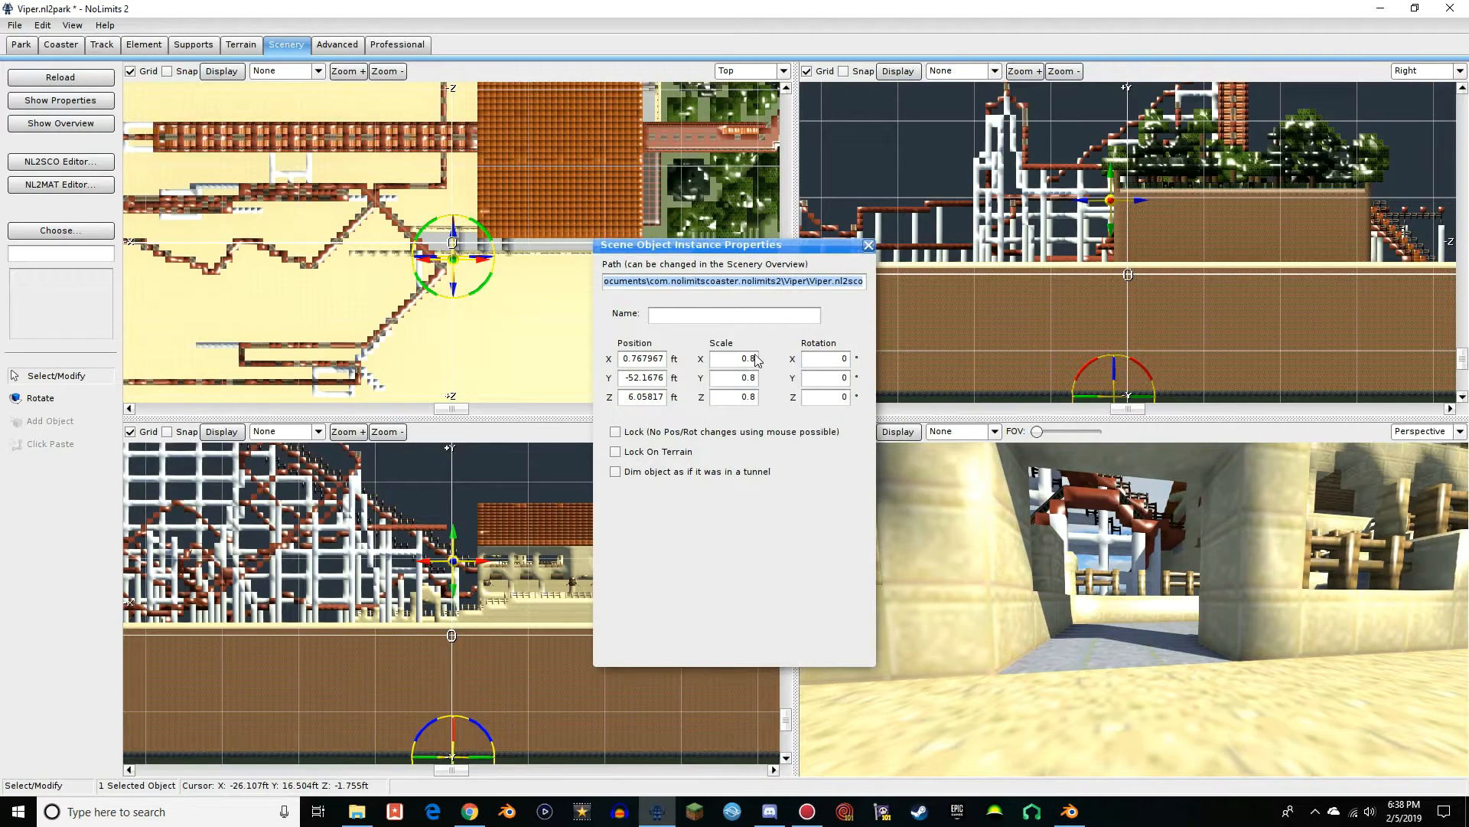
click(752, 383)
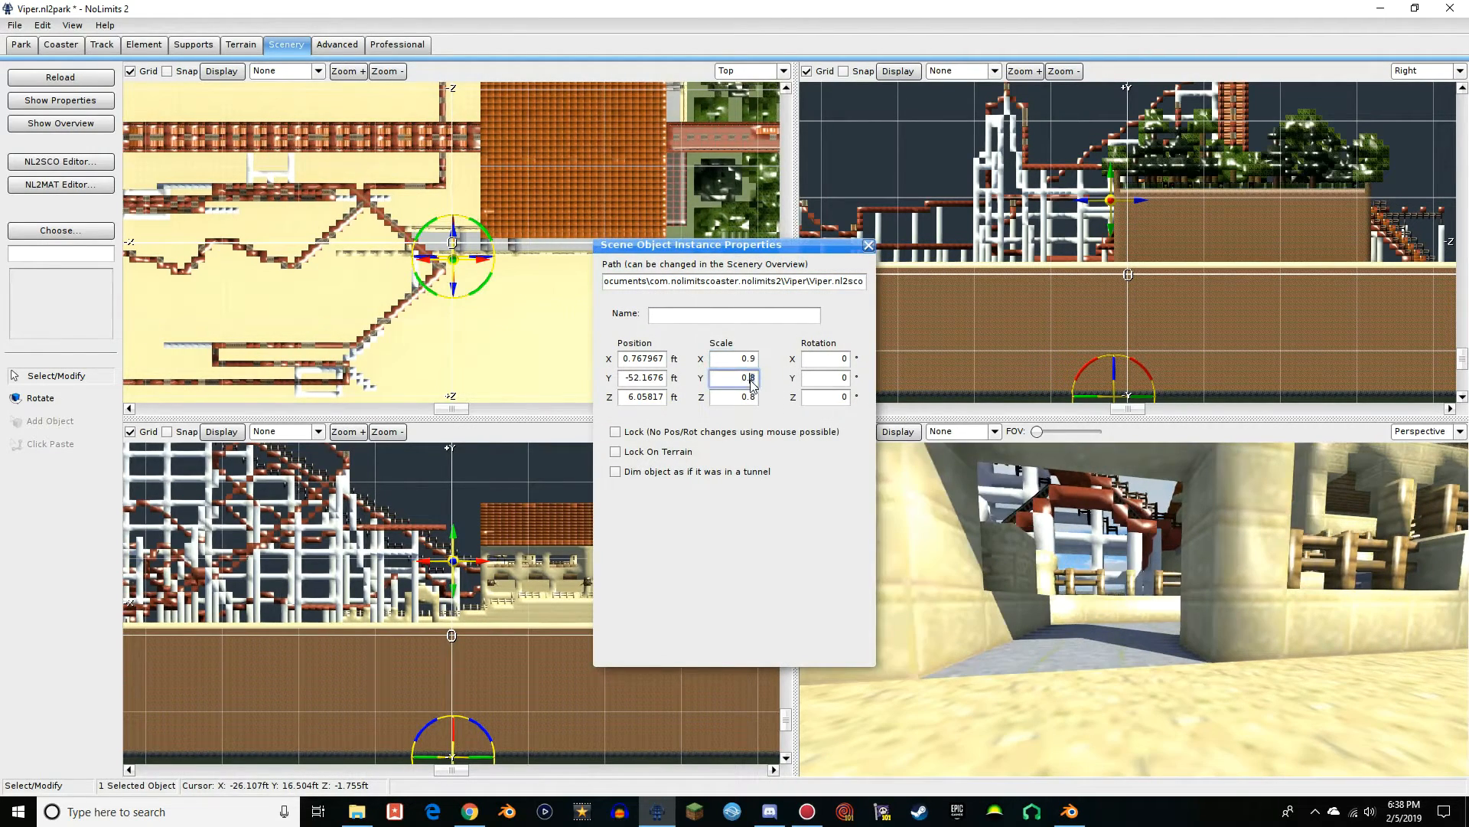
click(756, 395)
key(BackSpace)
key(BackSpace)
text(9)
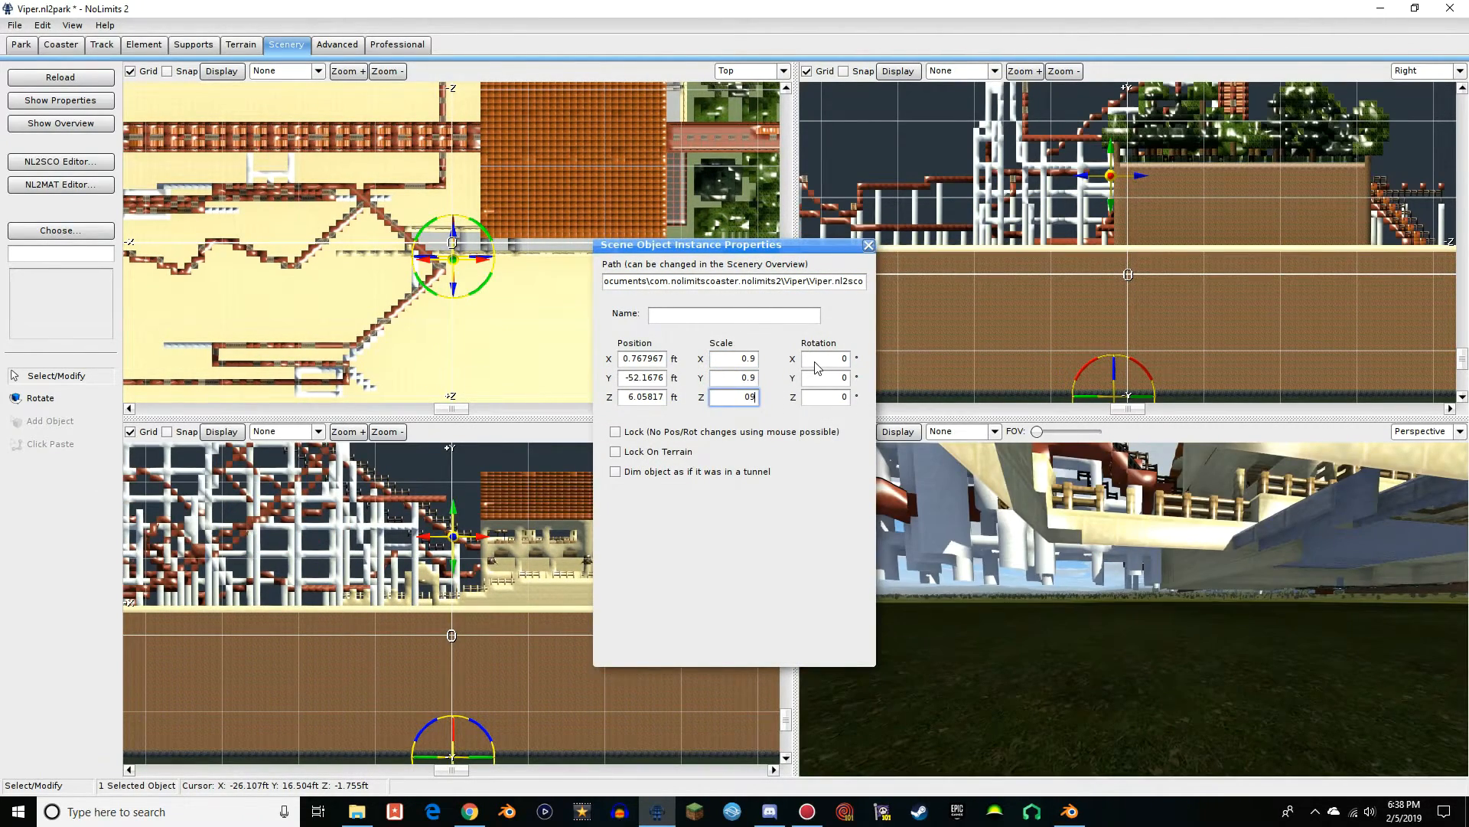
click(868, 245)
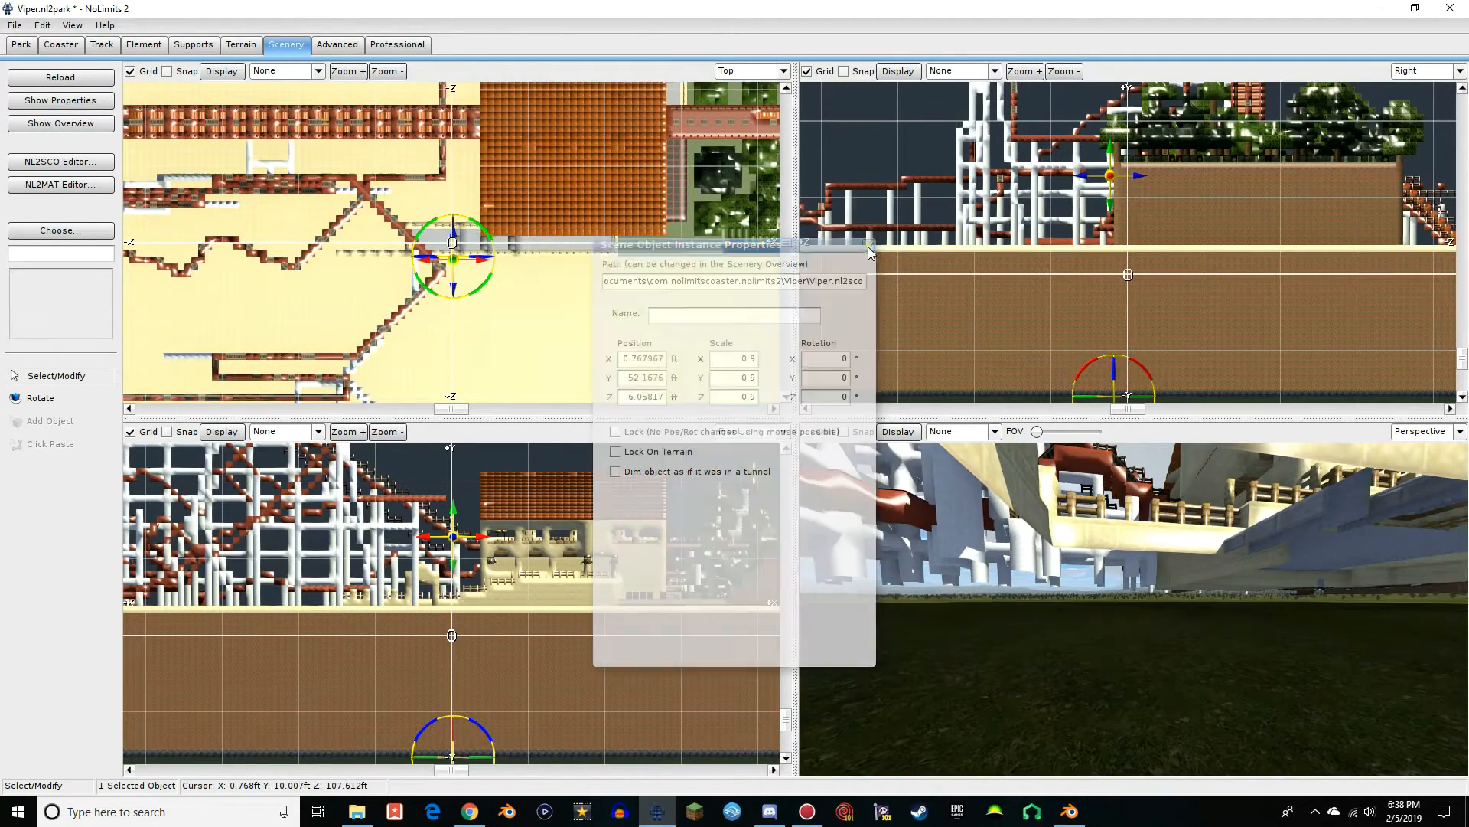
Leave the editor for the park simulation, saving the changes to the Viper park
mouse_move(1068, 478)
right_down()
mouse_move(1072, 453)
mouse_move(1068, 477)
right_up()
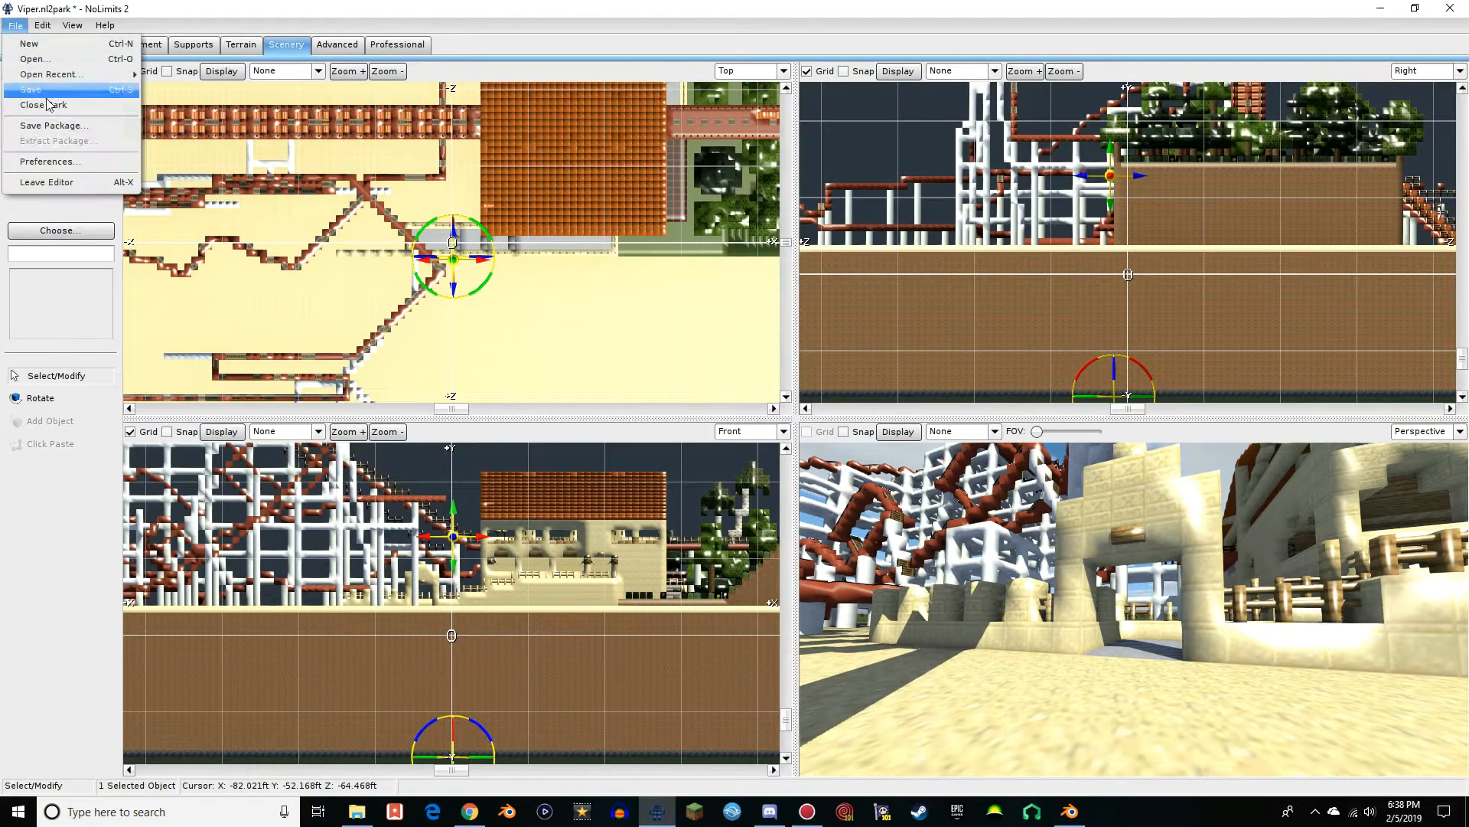
click(43, 182)
click(665, 430)
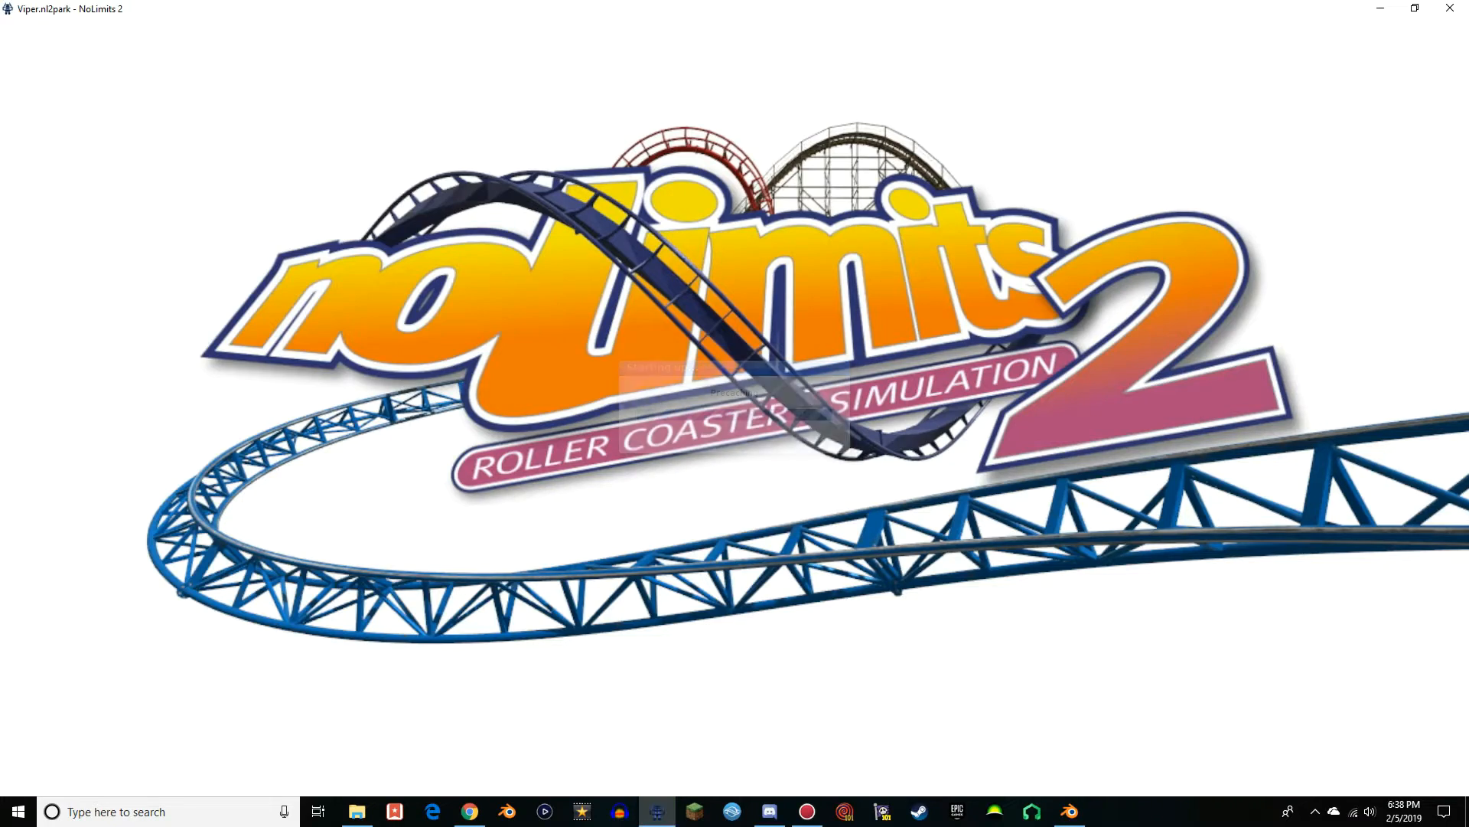
Inspect the rescaled station and coaster structure in Walk View, repositioning with the free camera to stand on the model's sand surface
key(s)
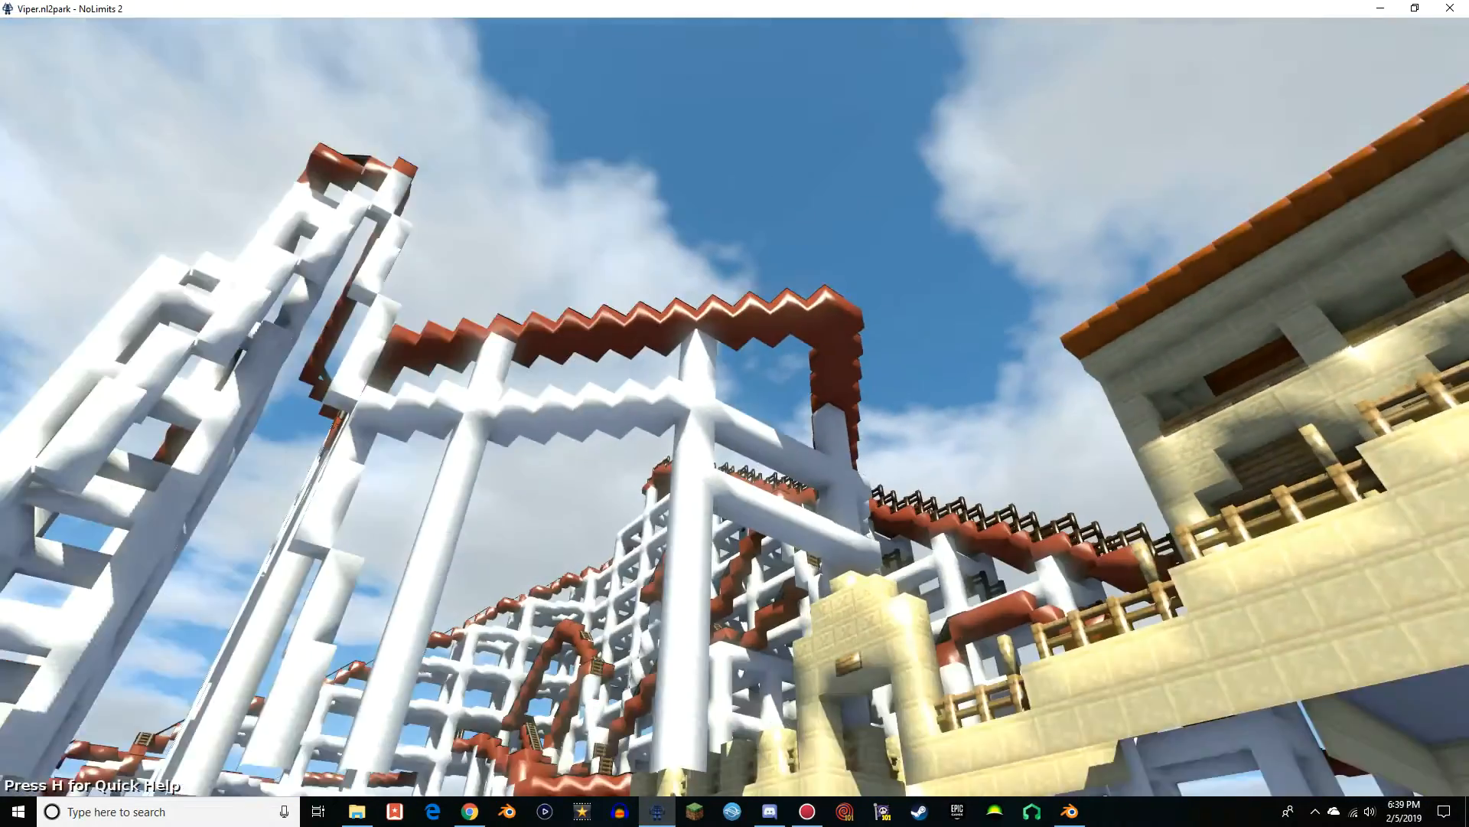
key(F3)
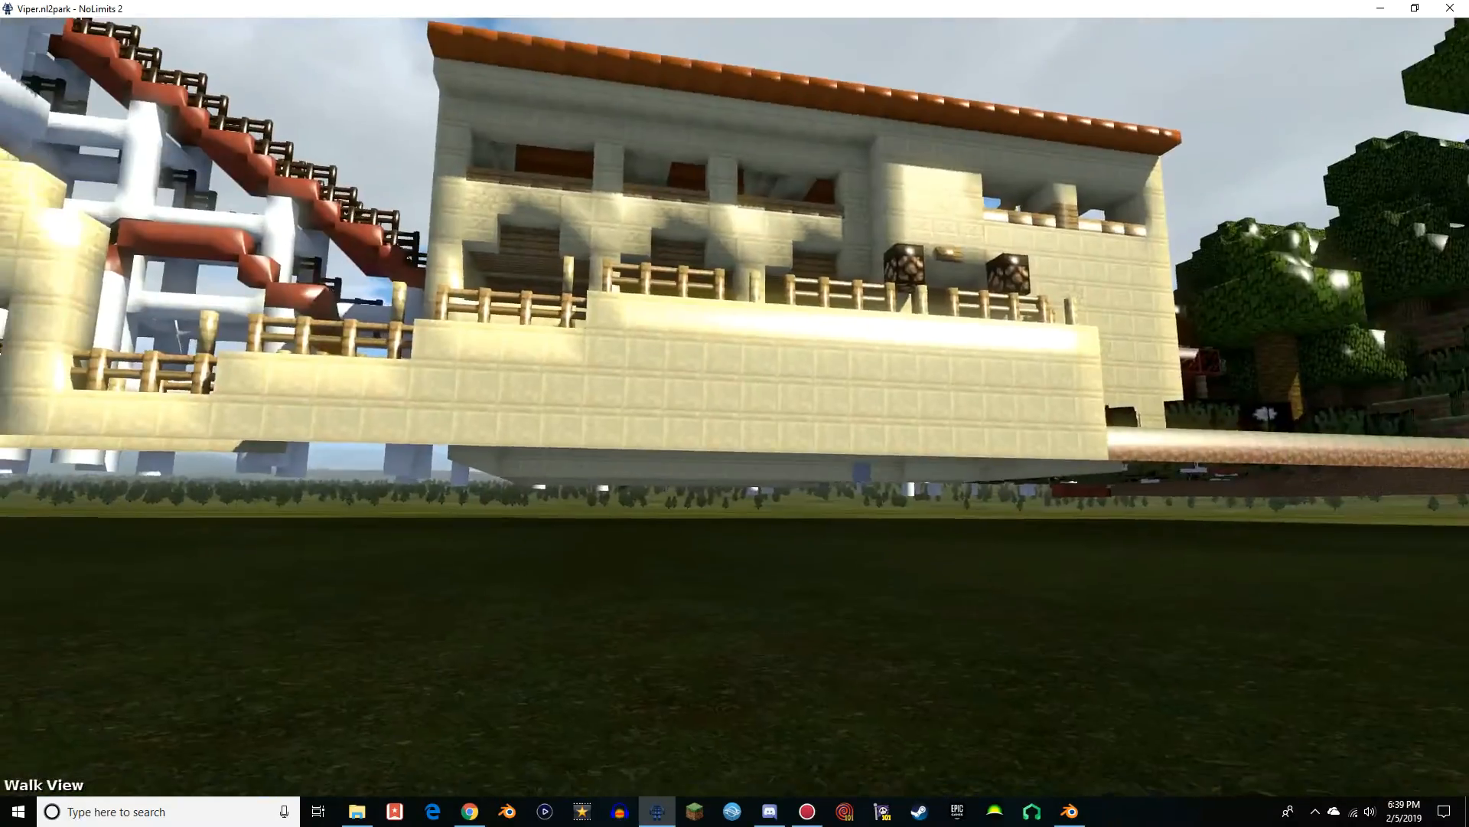
key(F2)
key(F3)
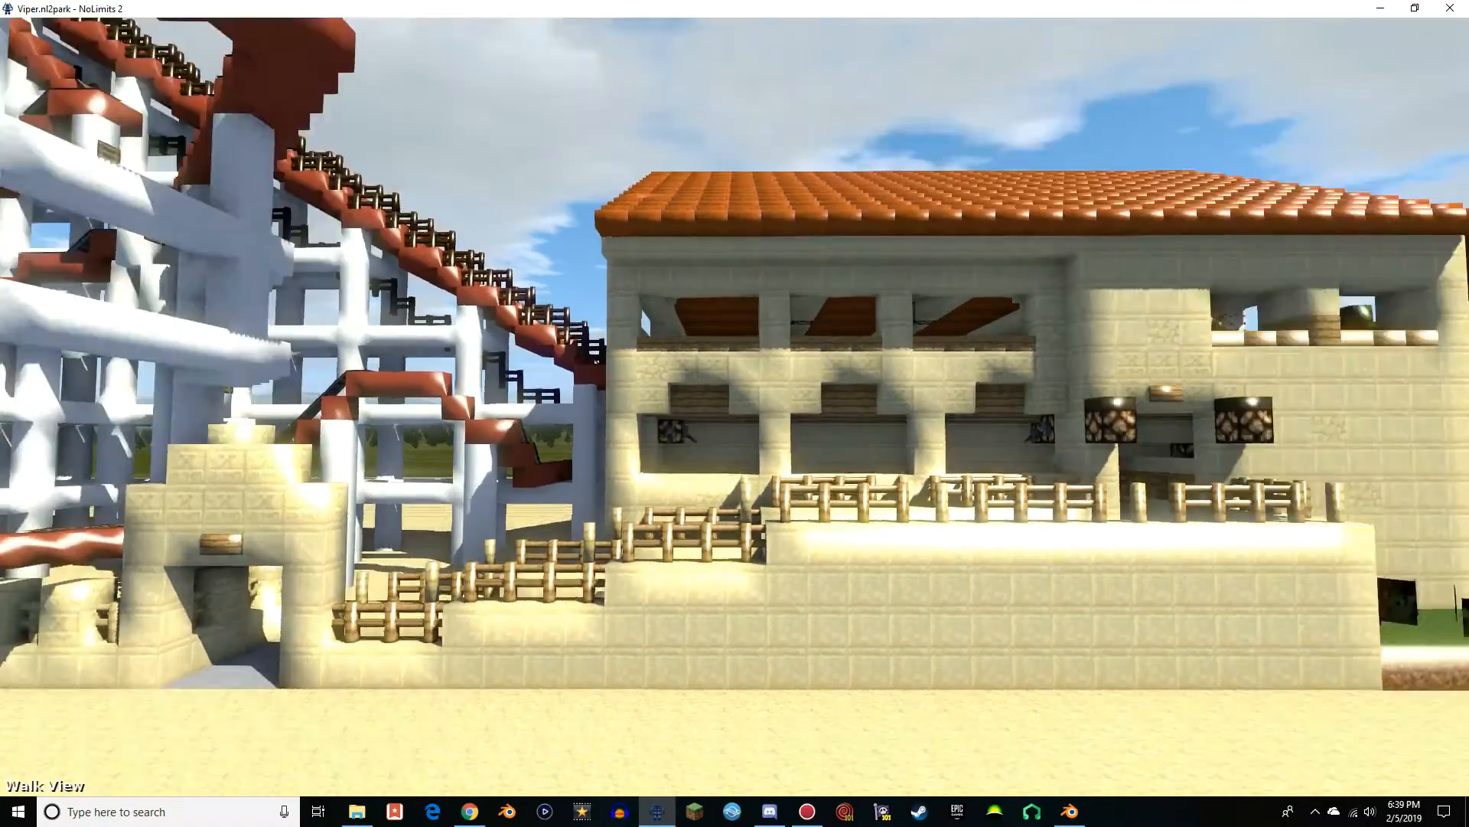
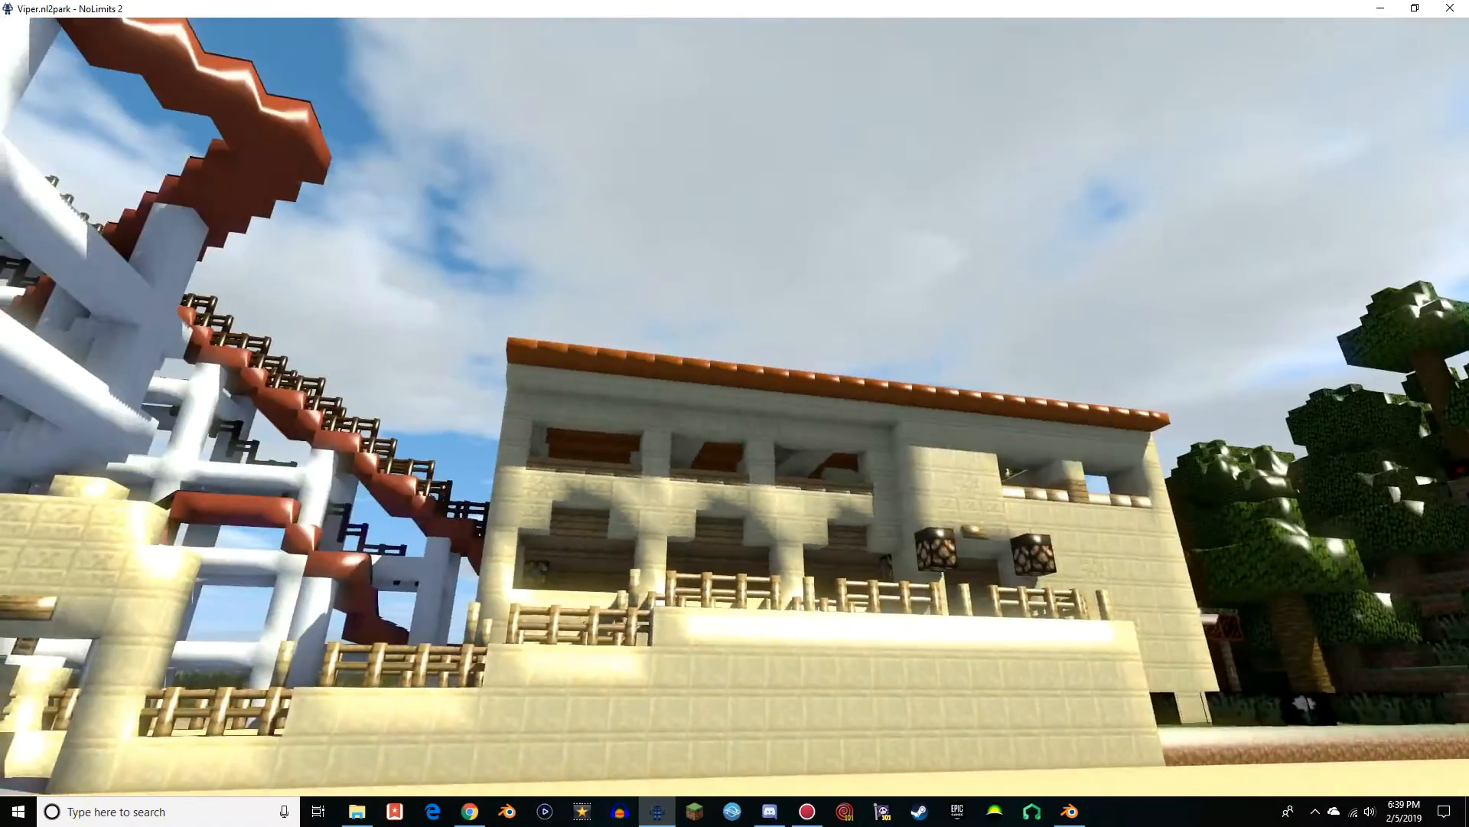
Inspect the scale of the station front, entrance gateway and stepped walkway in Walk View
key(w)
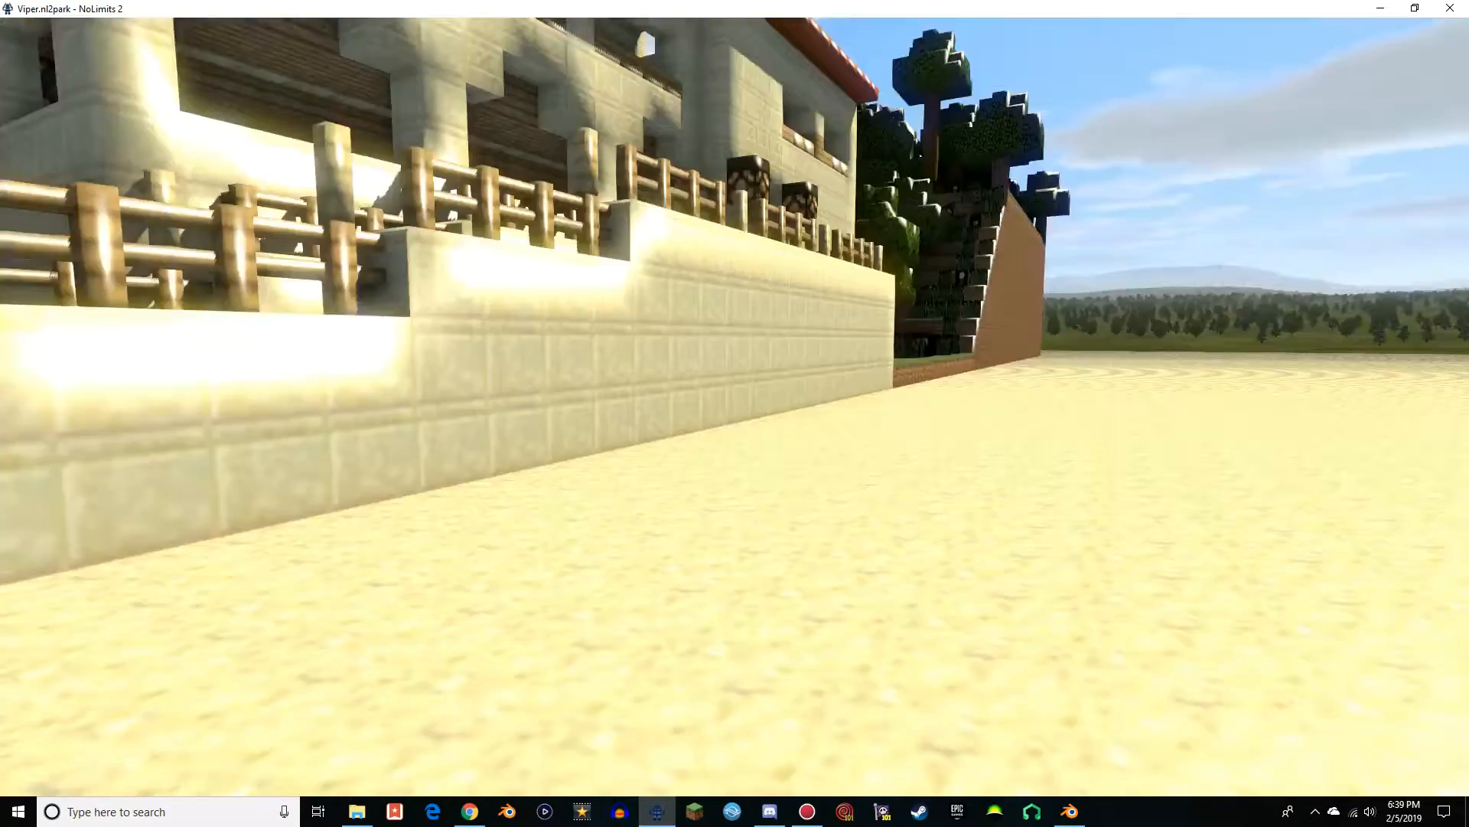
key(w)
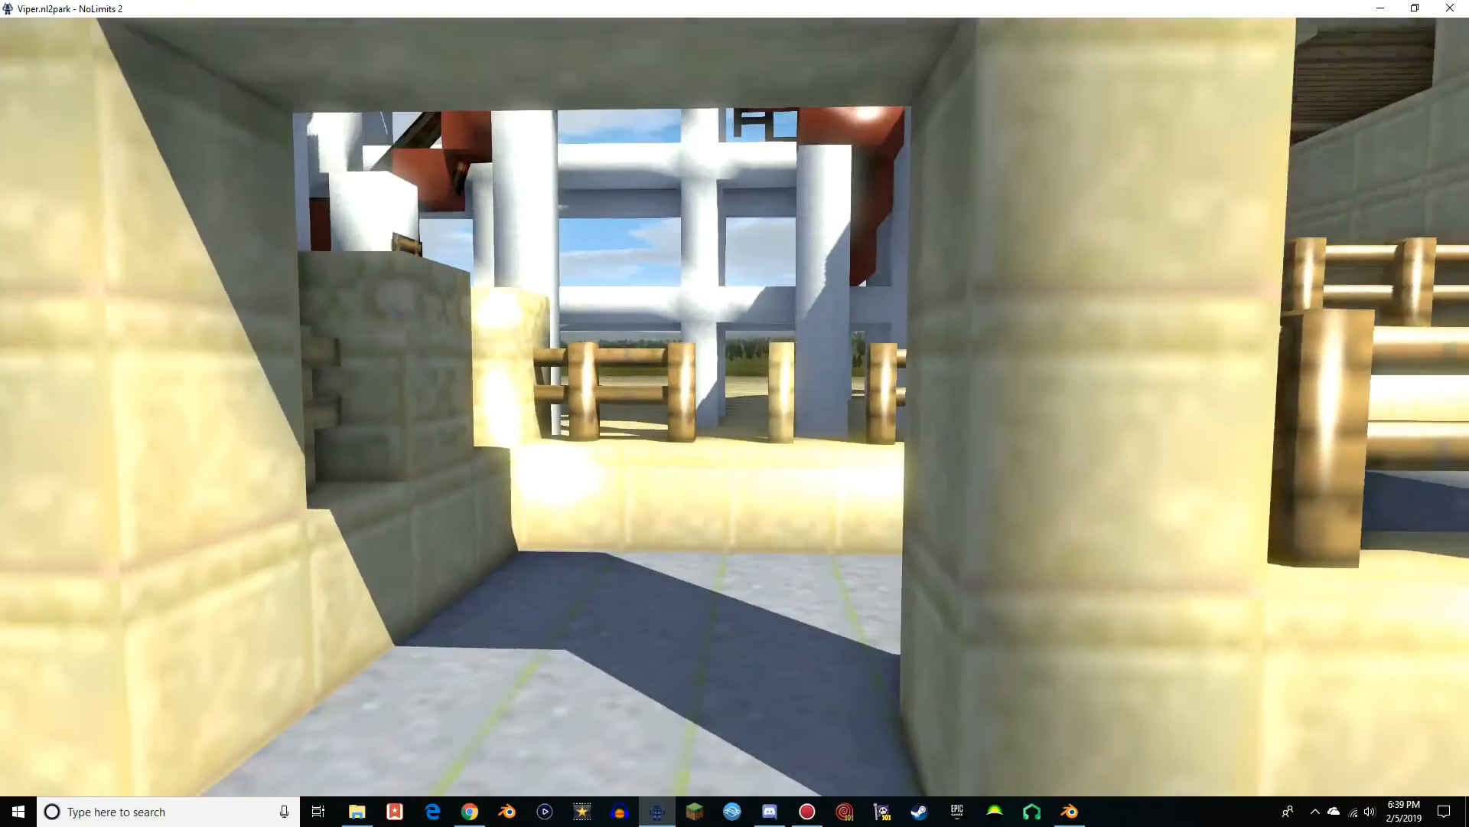
key(w)
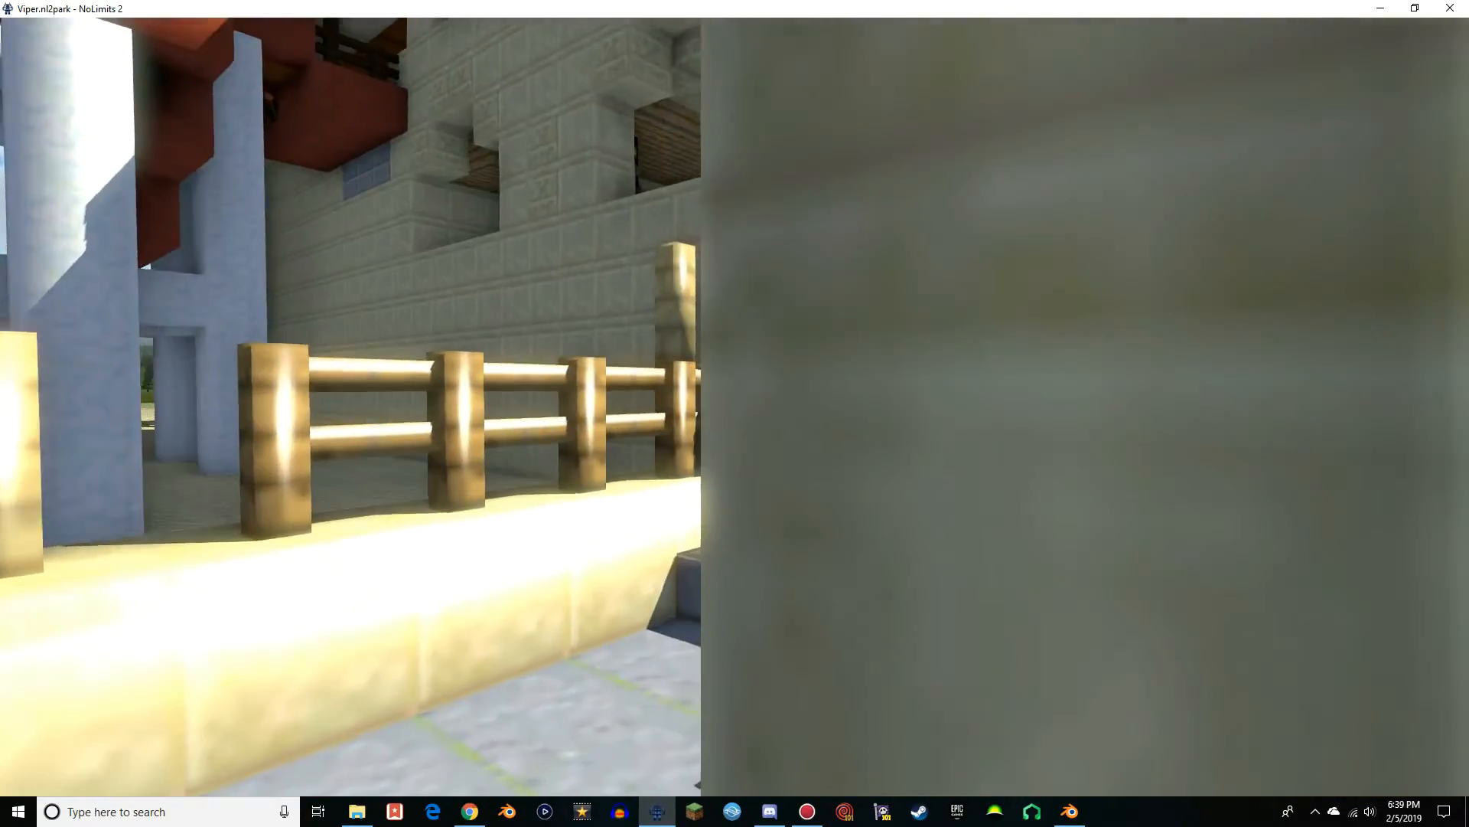
key(w)
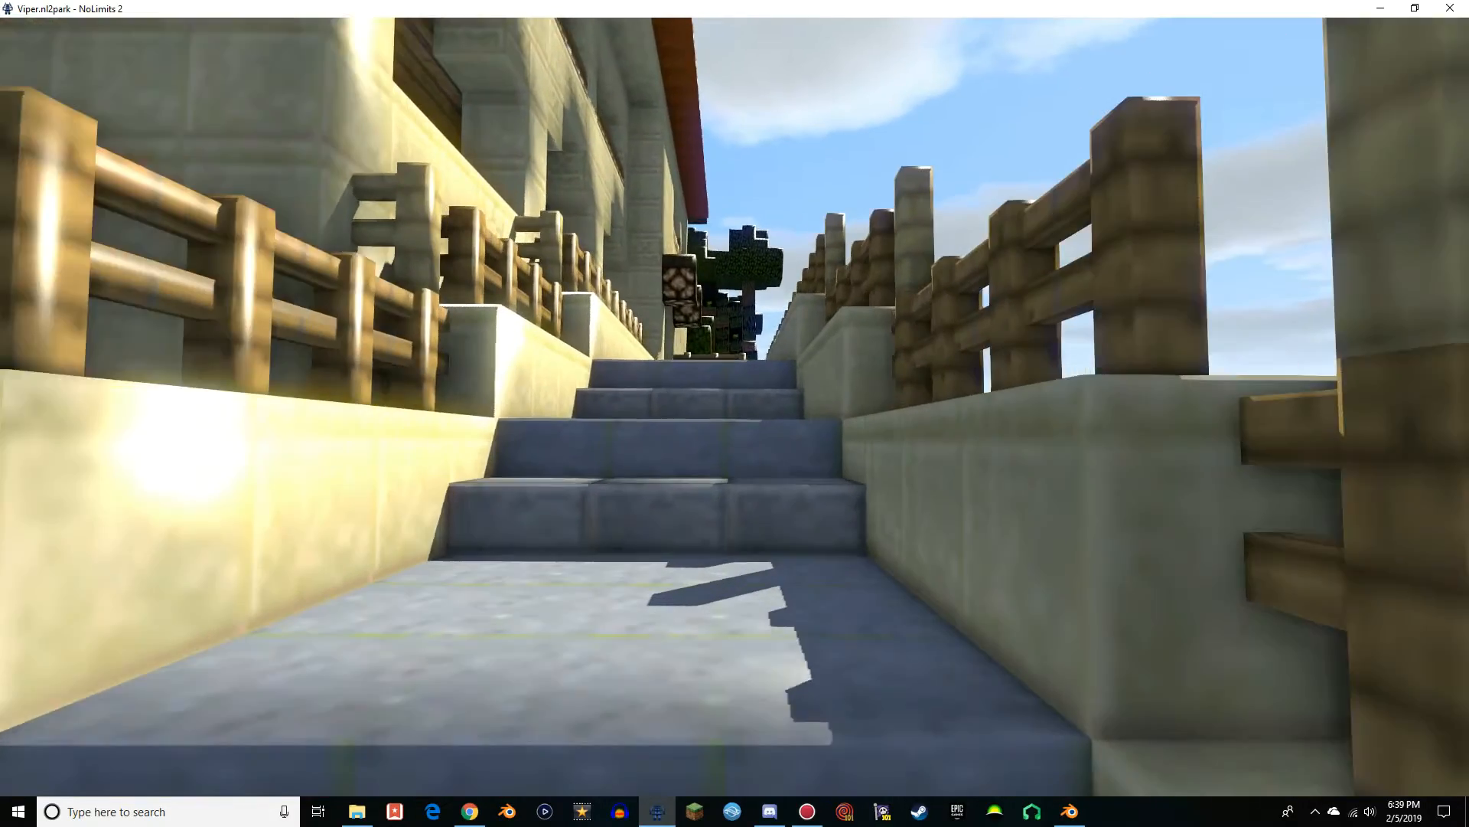
key(w)
key(w)
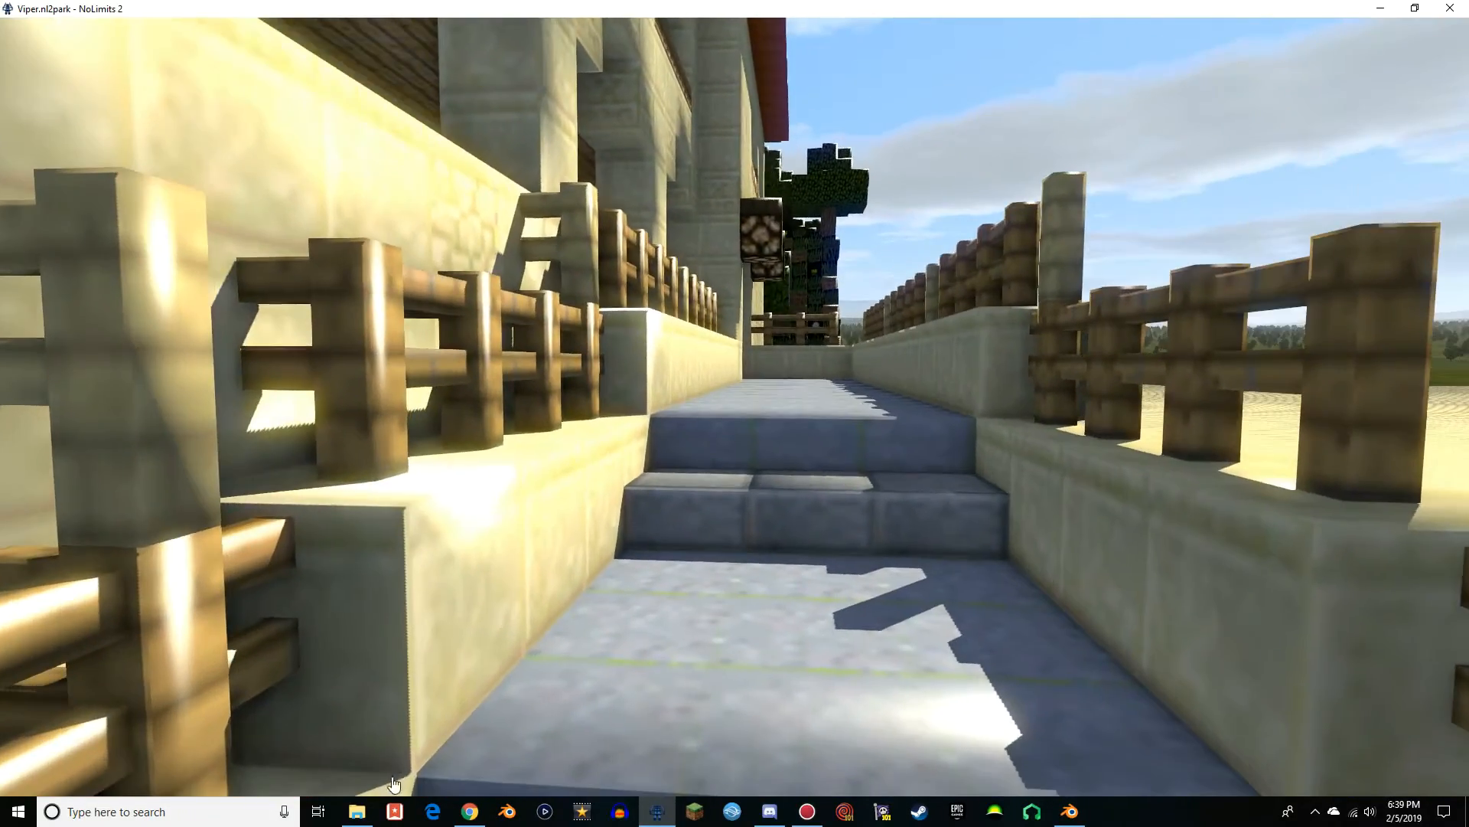
Return to the park editor and set the Viper model's scale to 0.8 on the X, Y and Z axes
click(676, 685)
click(930, 588)
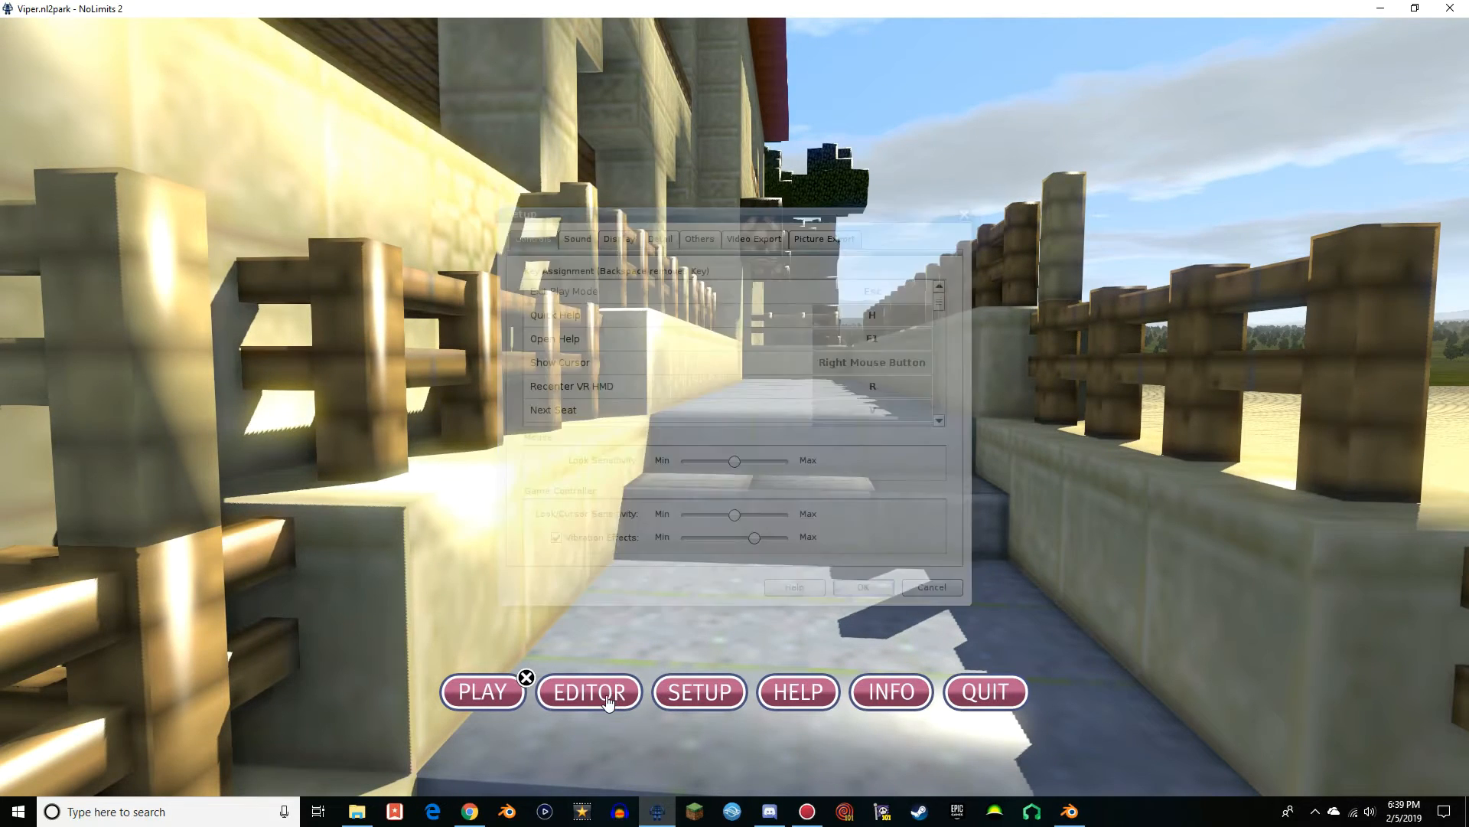
click(589, 692)
double_click(469, 335)
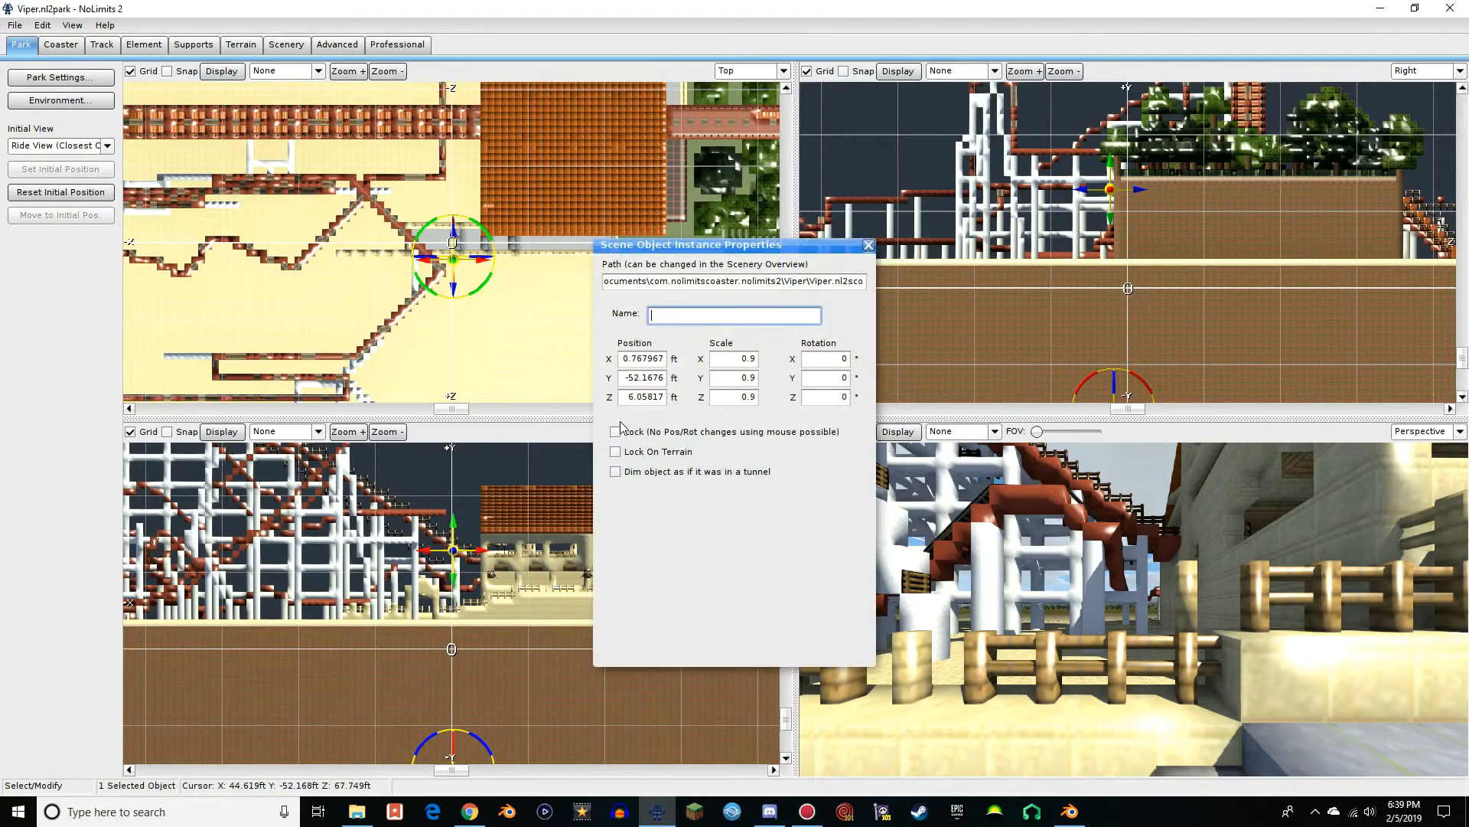
drag(758, 375, 747, 392)
text(8)
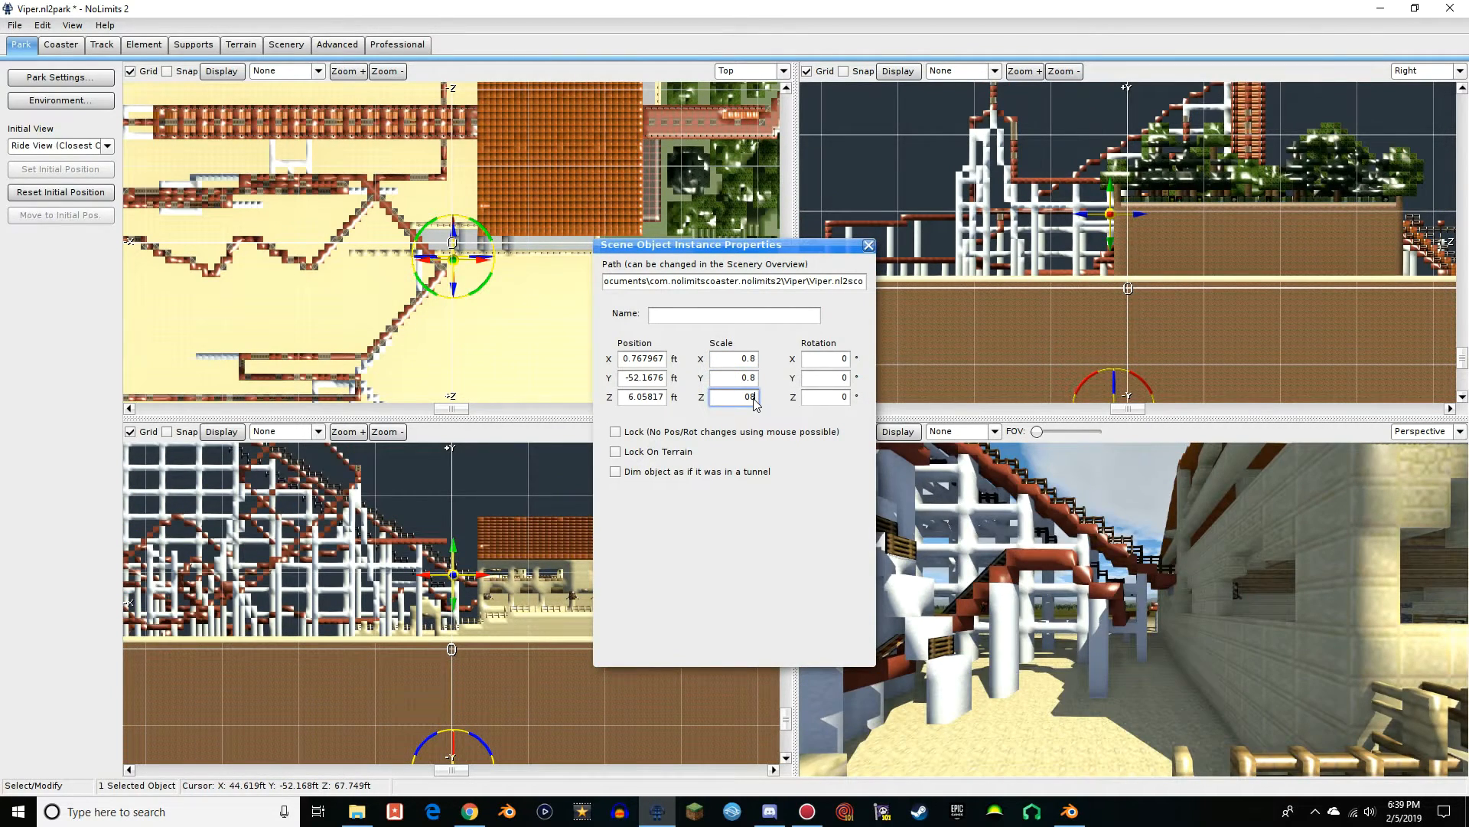
click(868, 245)
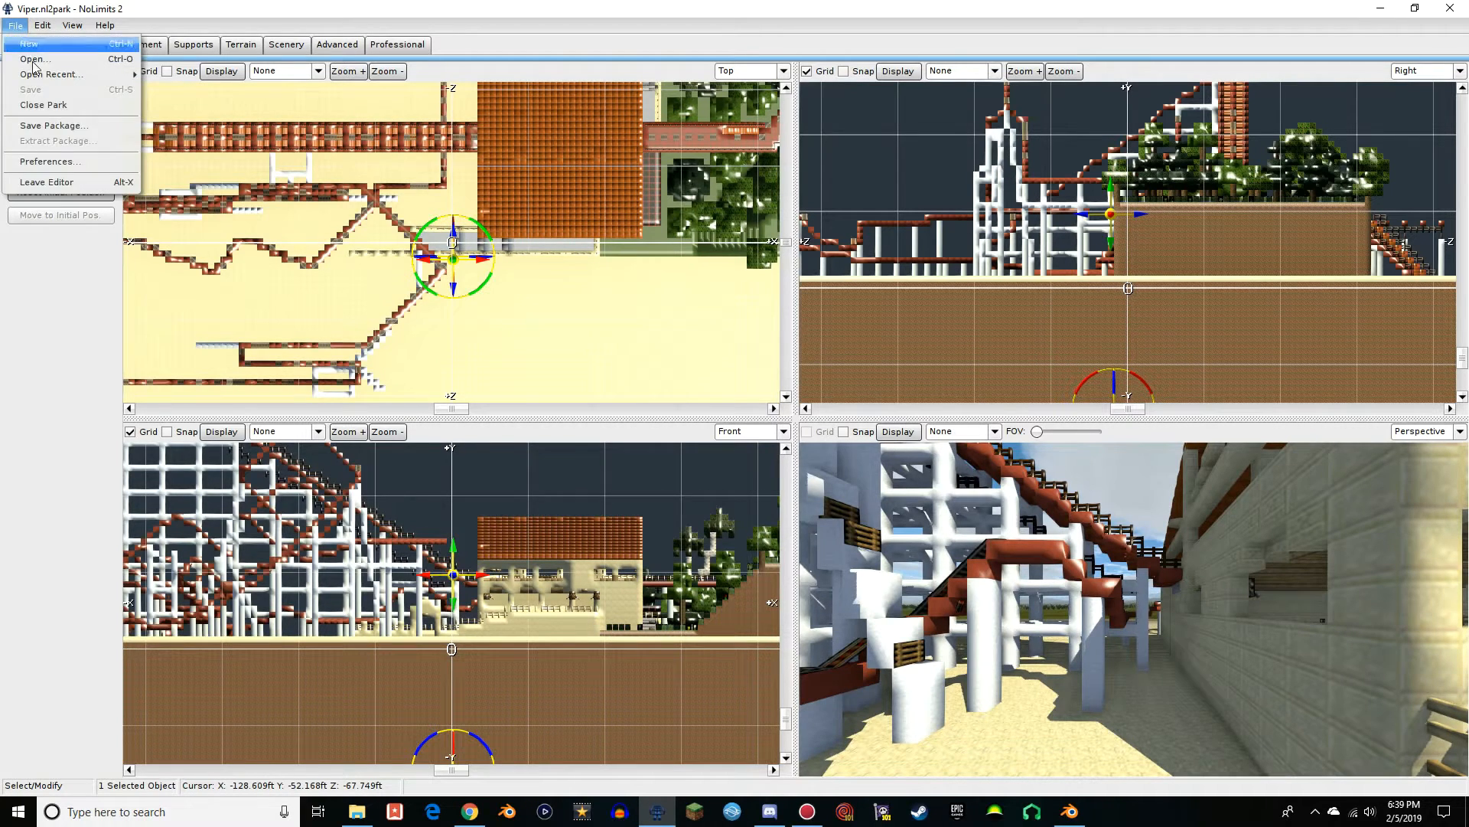
Leave the editor for the park simulation and walk up the entrance walkway to the queue room in Walk View
click(56, 183)
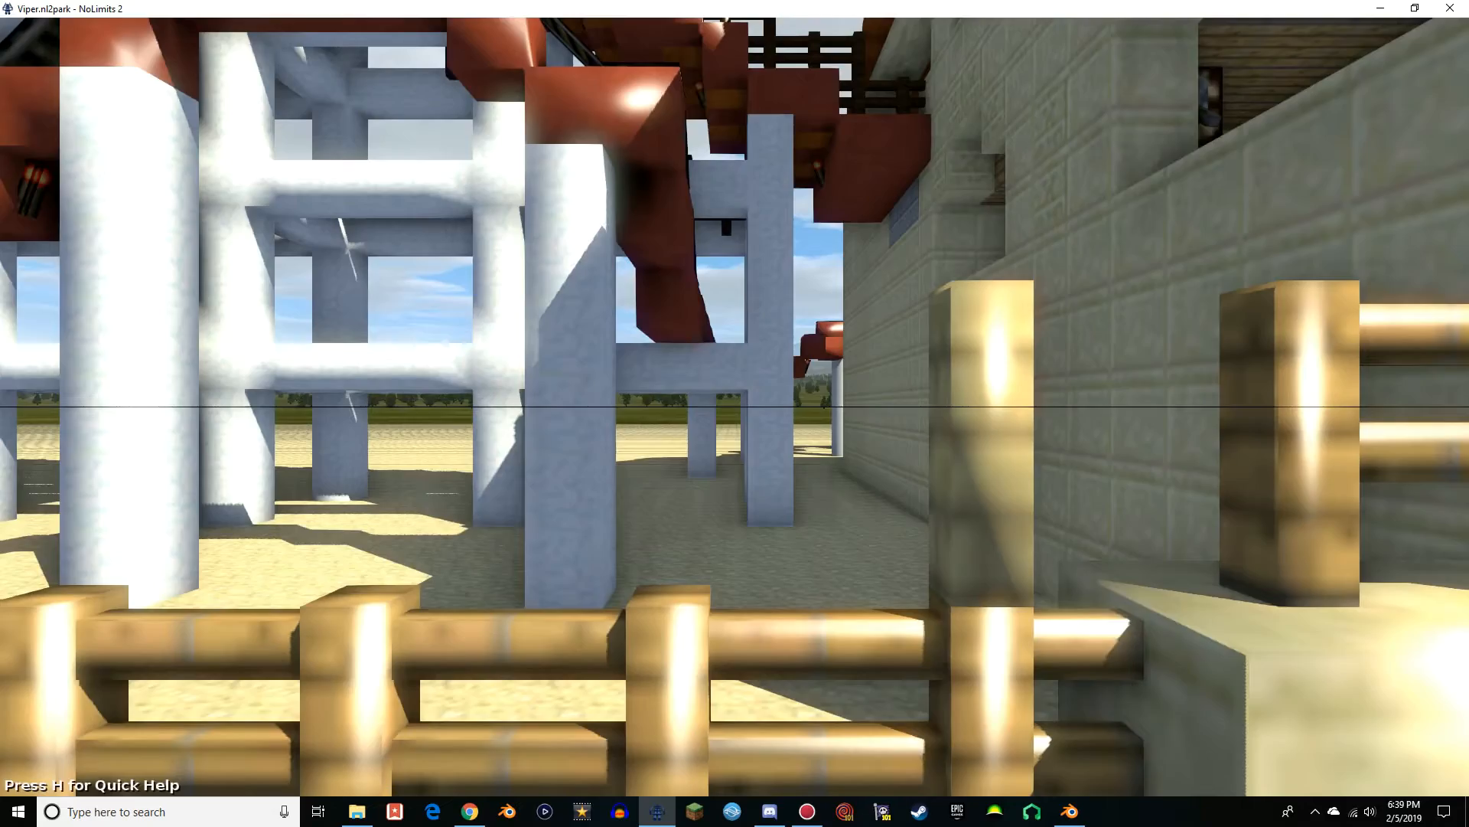
key(F4)
key(w)
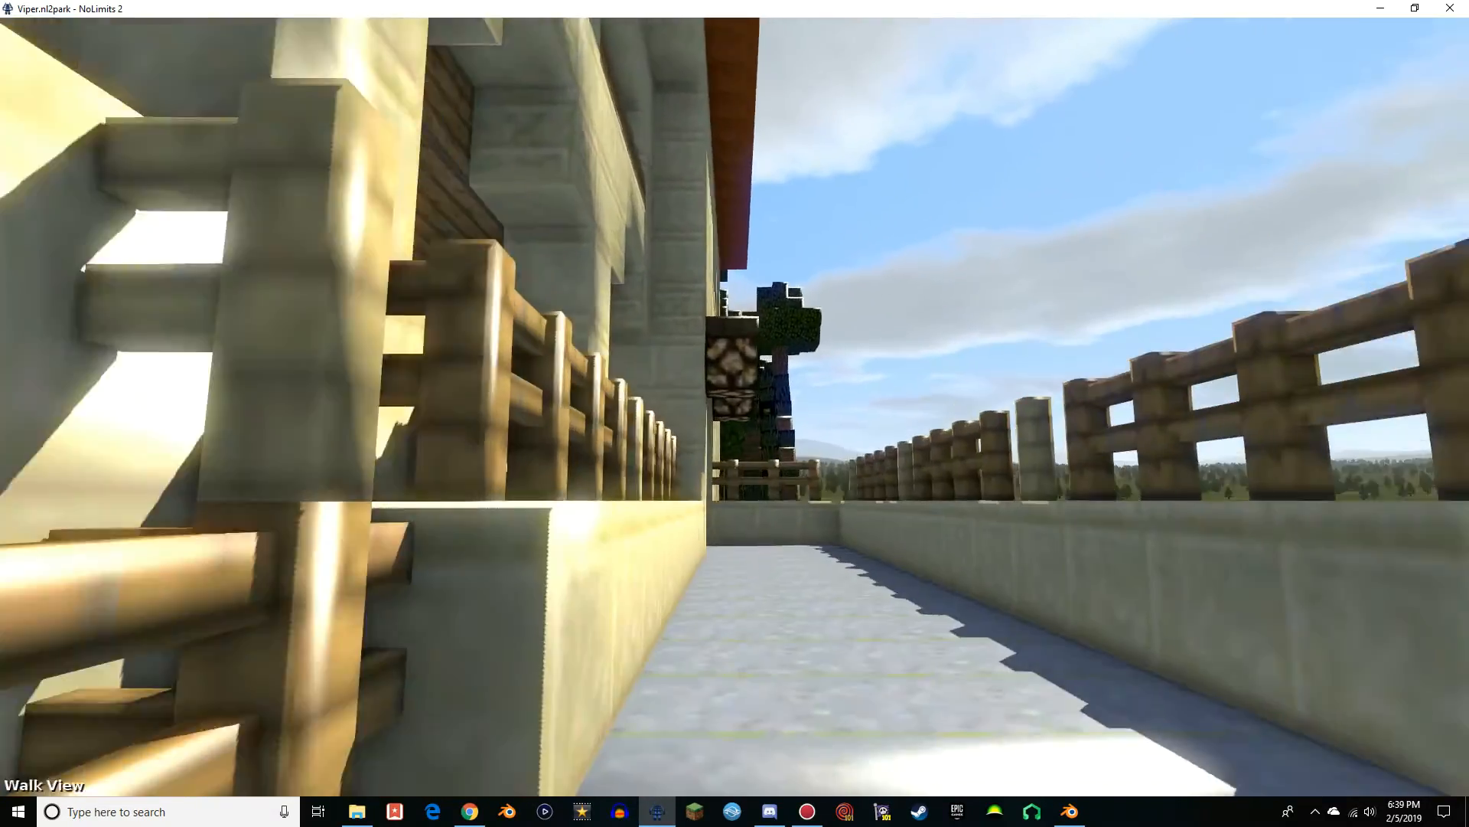
key(w)
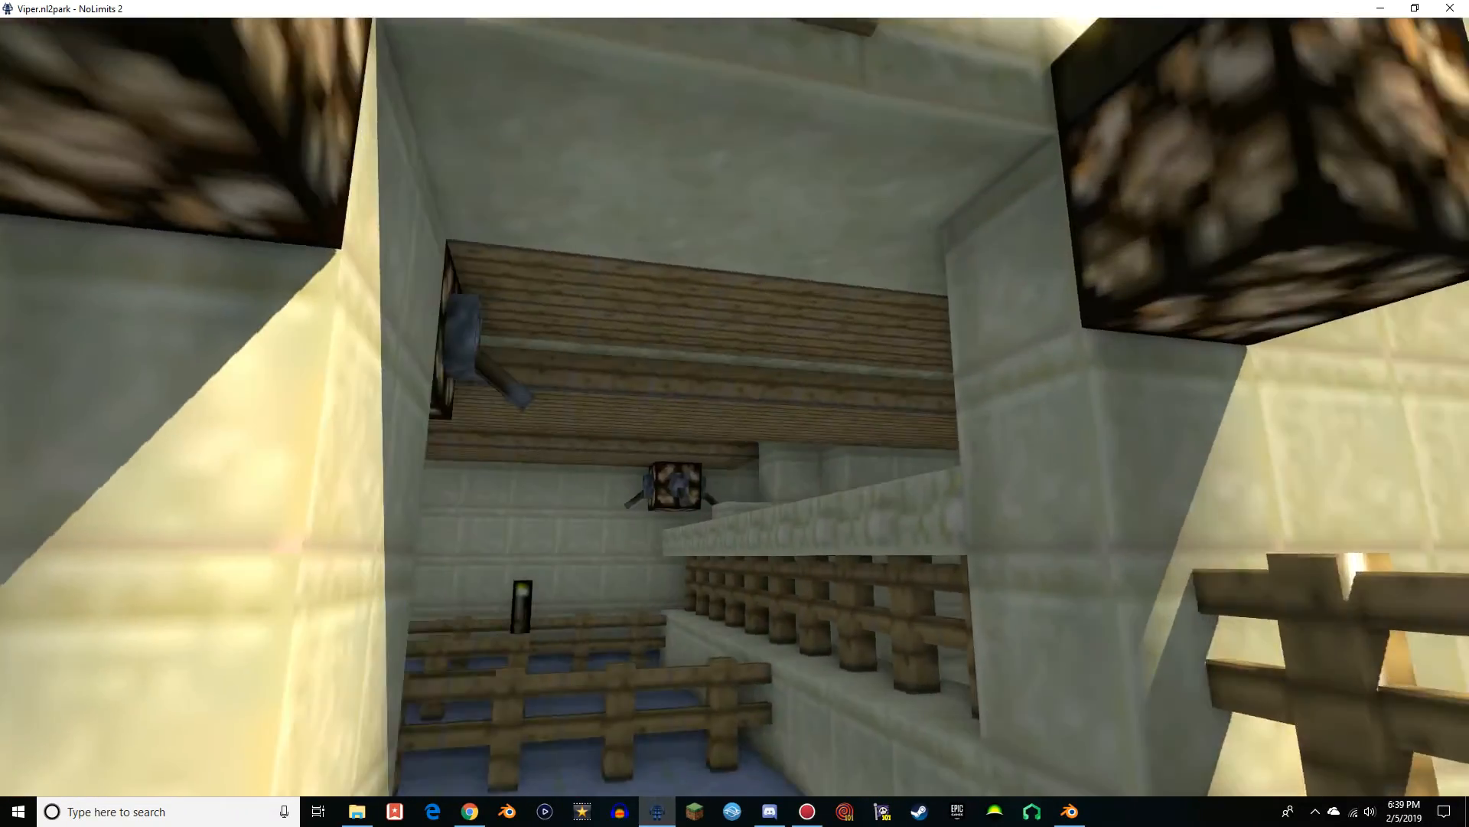
key(w)
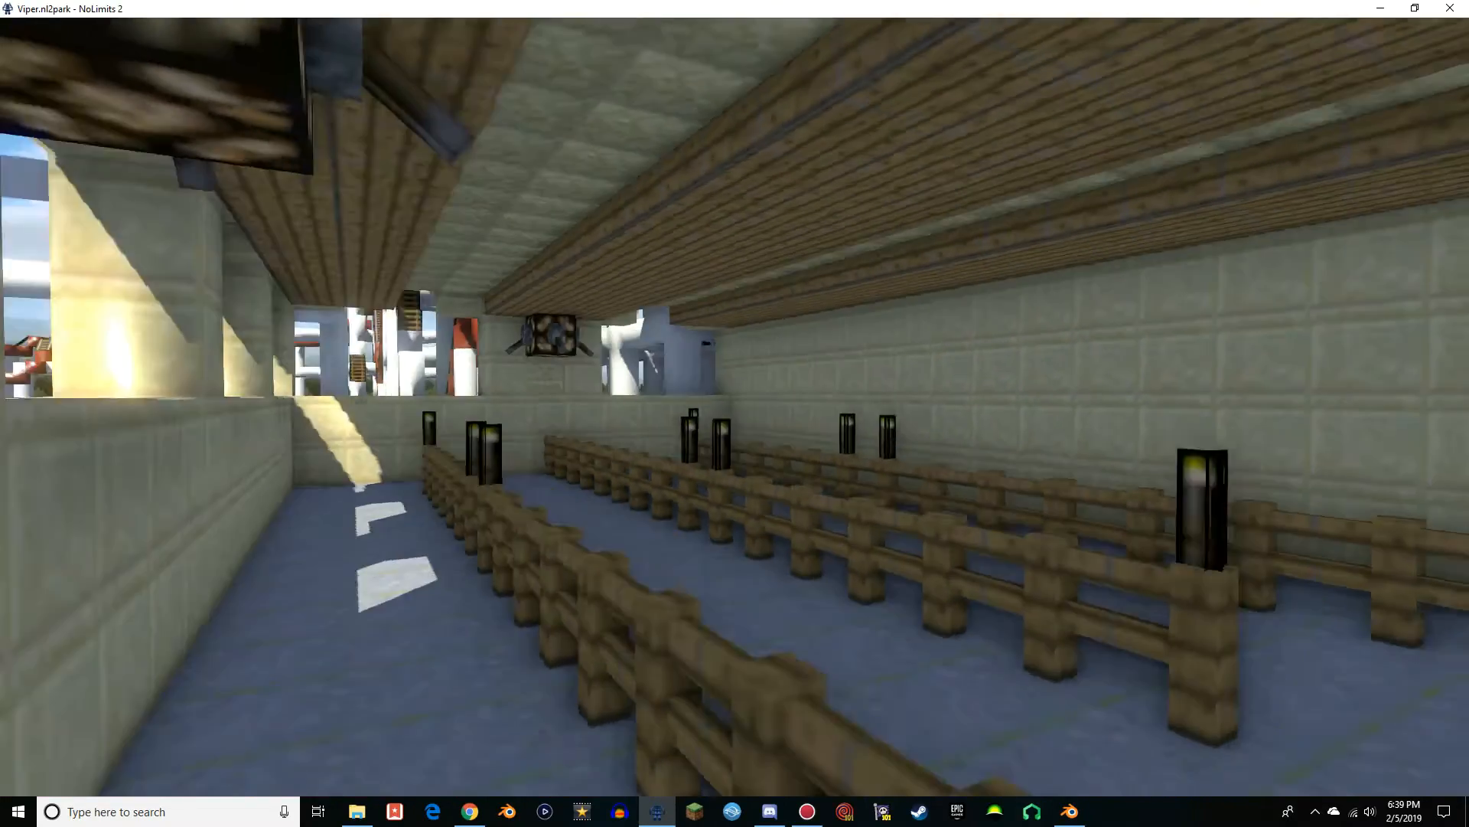
Inspect the proportions of the fenced queue room, its railings, ceiling beams and walls while walking through it
key(w)
key(w)
key(w)
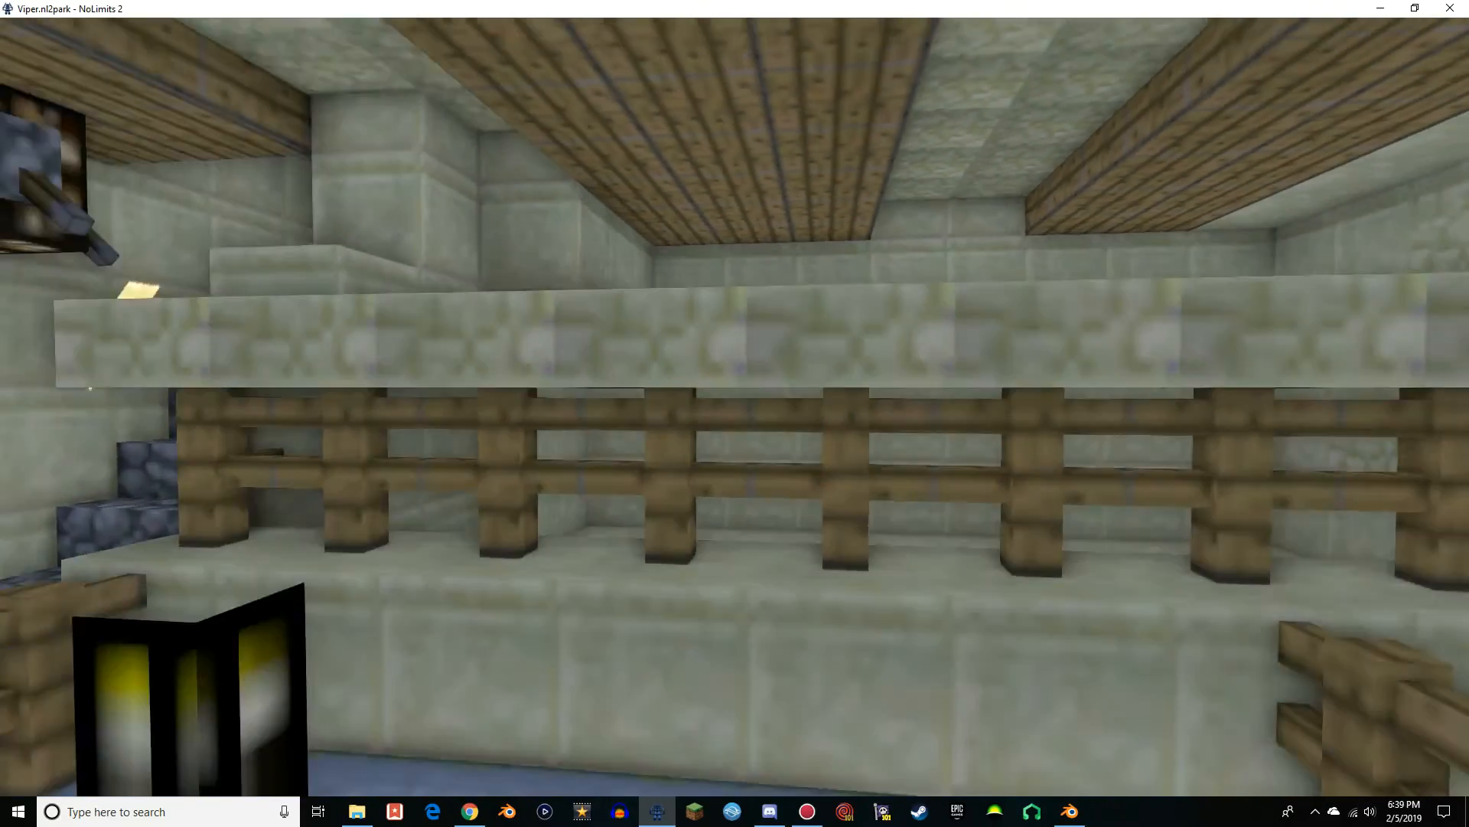
key(w)
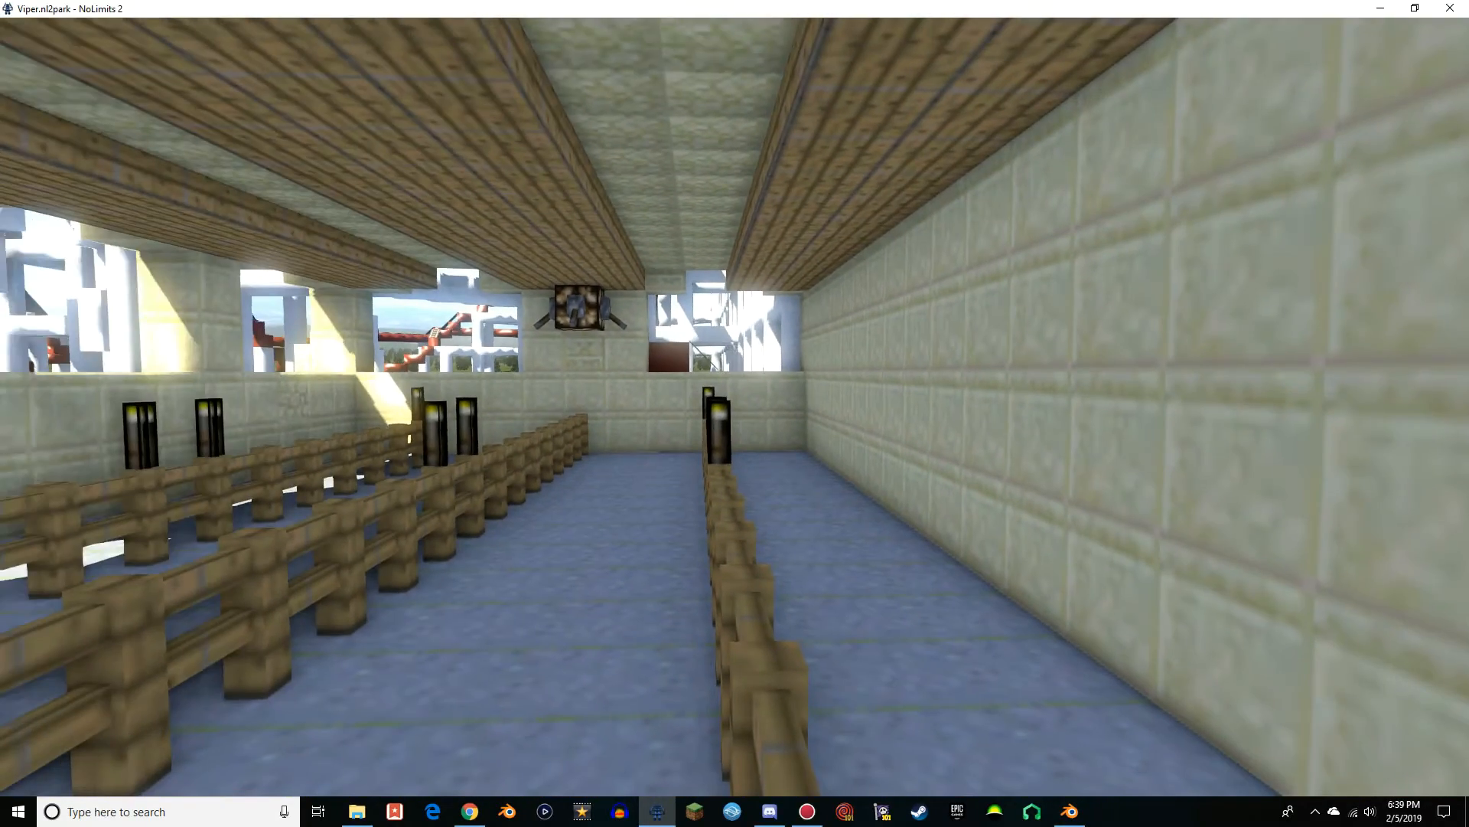
key(w)
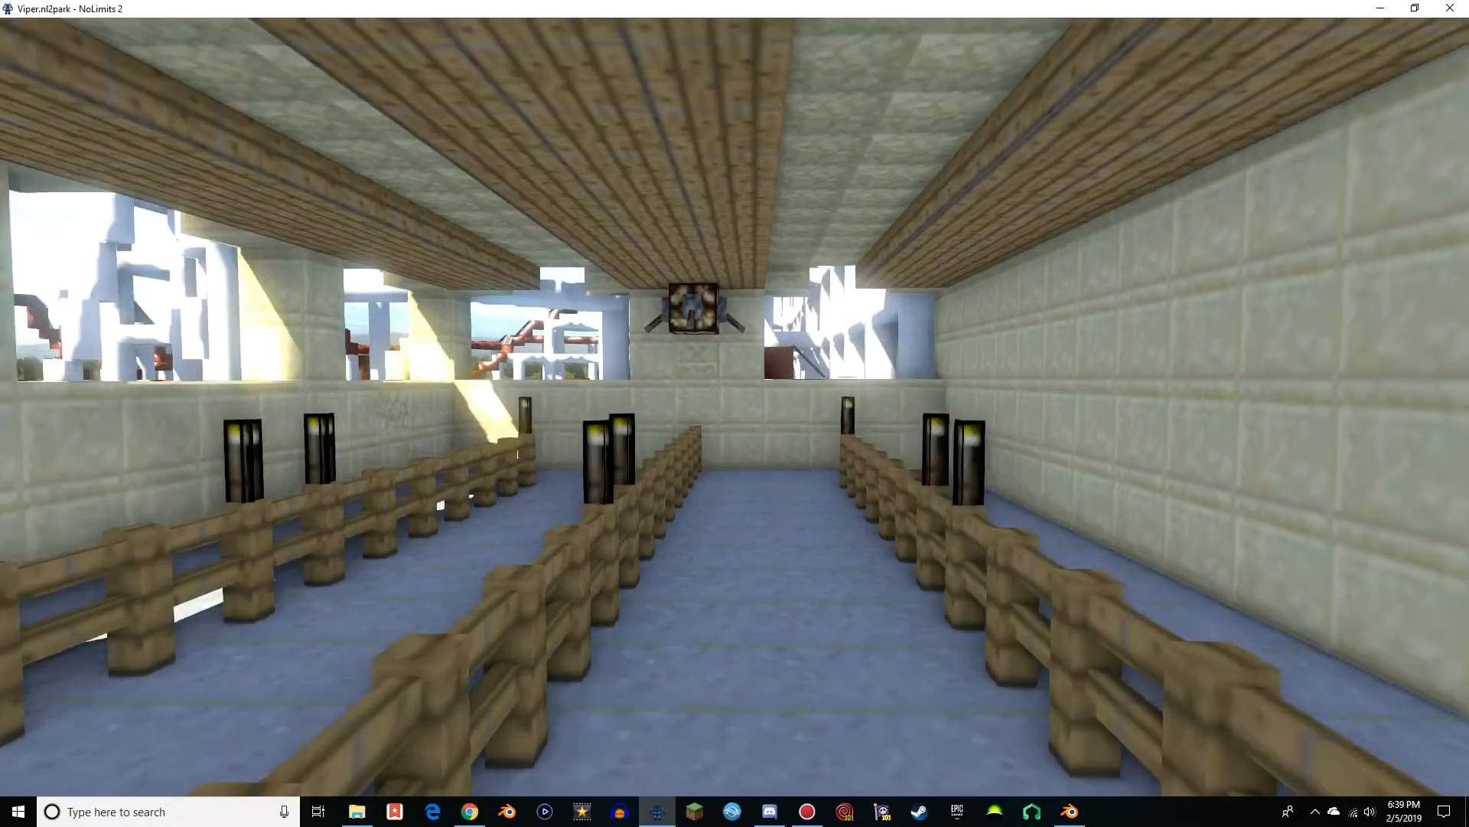
key(w)
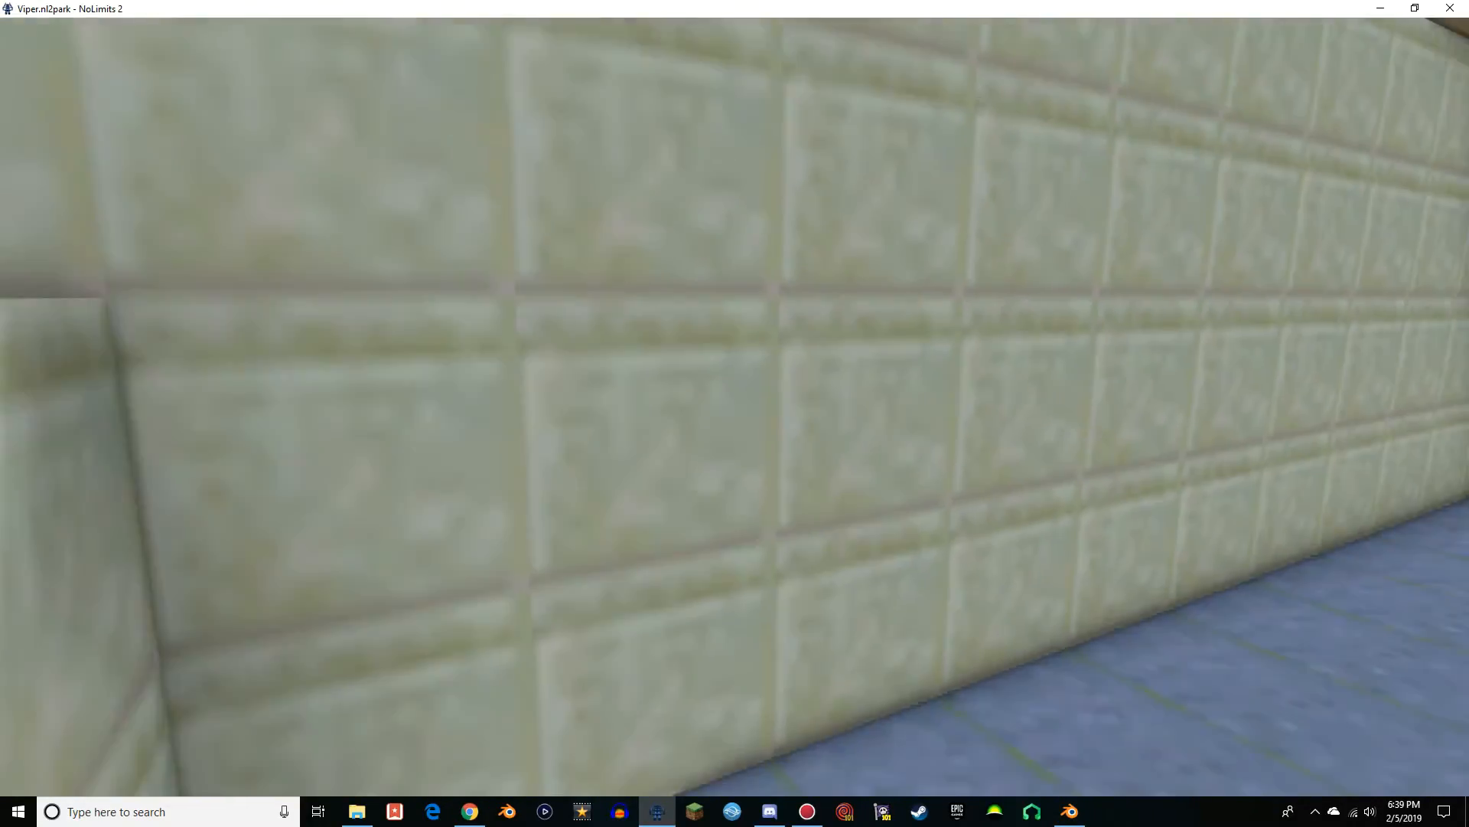
key(w)
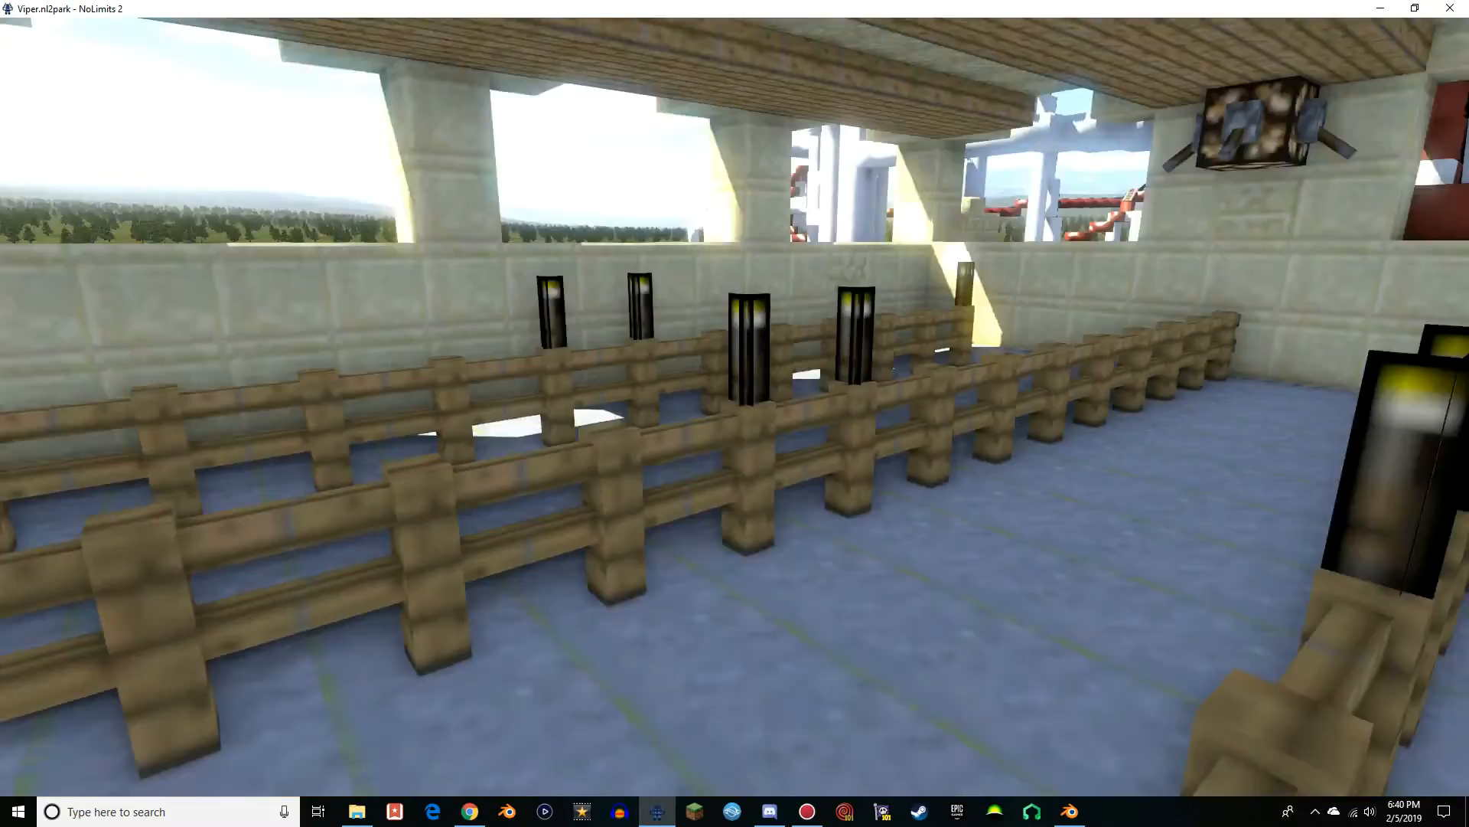
key(w)
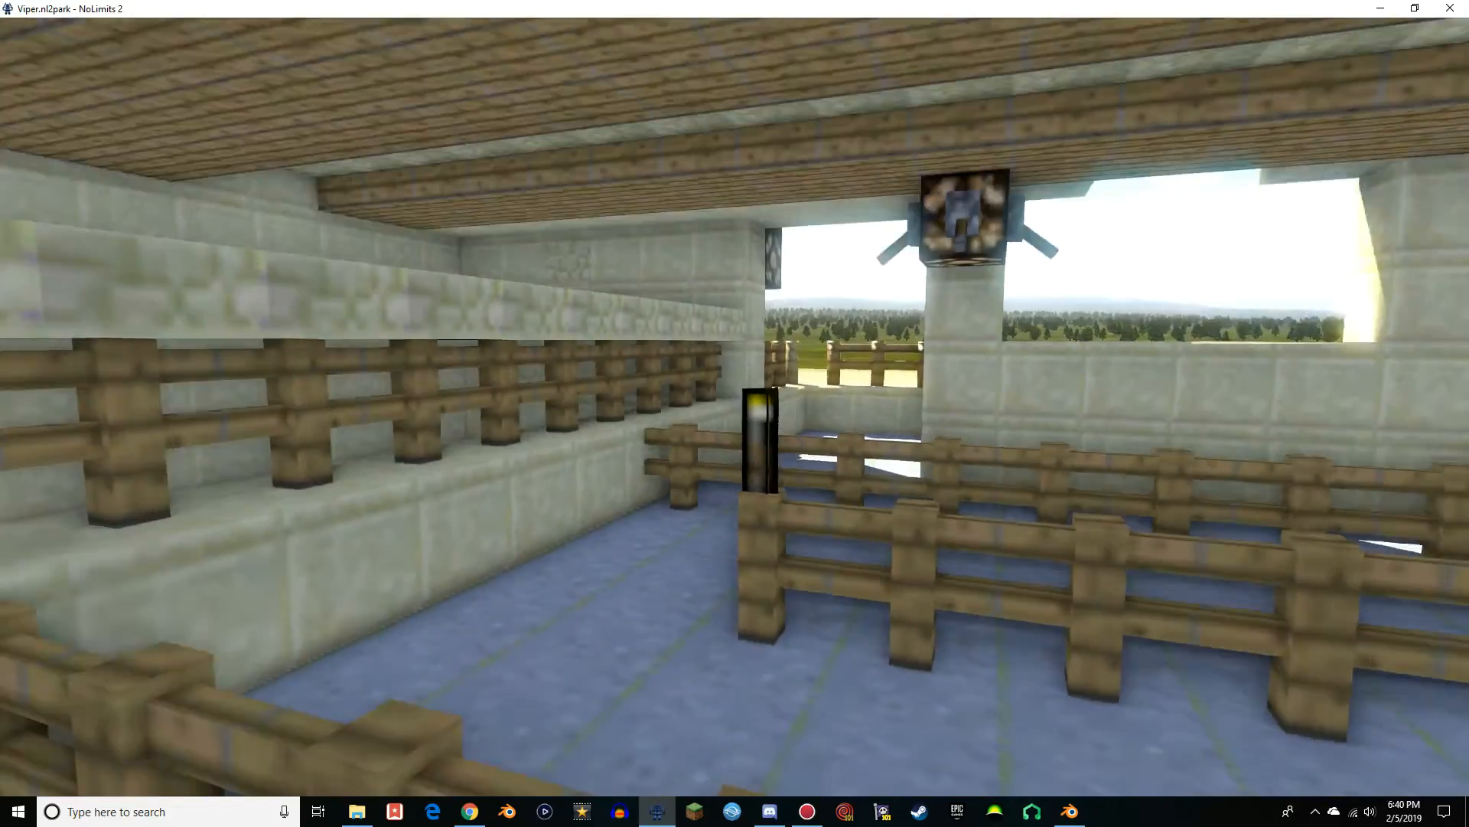
key(w)
key(w)
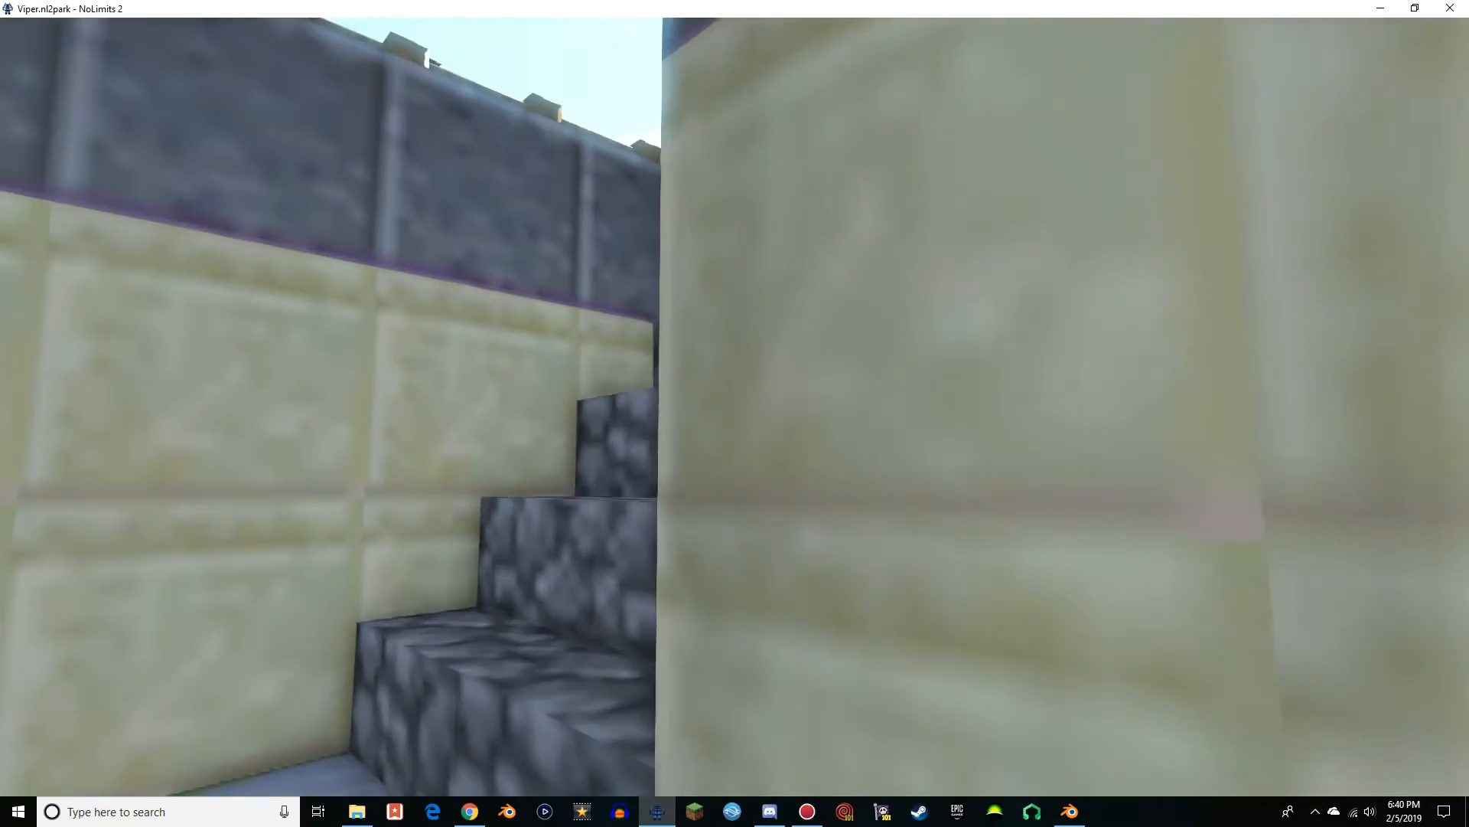
Climb the cobblestone stairs from the queue room and inspect the station platform with its boarding gates
key(w)
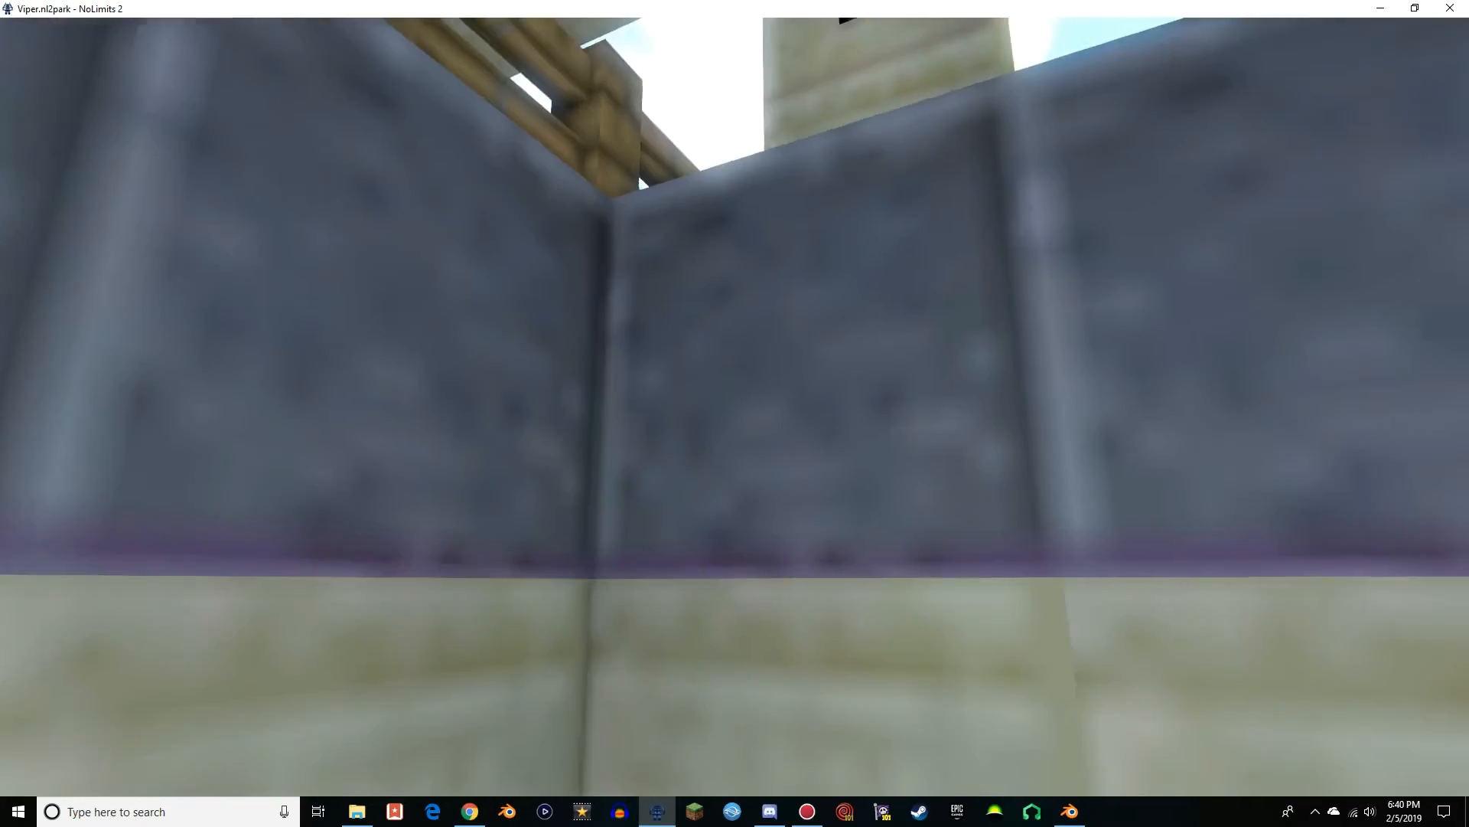
key(w)
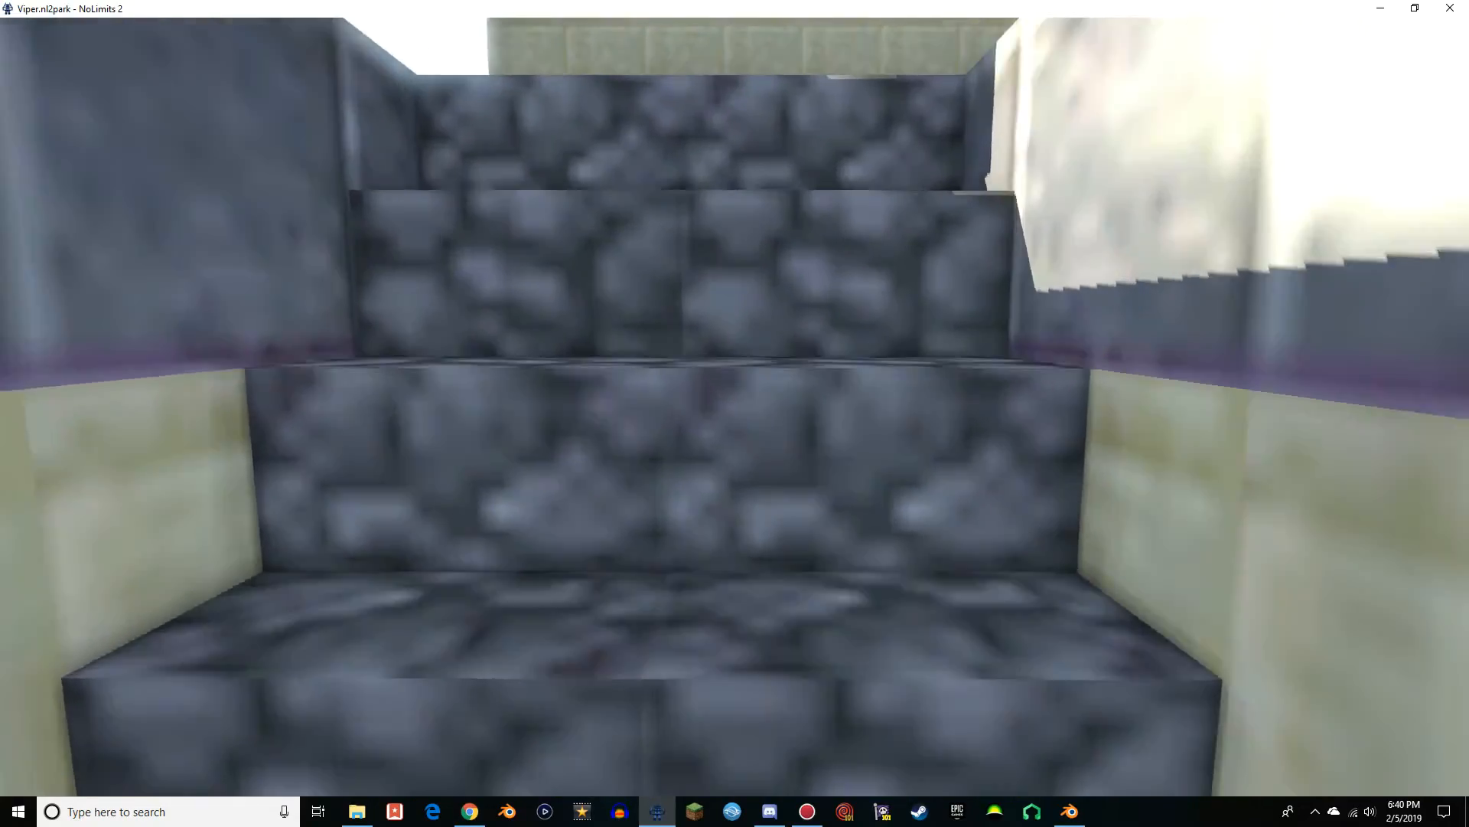
key(w)
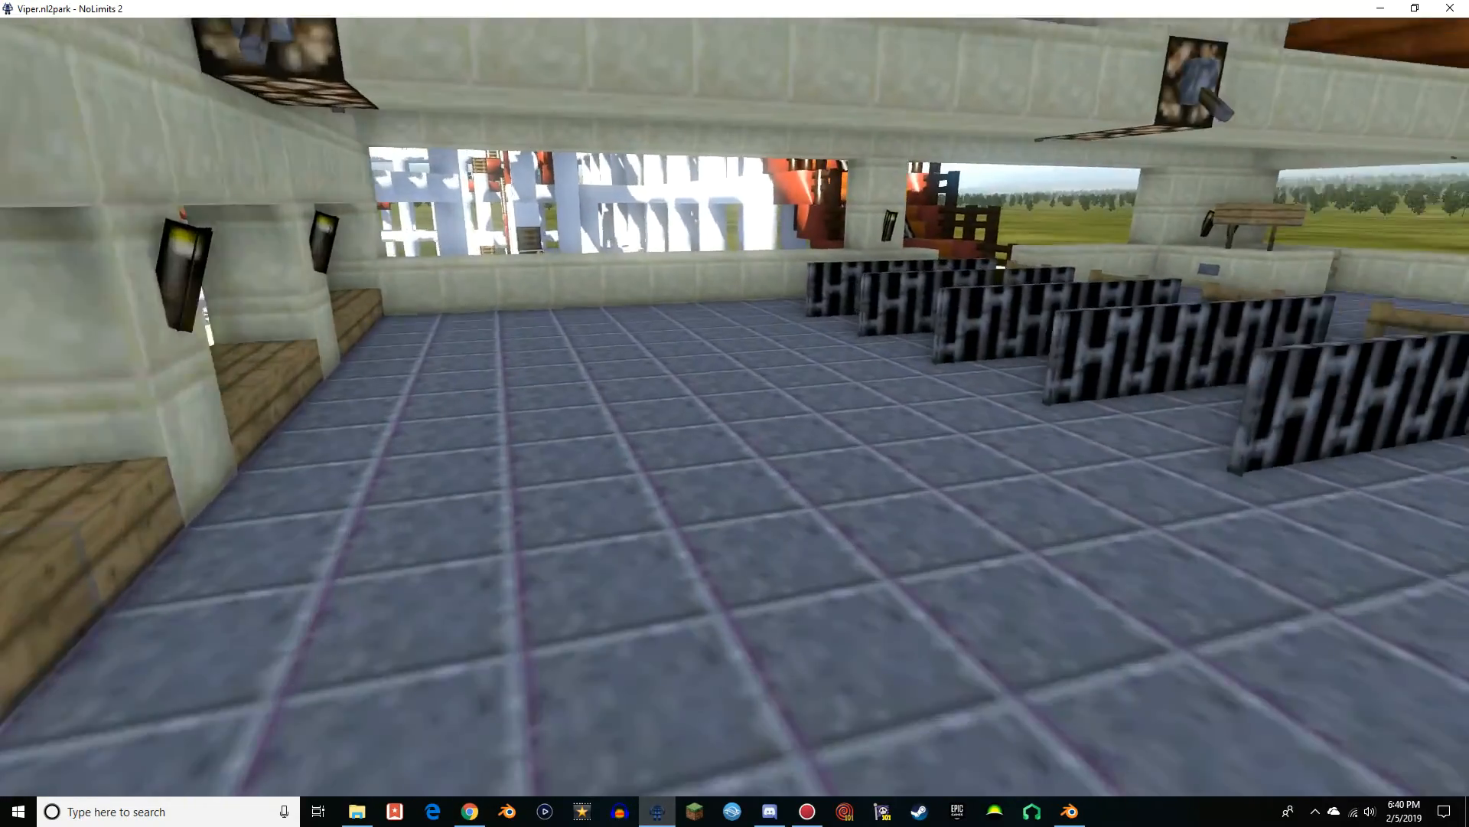
key(w)
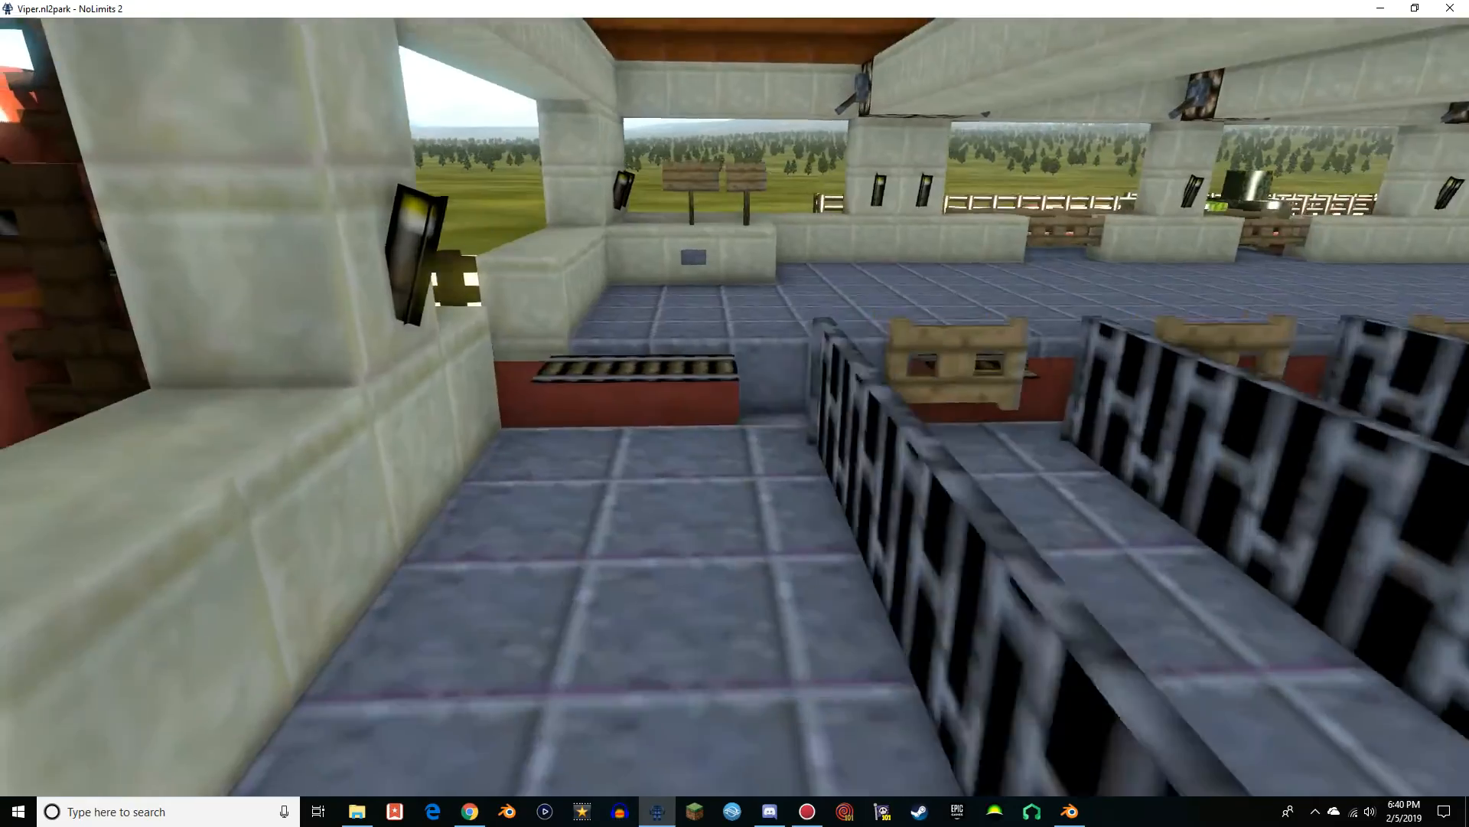
key(w)
Inspect the lift hill's track, steps and railings, looking back at the station roof from above
key(w)
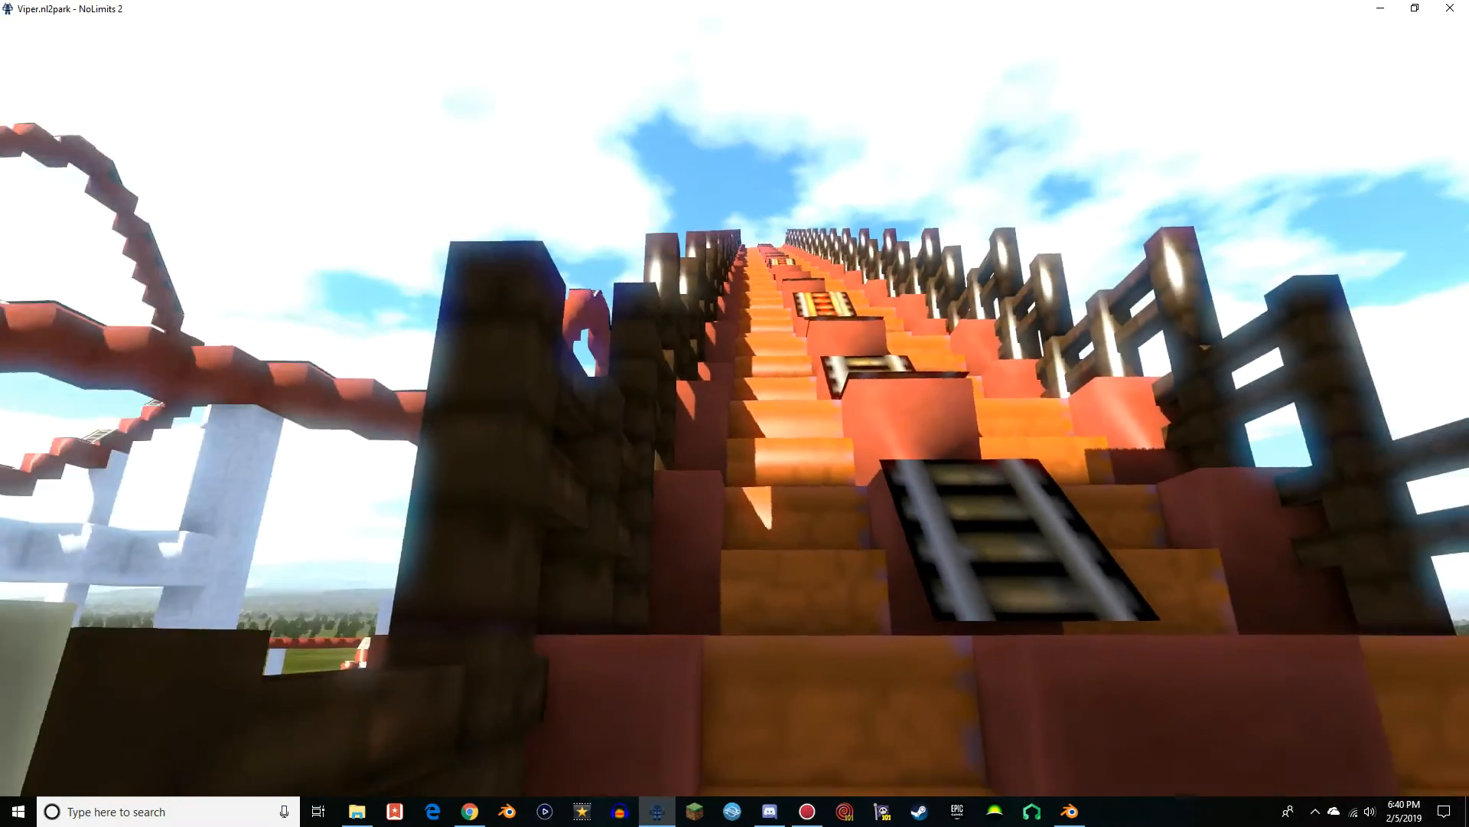
key(w)
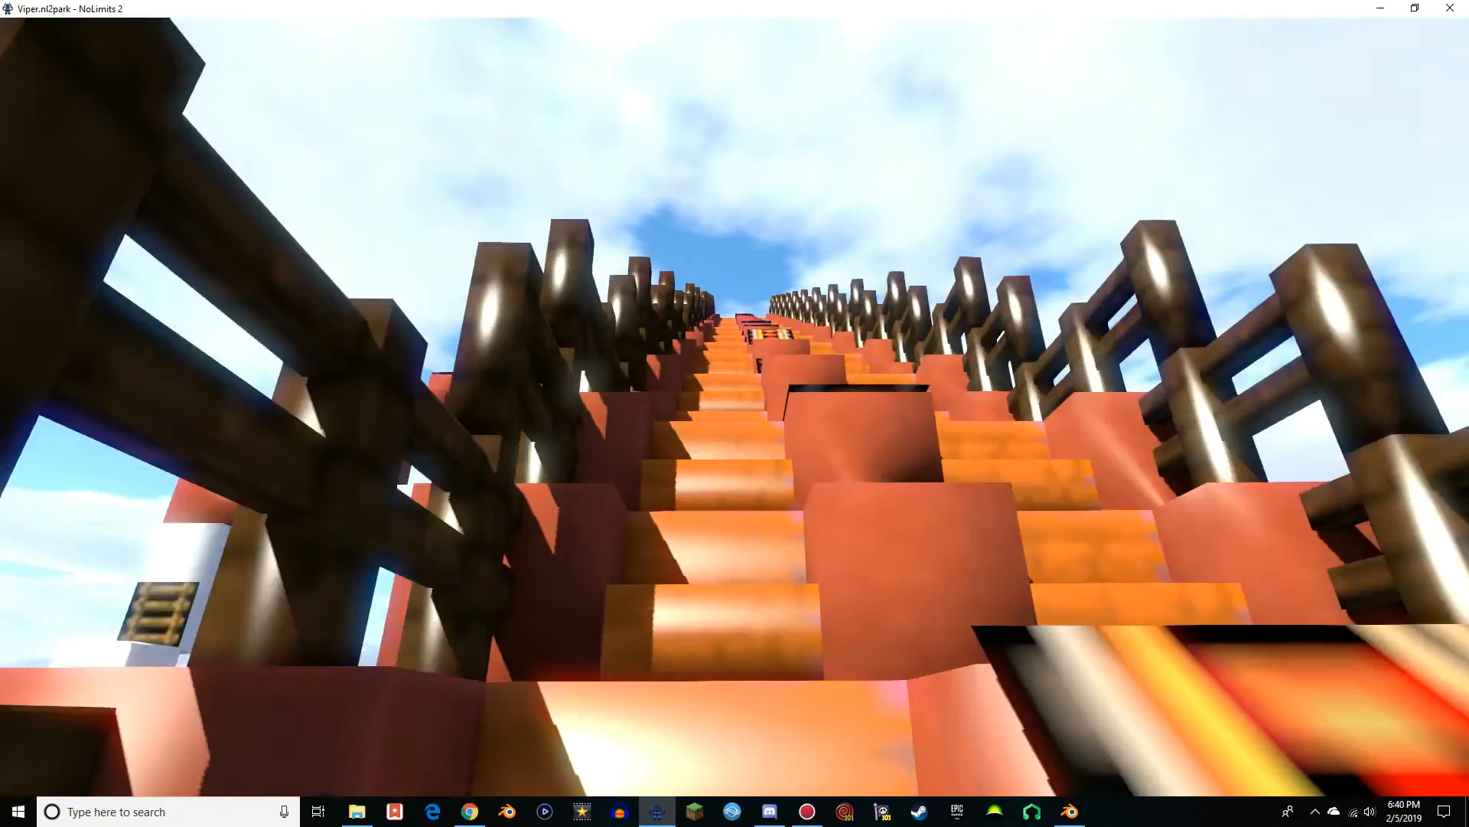
key(w)
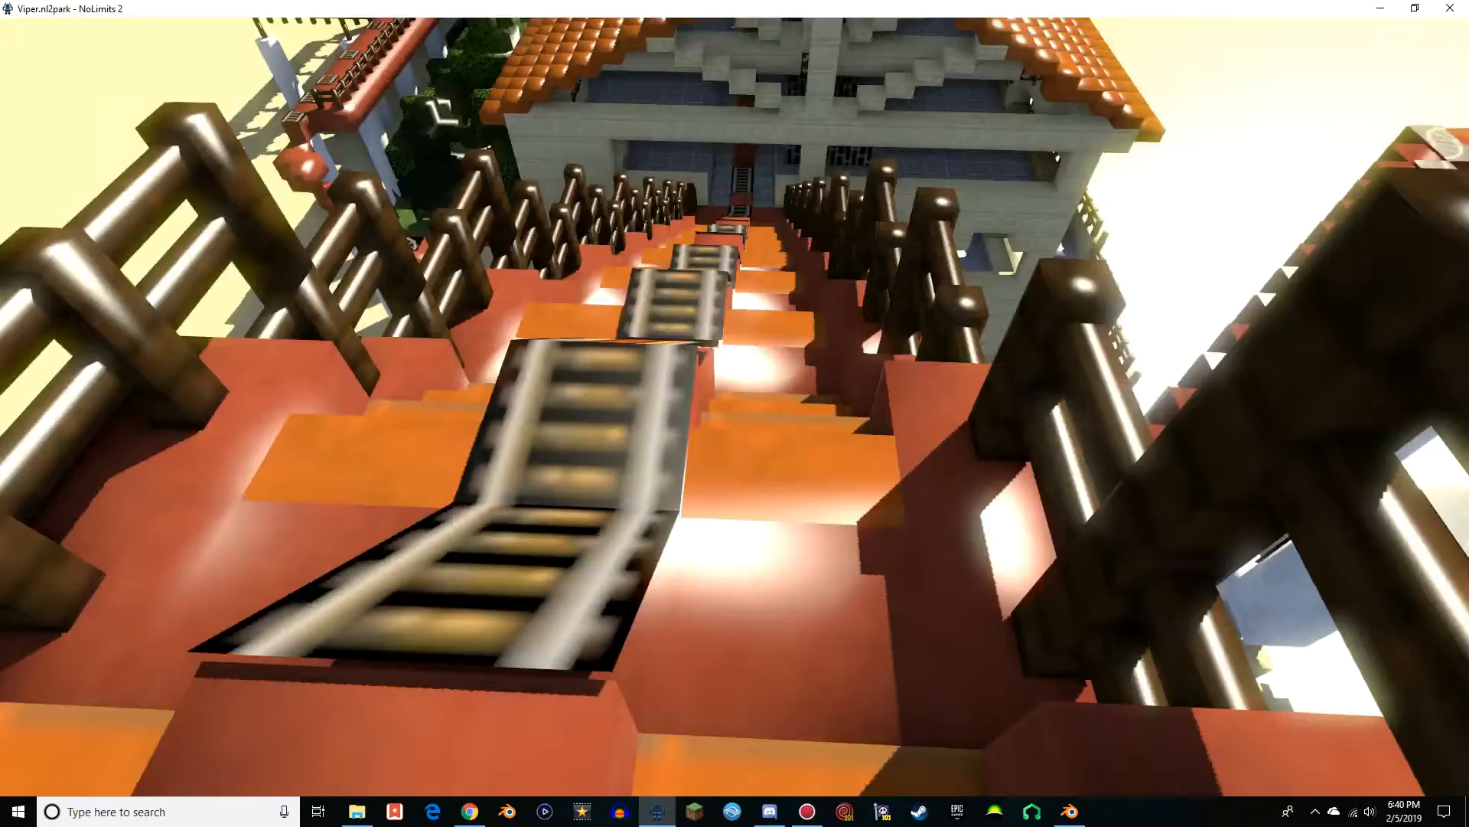
Inspect the unloading platform, exit stairs and planted garden beside the station, ending in Walk View
key(w)
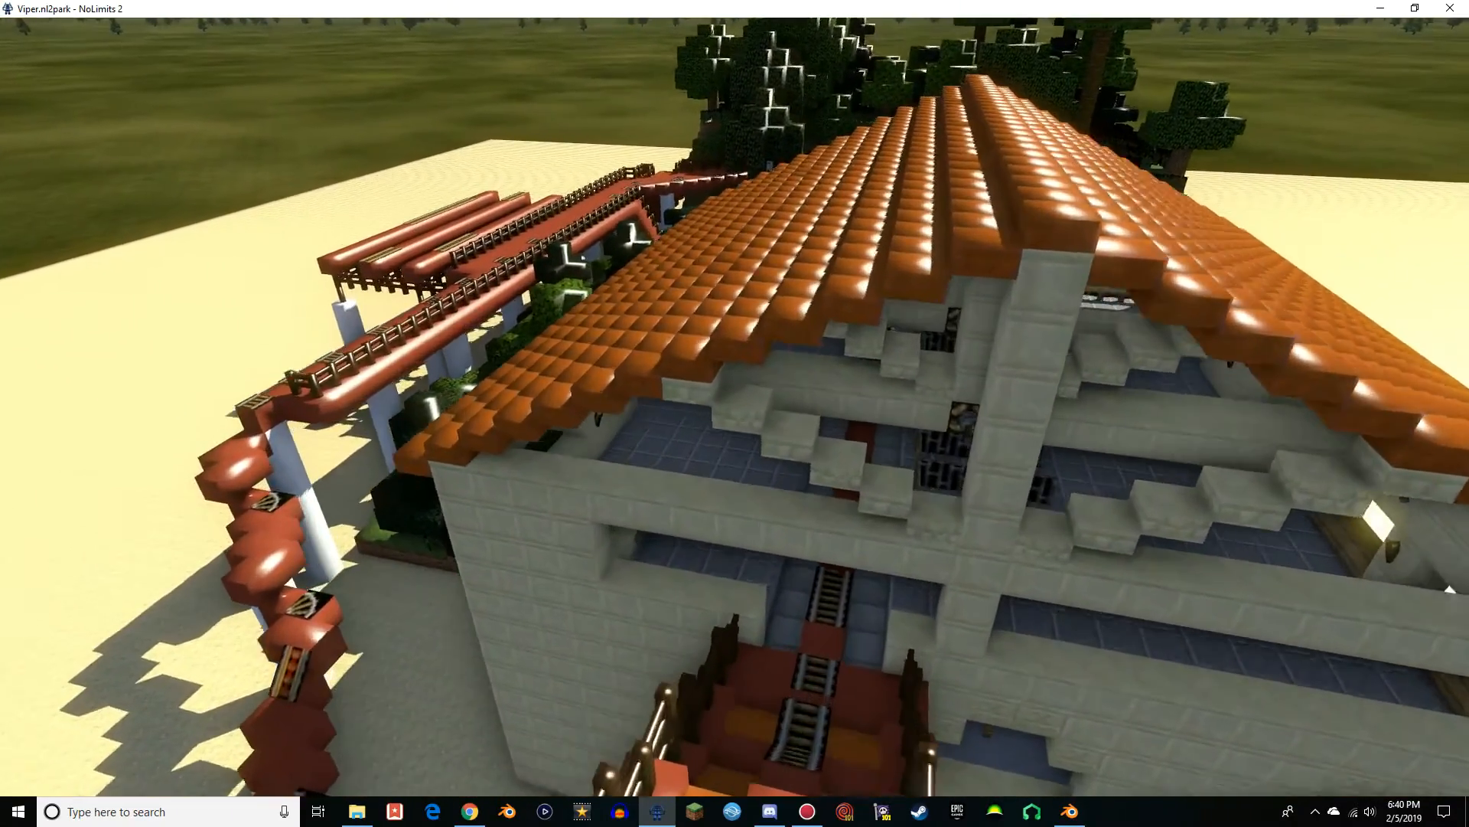
key(w)
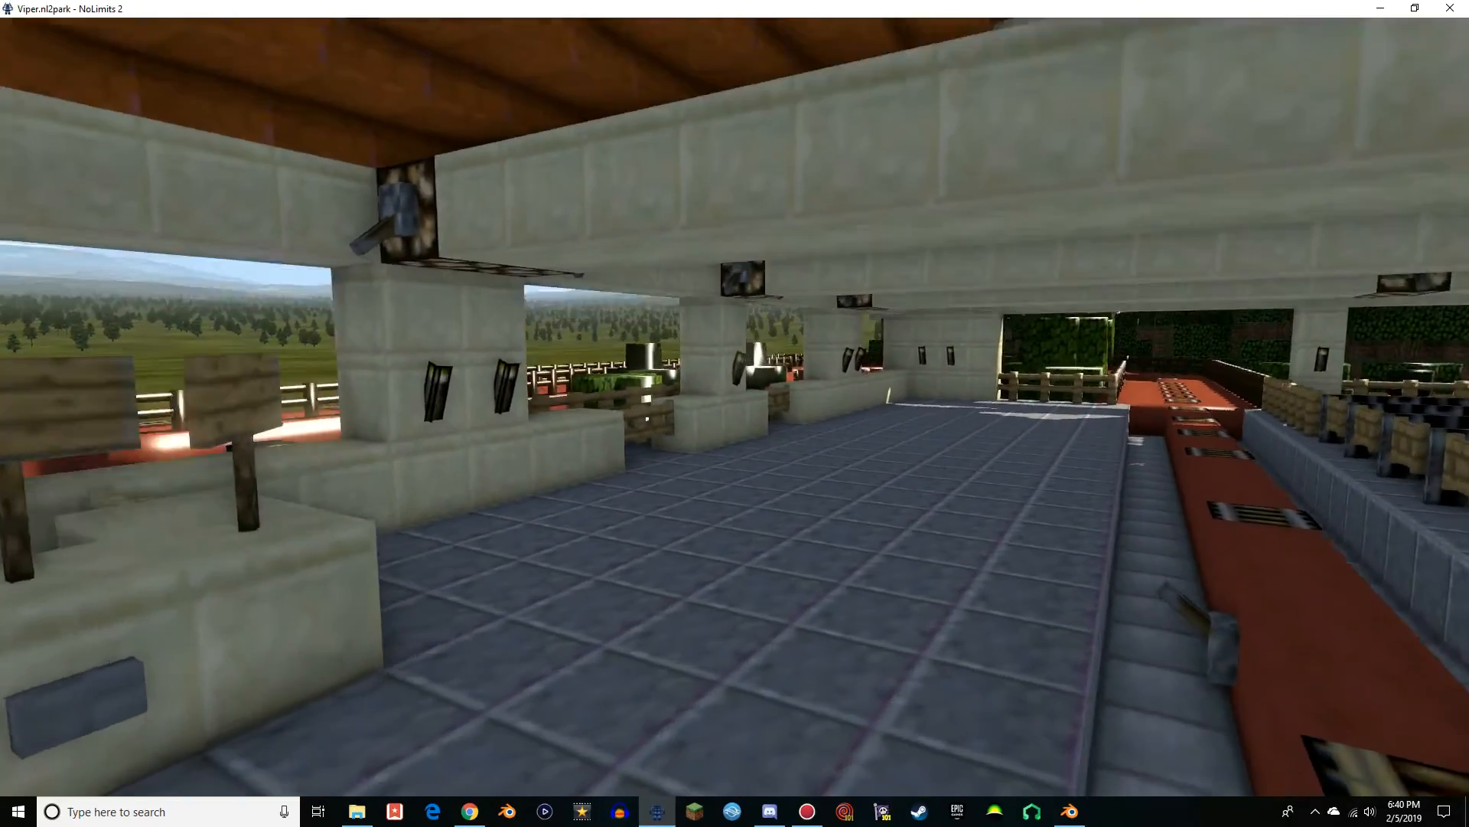
key(w)
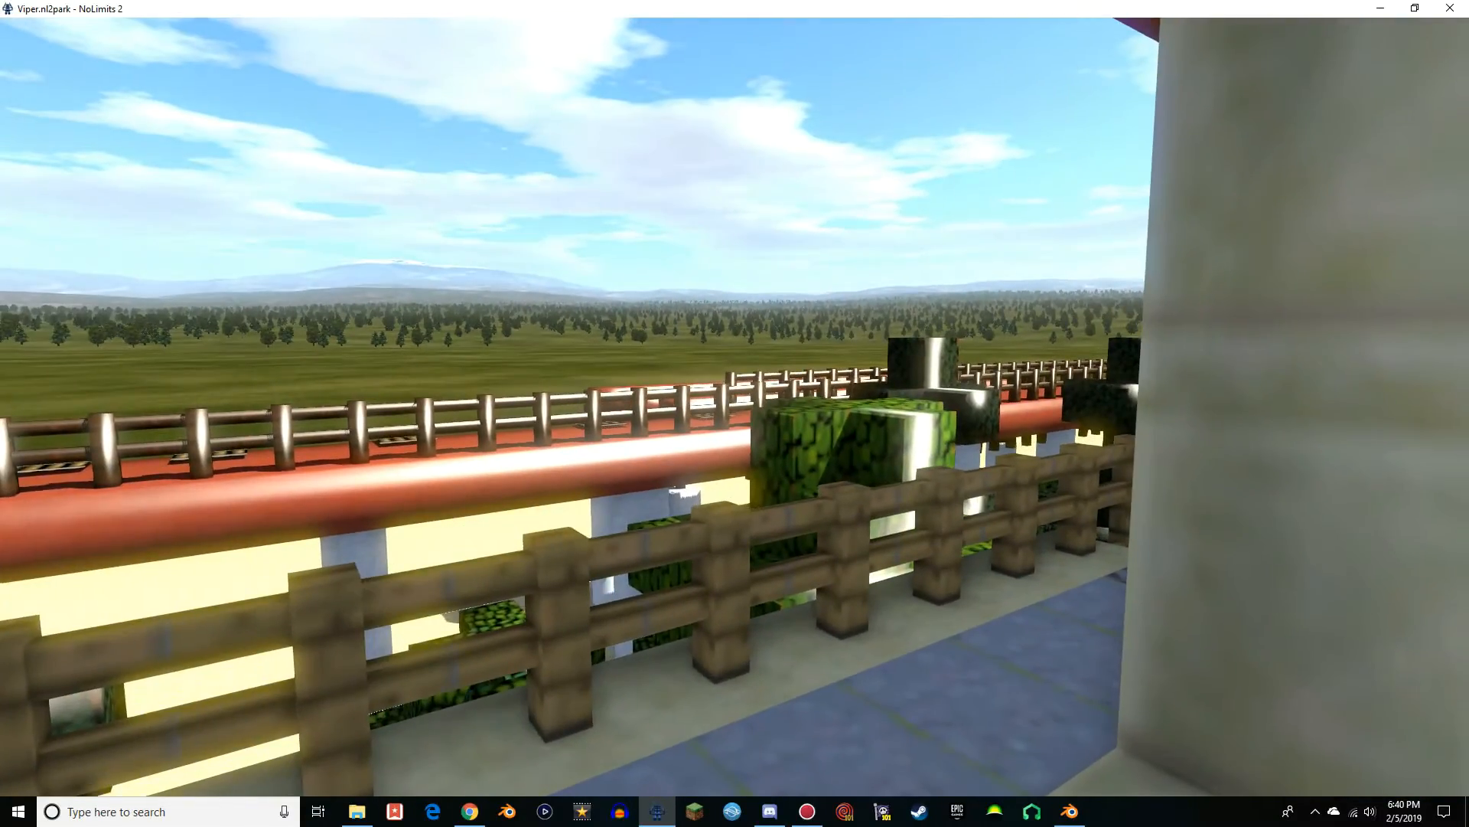
key(w)
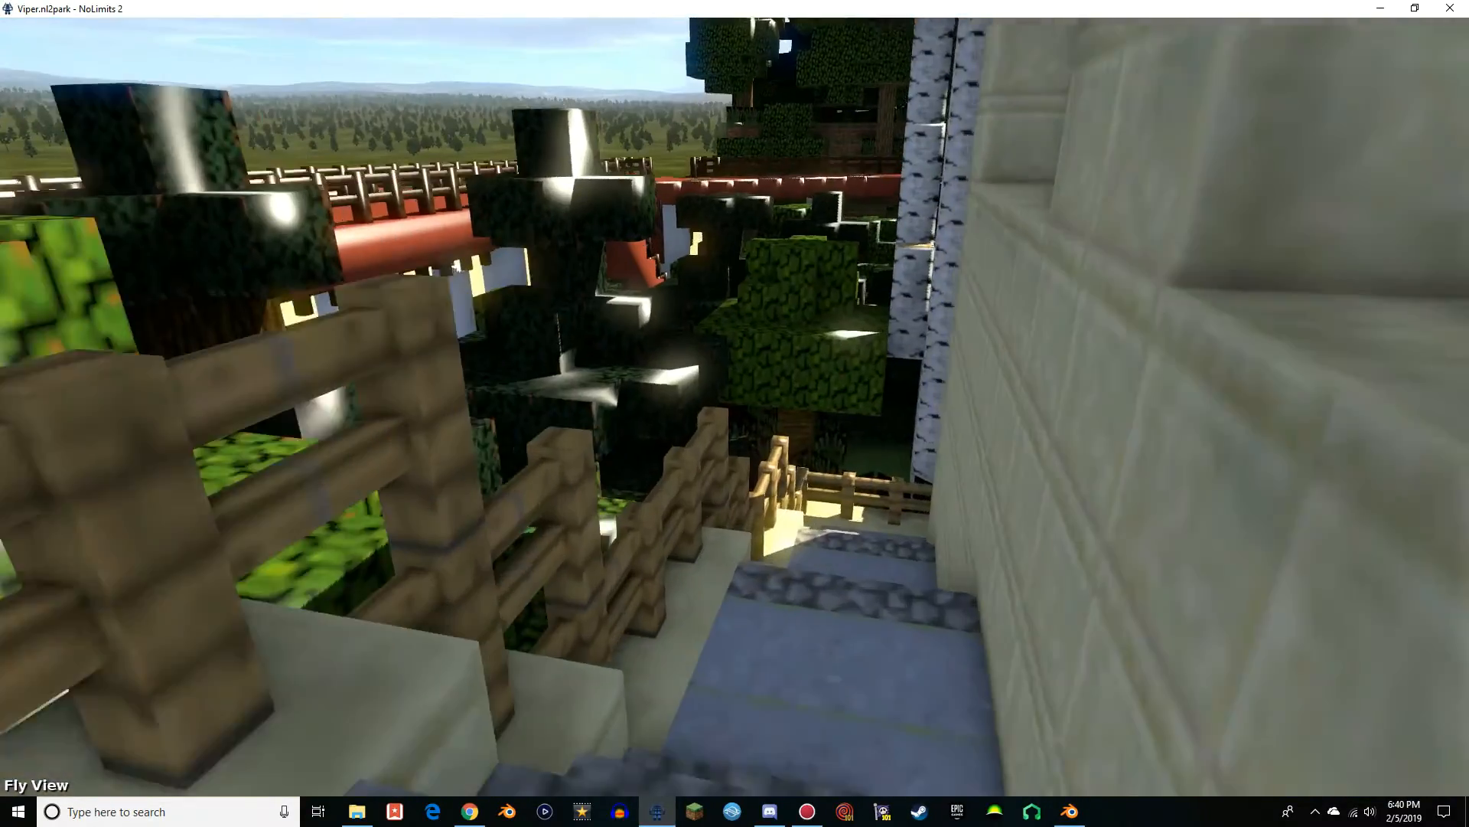
key(F2)
key(w)
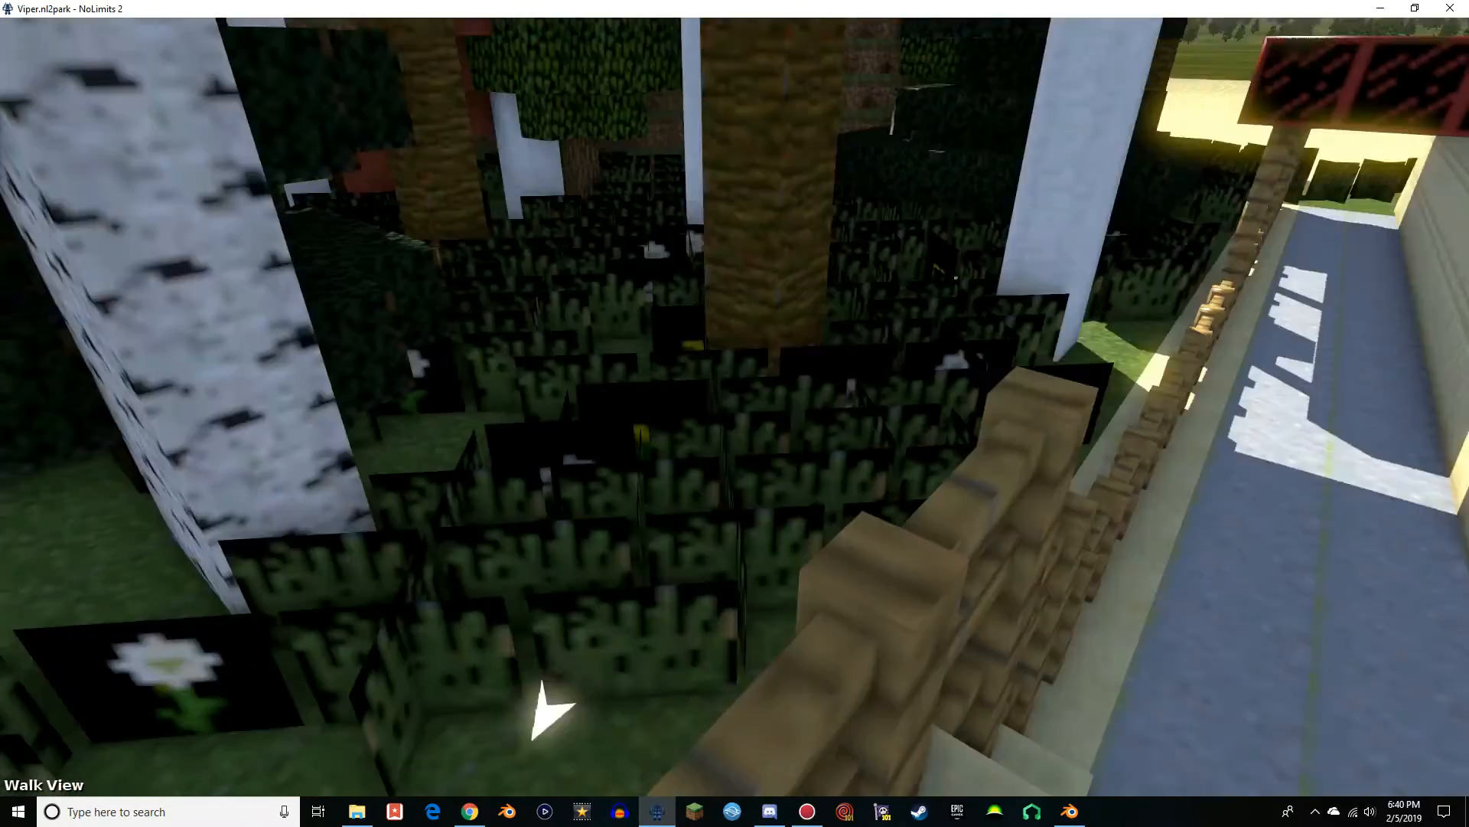
key(w)
View the whole Viper coaster, its supports and the sand ground from a distance in Fly View
key(F3)
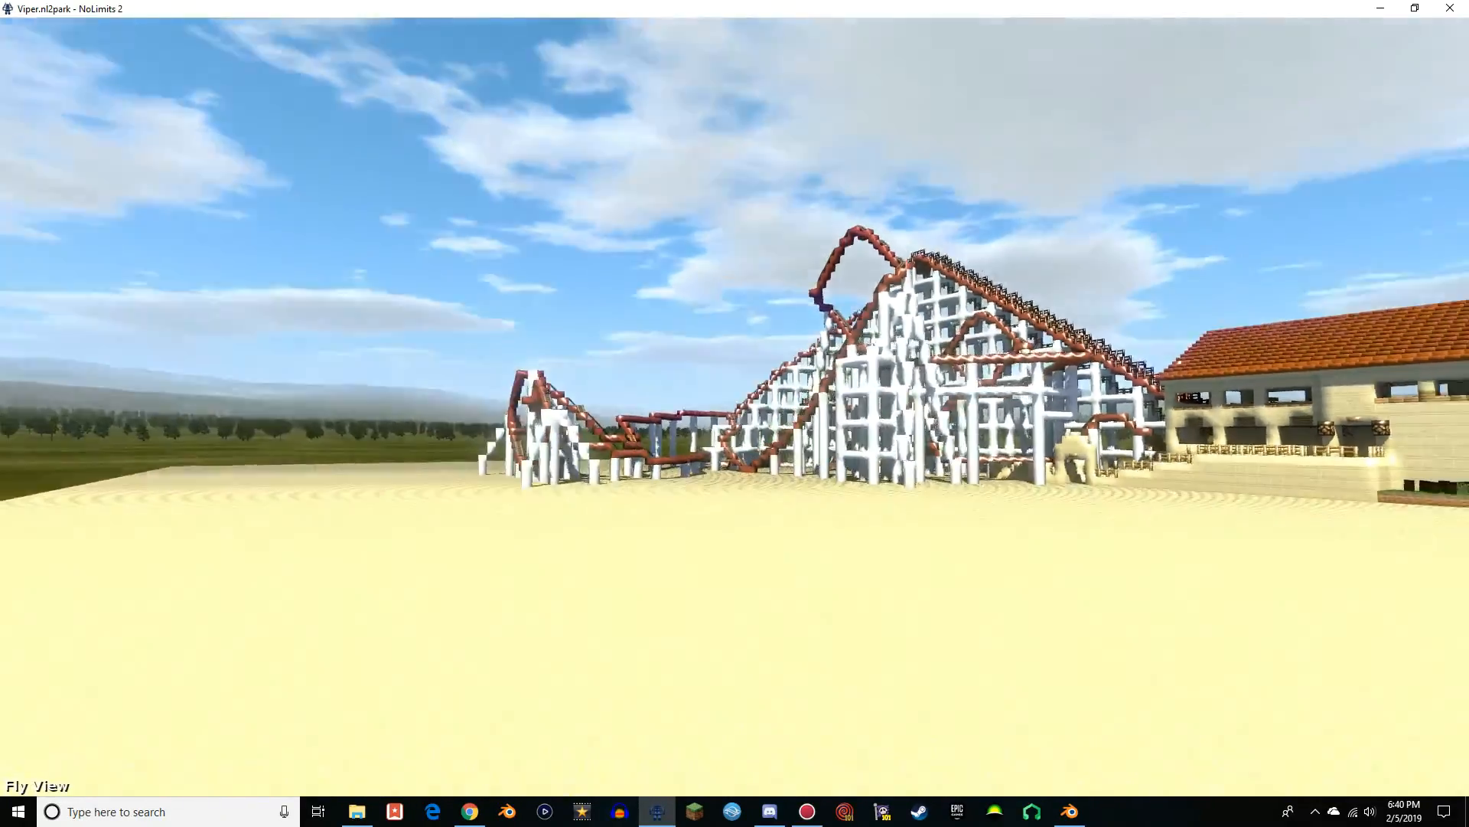
key(w)
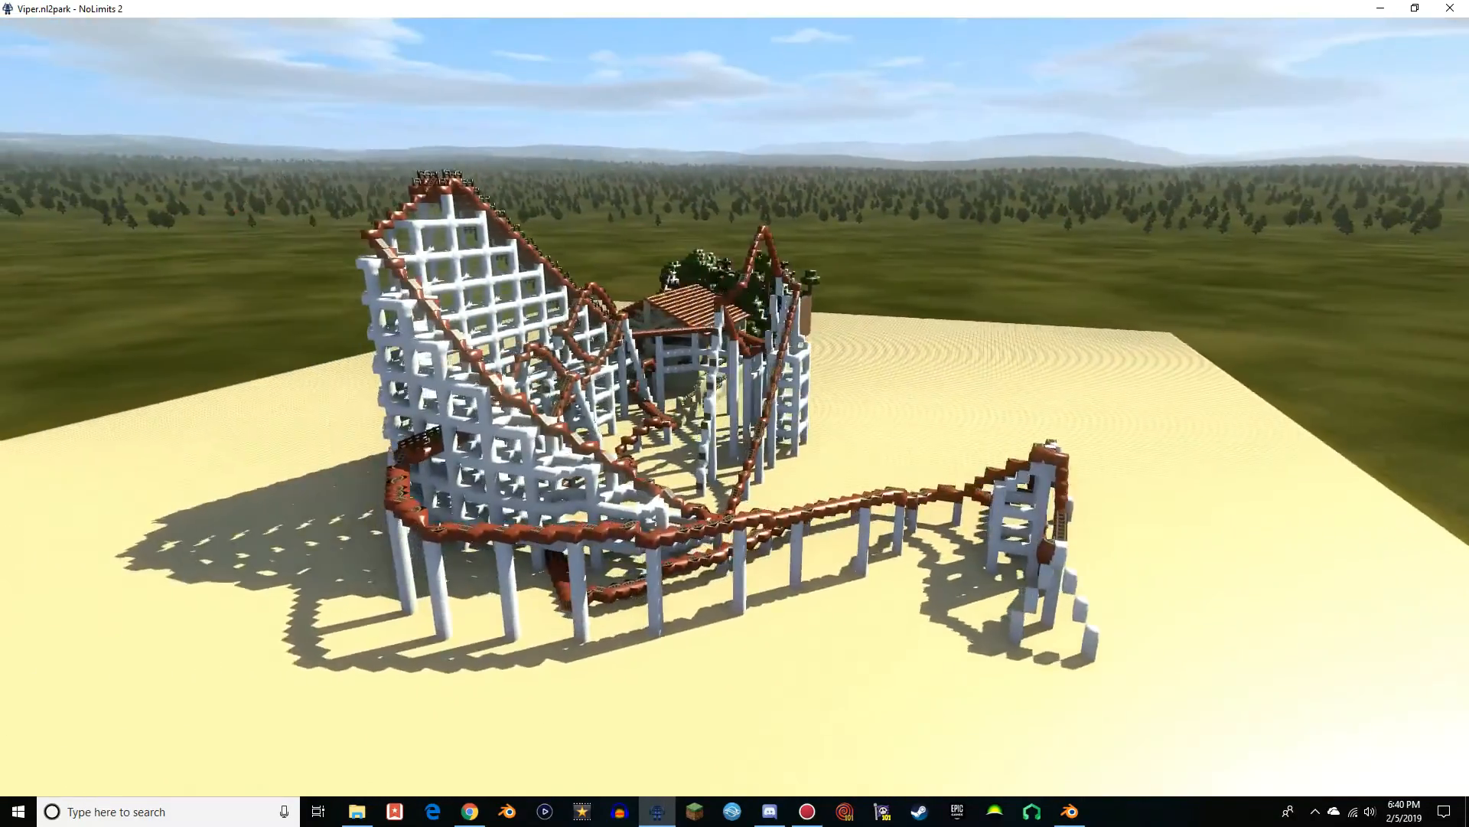
key(a)
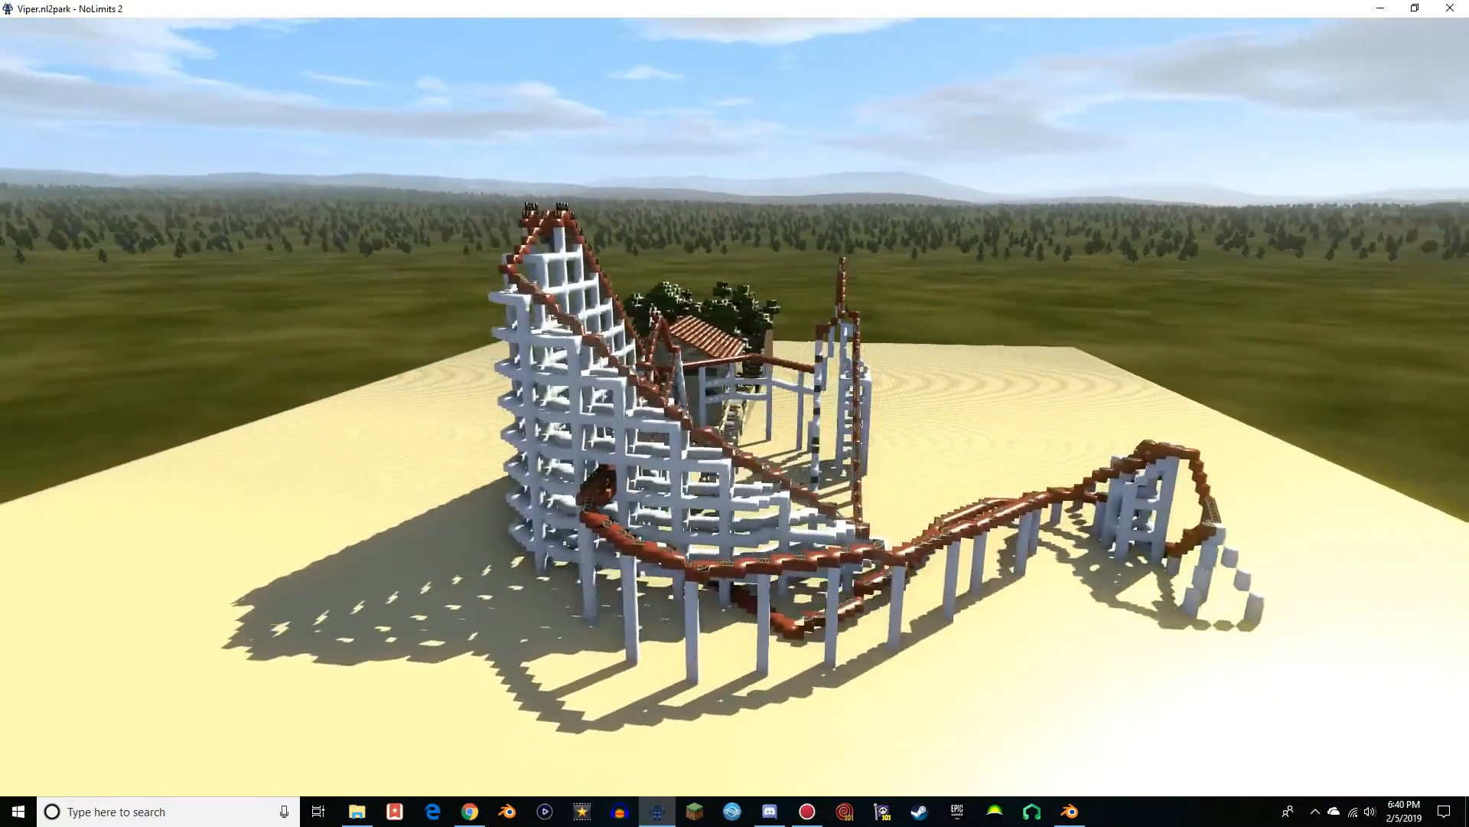
Circle the Viper coaster in the air and inspect its lift hill, station building, loop and low-level helix
key(a)
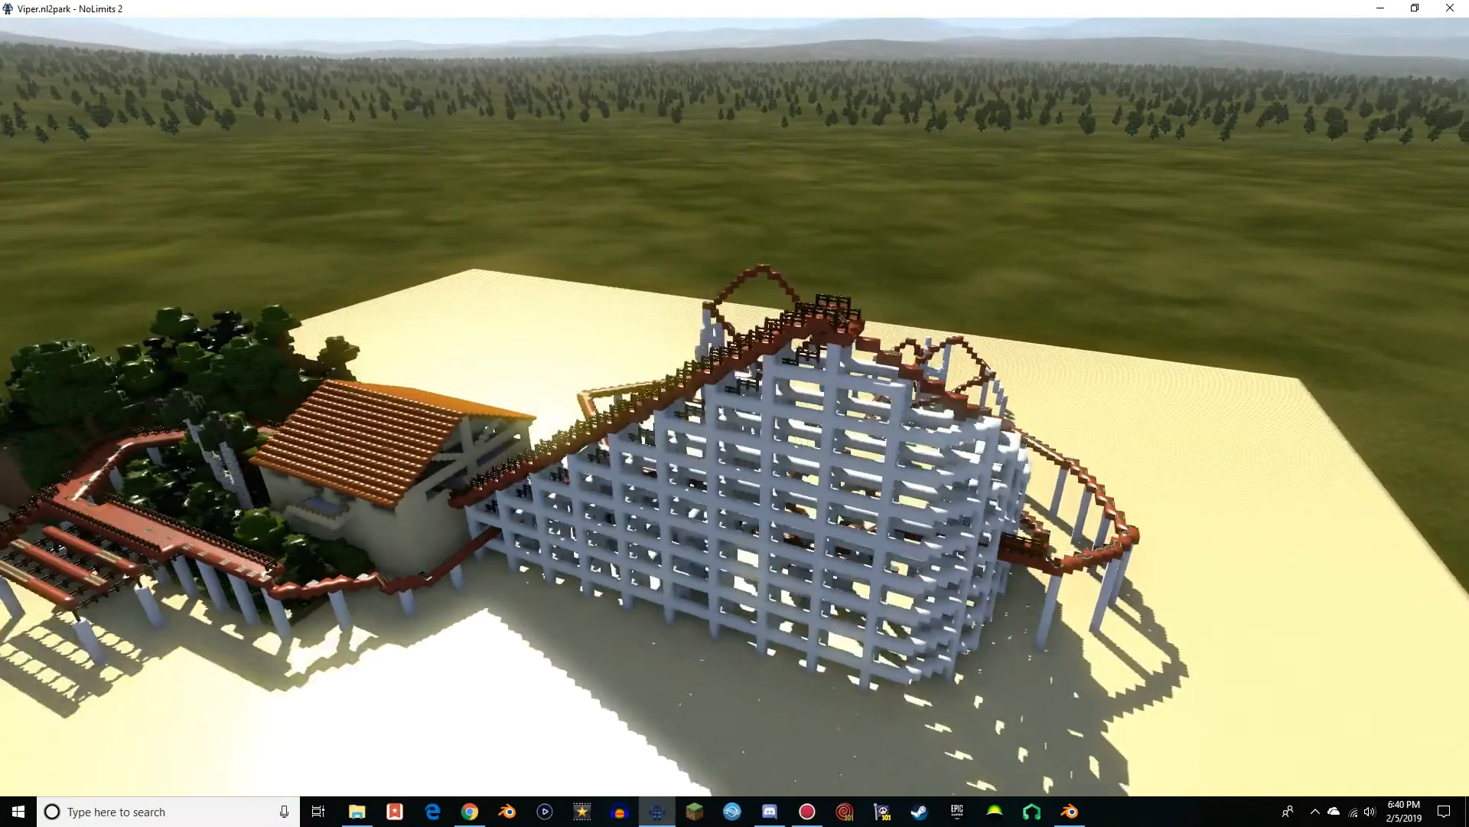
key(a)
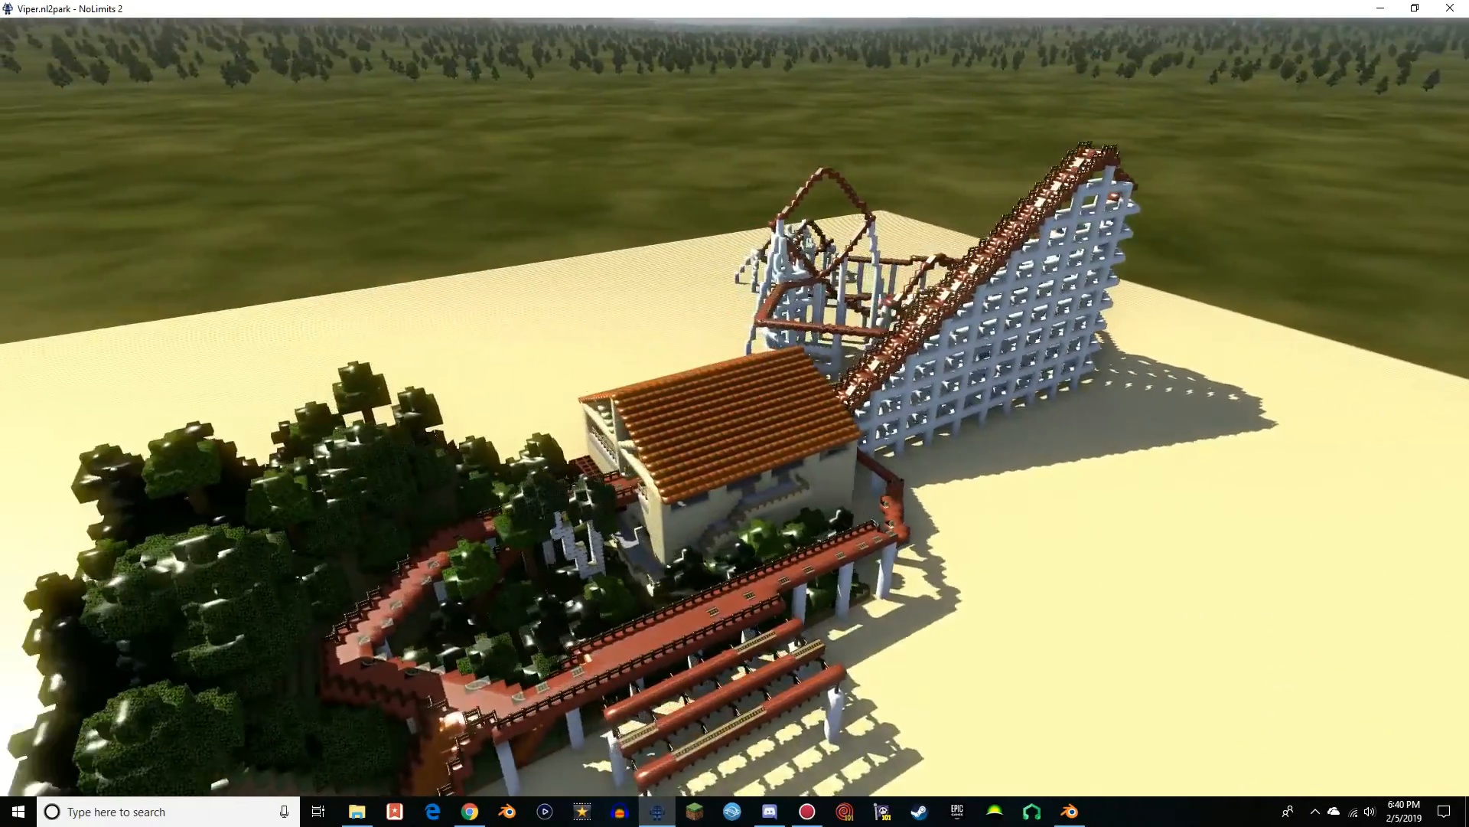
key(a)
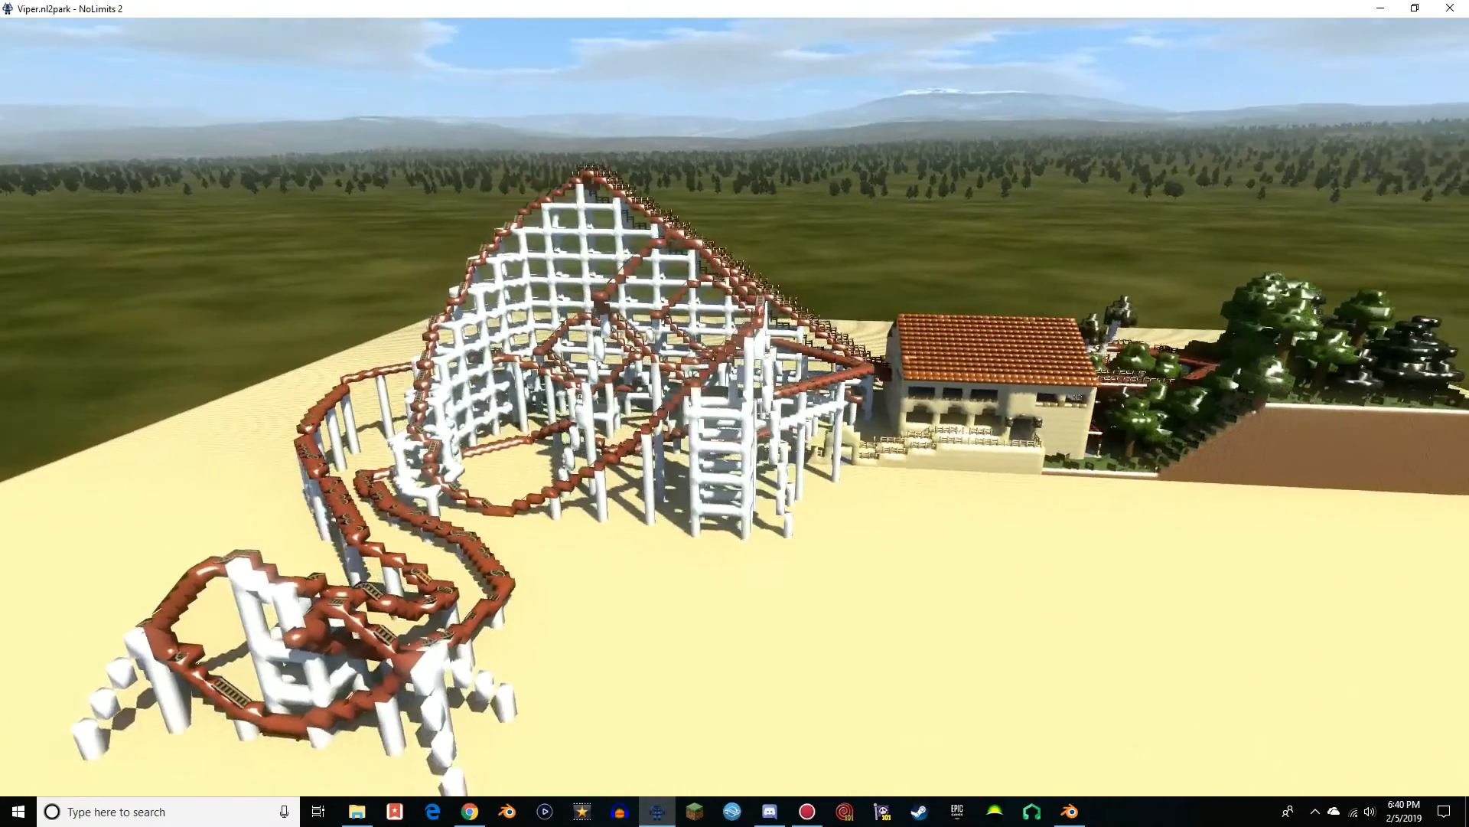
key(w)
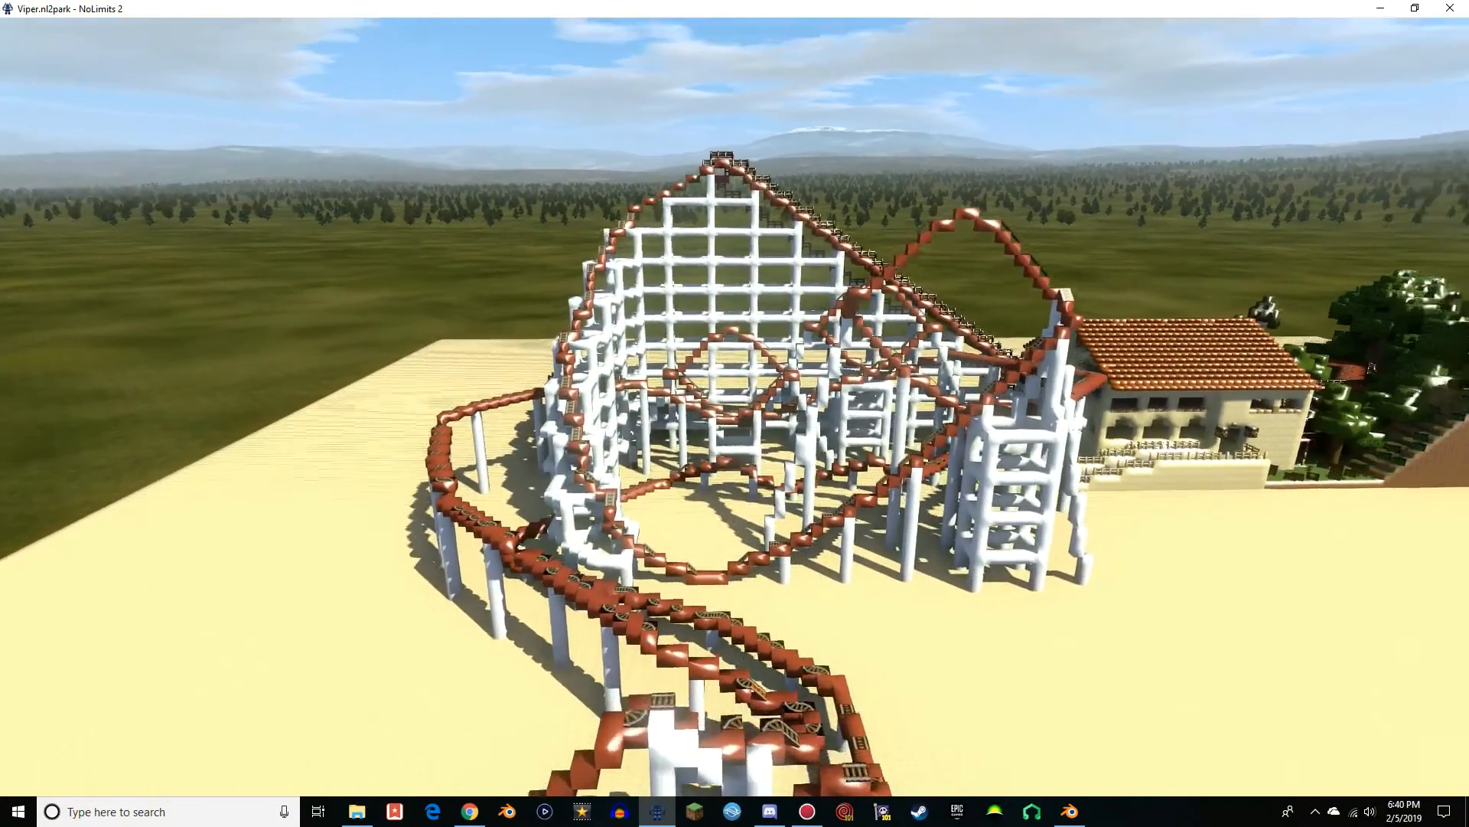
key(d)
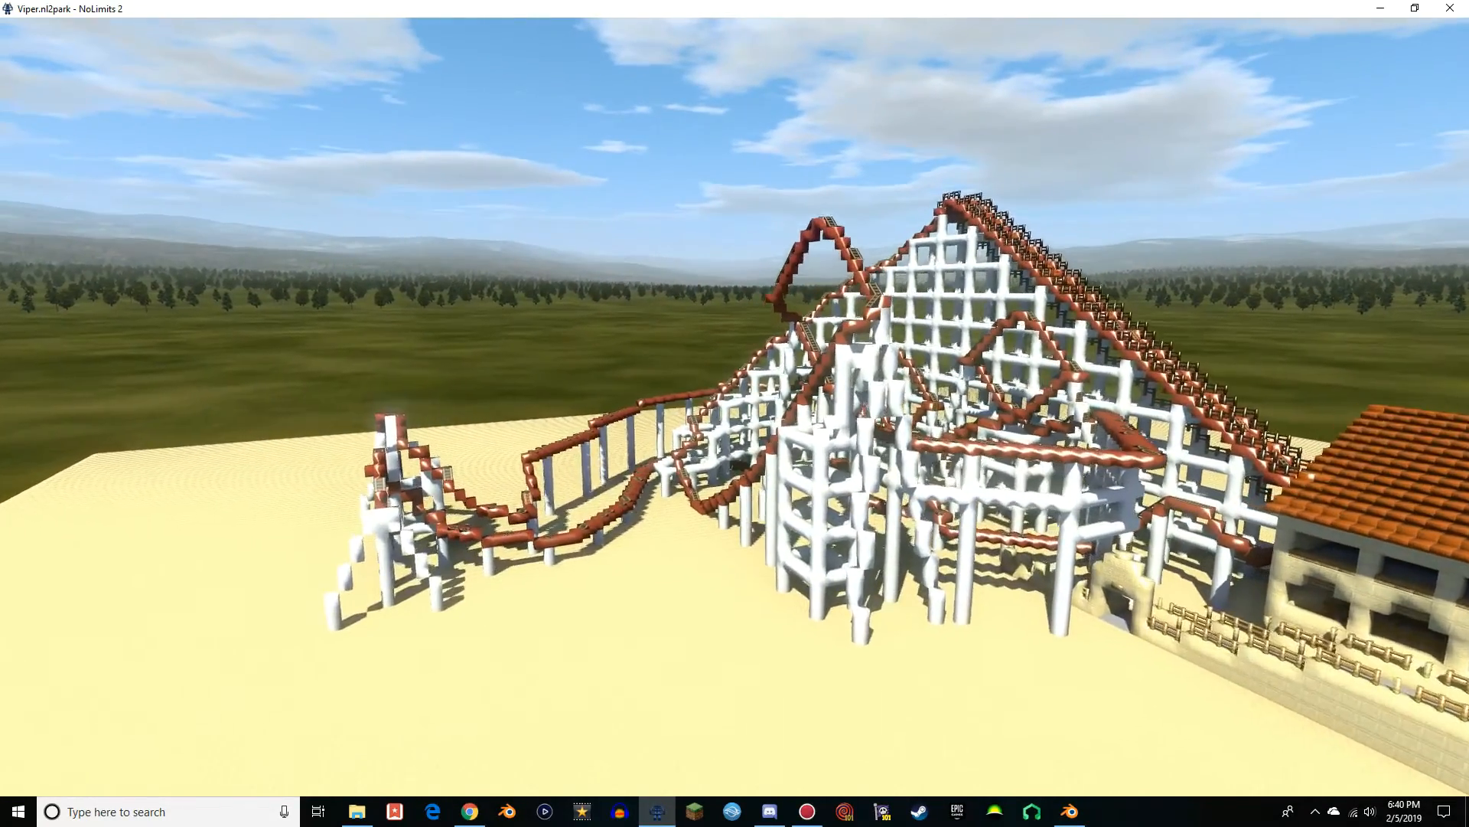
key(w)
key(a)
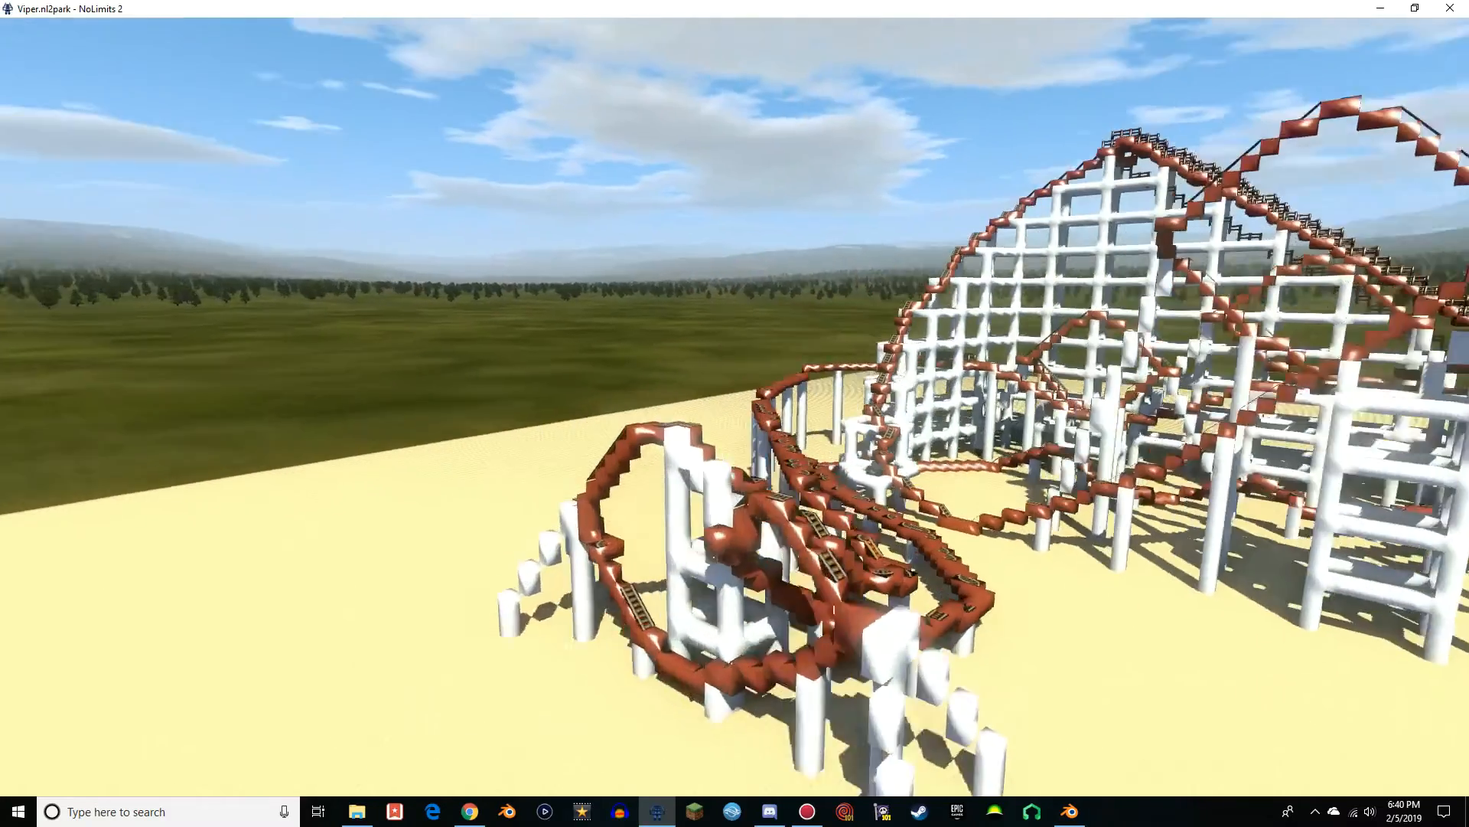
key(d)
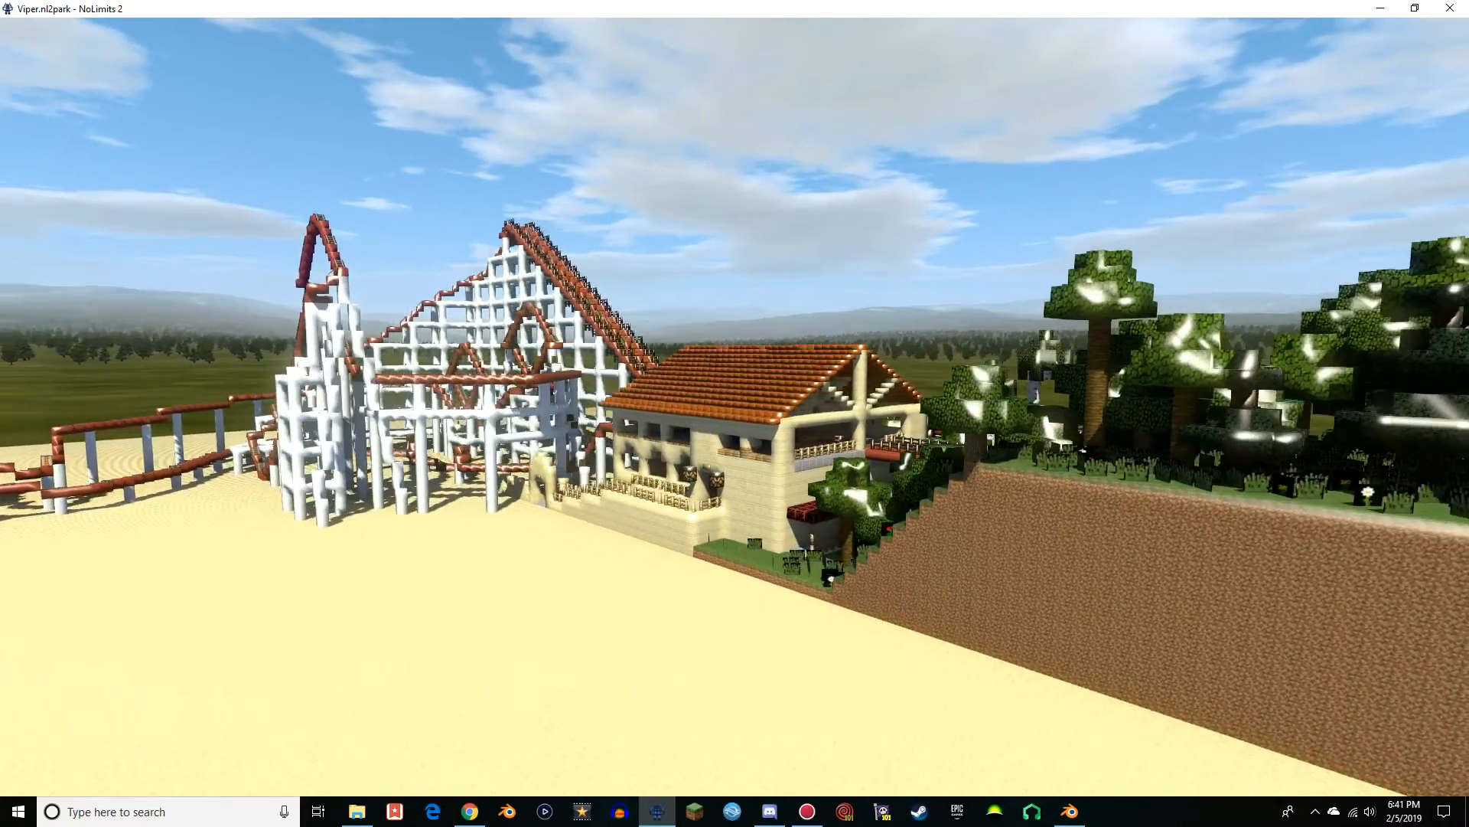
Inspect the trees and plants on the dirt embankment beside the station, returning to the coaster's open side
key(d)
key(s)
key(d)
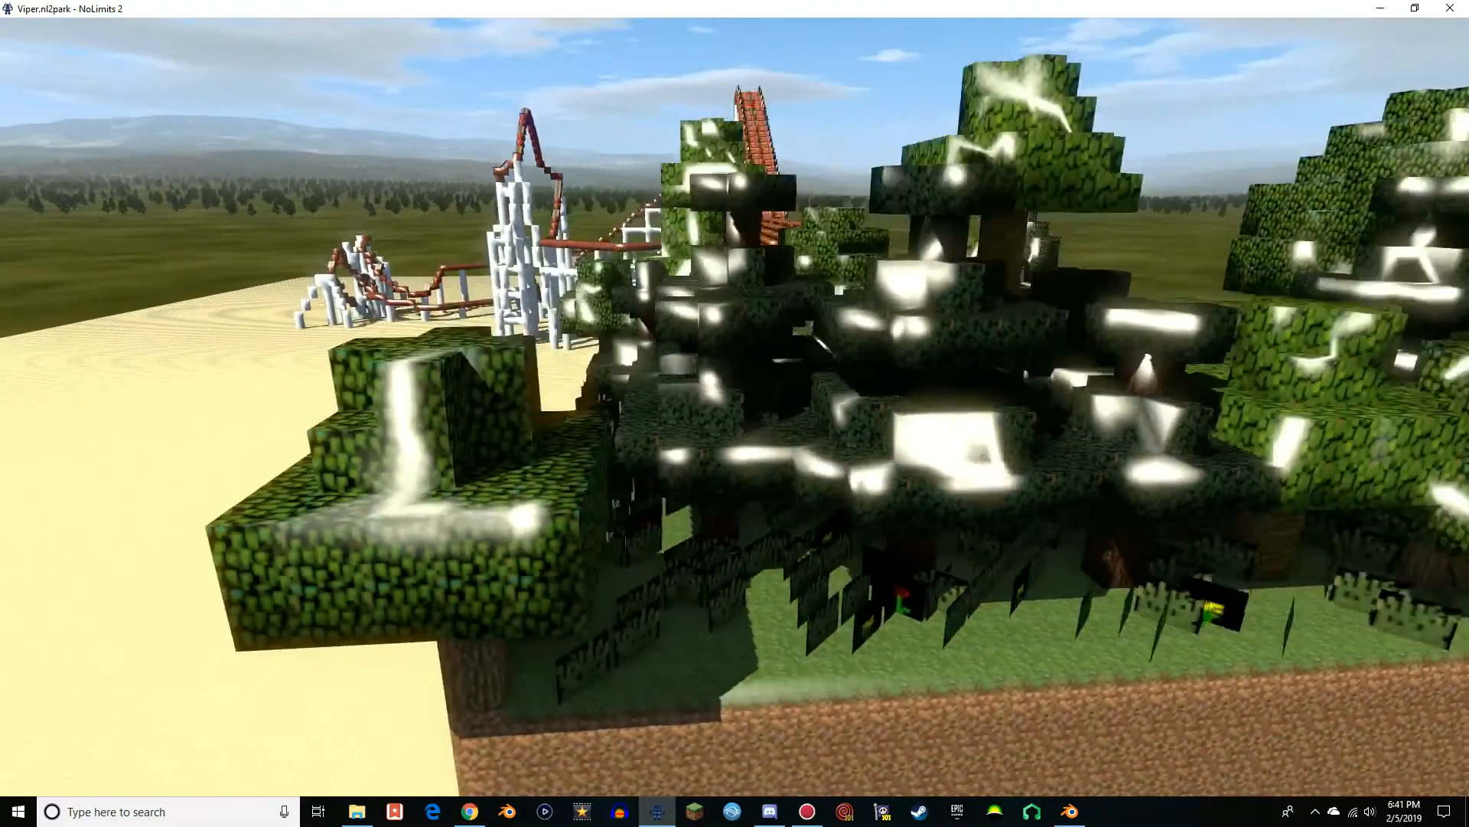
key(w)
key(a)
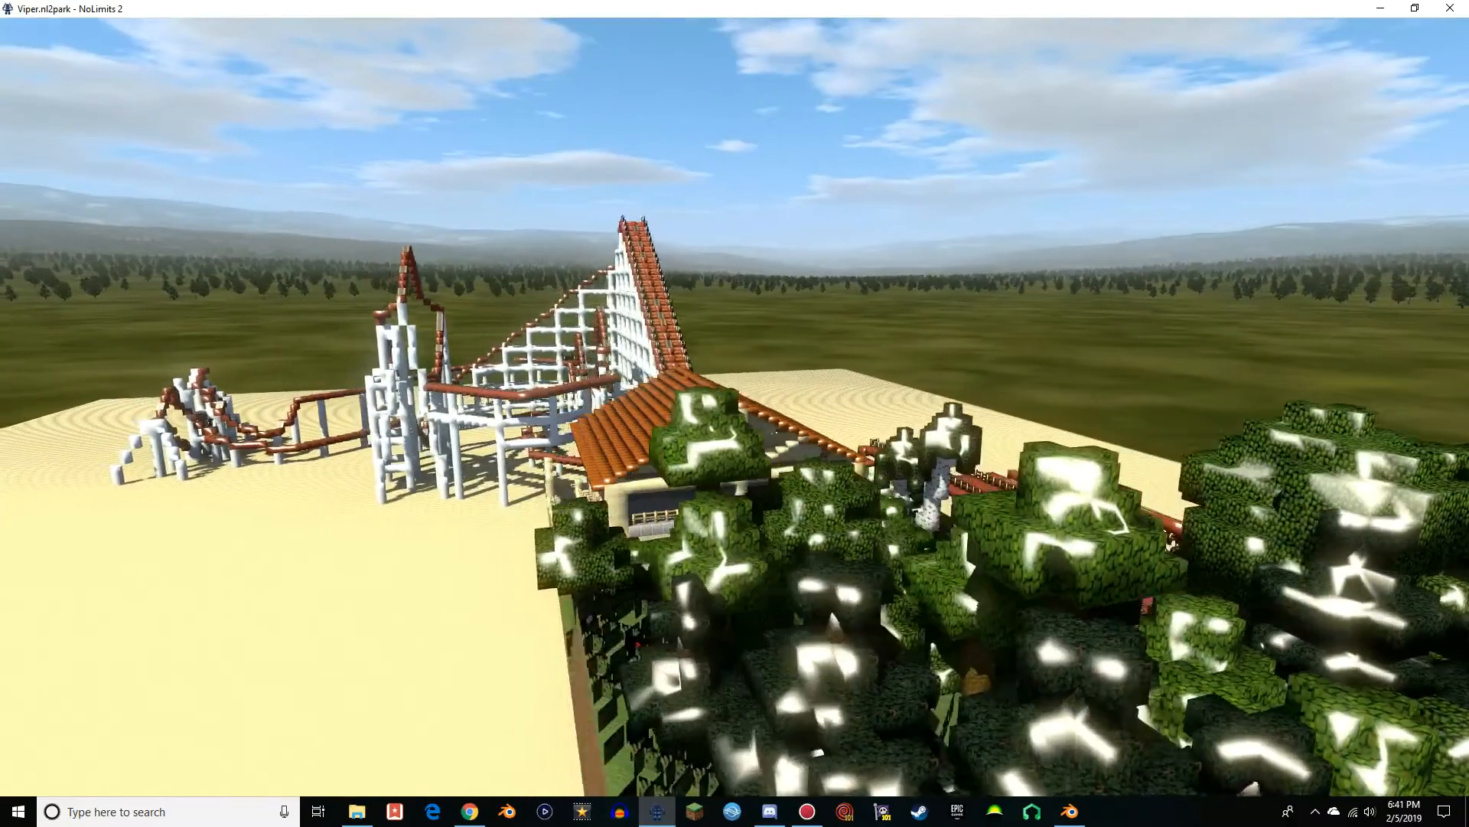
key(a)
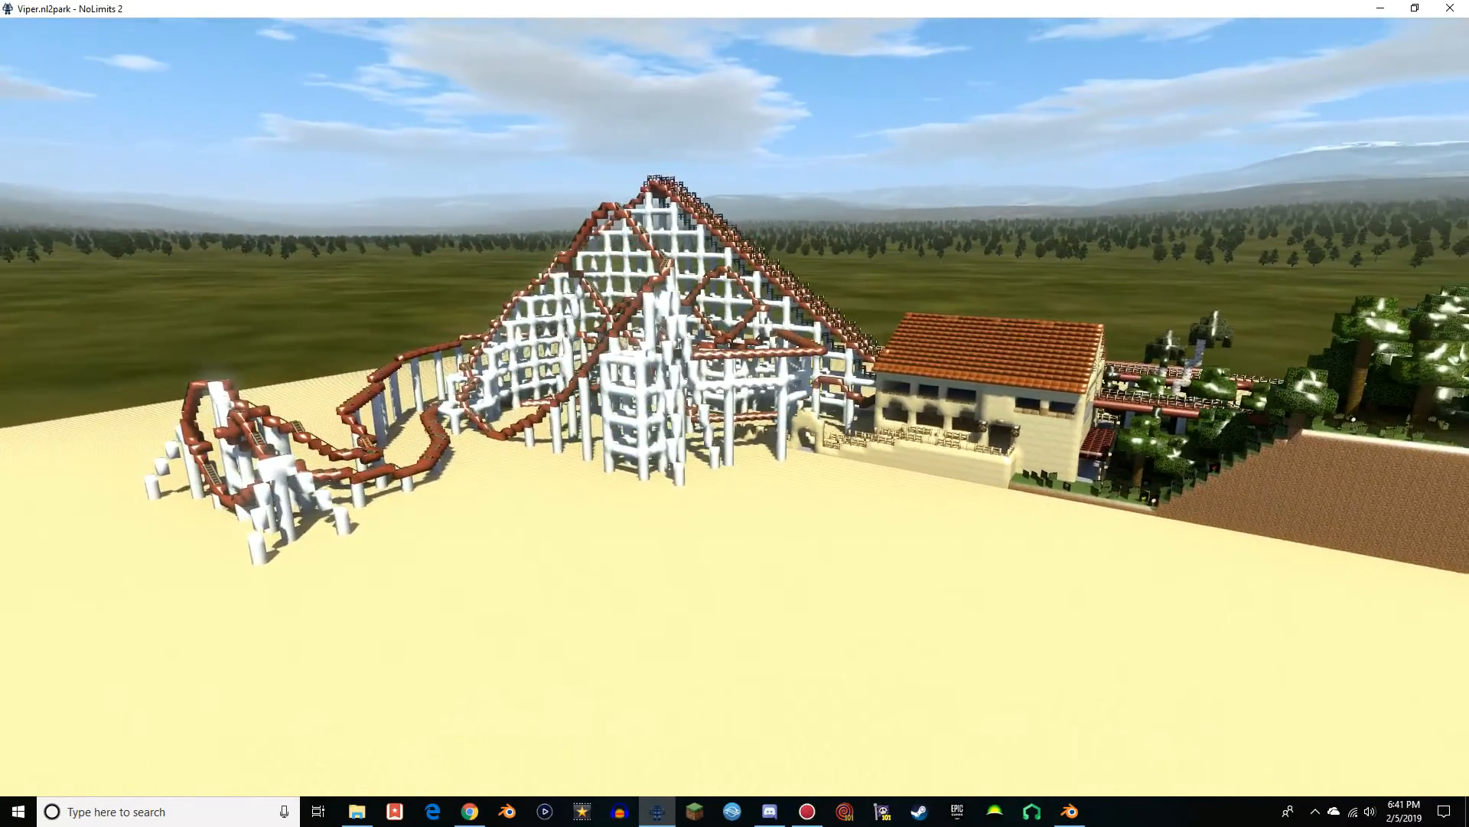
key(a)
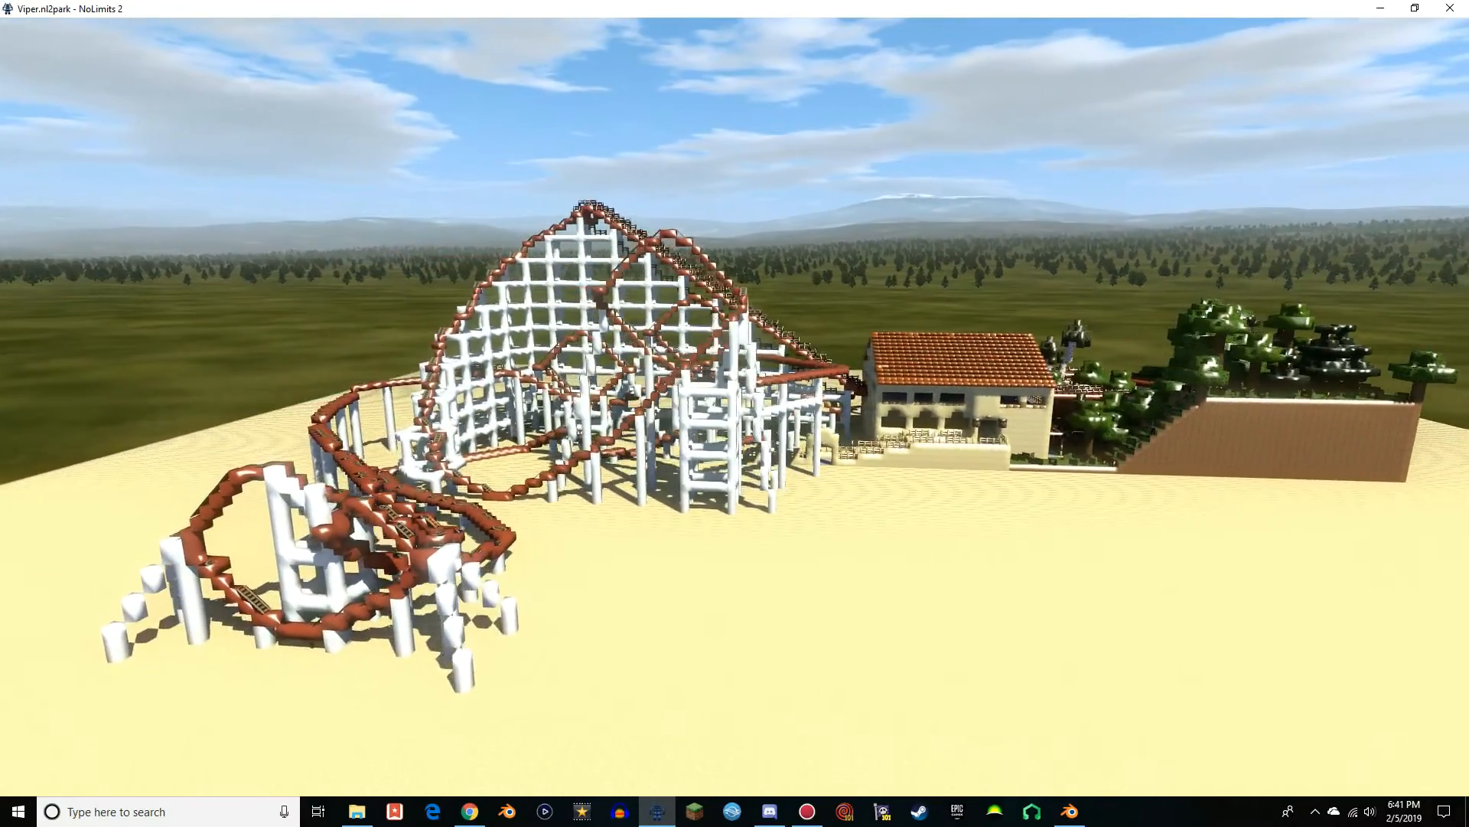
Make a full orbit of the model, viewing the drop, lift hill supports, walkways, station roof and wooded hill
key(a)
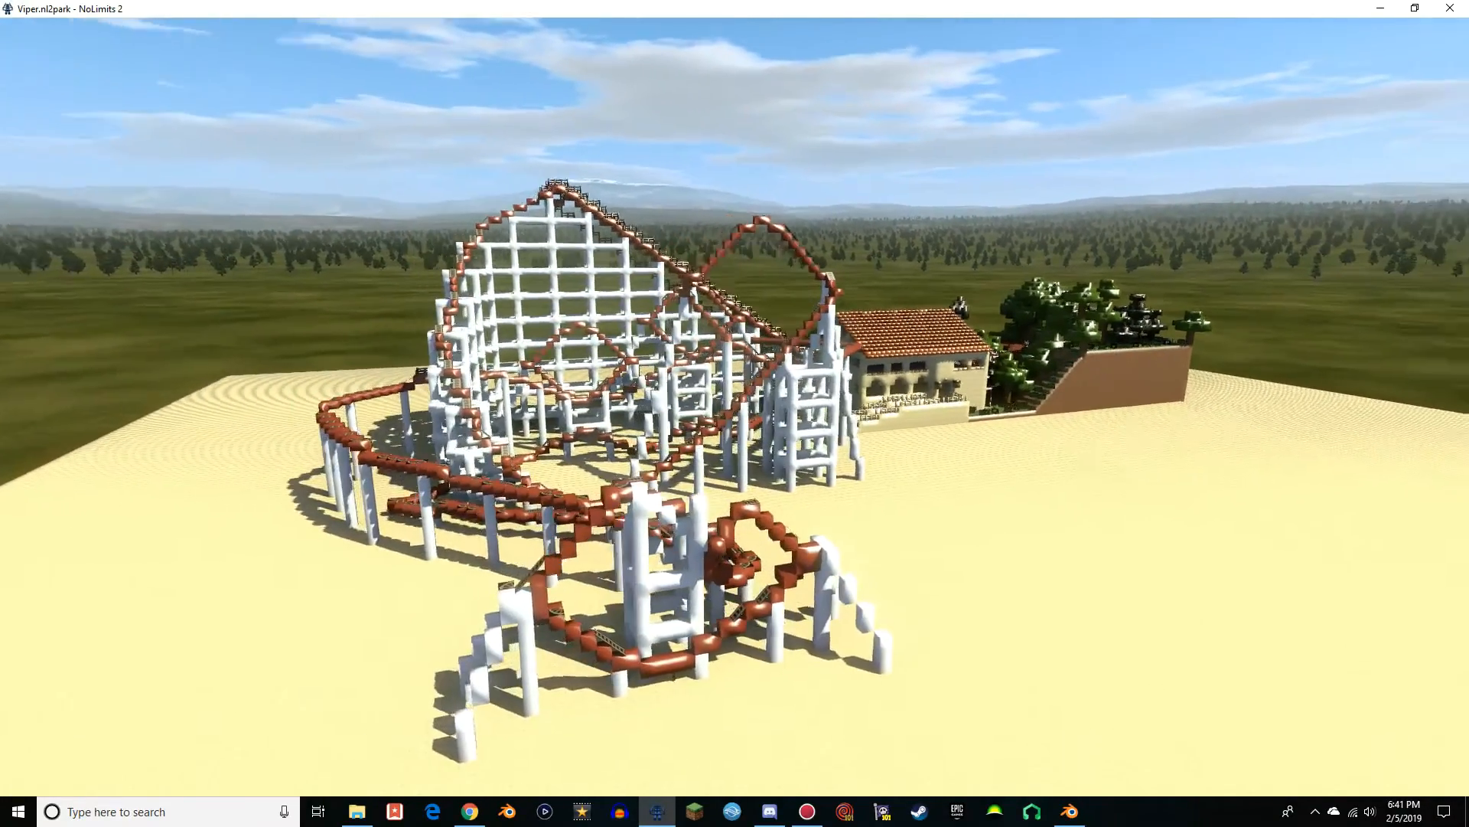
key(a)
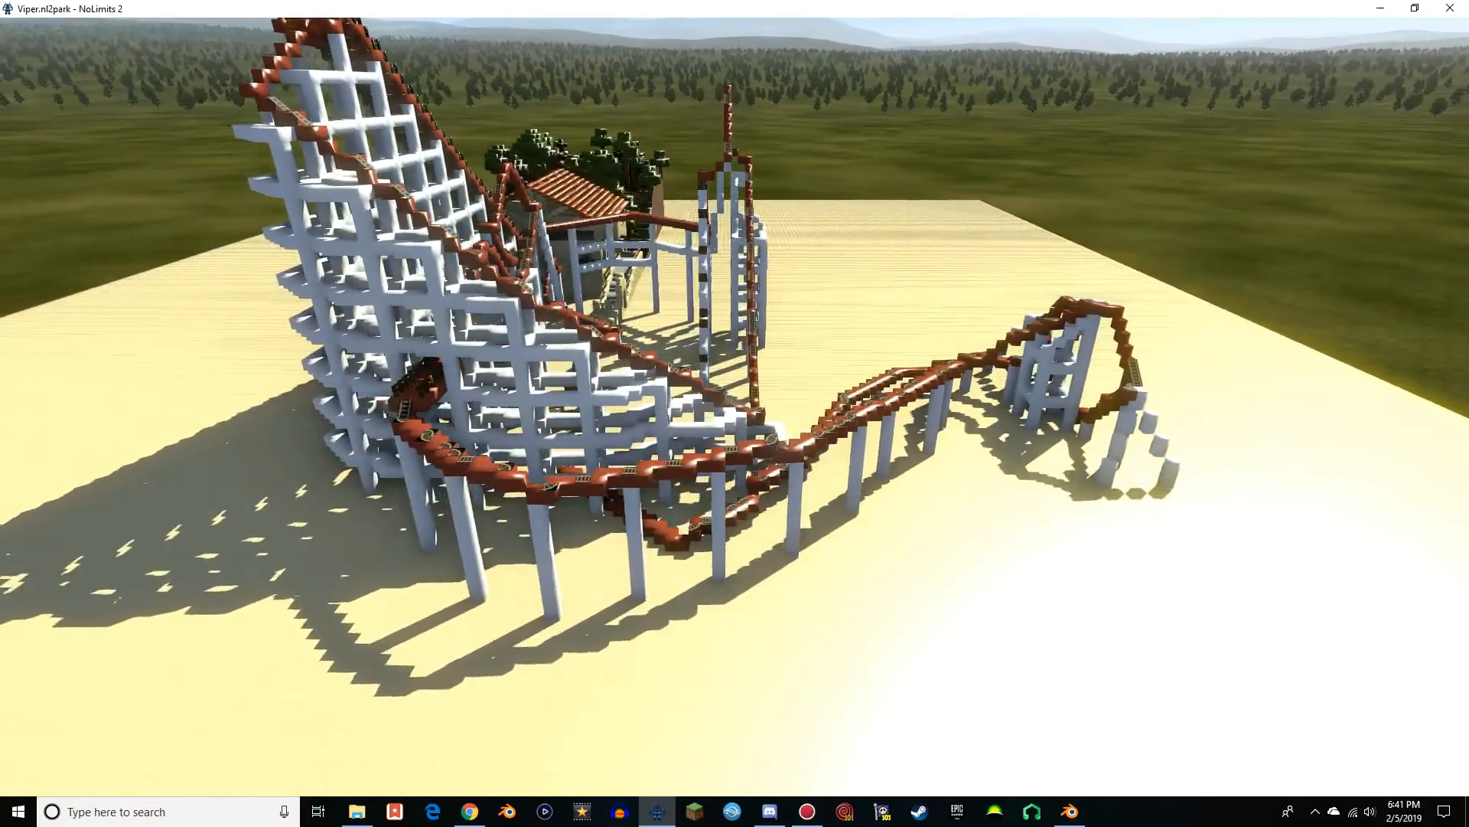
key(a)
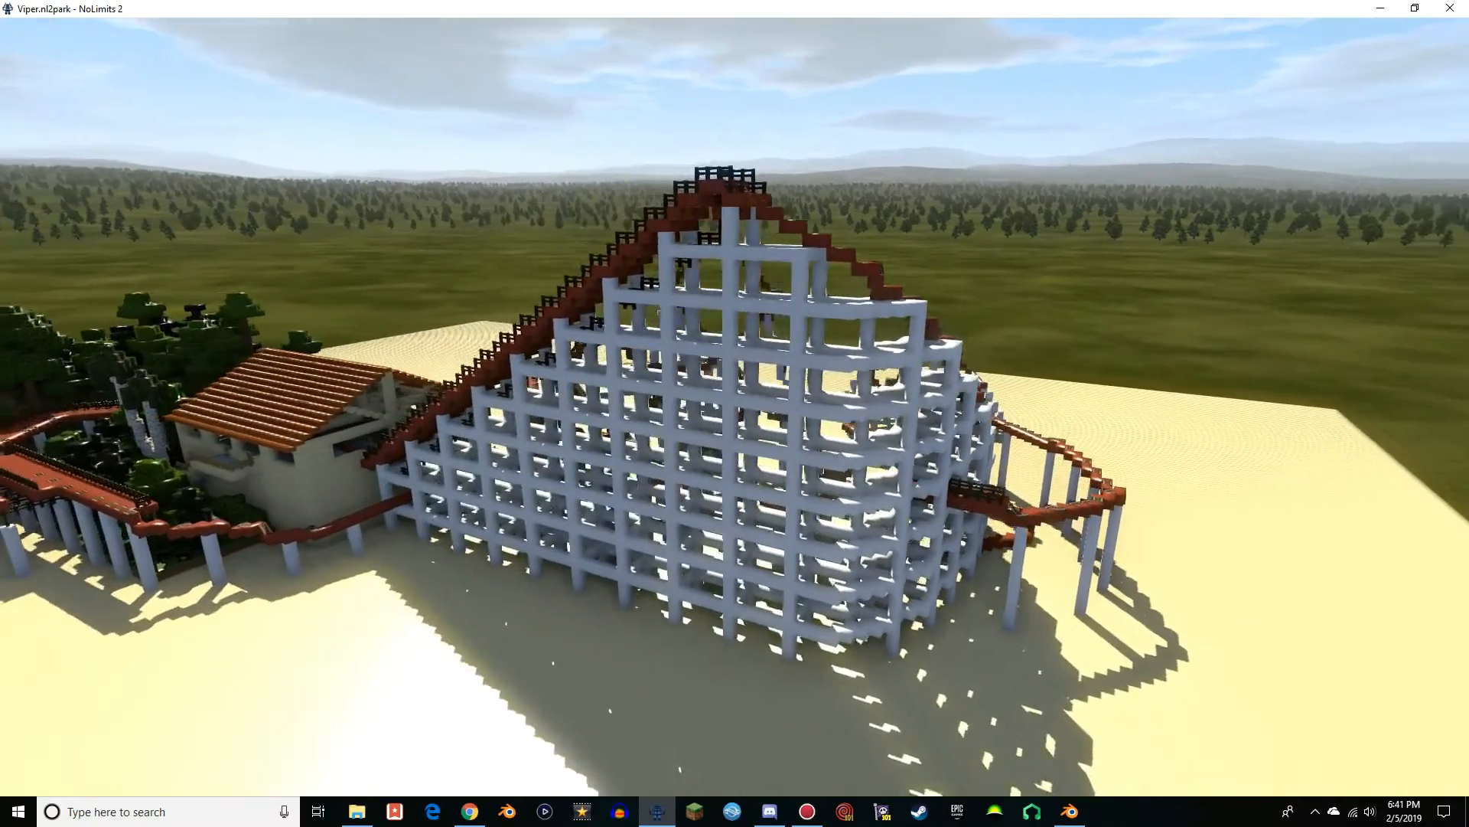
key(a)
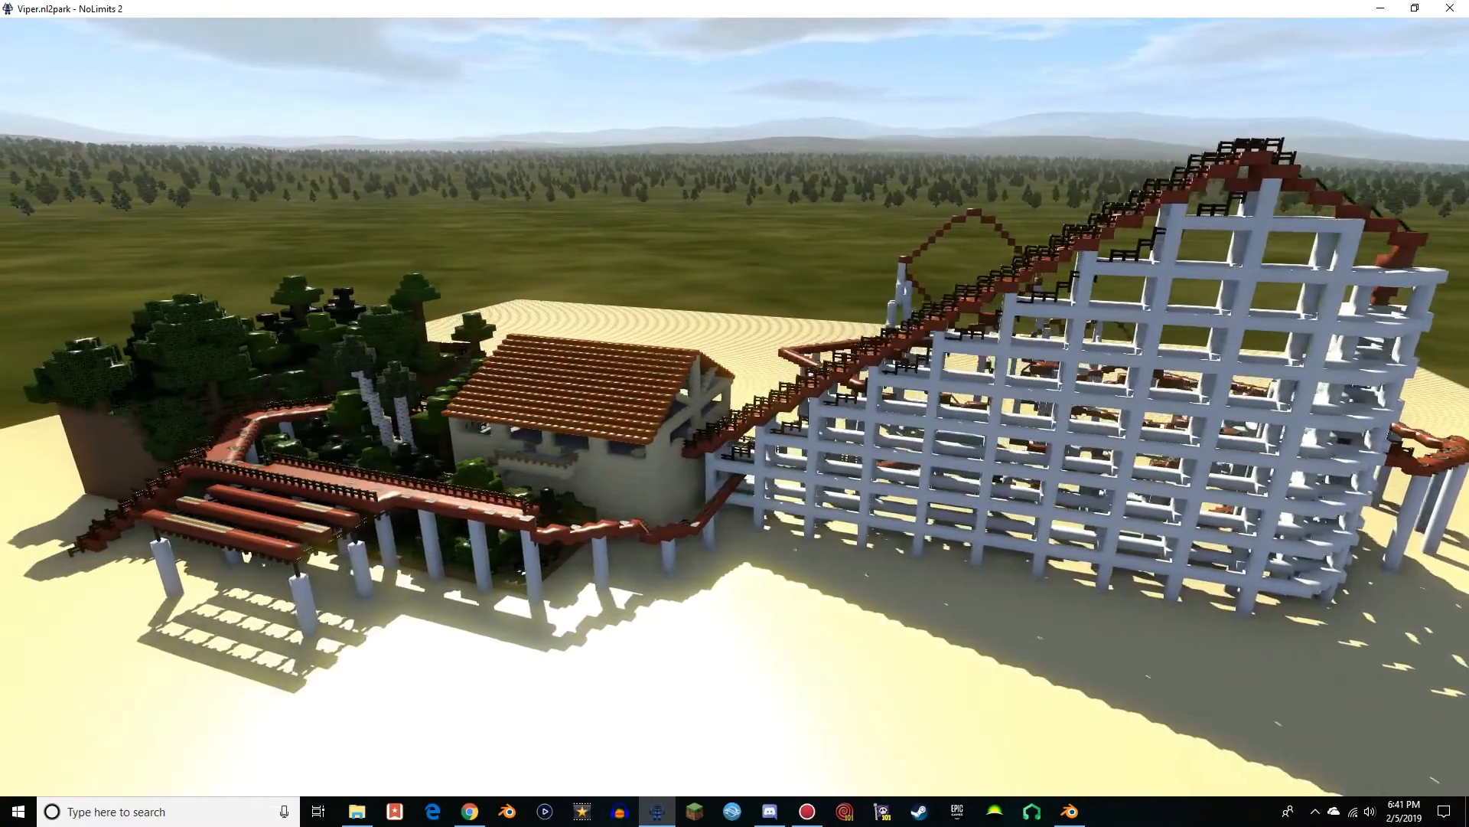
key(a)
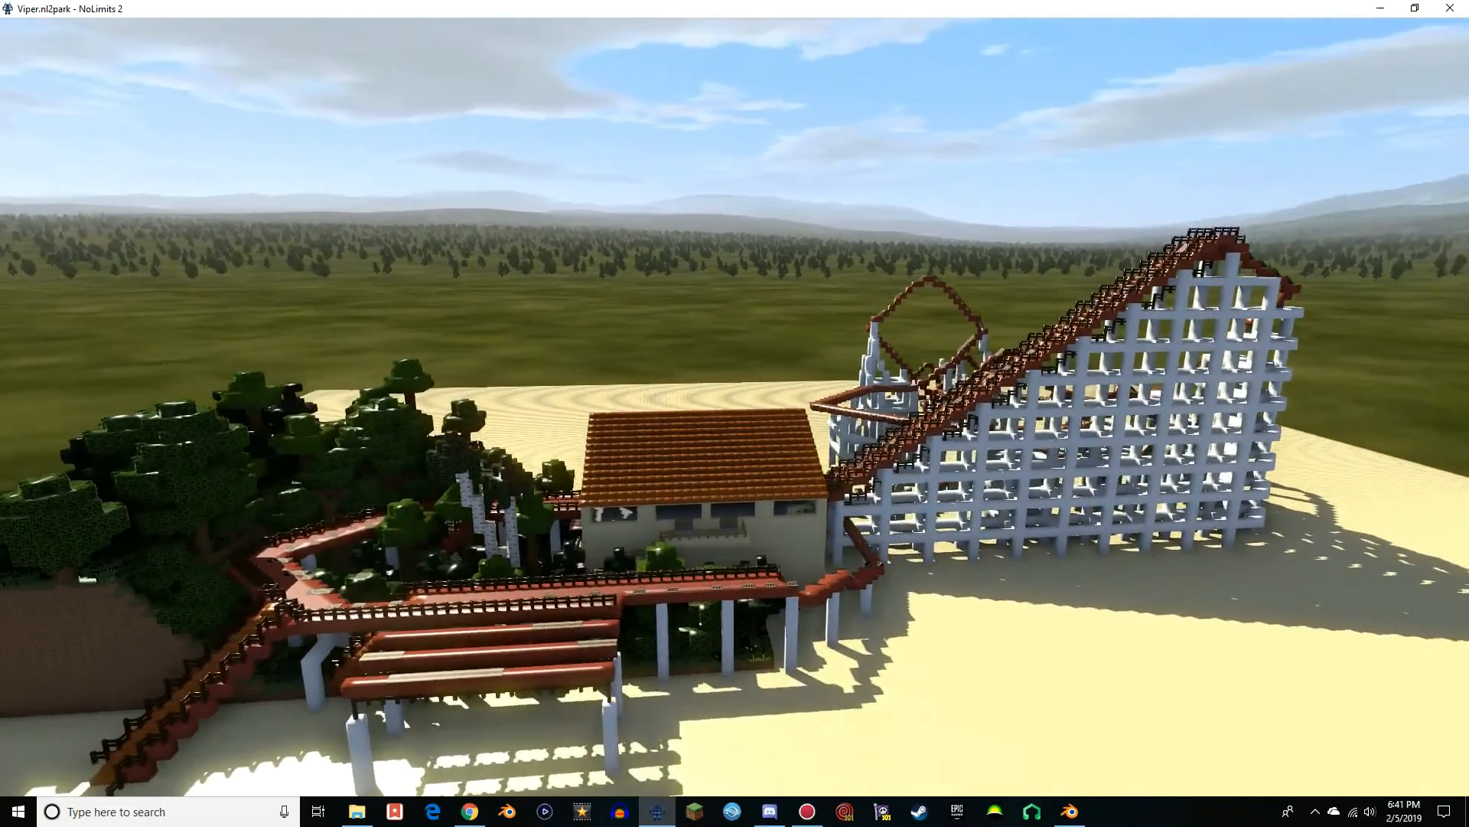
key(a)
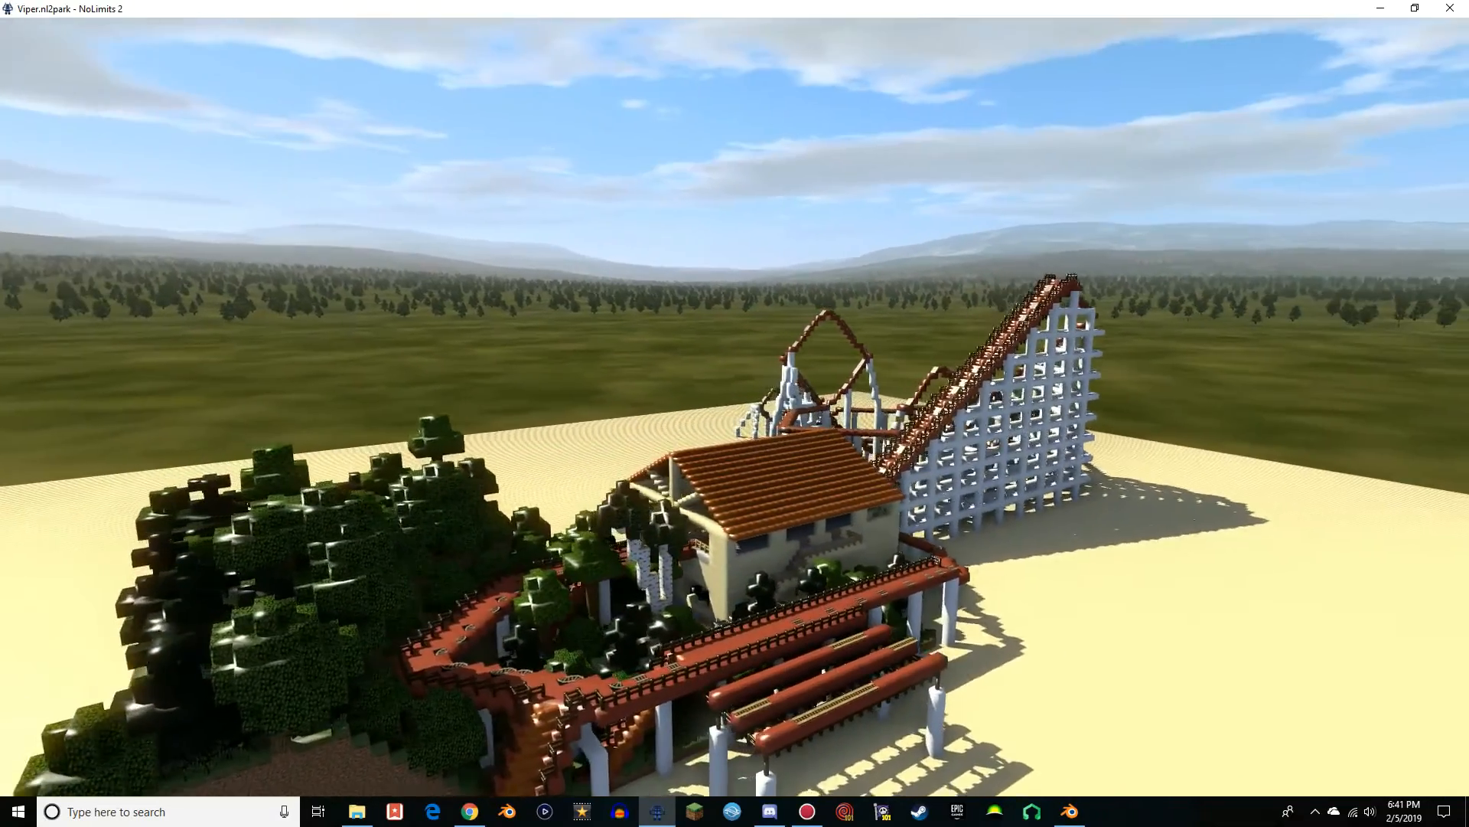
key(a)
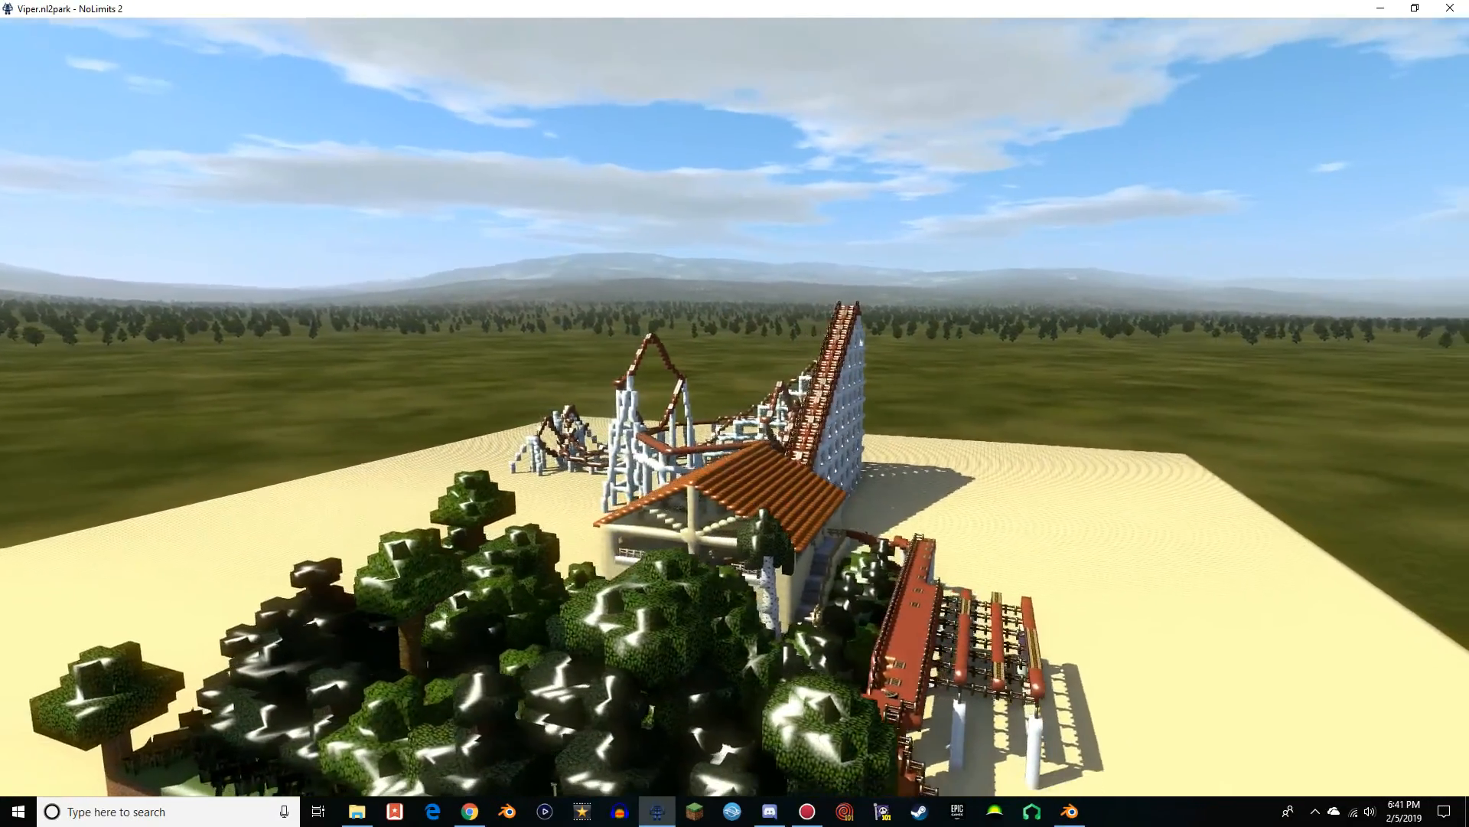
key(a)
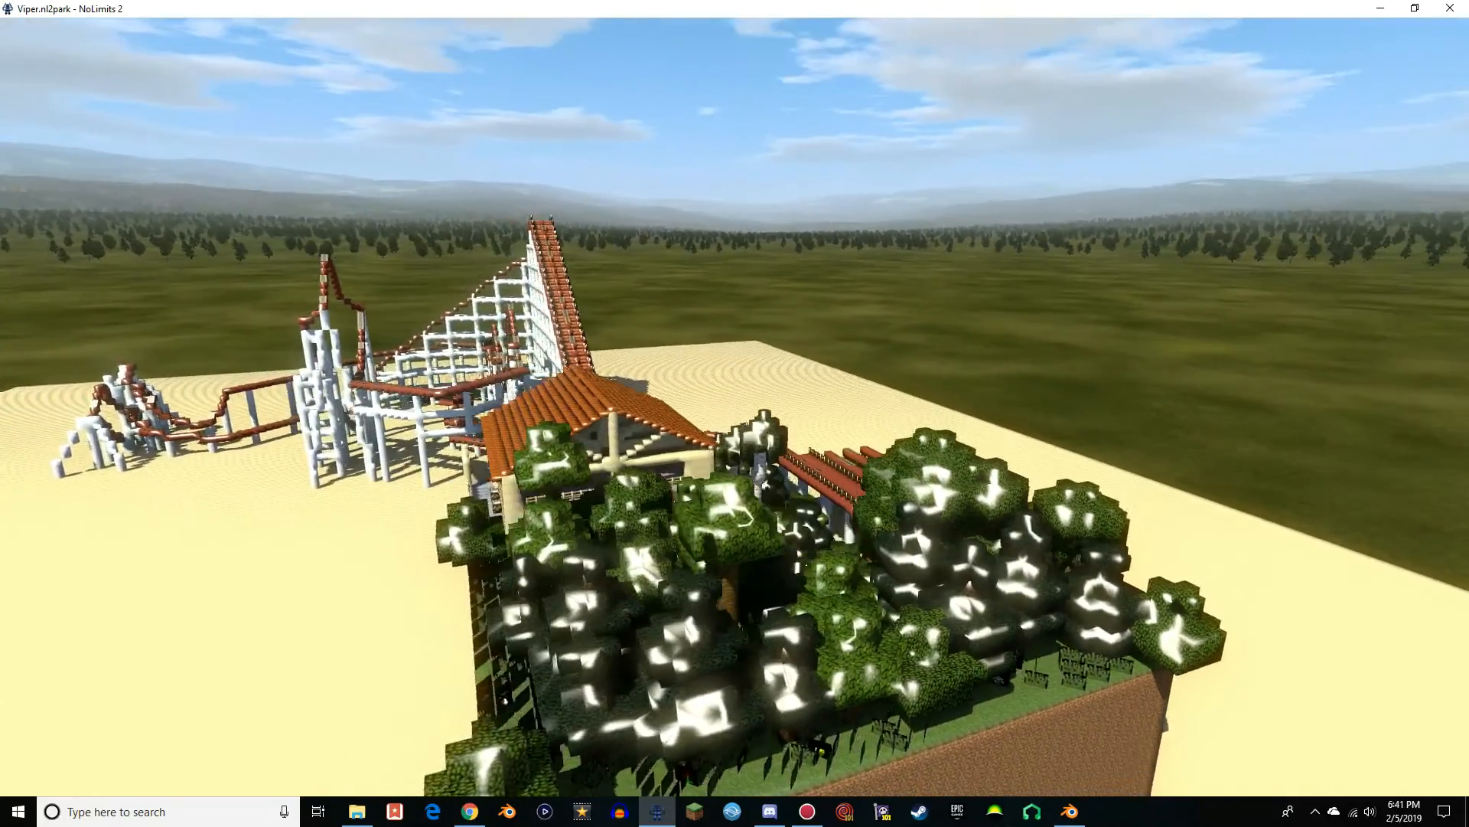
key(a)
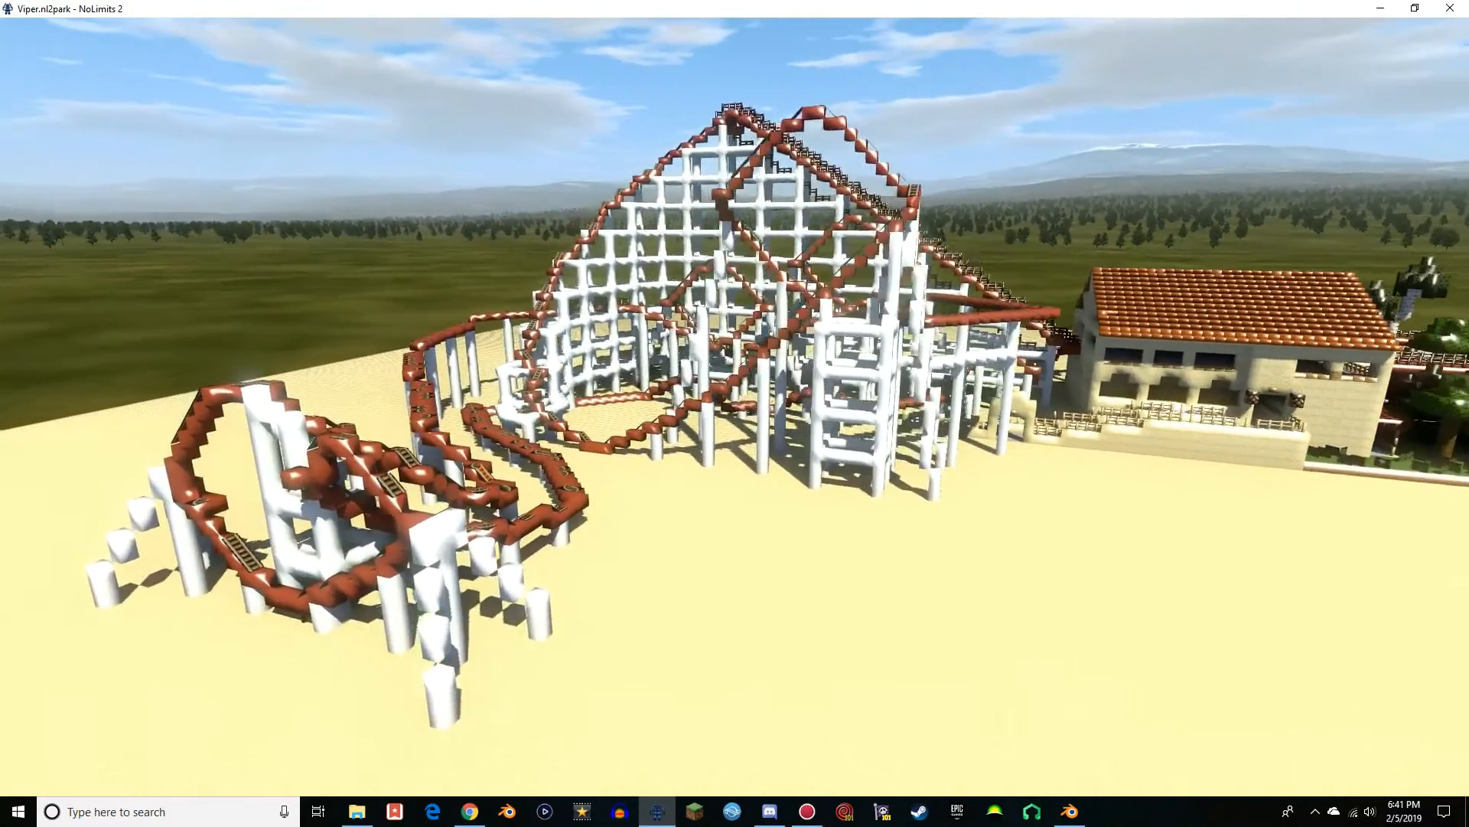
Examine the helix, loop and first drop up close from several angles, along with the station facade
key(a)
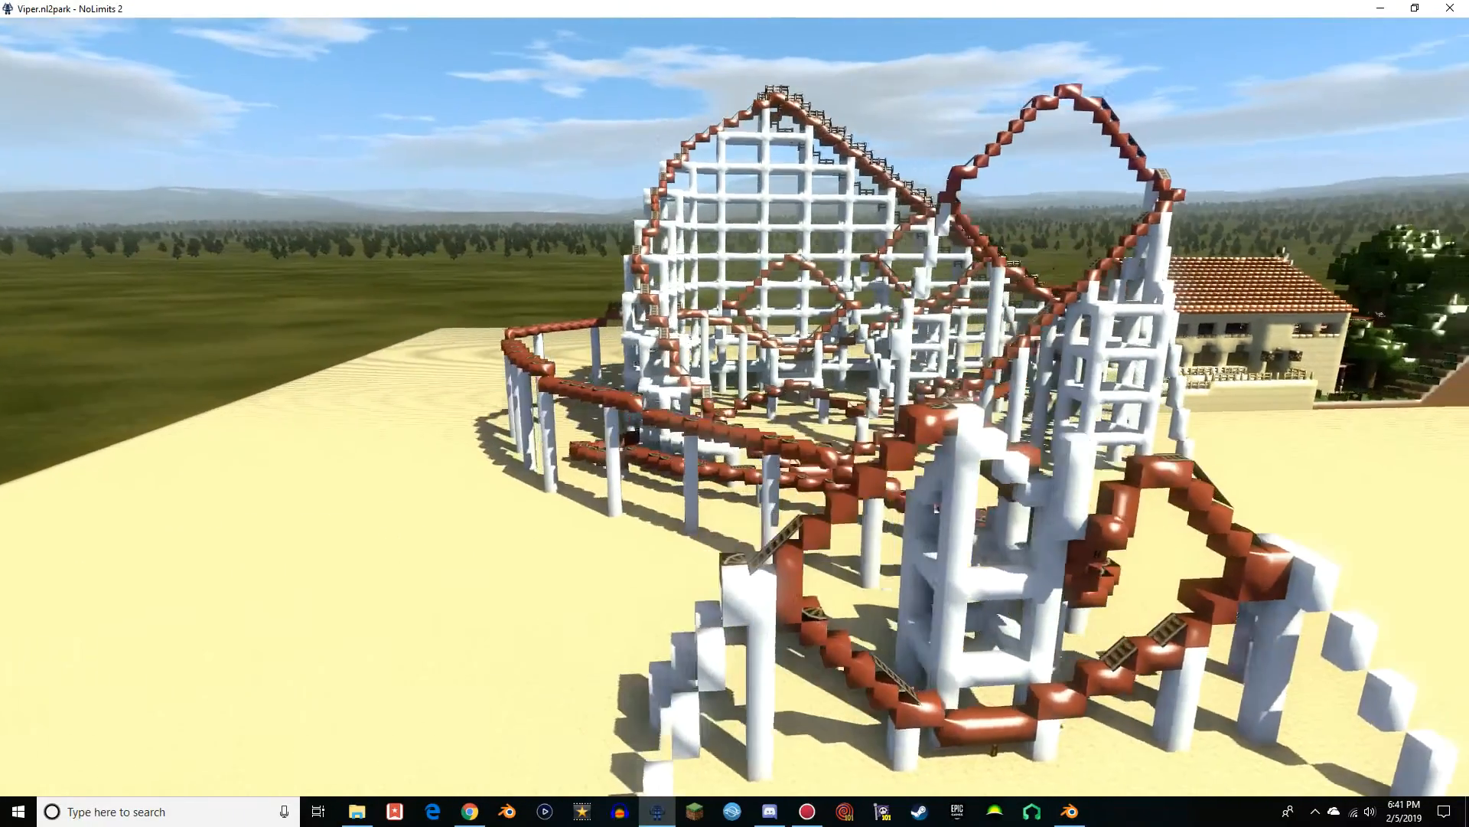
key(a)
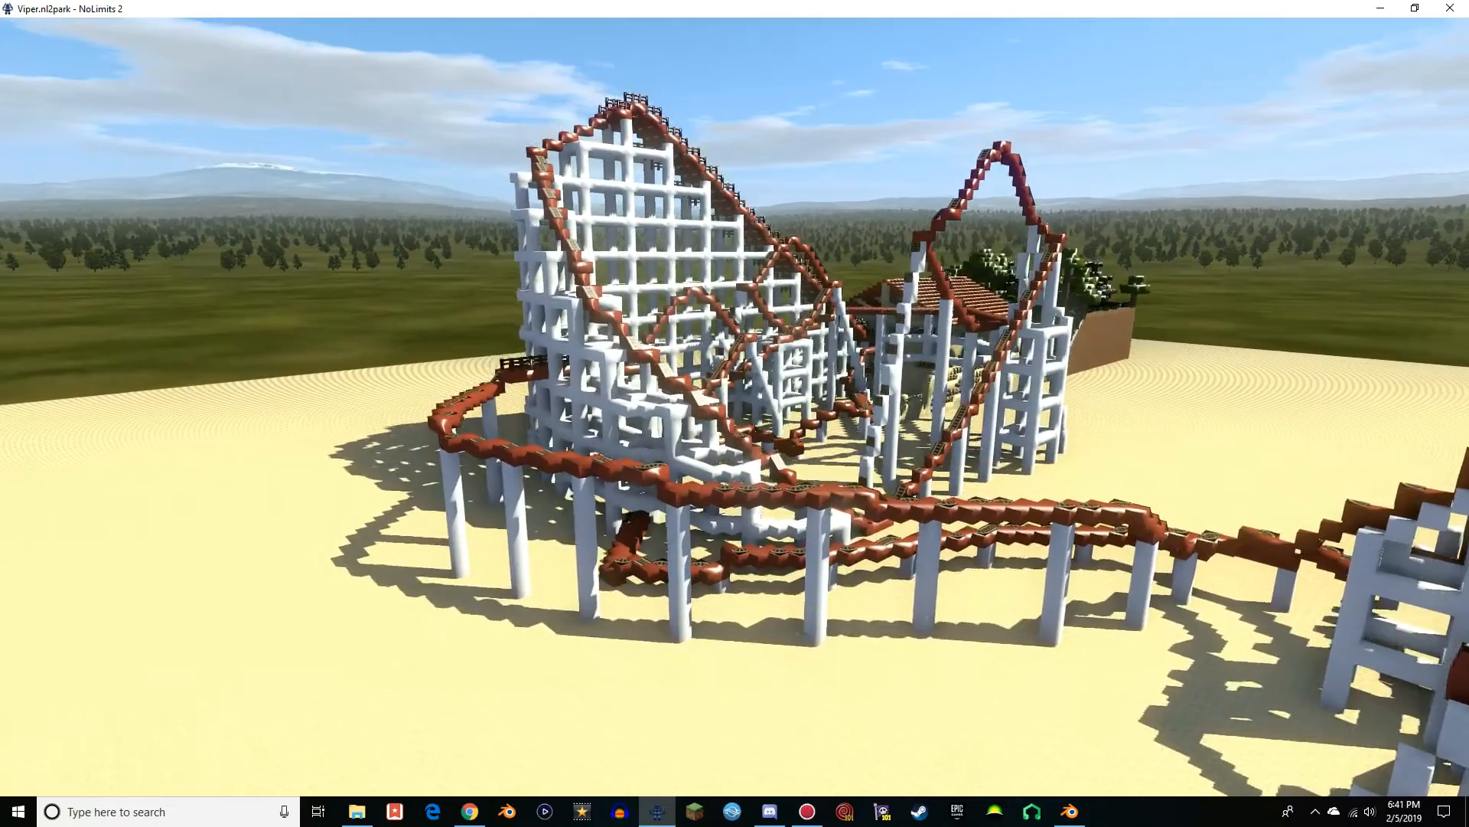
key(d)
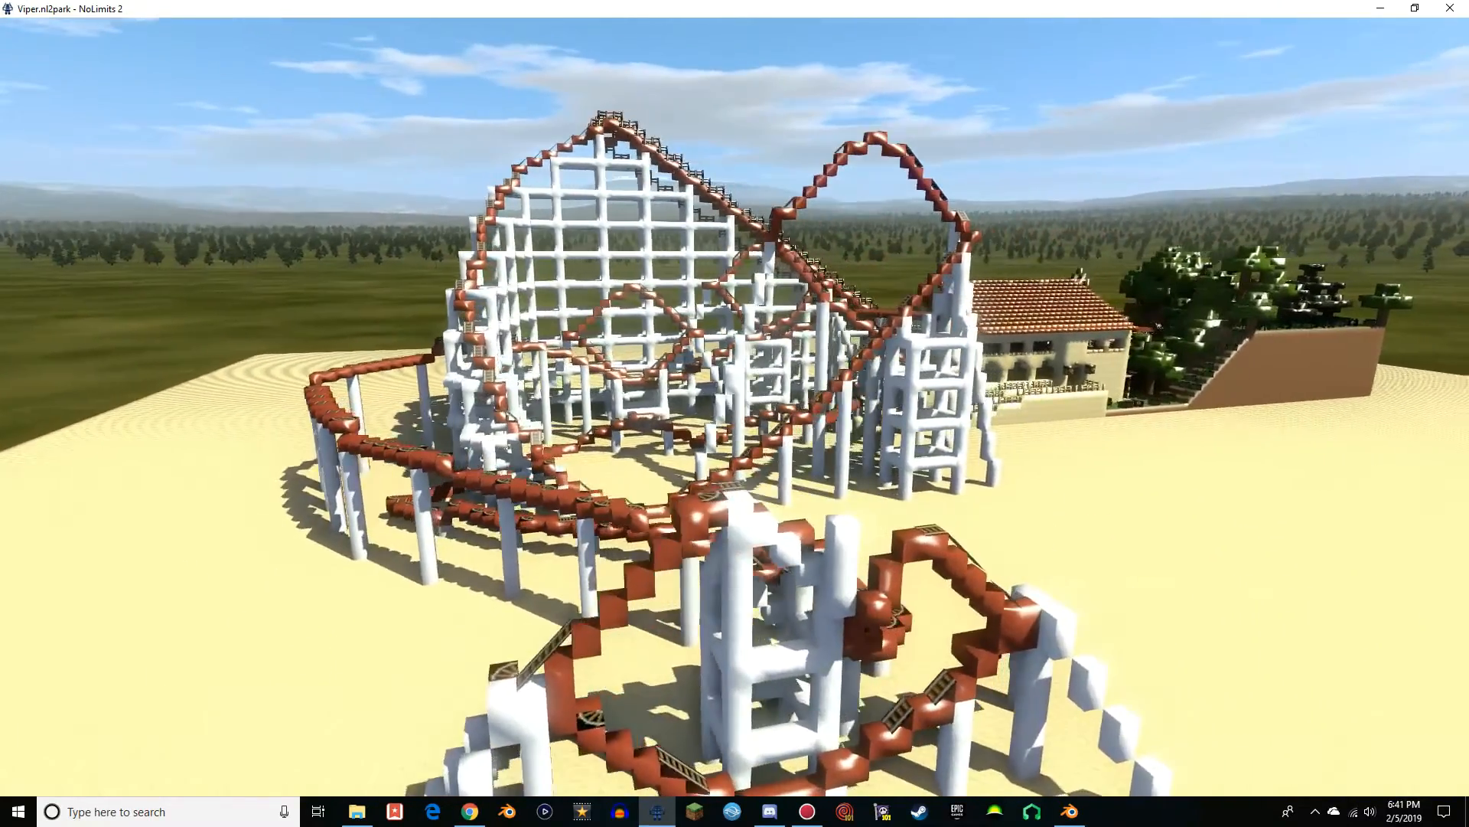
key(d)
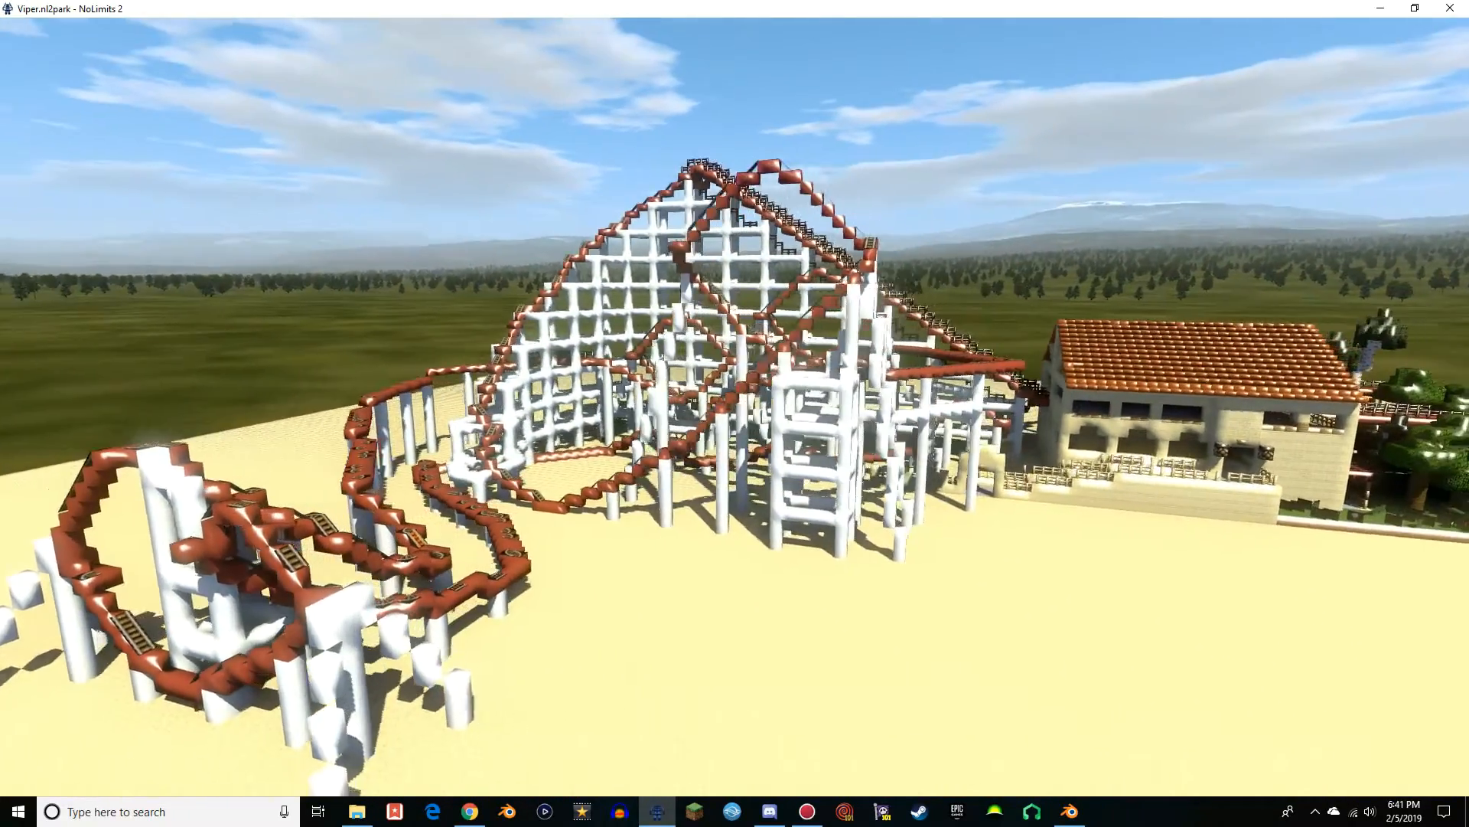
key(d)
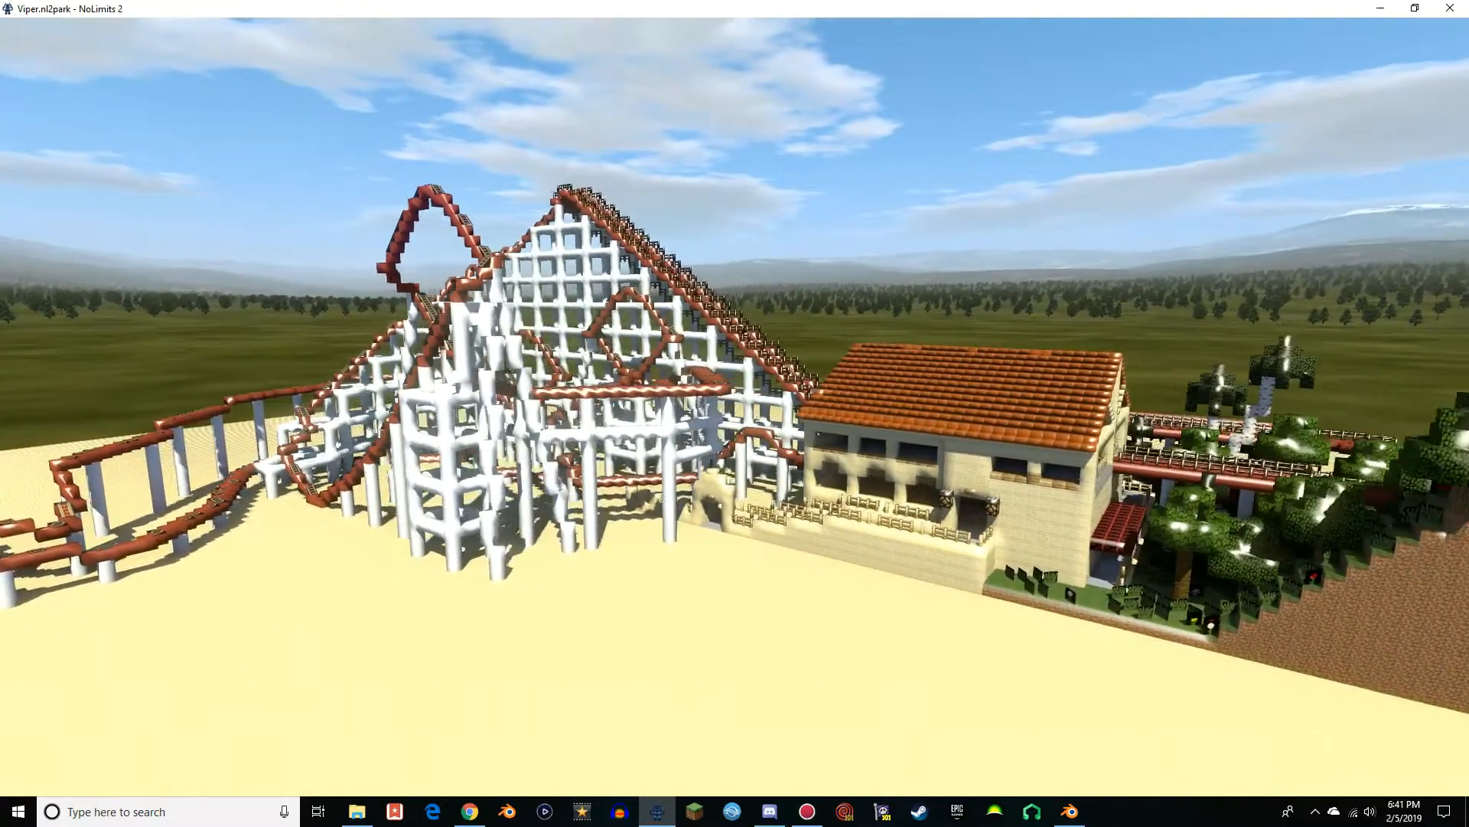
key(w)
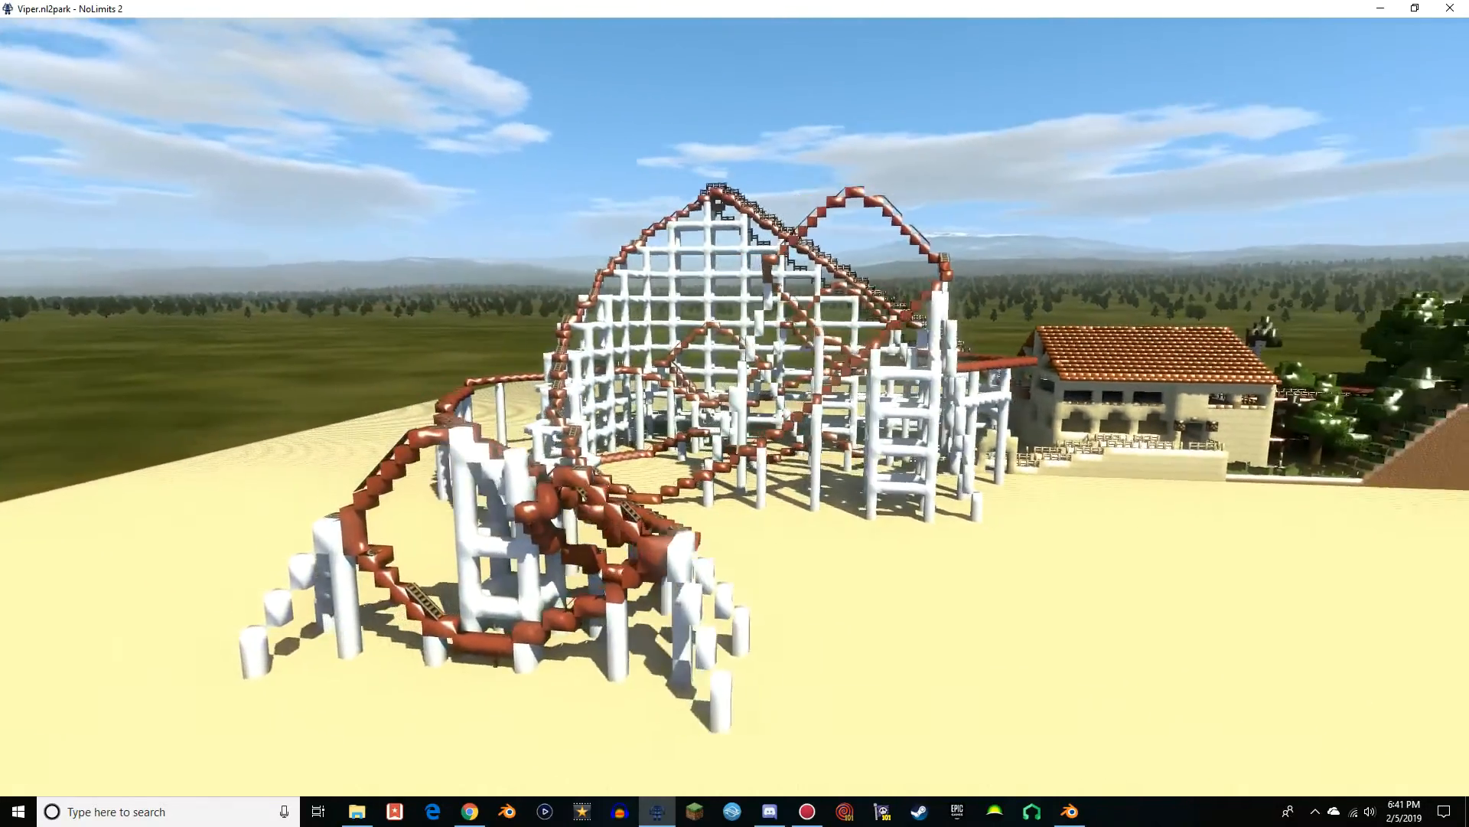
key(a)
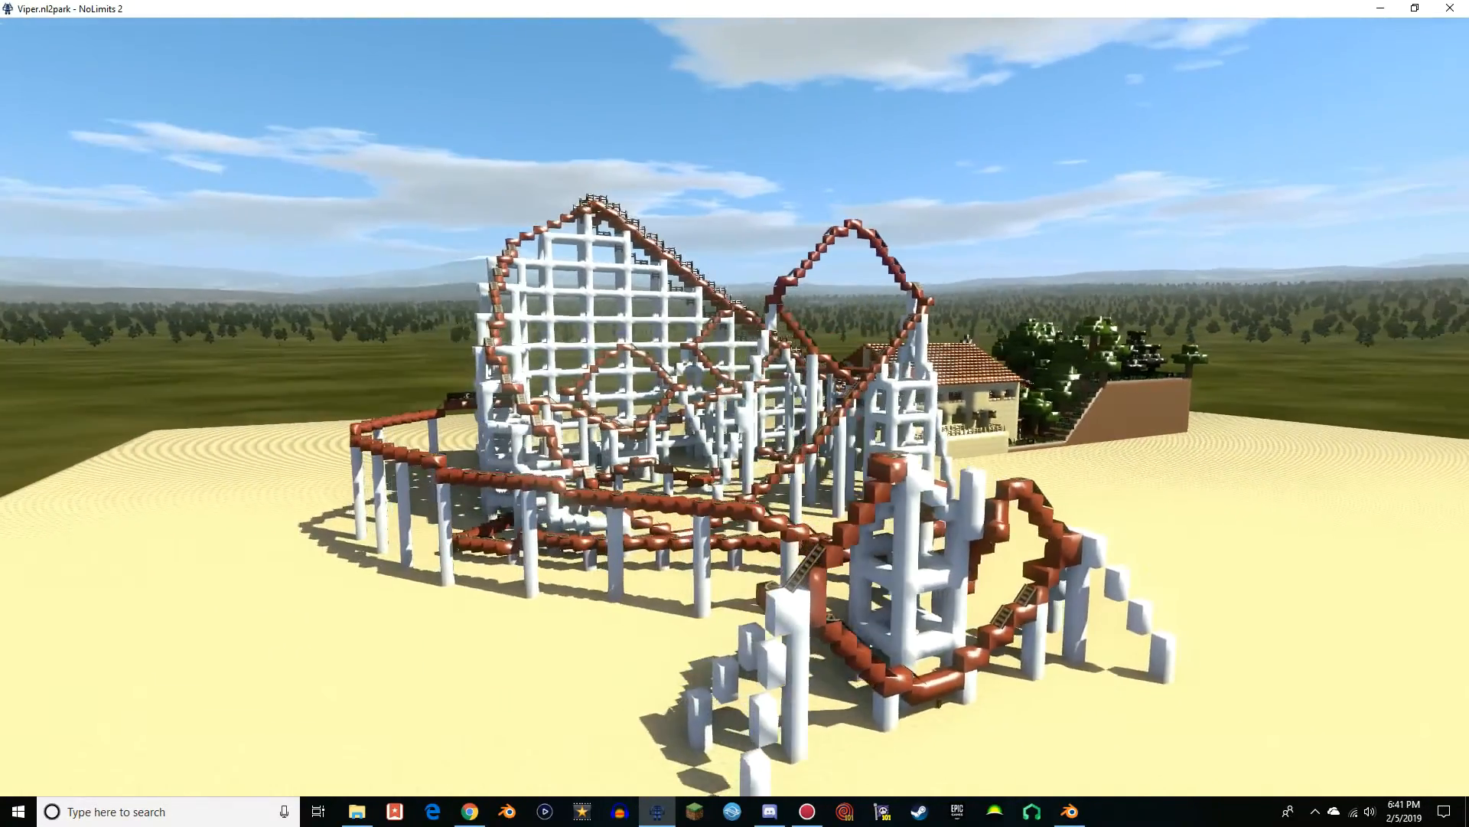
key(w)
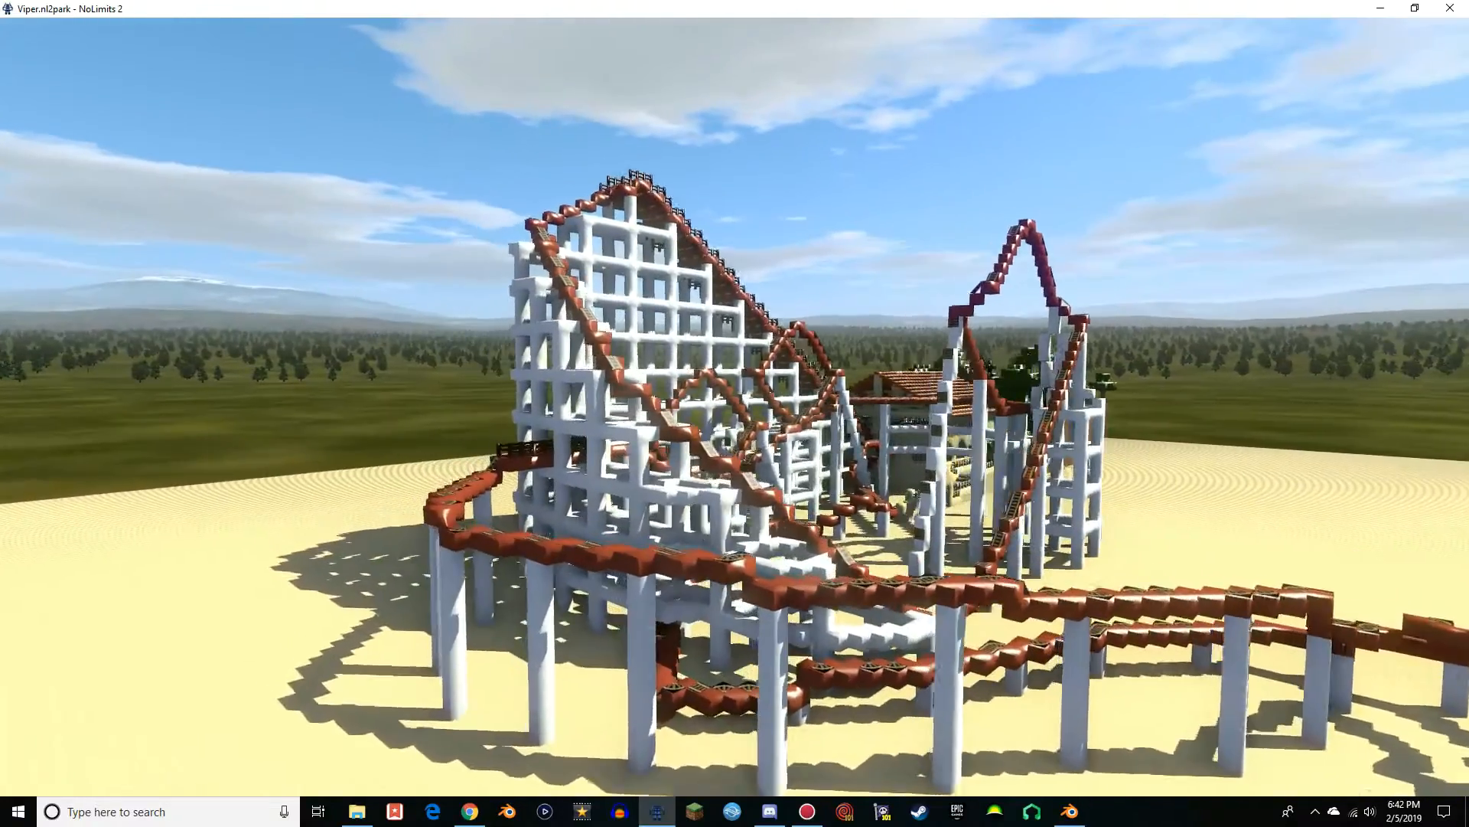
key(d)
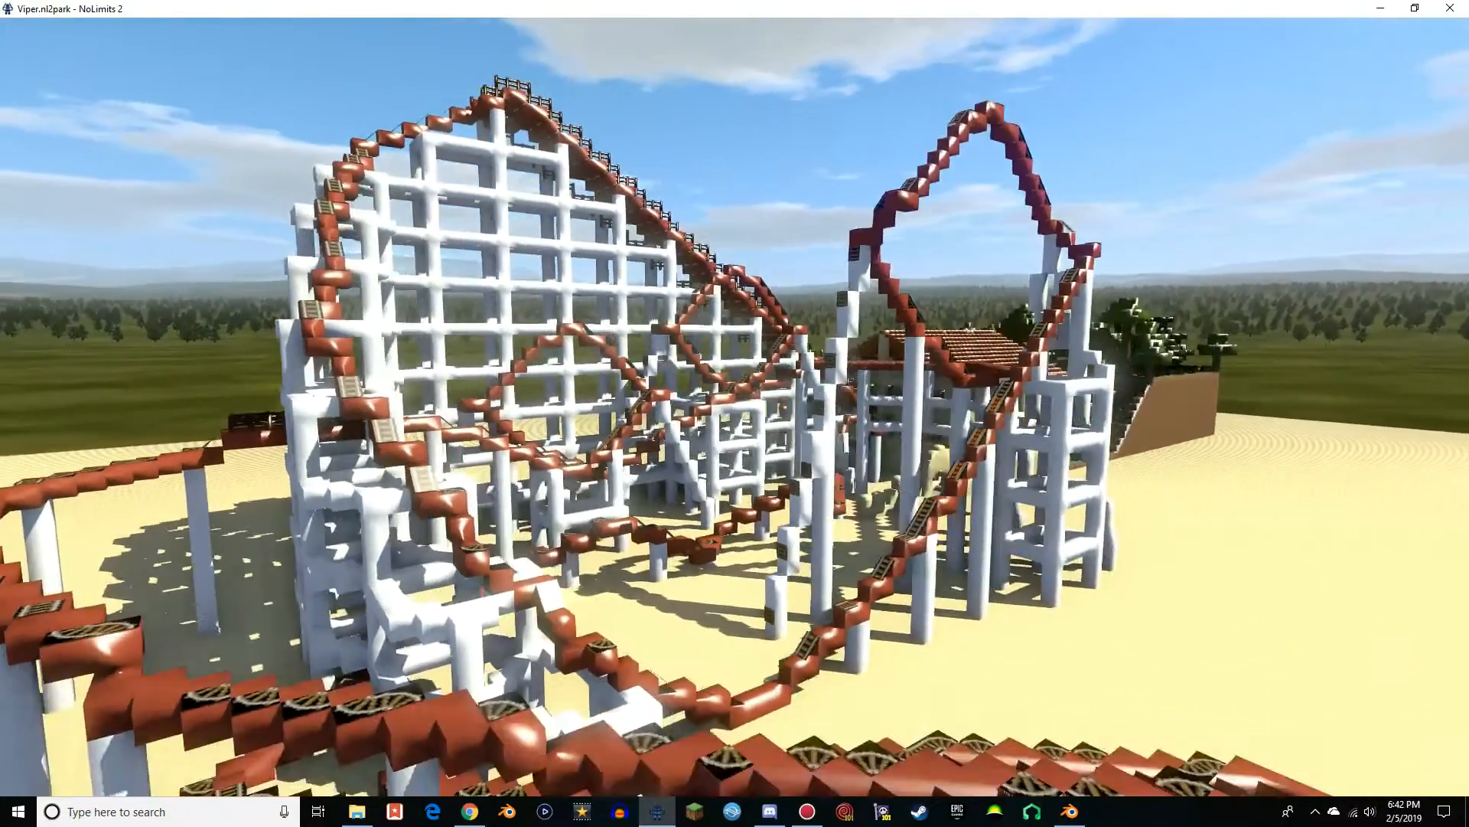
Back away from the coaster to view the whole model on its sand ground from a distance
key(s)
key(d)
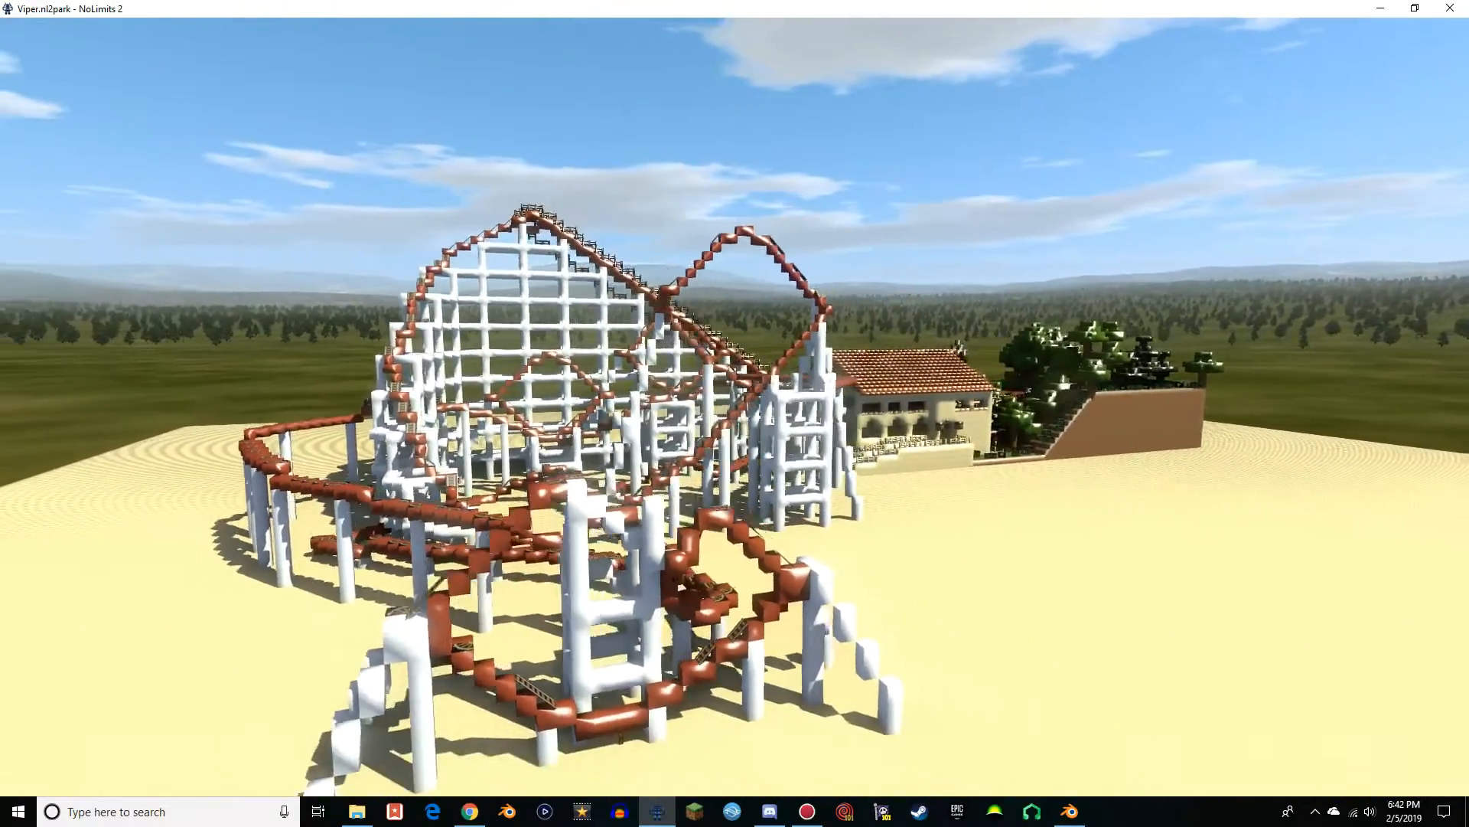
key(s)
key(d)
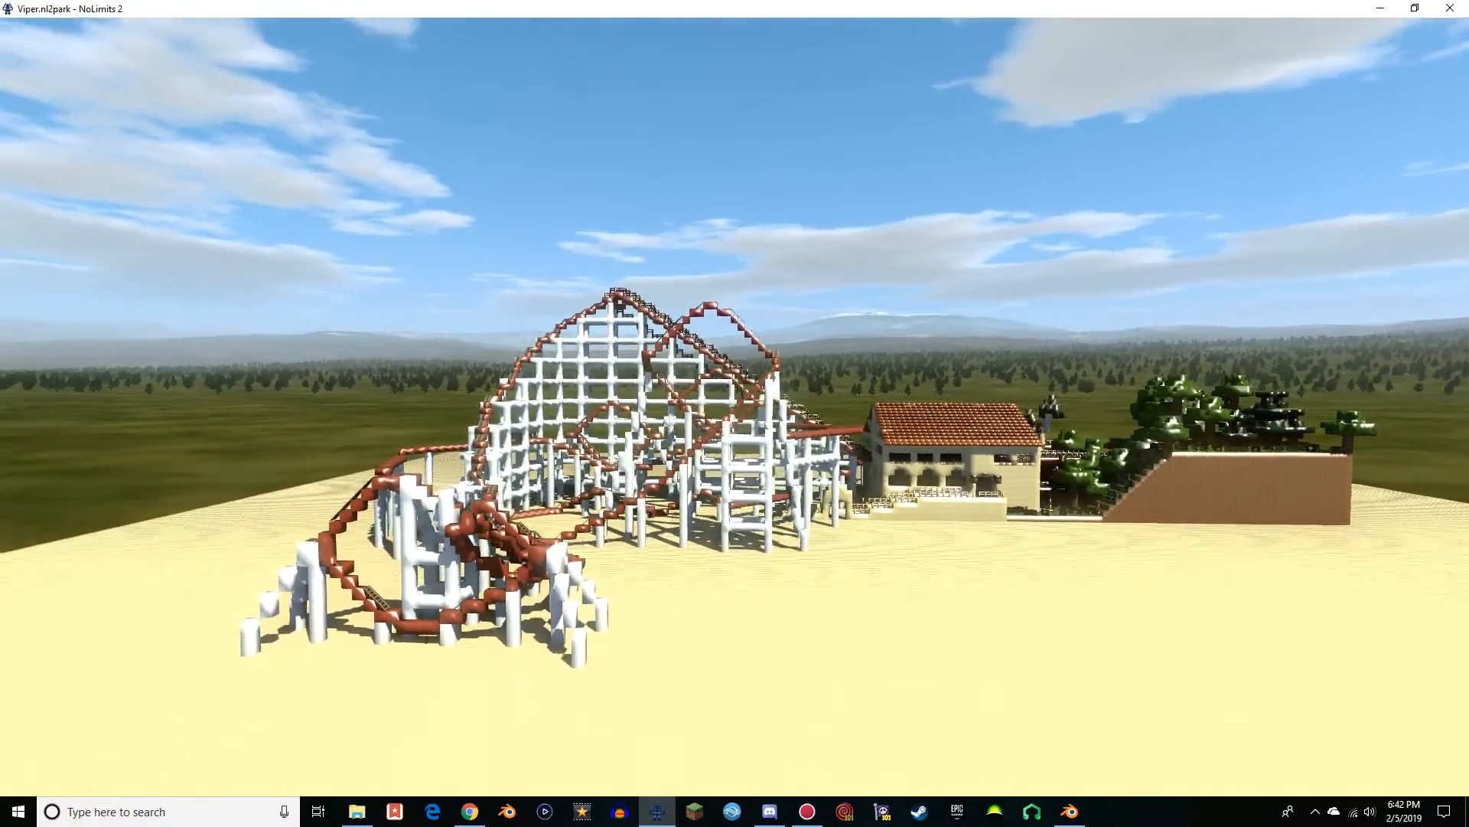
key(s)
key(a)
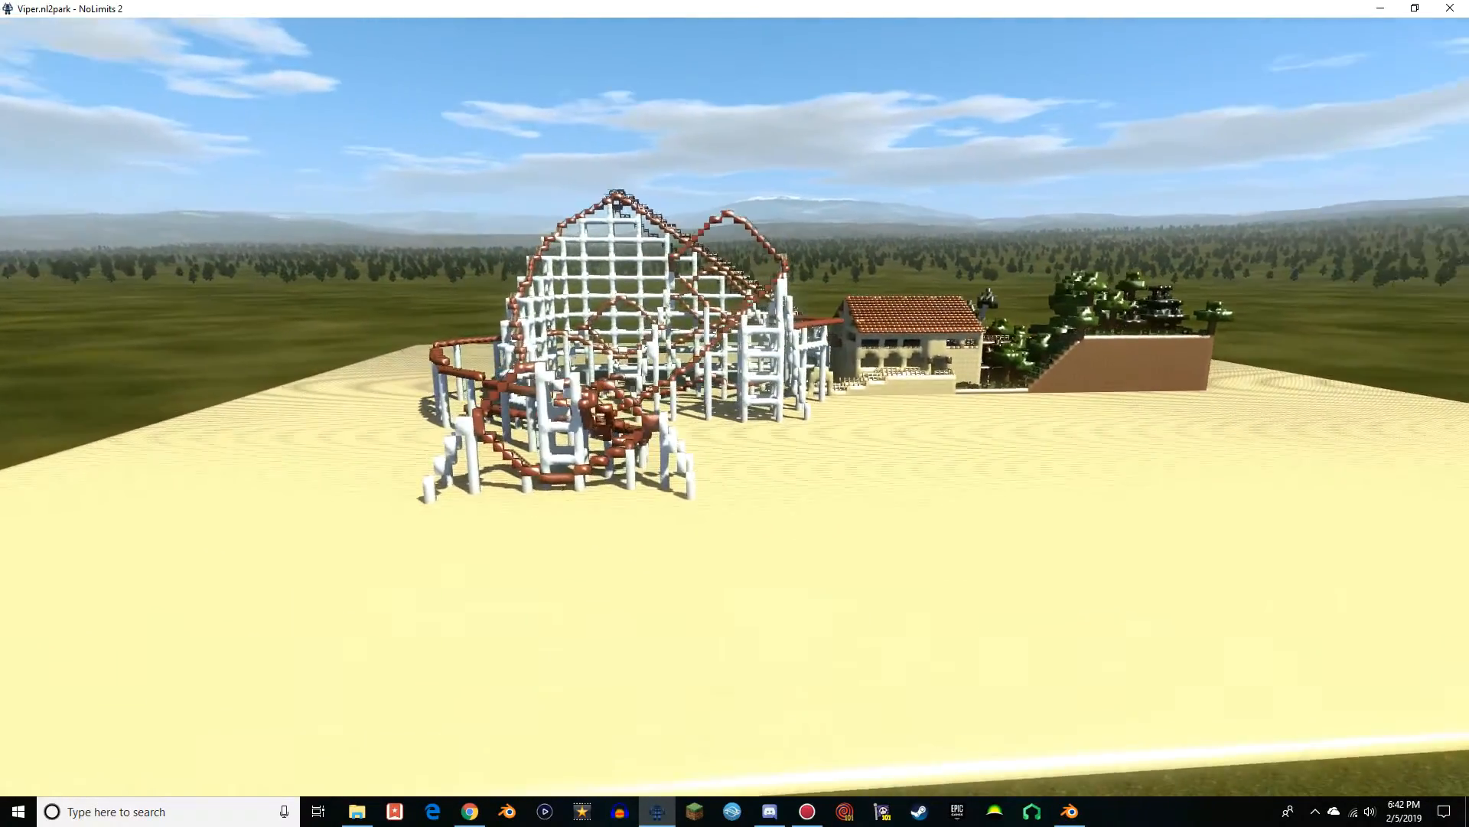